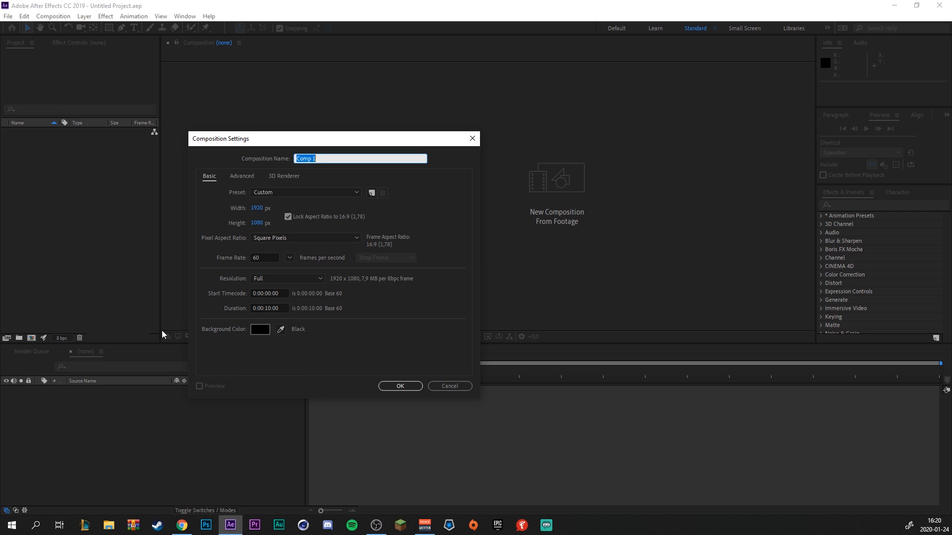
Create the 1920 x 1080, 60 fps, 10-second composition and add a text layer reading NAME.
{"action": "left_click", "coordinate": [400, 385]}
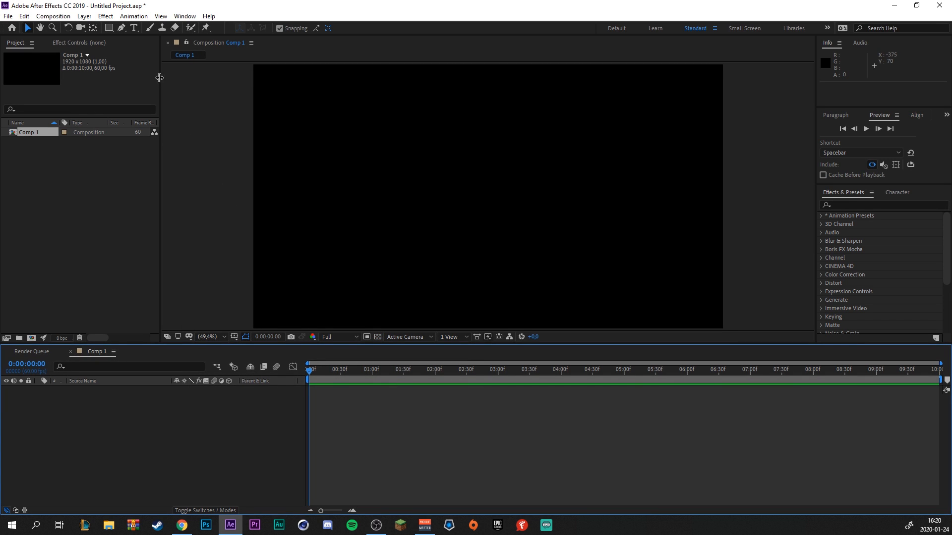
{"action": "left_click", "coordinate": [135, 27]}
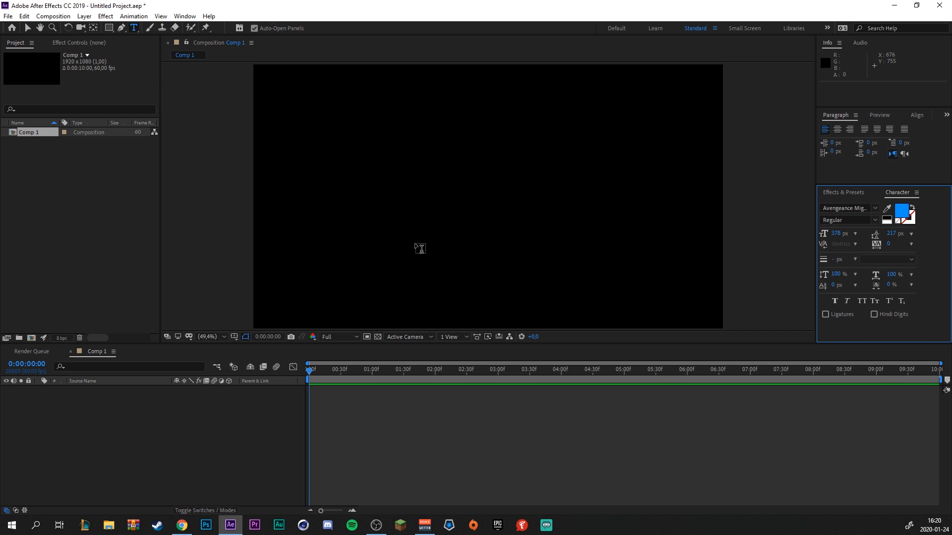
{"action": "left_click", "coordinate": [385, 217]}
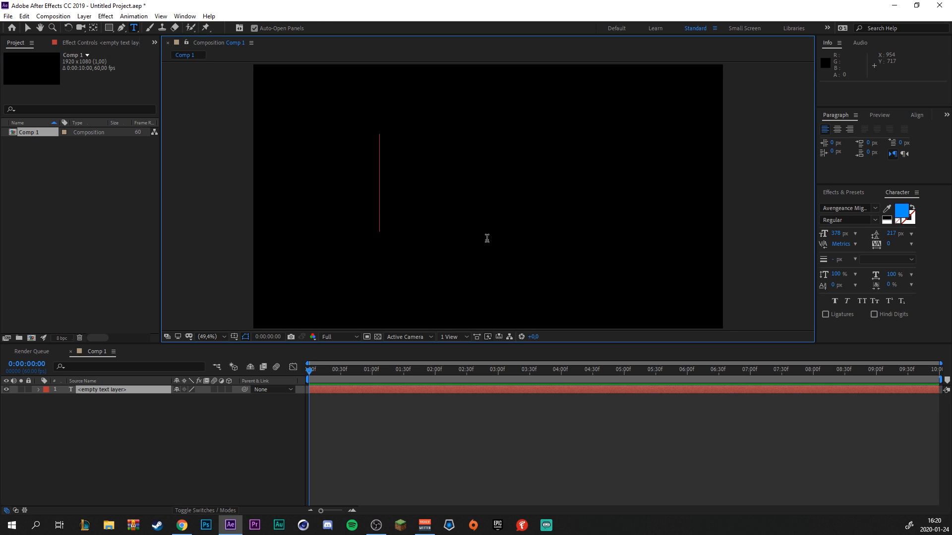
{"action": "type", "text": "NAME"}
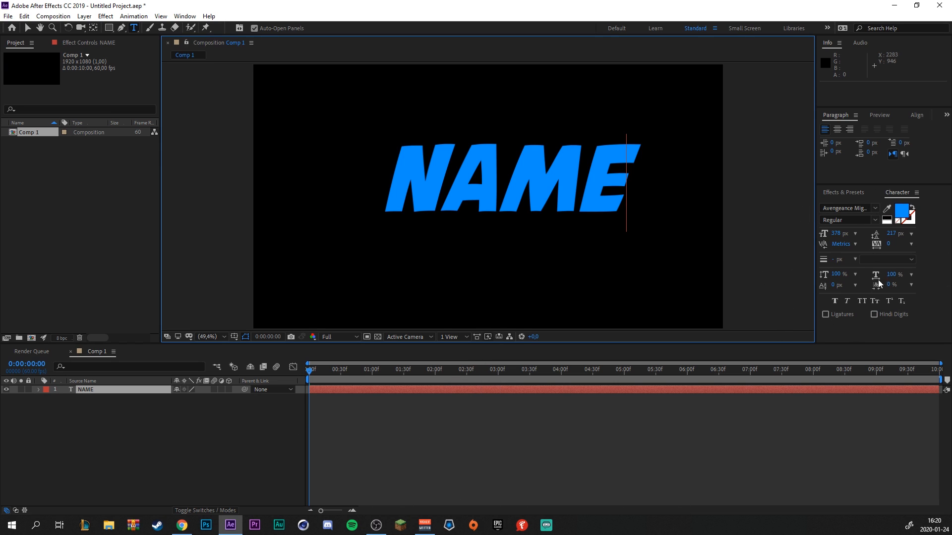
{"action": "left_click", "coordinate": [186, 17]}
{"action": "left_click", "coordinate": [218, 126]}
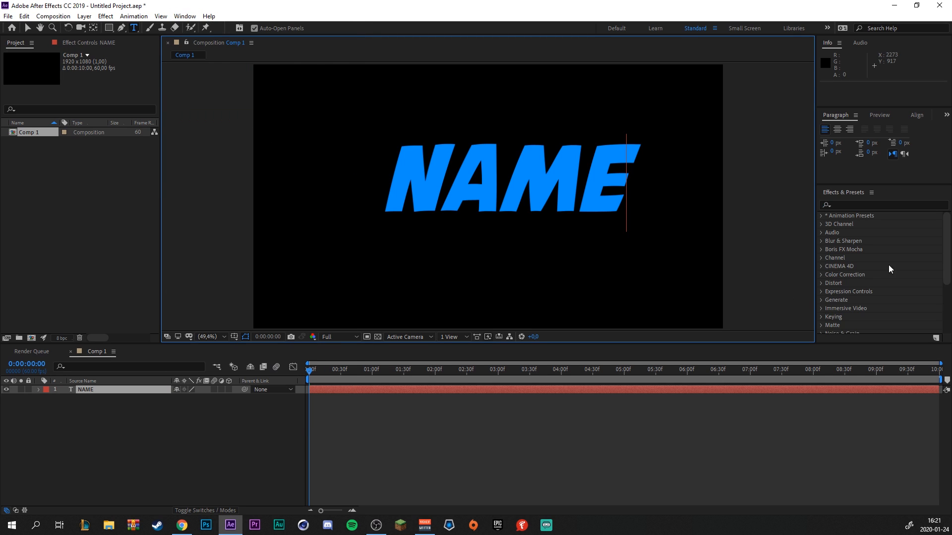
{"action": "left_click", "coordinate": [185, 16]}
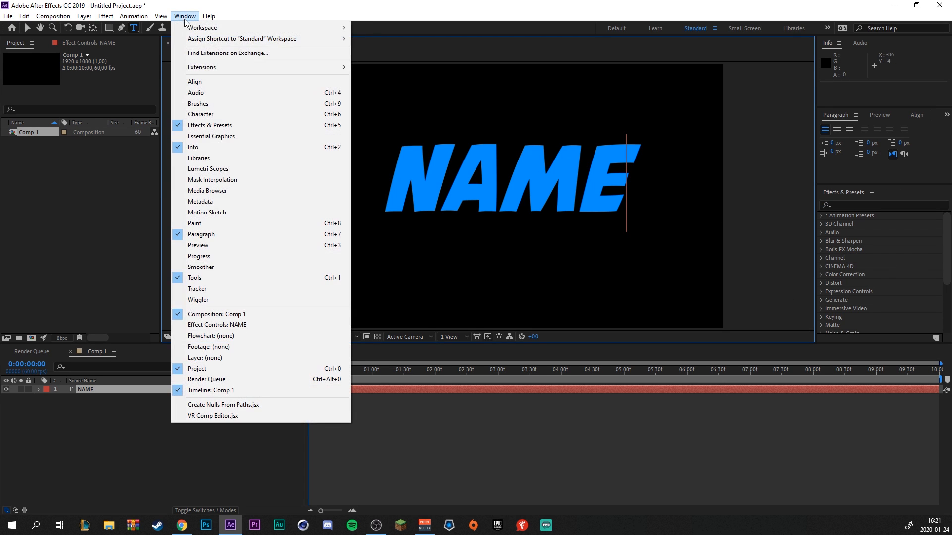
{"action": "left_click", "coordinate": [238, 114]}
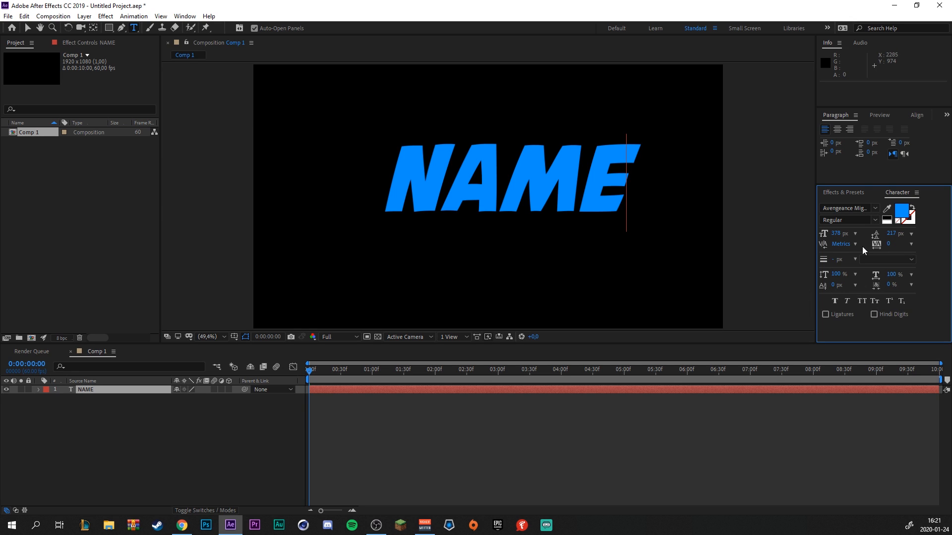
Center the NAME text horizontally and vertically in the composition using Align.
{"action": "left_click", "coordinate": [919, 116]}
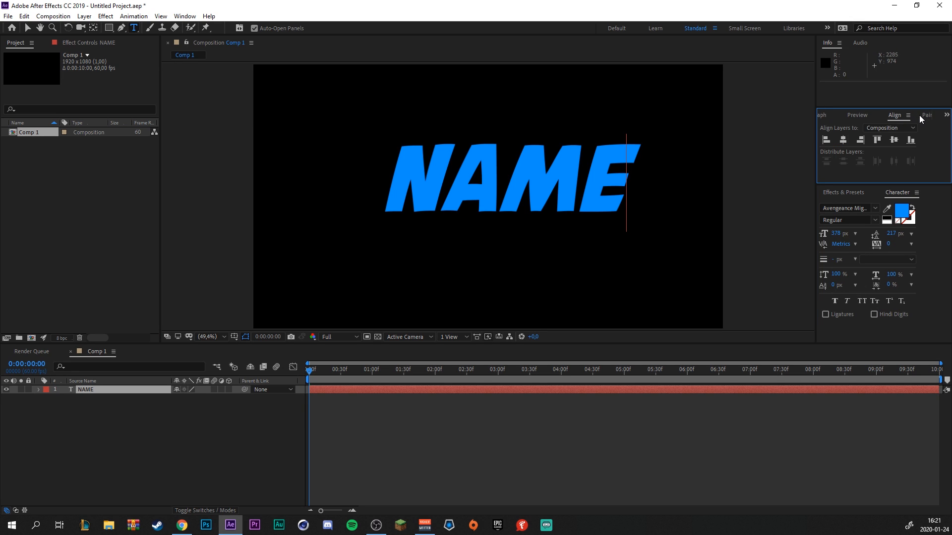
{"action": "left_click", "coordinate": [185, 16]}
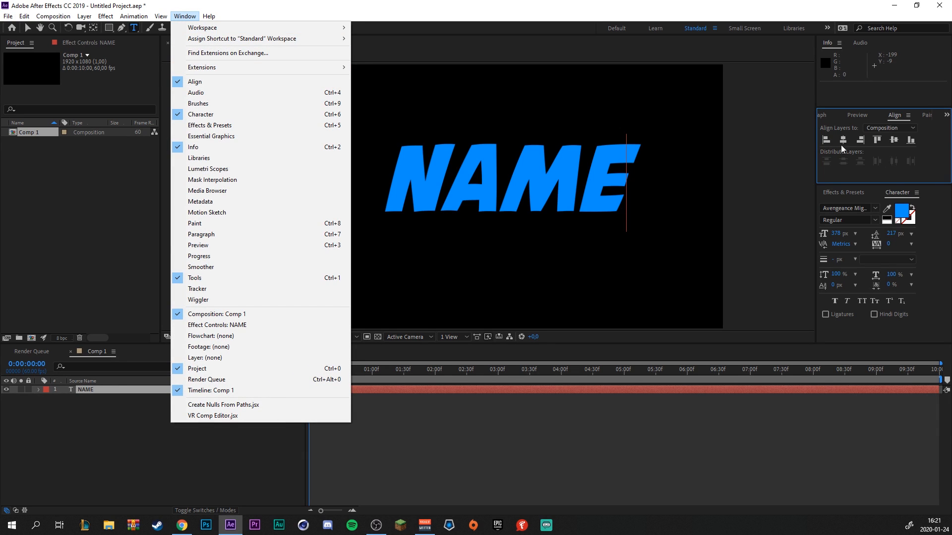
{"action": "left_click", "coordinate": [843, 140]}
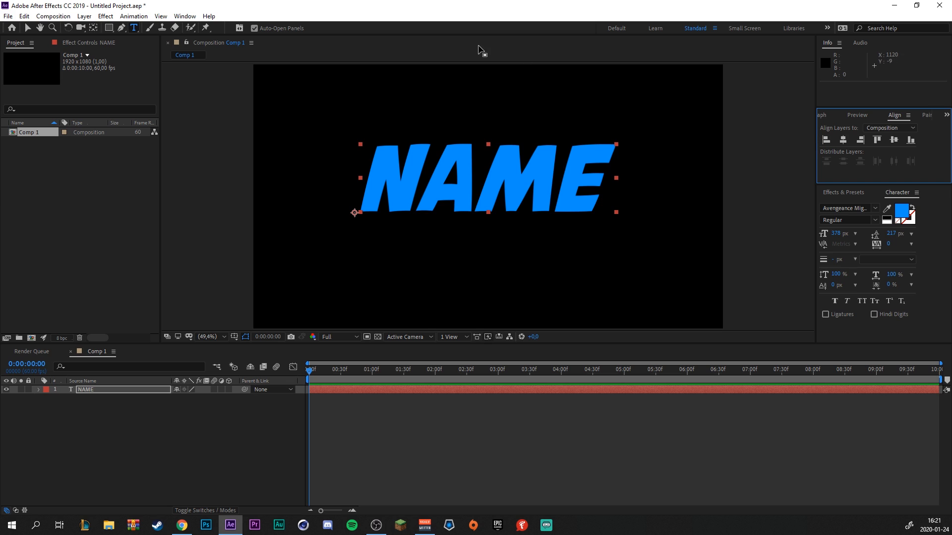
{"action": "left_click", "coordinate": [894, 142]}
{"action": "left_click", "coordinate": [212, 439]}
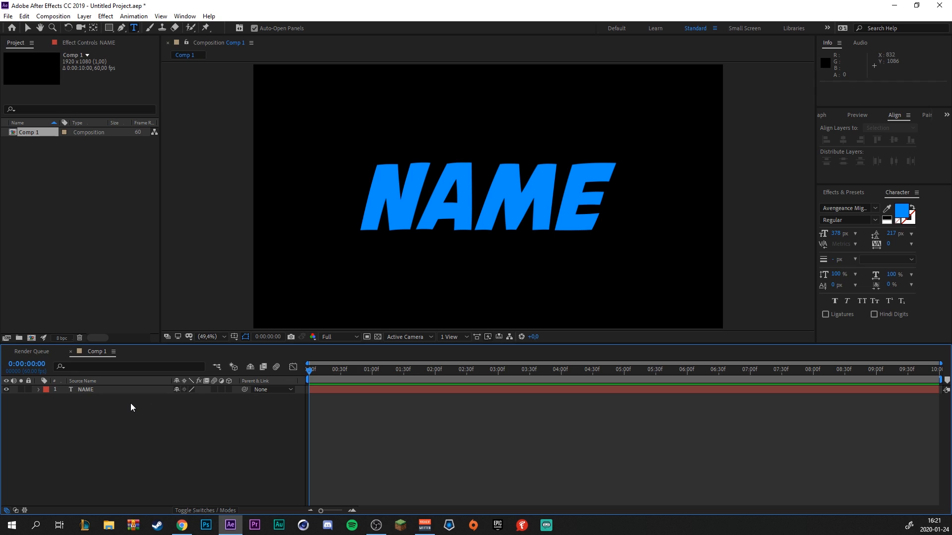
Create shapes from the NAME text and place the outlines layer beneath the text layer, keeping the original text shown.
{"action": "left_click", "coordinate": [93, 389]}
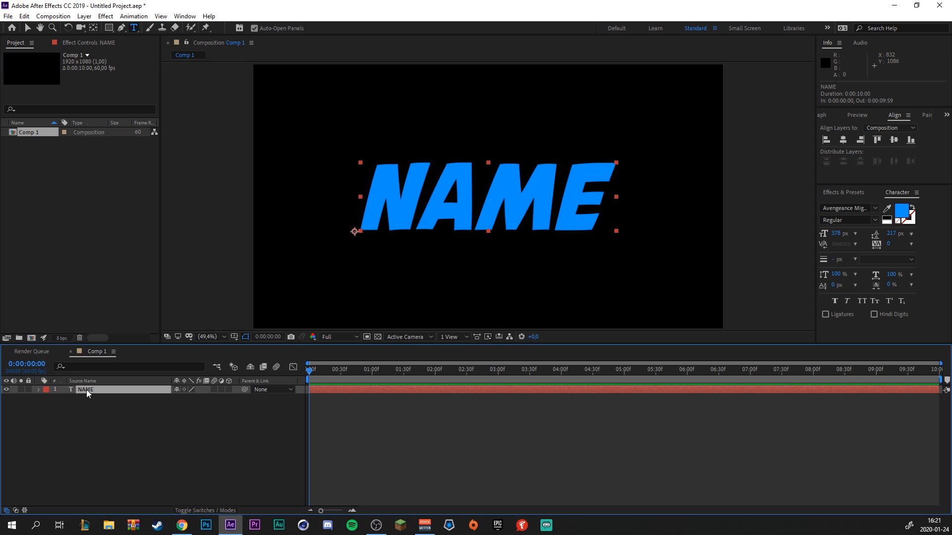
{"action": "right_click", "coordinate": [86, 390]}
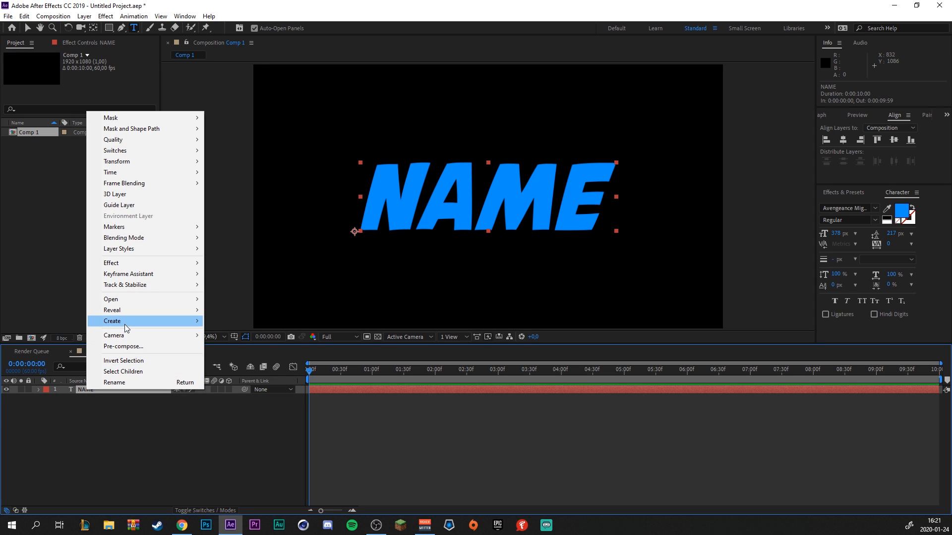
{"action": "mouse_move", "coordinate": [126, 323]}
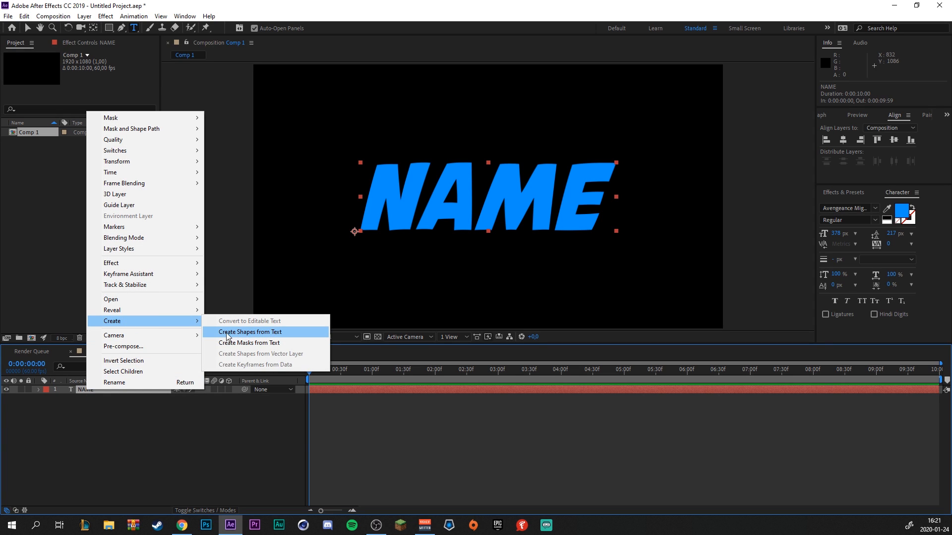
{"action": "left_click", "coordinate": [250, 332]}
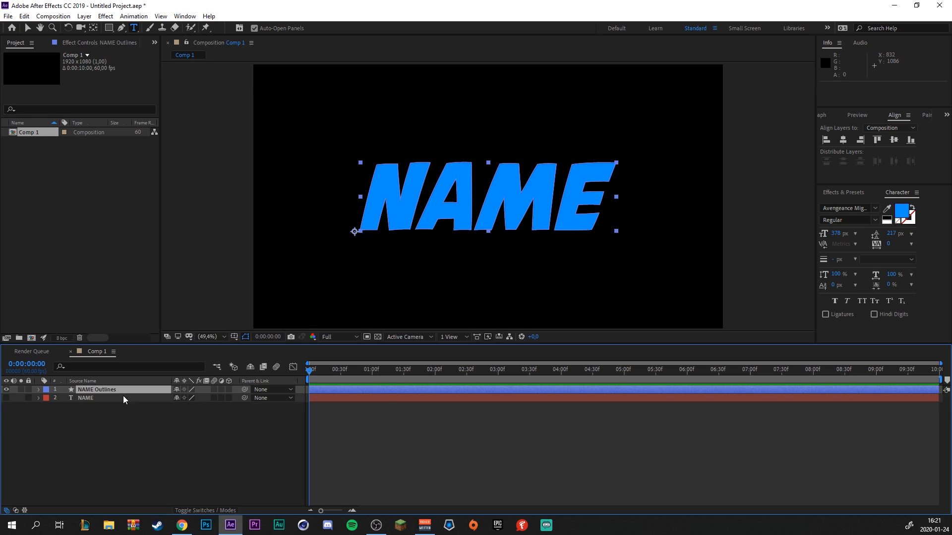
{"action": "mouse_move", "coordinate": [104, 388]}
{"action": "left_mouse_down"}
{"action": "mouse_move", "coordinate": [102, 412]}
{"action": "mouse_move", "coordinate": [116, 395]}
{"action": "left_mouse_up"}
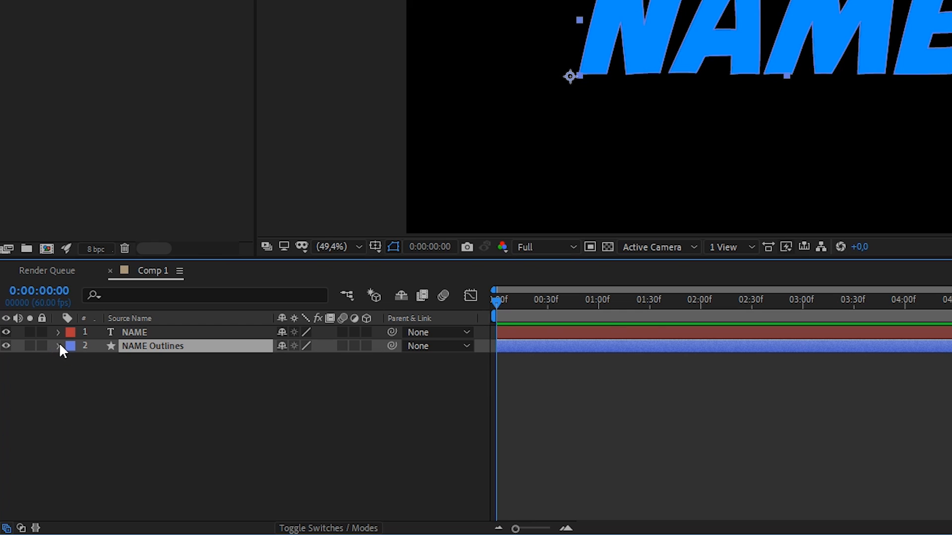
Add an empty group to the NAME Outlines contents and move the N, A, M and E shapes into it.
{"action": "left_click", "coordinate": [58, 346]}
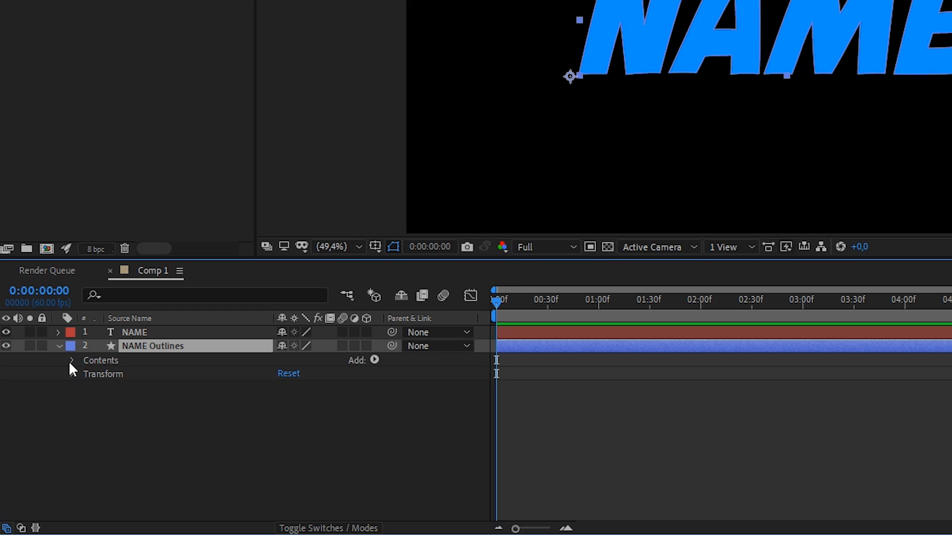
{"action": "left_click", "coordinate": [73, 361]}
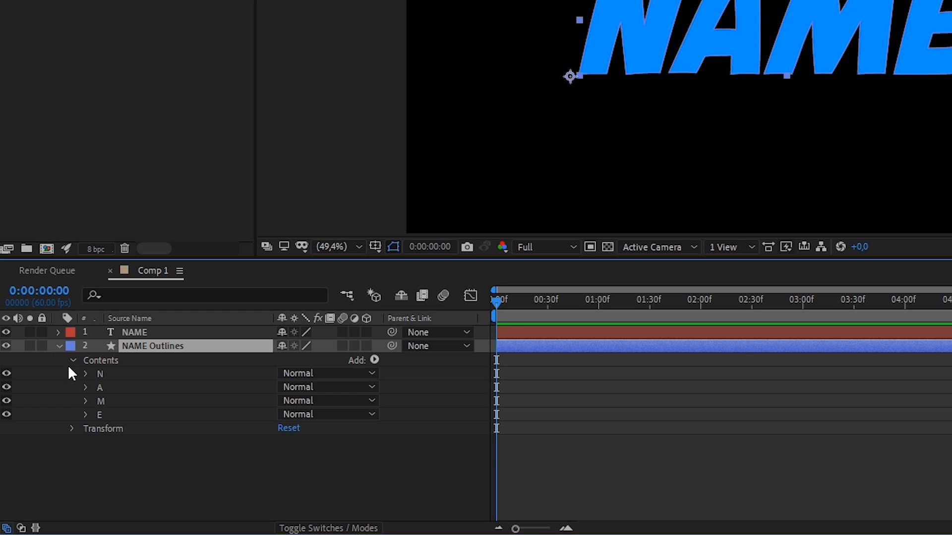
{"action": "left_click", "coordinate": [374, 360]}
{"action": "left_click", "coordinate": [457, 14]}
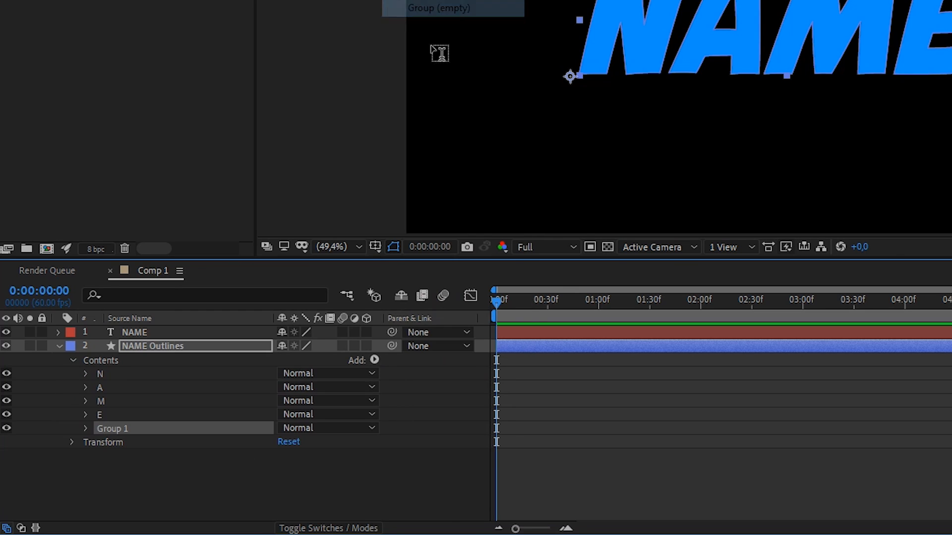
{"action": "left_click", "coordinate": [111, 415]}
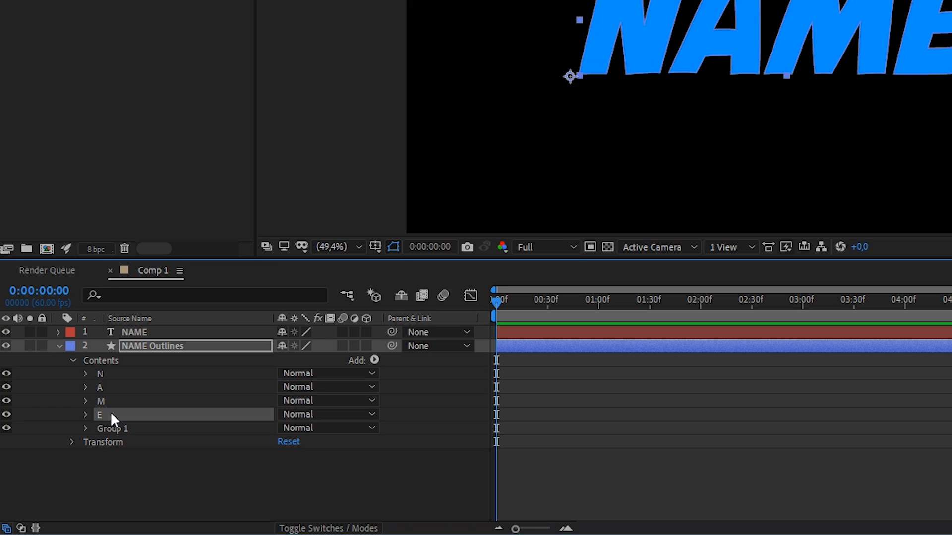
{"action": "left_click", "coordinate": [120, 376], "text": "shift"}
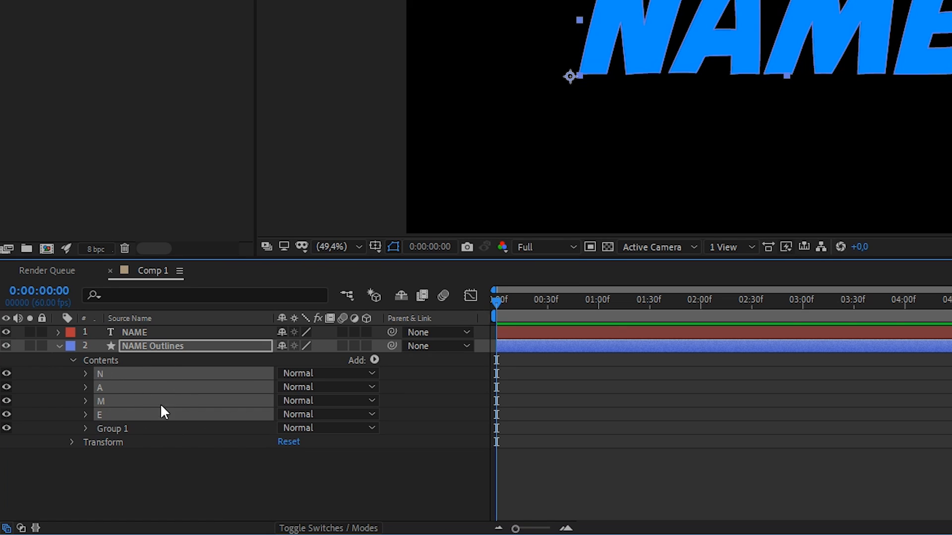
{"action": "left_click_drag", "start_coordinate": [113, 375], "coordinate": [124, 433]}
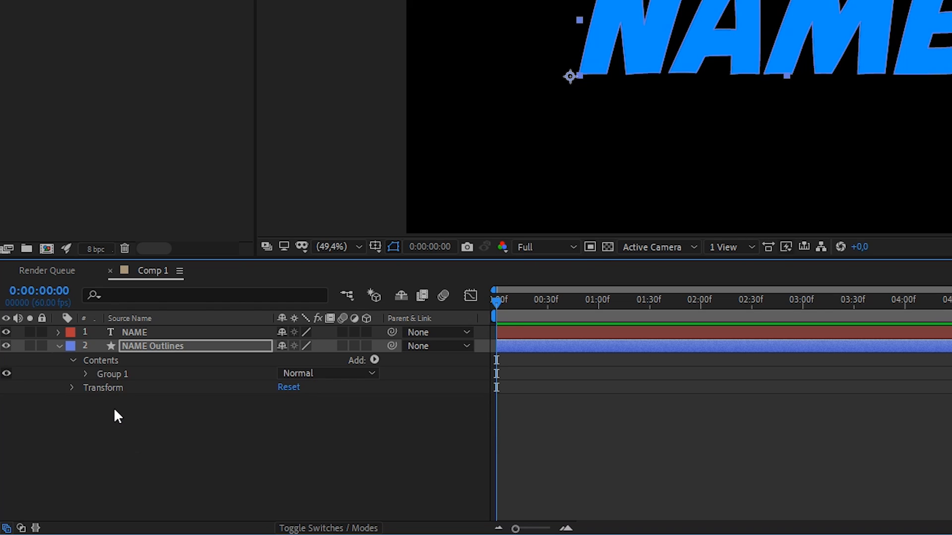
Add a stroke to the letter group in NAME Outlines and set its stroke width to 25.
{"action": "left_click", "coordinate": [119, 376]}
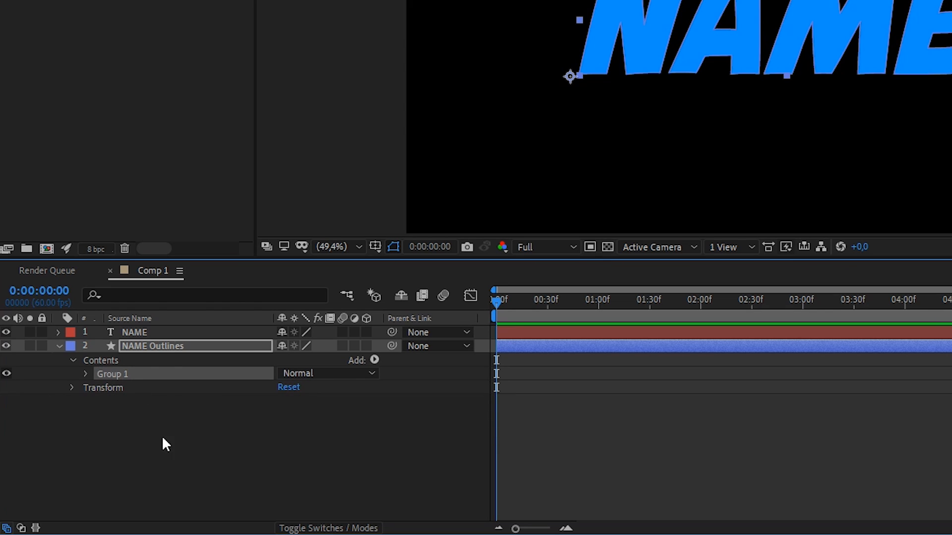
{"action": "left_click", "coordinate": [375, 360]}
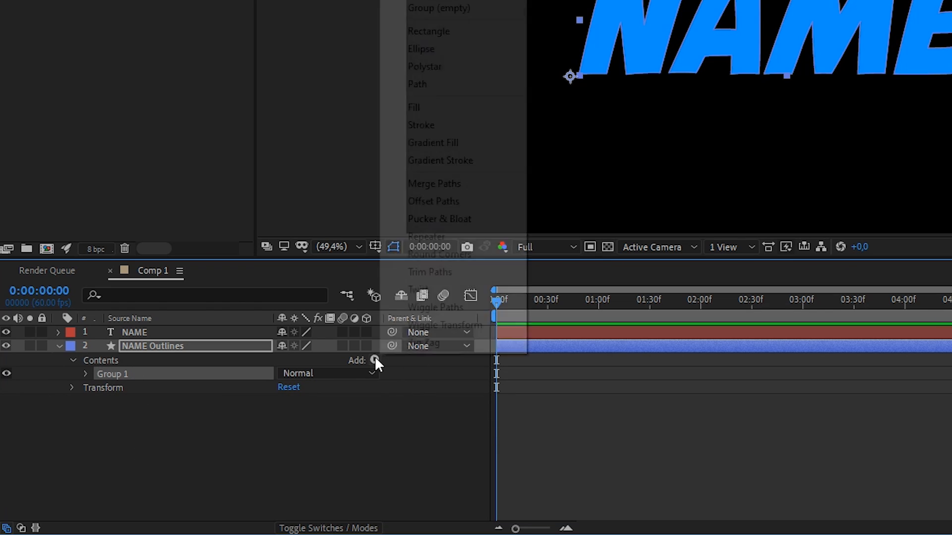
{"action": "left_click", "coordinate": [445, 125]}
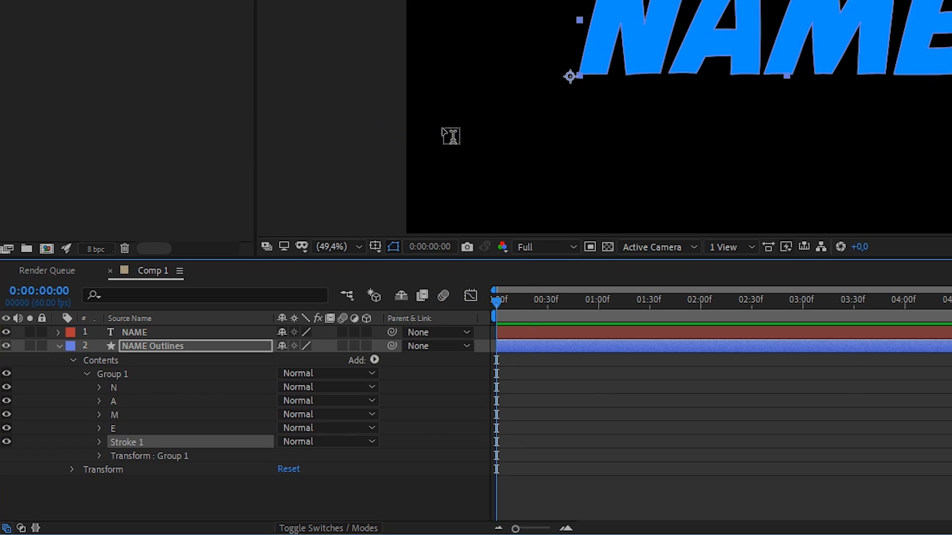
{"action": "left_click", "coordinate": [99, 442]}
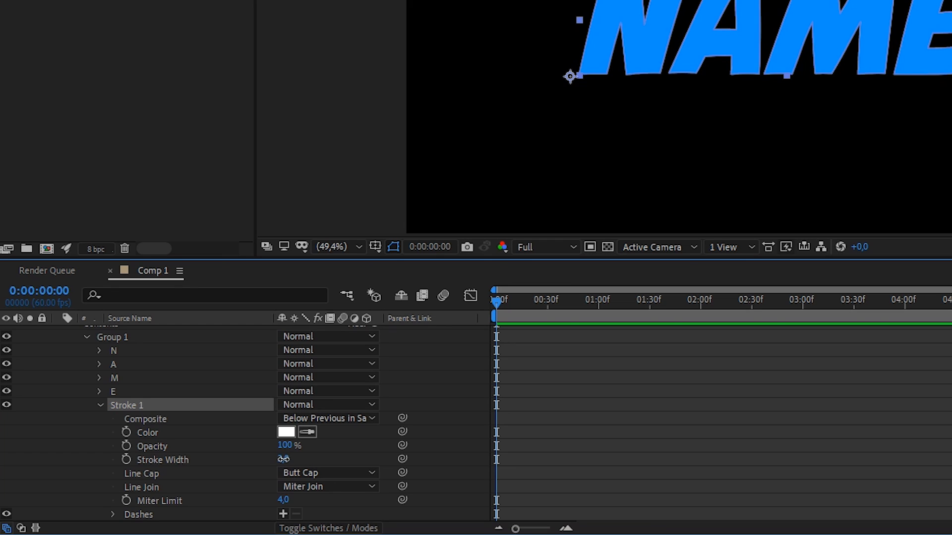
{"action": "left_click_drag", "start_coordinate": [284, 461], "coordinate": [302, 460]}
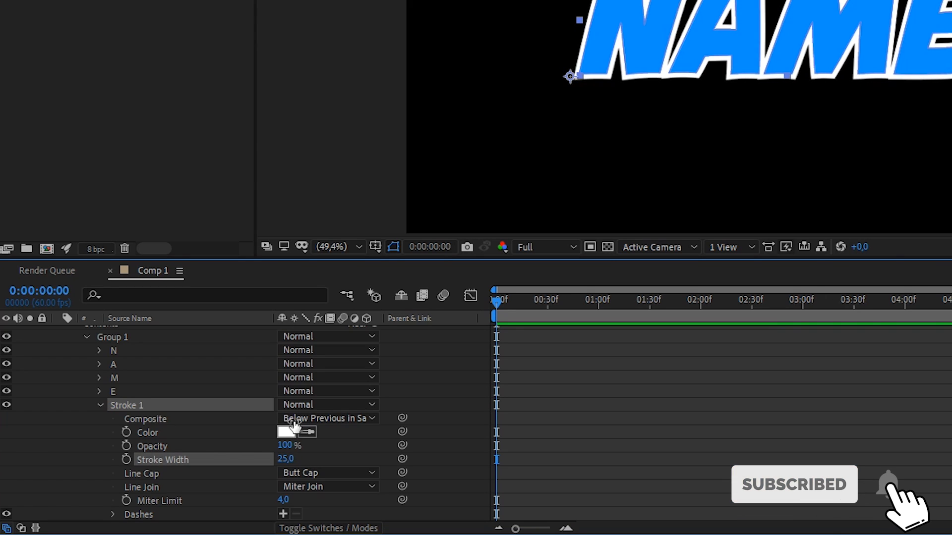
Duplicate the stroked letter group and move the copy below the original group.
{"action": "left_click", "coordinate": [101, 405]}
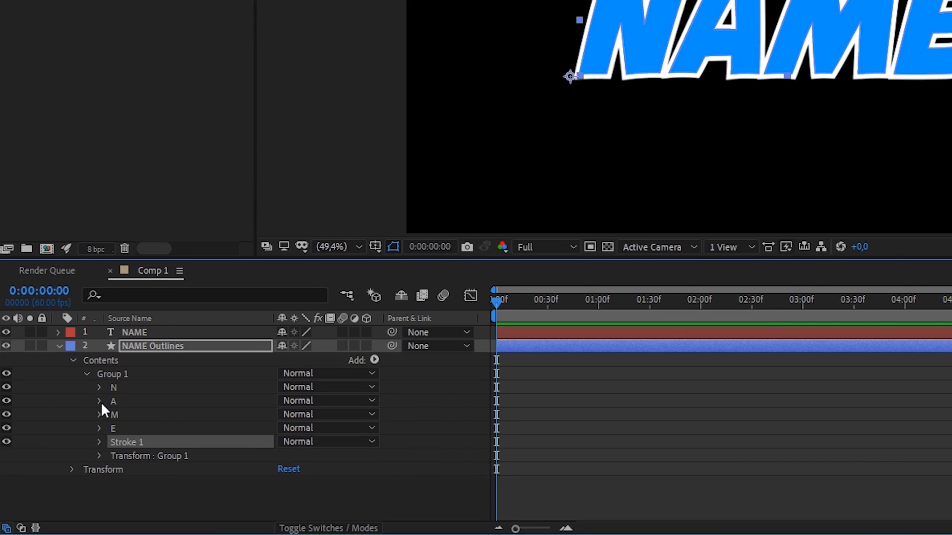
{"action": "left_click", "coordinate": [87, 373]}
{"action": "left_click", "coordinate": [123, 375]}
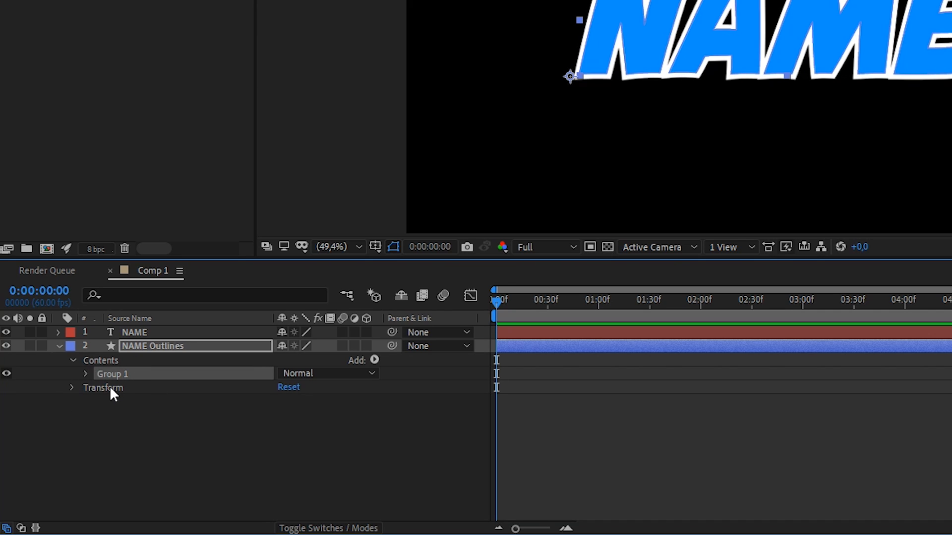
{"action": "key", "text": "ctrl+d"}
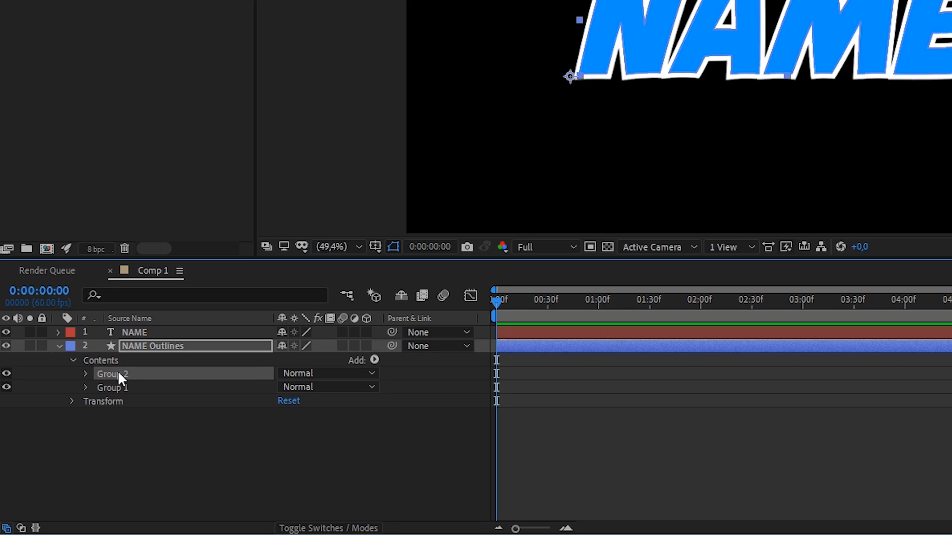
{"action": "left_click_drag", "start_coordinate": [118, 374], "coordinate": [126, 400]}
Add a Repeater to the duplicated letter group.
{"action": "left_click", "coordinate": [86, 388]}
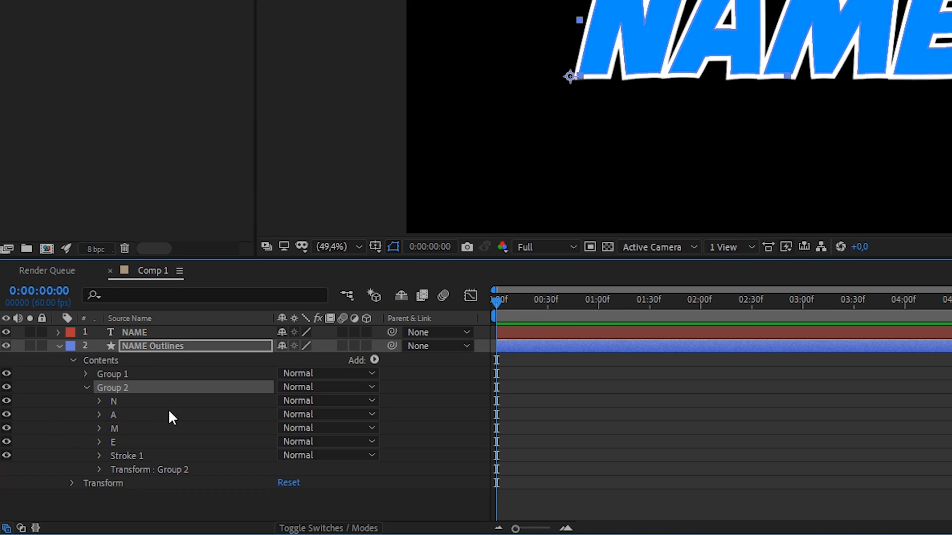
{"action": "left_click", "coordinate": [374, 360]}
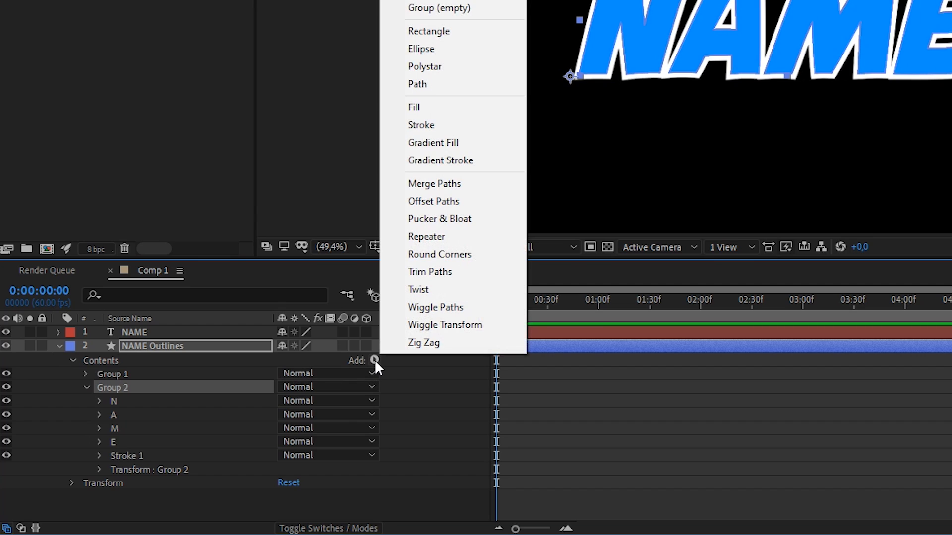
{"action": "left_click", "coordinate": [465, 237]}
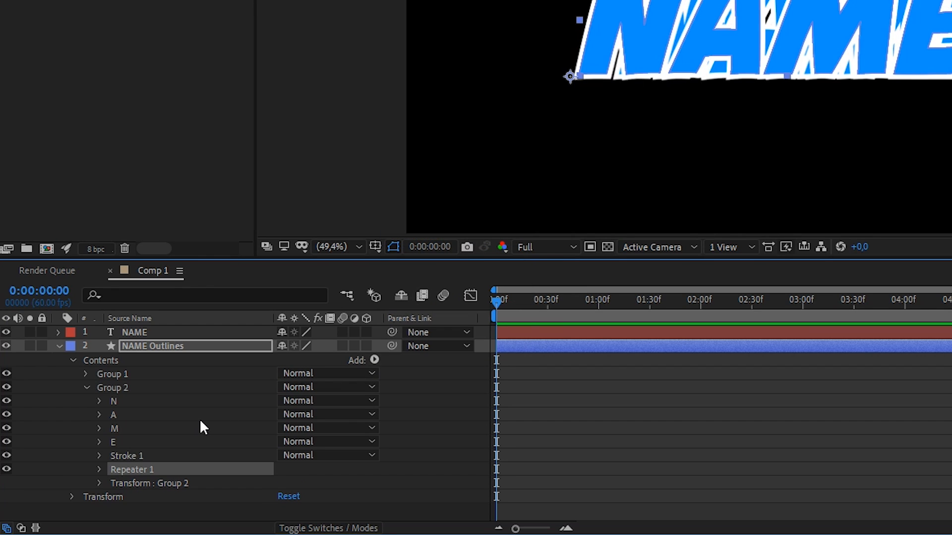
Set the transform scale of the Repeater in the duplicated letter group to 99.6%.
{"action": "left_click", "coordinate": [100, 470]}
{"action": "scroll", "coordinate": [99, 470], "scroll_direction": "down", "scroll_amount": 3}
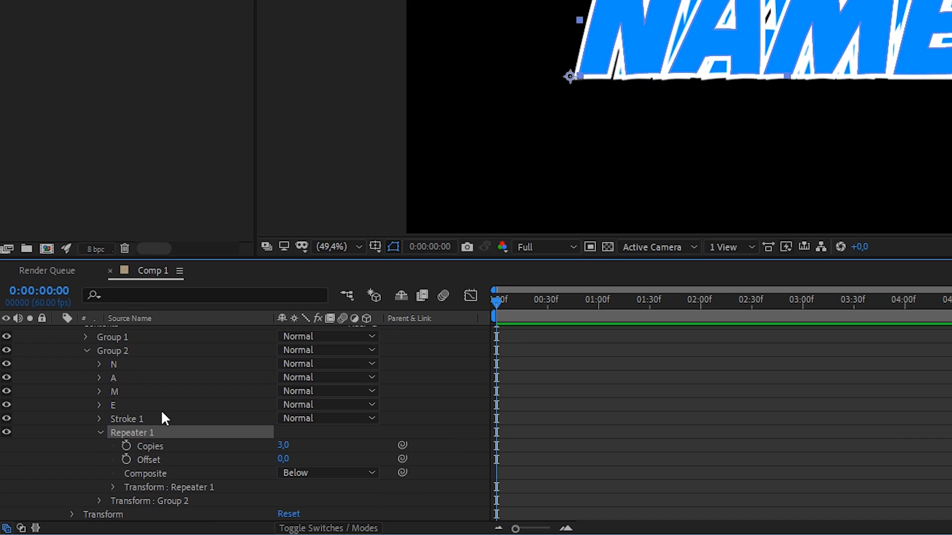
{"action": "left_click", "coordinate": [113, 488]}
{"action": "scroll", "coordinate": [133, 451], "scroll_direction": "down", "scroll_amount": 4}
{"action": "left_click", "coordinate": [303, 473]}
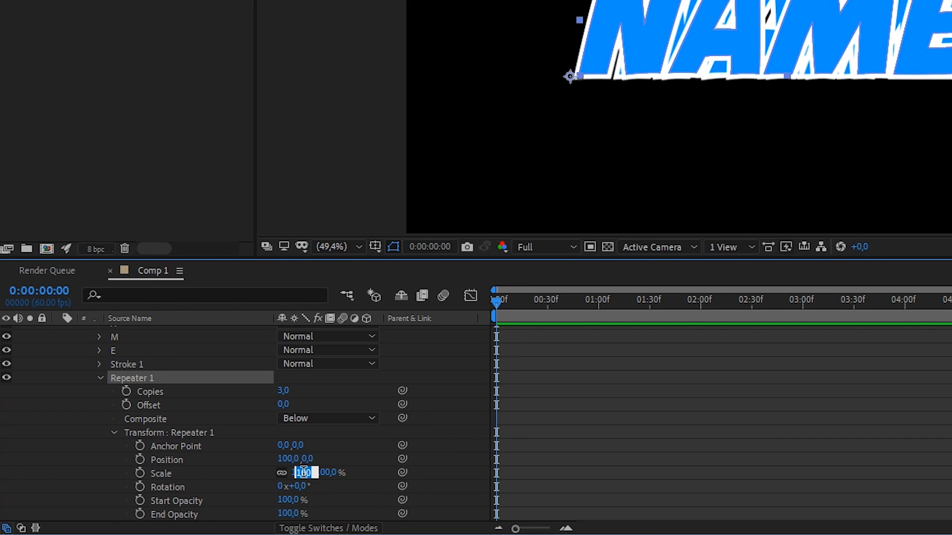
{"action": "type", "text": "99,"}
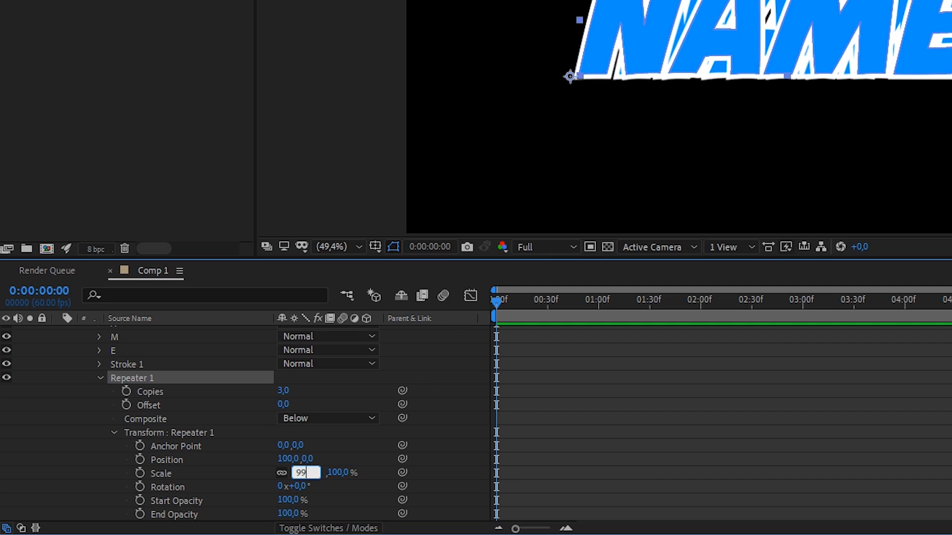
{"action": "type", "text": "6"}
{"action": "key", "text": "Return"}
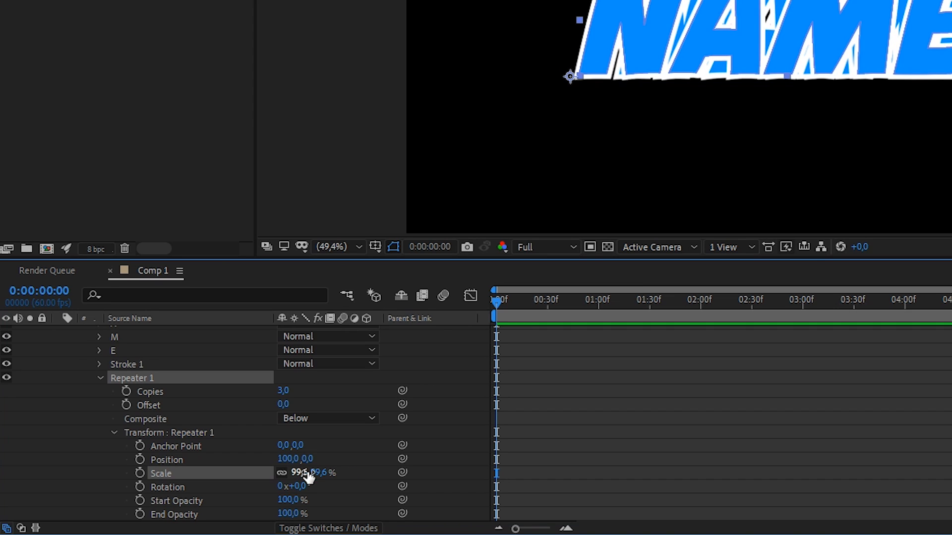
Set the Repeater's transform position to 0, 2 so the copies step straight down.
{"action": "left_click", "coordinate": [294, 459]}
{"action": "type", "text": "0"}
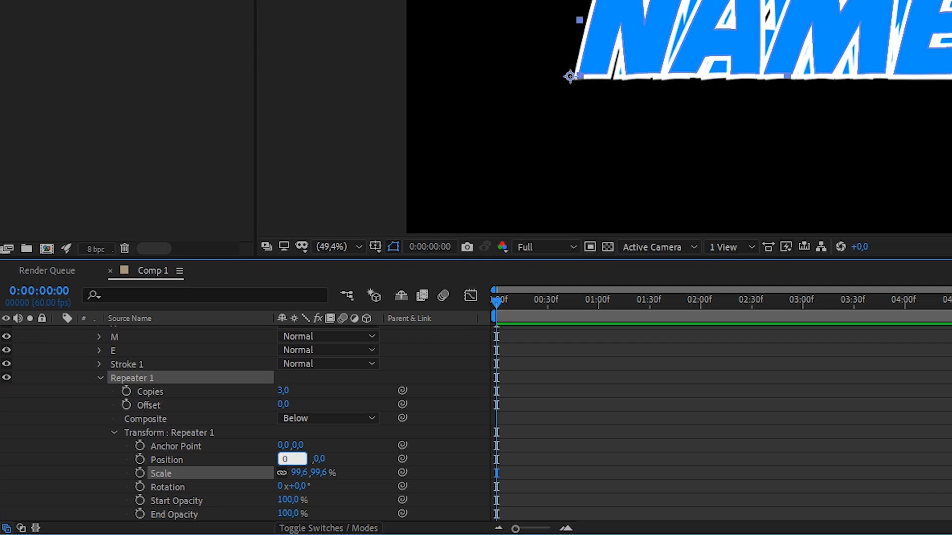
{"action": "key", "text": "Return"}
{"action": "left_click", "coordinate": [300, 459]}
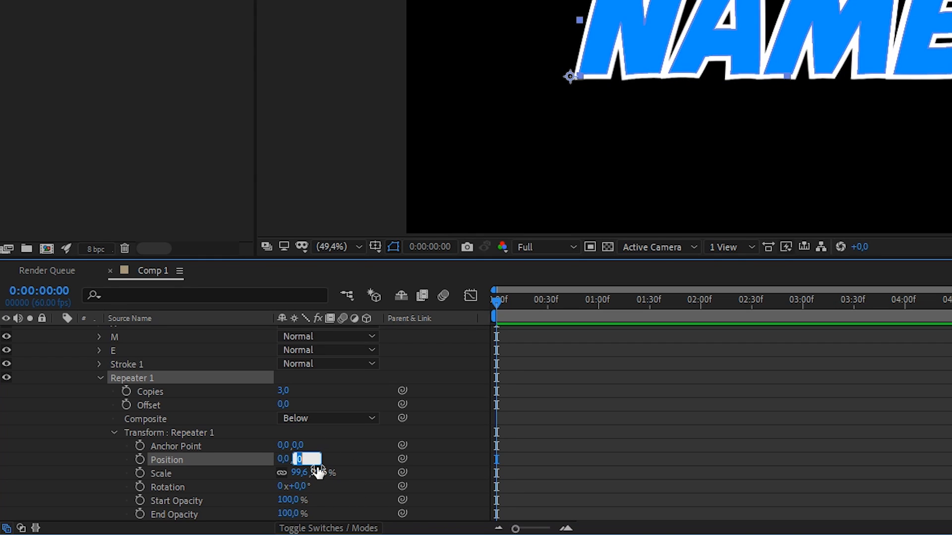
{"action": "type", "text": "2"}
{"action": "key", "text": "Return"}
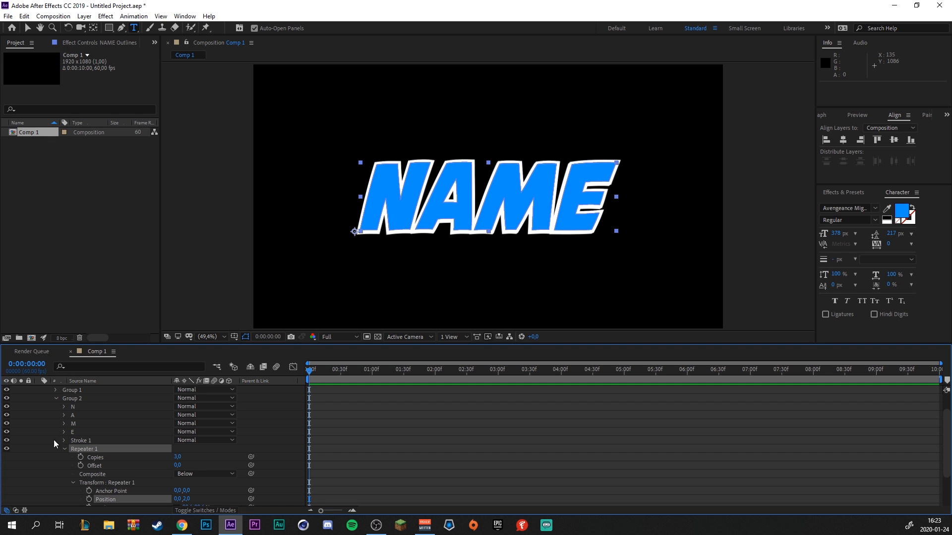
Change the stroke color of the duplicated letter group, Group 2, to light grey E7E7E7.
{"action": "scroll", "coordinate": [67, 432], "scroll_direction": "up", "scroll_amount": 3}
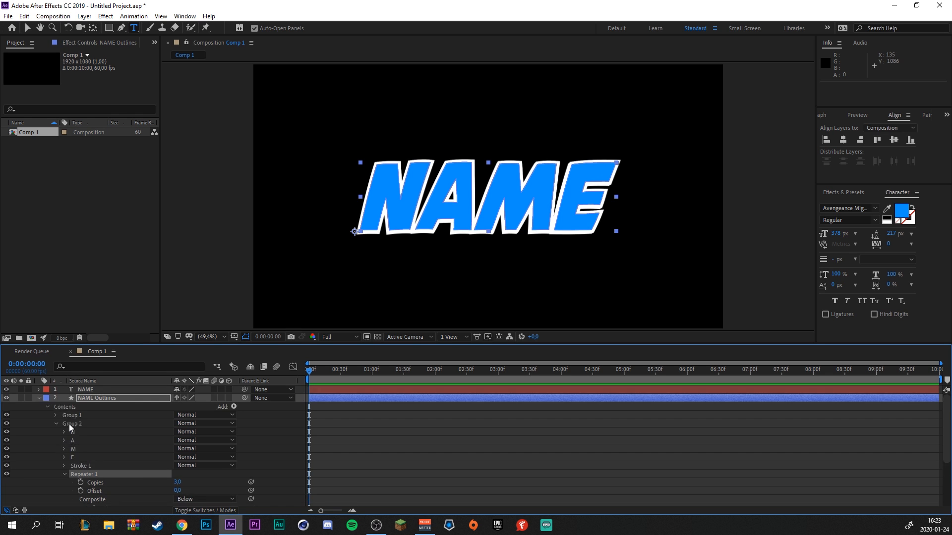
{"action": "left_click", "coordinate": [64, 464]}
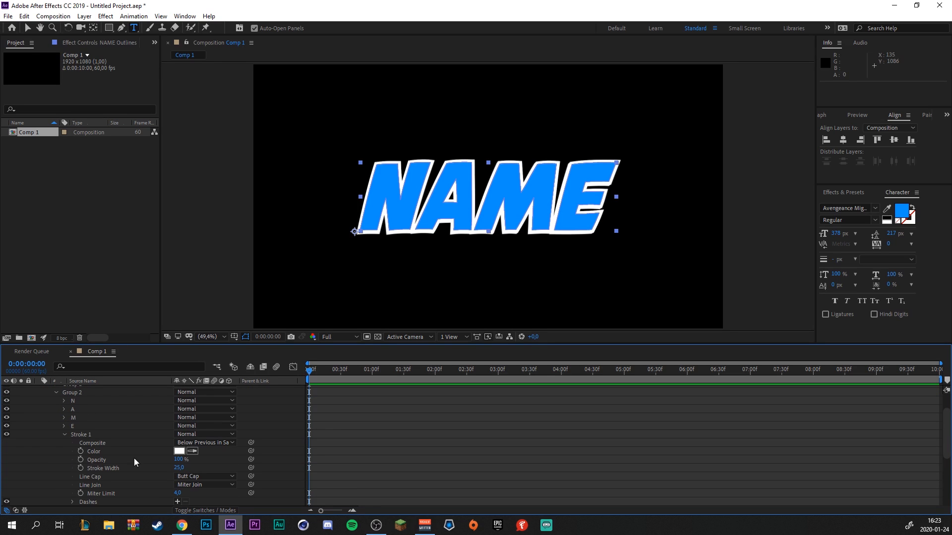
{"action": "left_click", "coordinate": [179, 451]}
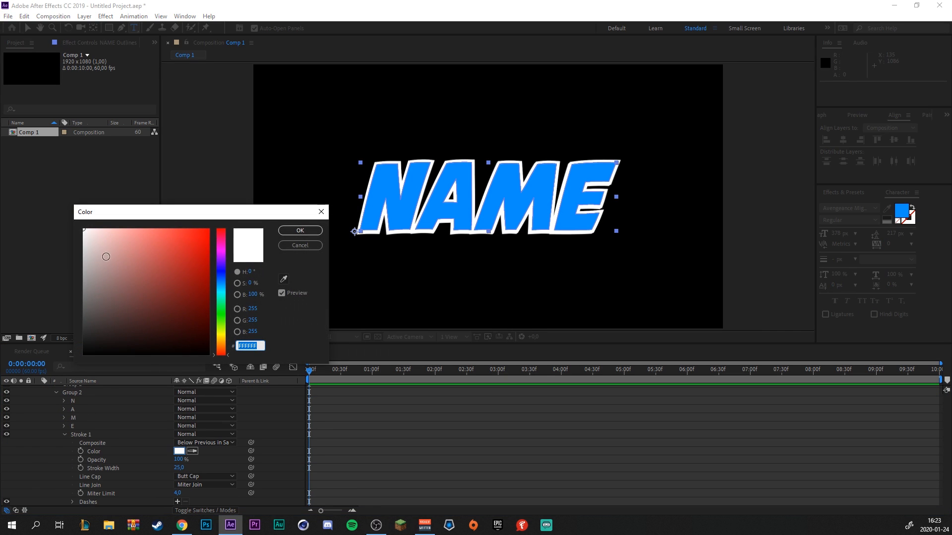
{"action": "left_click_drag", "start_coordinate": [92, 239], "coordinate": [68, 240]}
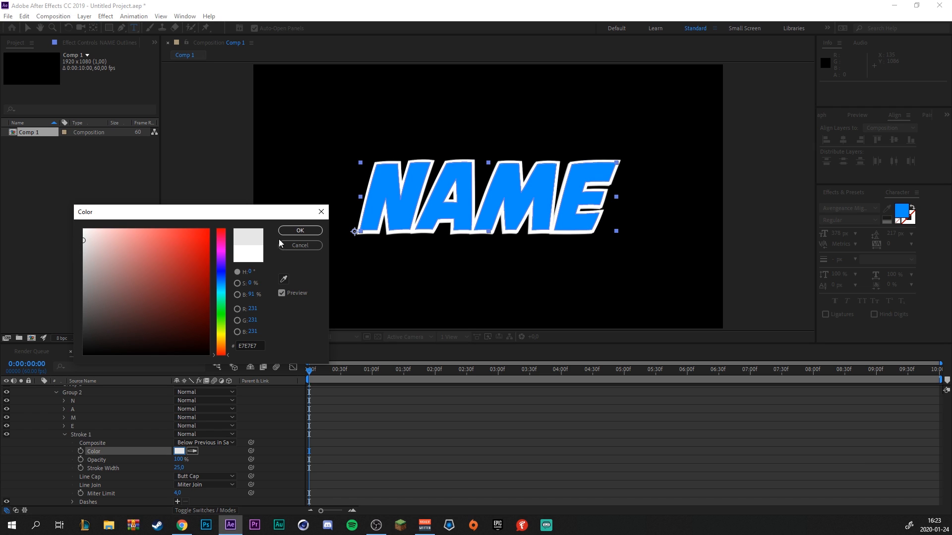
{"action": "left_click", "coordinate": [300, 230]}
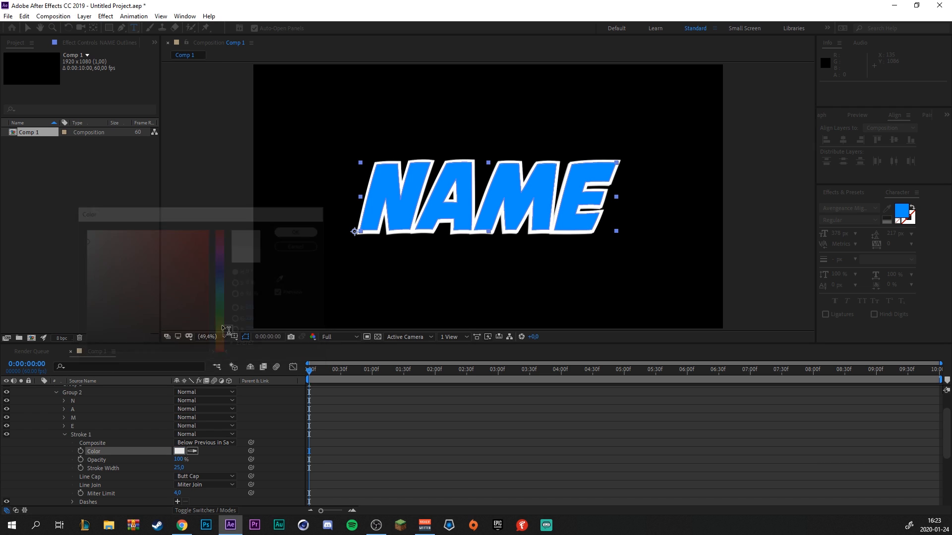
{"action": "left_click", "coordinate": [64, 434]}
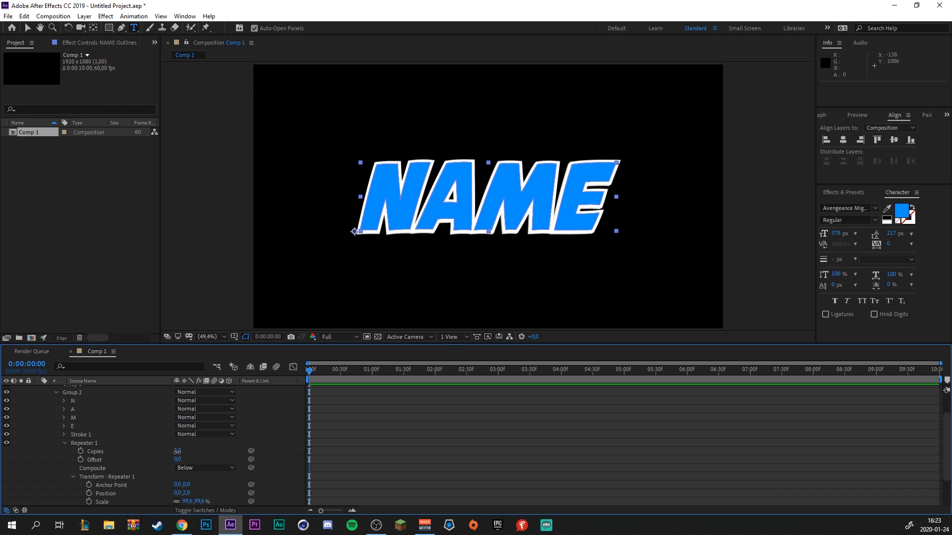
Set the Repeater to 23 copies and its horizontal anchor point to 381, and collapse the NAME Outlines layer.
{"action": "left_click_drag", "start_coordinate": [177, 451], "coordinate": [186, 452]}
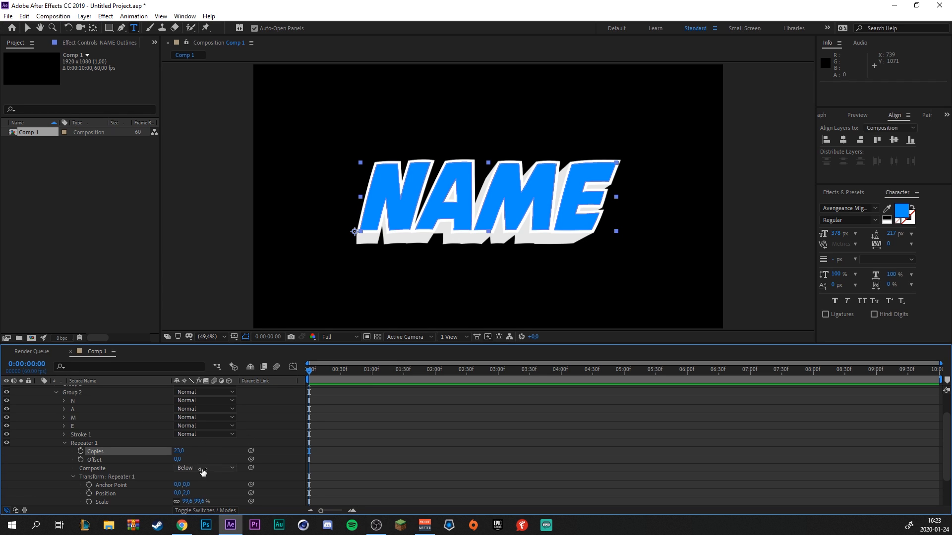
{"action": "left_click_drag", "start_coordinate": [177, 485], "coordinate": [361, 482]}
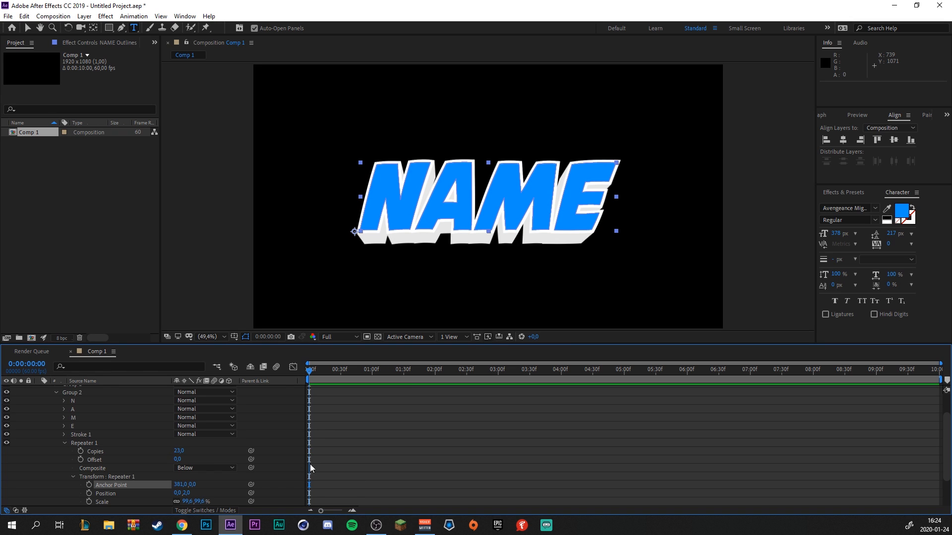
{"action": "scroll", "coordinate": [90, 447], "scroll_direction": "up", "scroll_amount": 3}
{"action": "left_click", "coordinate": [39, 398]}
{"action": "left_click", "coordinate": [89, 442]}
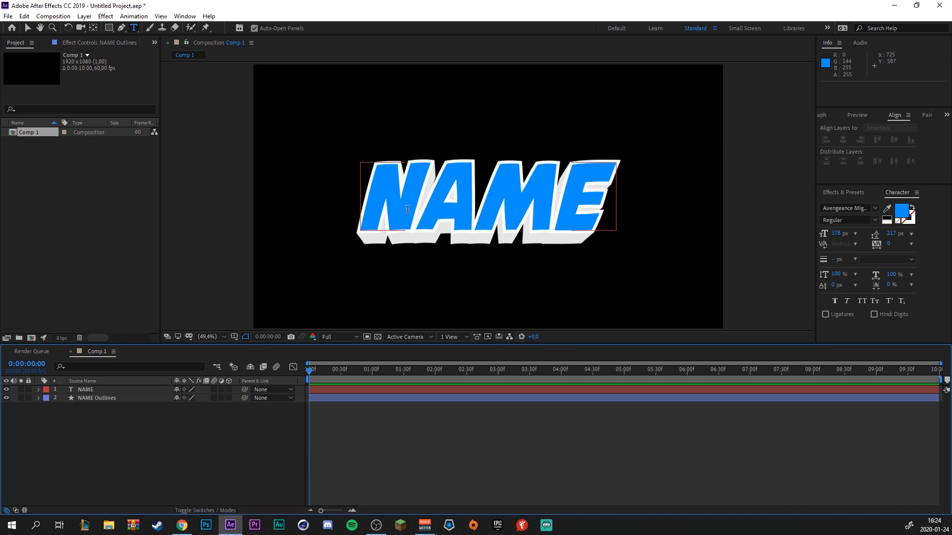
Find the Gradient Ramp effect and apply it to the NAME text layer.
{"action": "left_click", "coordinate": [40, 389]}
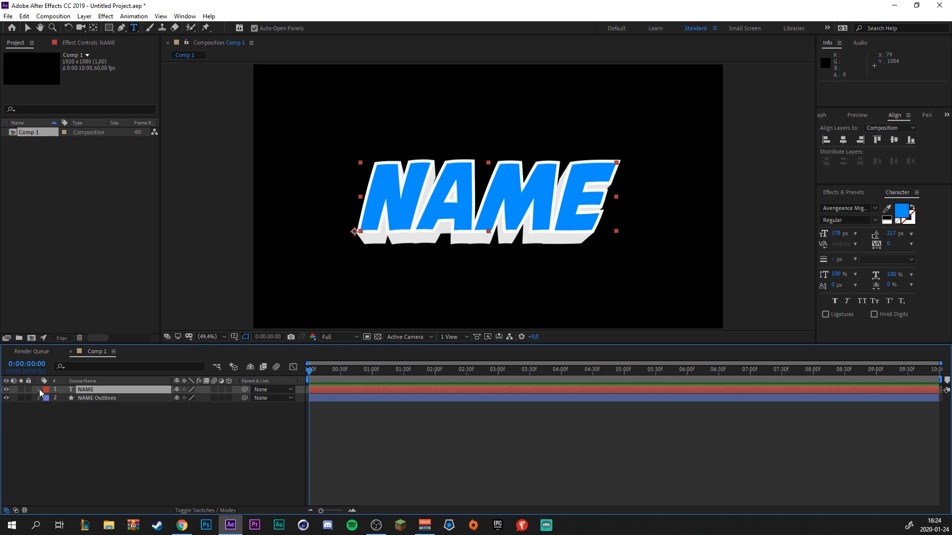
{"action": "left_click", "coordinate": [77, 424]}
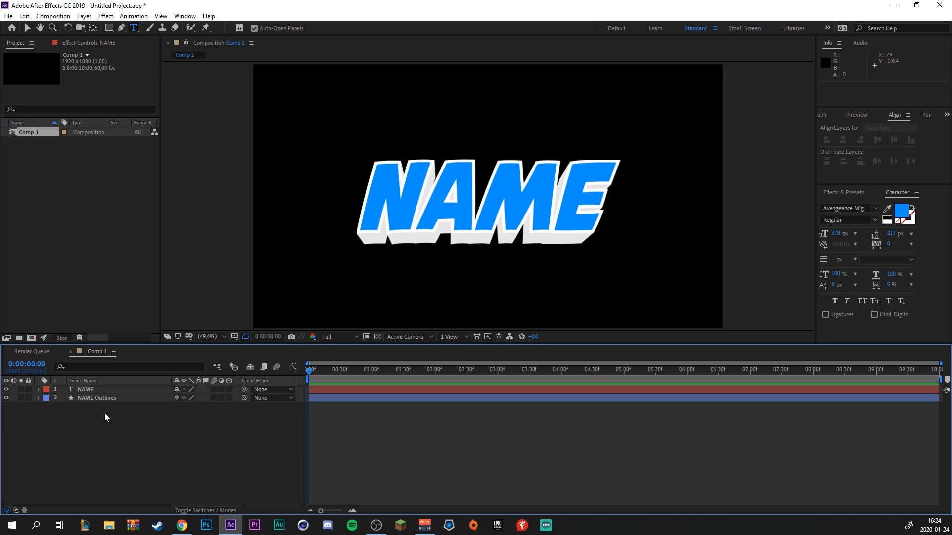
{"action": "left_click", "coordinate": [849, 193]}
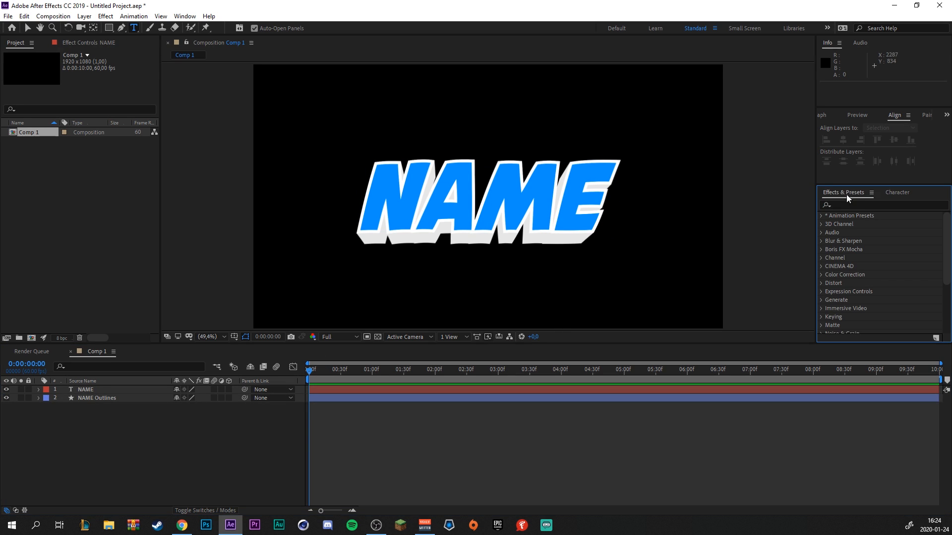
{"action": "left_click", "coordinate": [849, 204]}
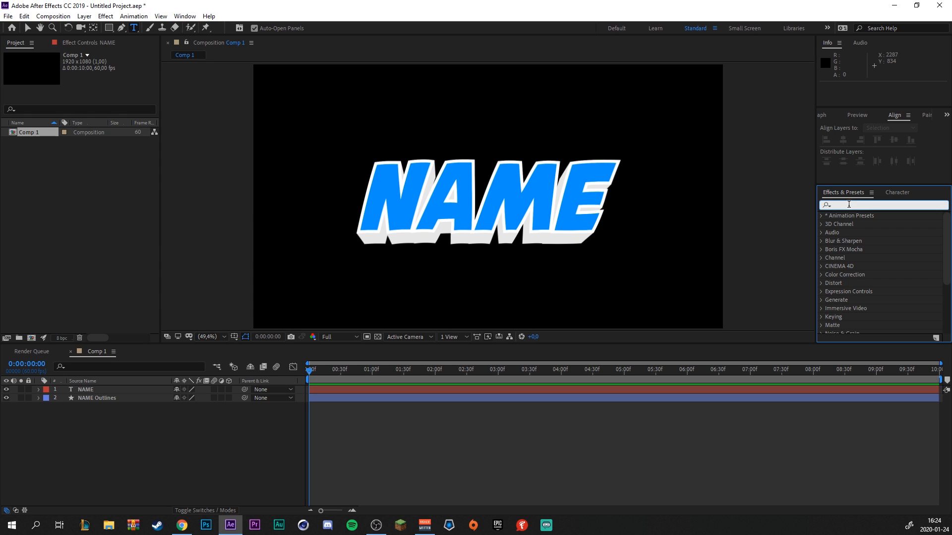
{"action": "type", "text": "gr"}
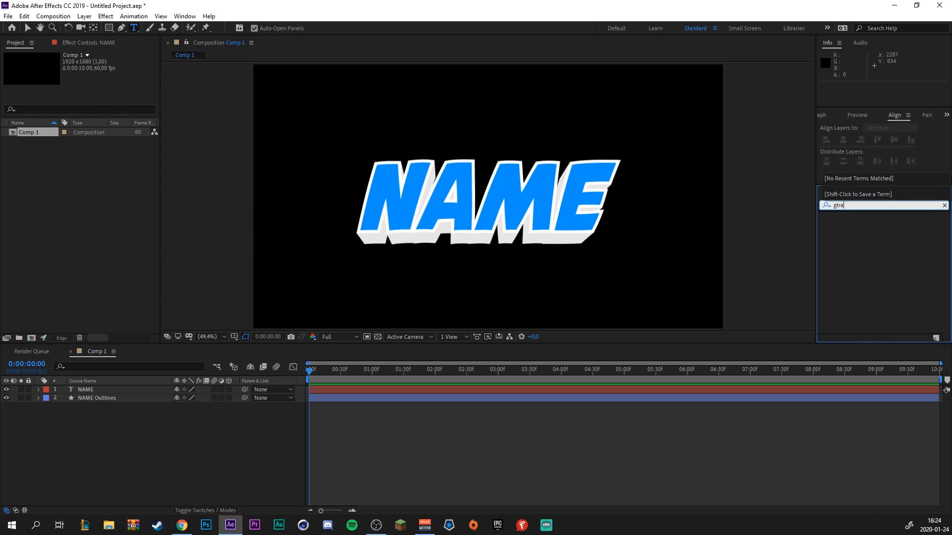
{"action": "type", "text": "adien"}
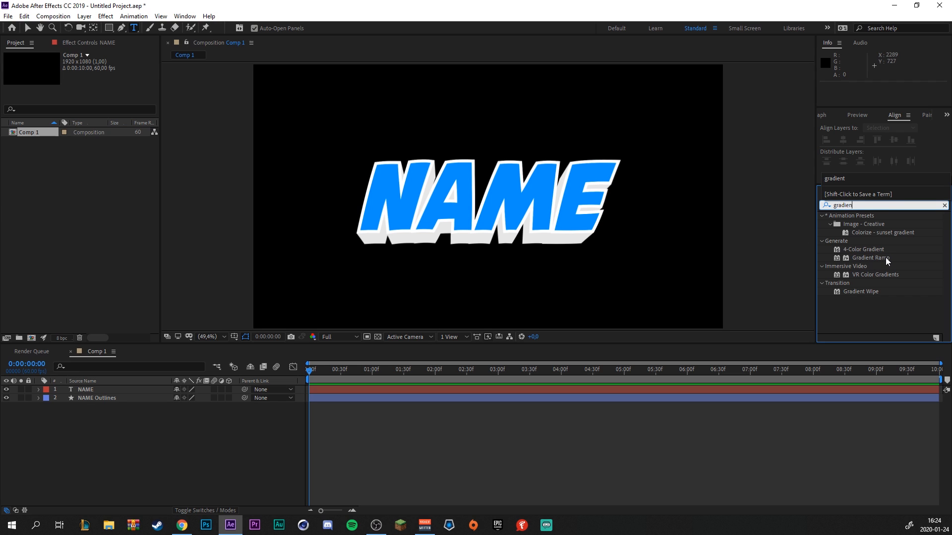
{"action": "left_click_drag", "start_coordinate": [888, 261], "coordinate": [93, 389]}
{"action": "key", "text": "v"}
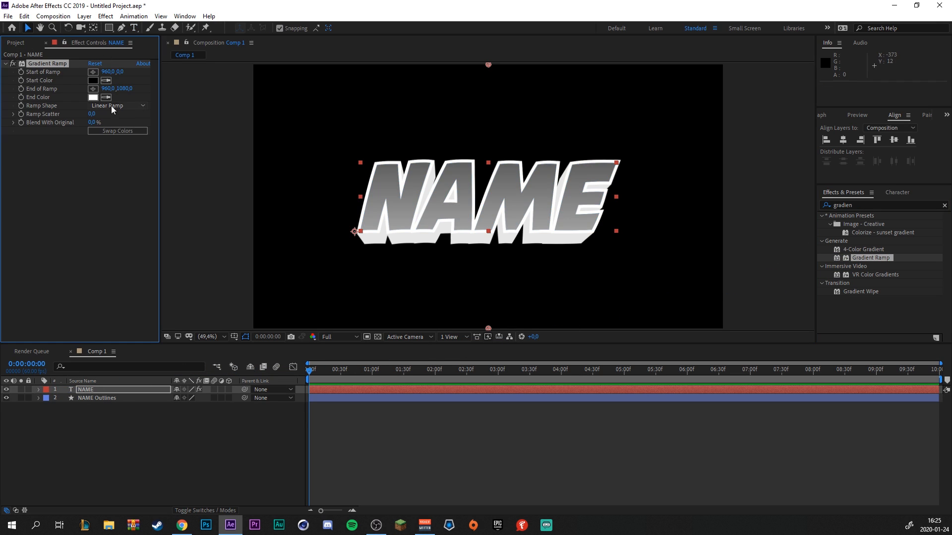
Set the Gradient Ramp's start color to orange FFA800.
{"action": "left_click", "coordinate": [93, 80]}
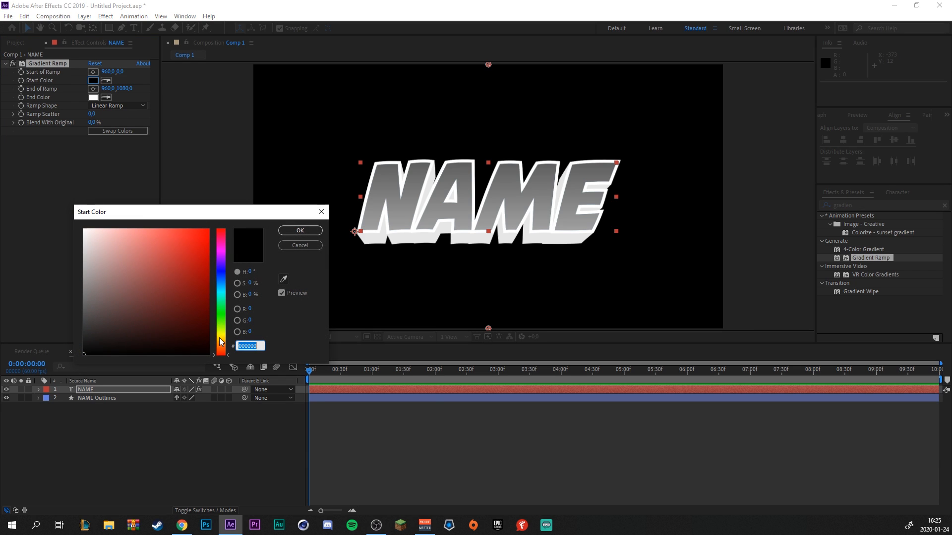
{"action": "left_click", "coordinate": [221, 341]}
{"action": "left_click", "coordinate": [176, 252]}
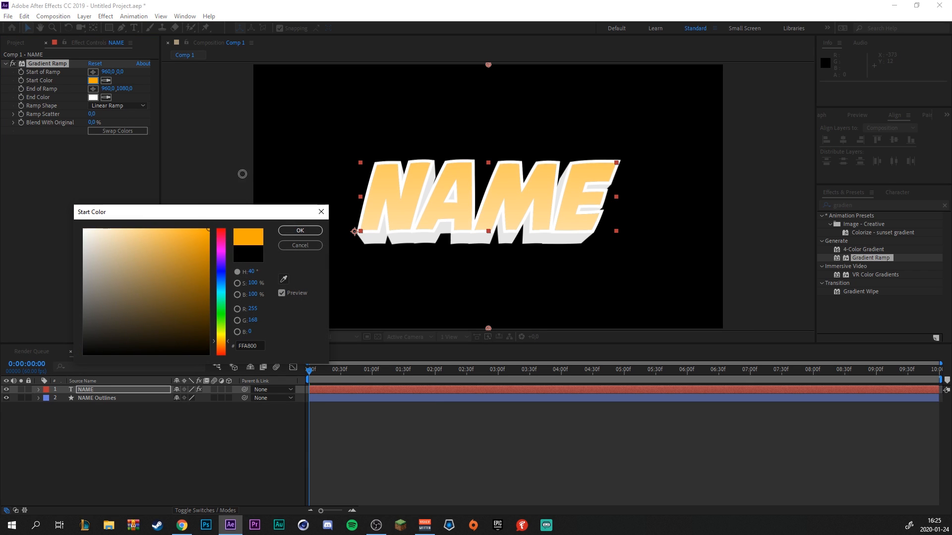
{"action": "left_click", "coordinate": [300, 230]}
Set the Gradient Ramp's end color to a fully saturated magenta-purple with a hue of 291°.
{"action": "left_click", "coordinate": [97, 99]}
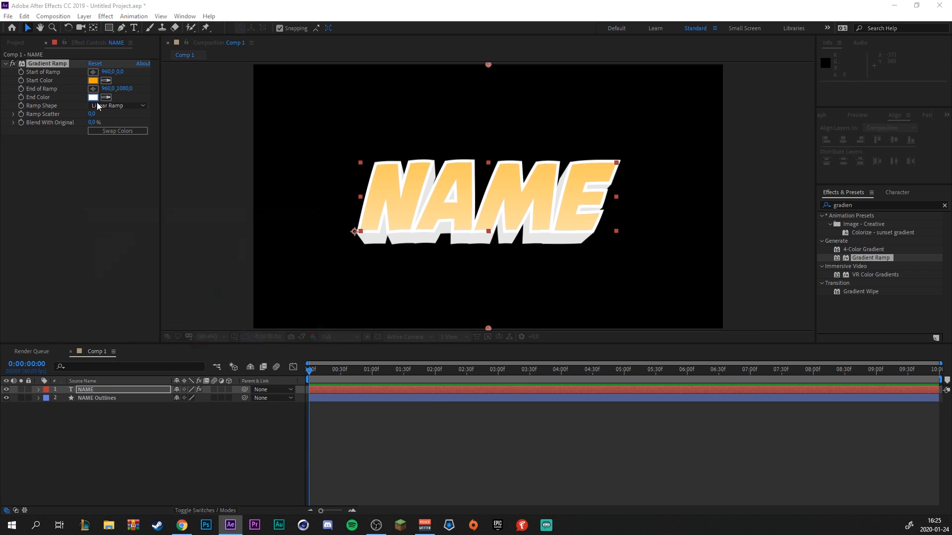
{"action": "left_click", "coordinate": [223, 256]}
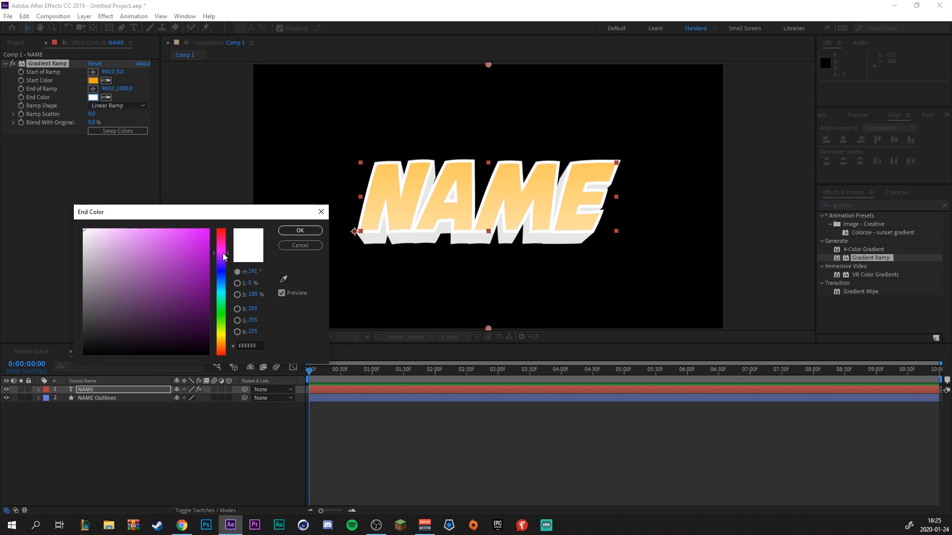
{"action": "left_click", "coordinate": [208, 229]}
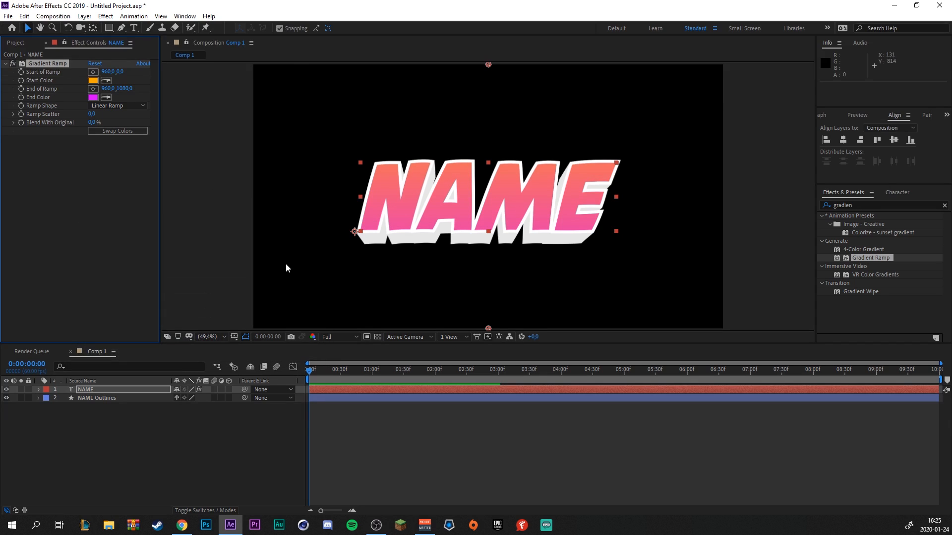
{"action": "left_click", "coordinate": [298, 231]}
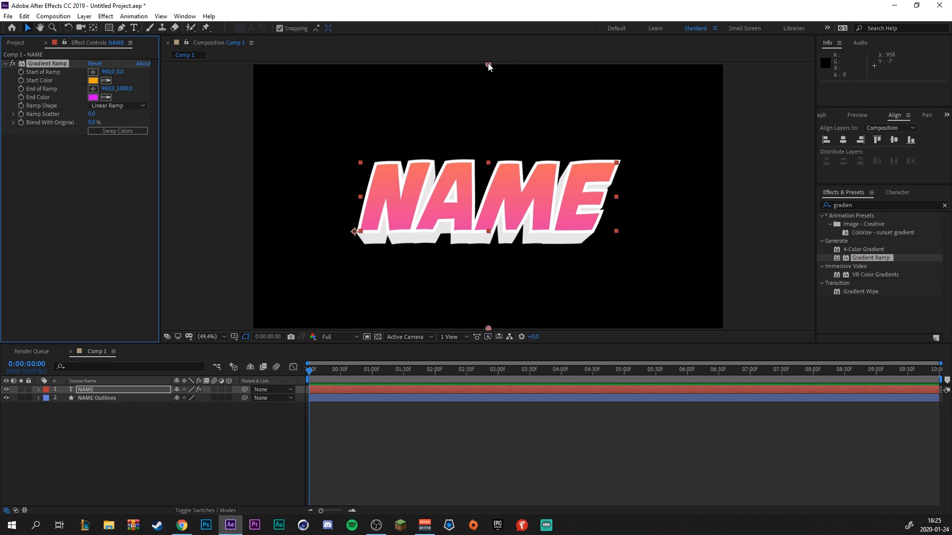
Move the ramp's start point to about 954, 296 and its end point to about 954, 938, and deselect the layer.
{"action": "left_click_drag", "start_coordinate": [489, 65], "coordinate": [487, 139]}
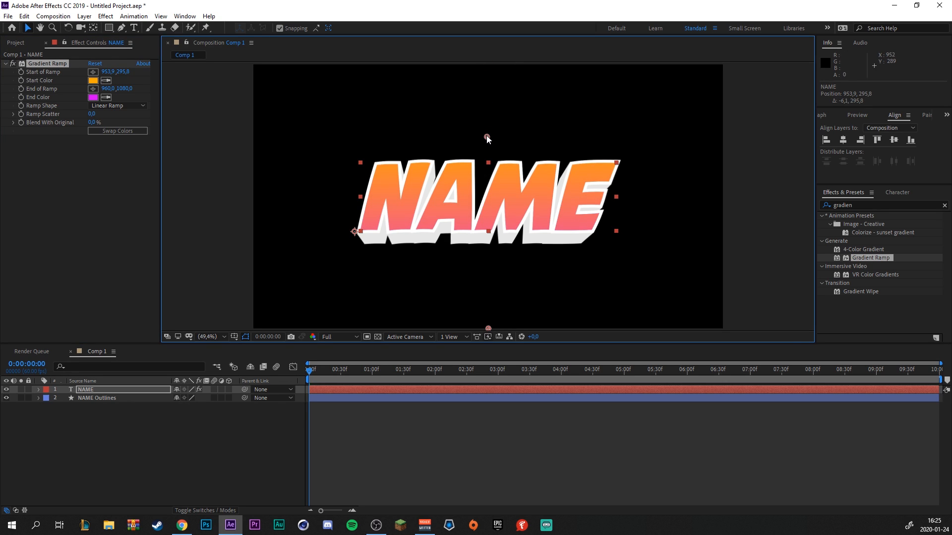
{"action": "left_click_drag", "start_coordinate": [489, 328], "coordinate": [488, 296]}
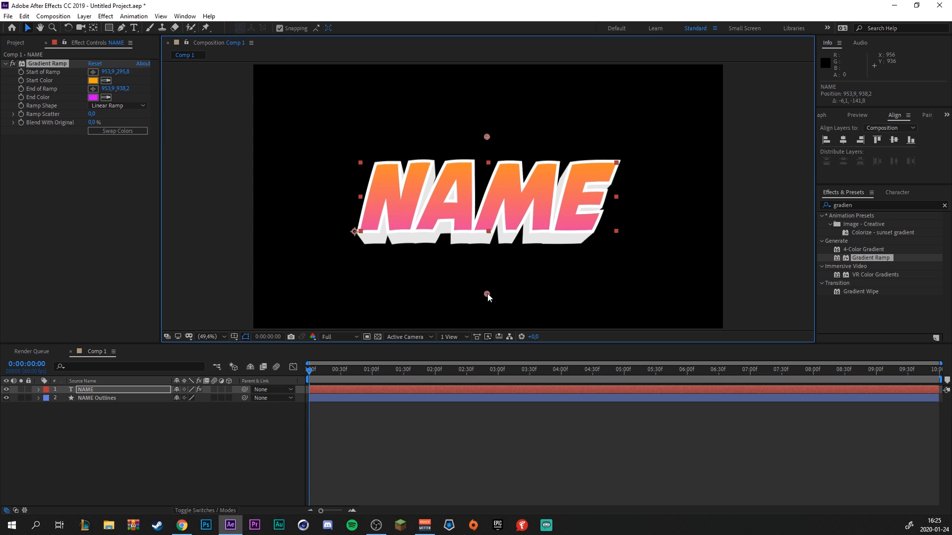
{"action": "left_click", "coordinate": [221, 434]}
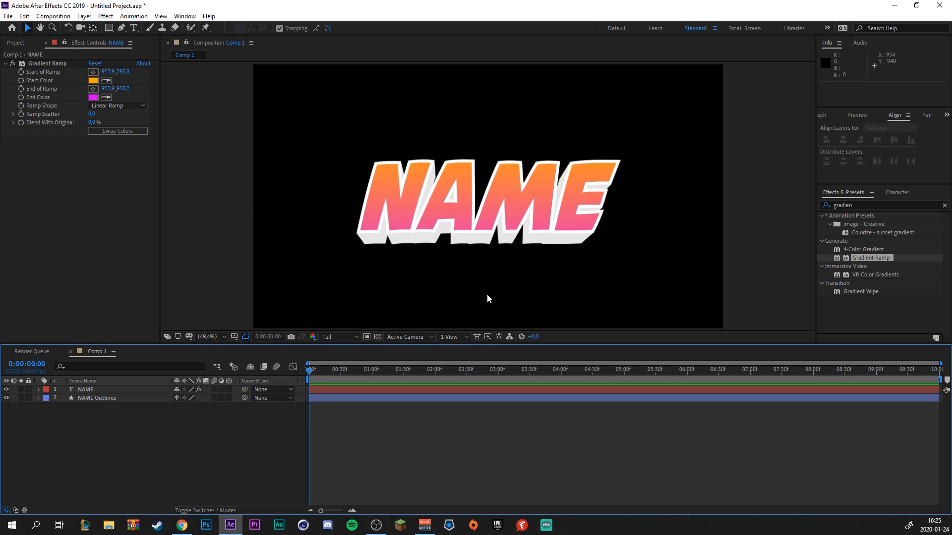
Add an Inner Shadow layer style to the NAME text layer.
{"action": "left_click", "coordinate": [82, 390]}
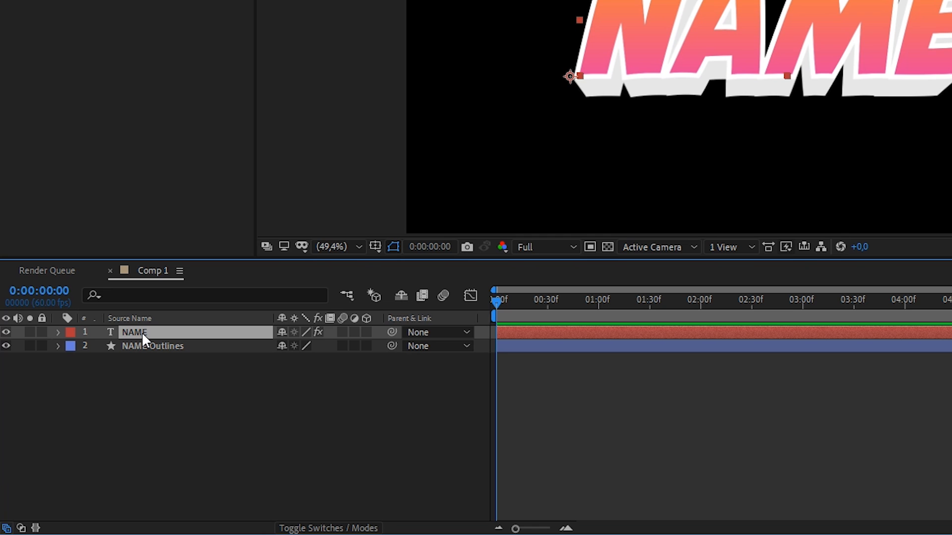
{"action": "right_click", "coordinate": [90, 391]}
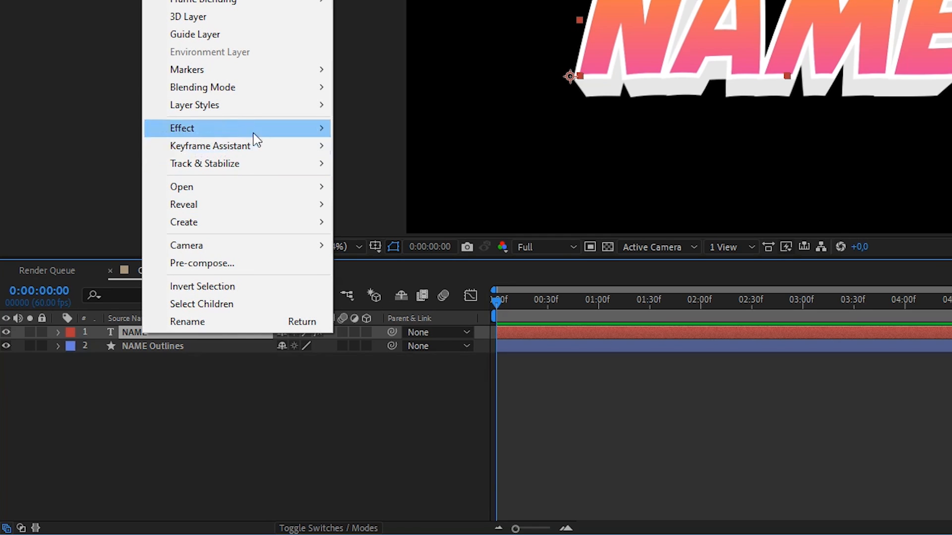
{"action": "mouse_move", "coordinate": [247, 113]}
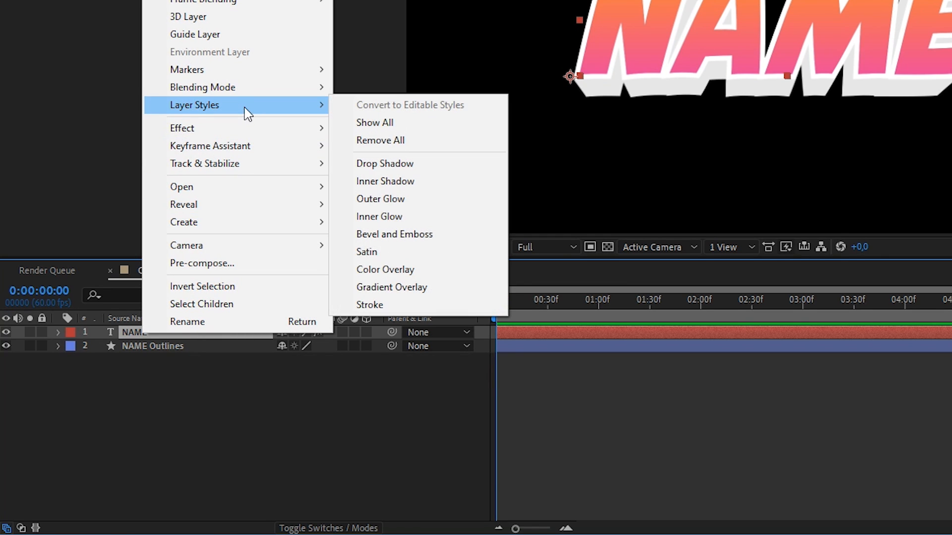
{"action": "left_click", "coordinate": [414, 182]}
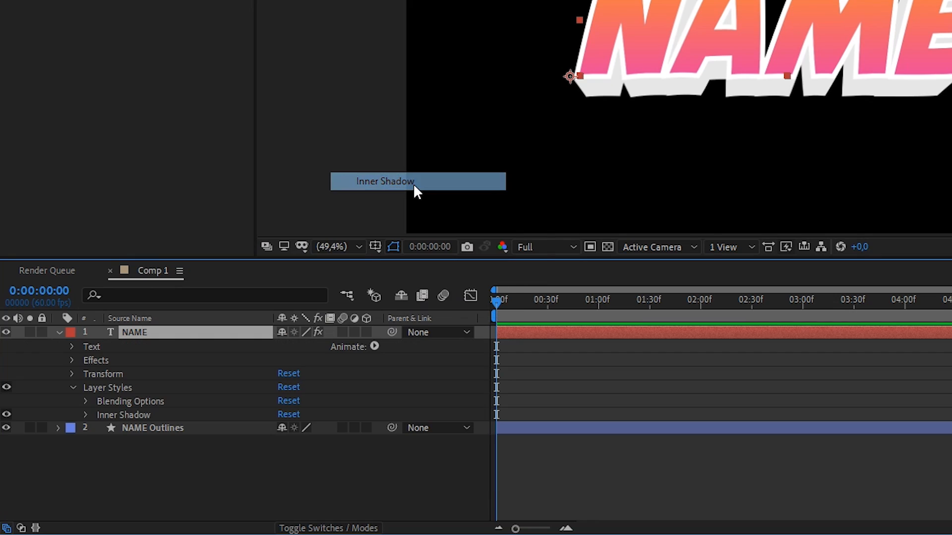
Expand the Inner Shadow settings and set the shadow's angle to -90°.
{"action": "left_click", "coordinate": [84, 414]}
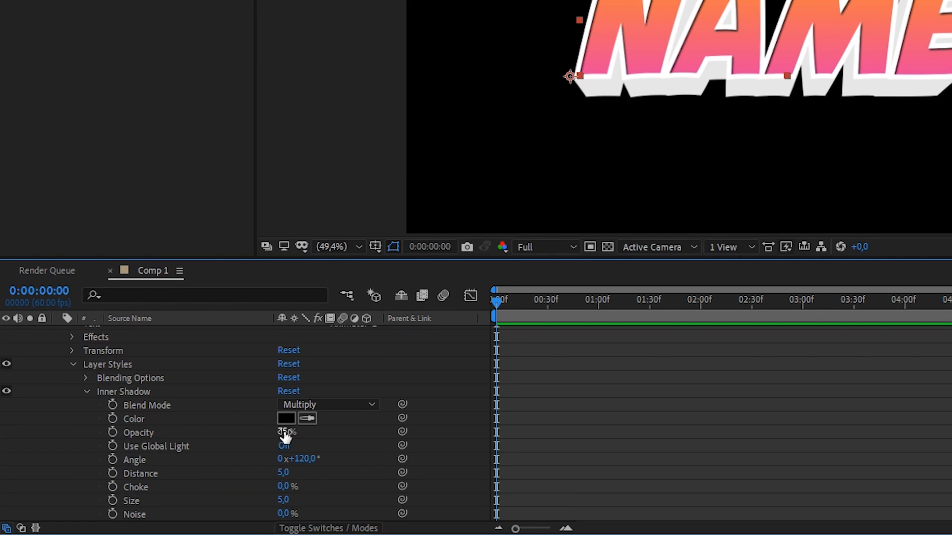
{"action": "left_click", "coordinate": [301, 458]}
{"action": "type", "text": "-90"}
{"action": "key", "text": "Return"}
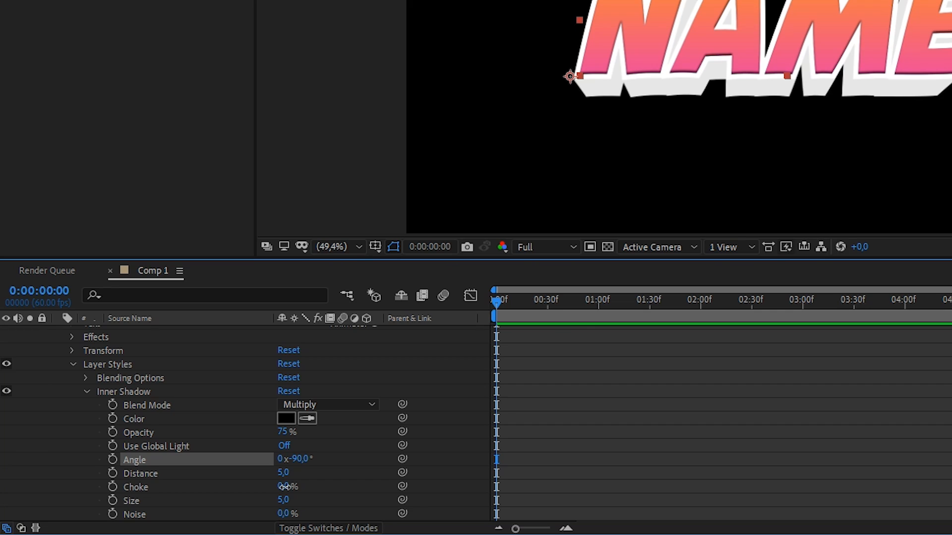
Set the Inner Shadow's choke to 100%, size to 0 and distance to 9.
{"action": "left_click_drag", "start_coordinate": [285, 488], "coordinate": [550, 487]}
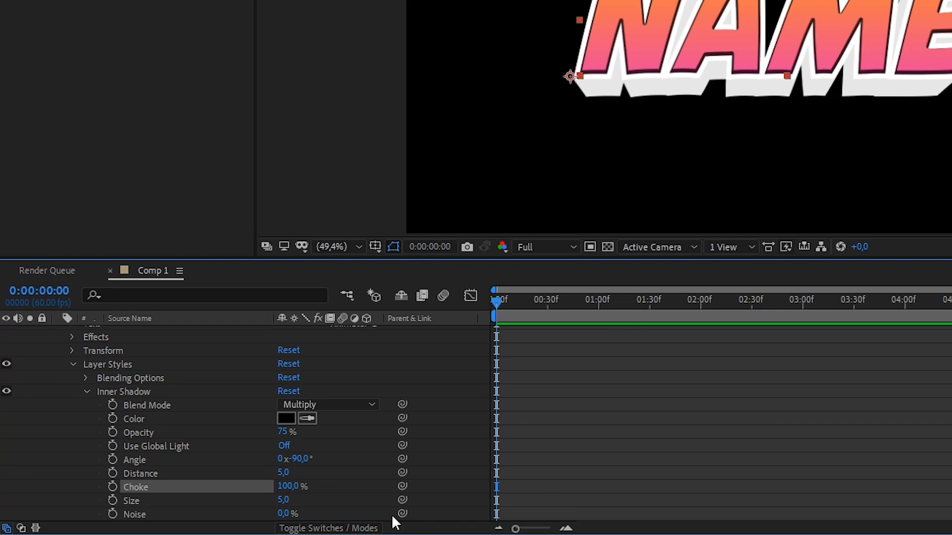
{"action": "left_click", "coordinate": [281, 500]}
{"action": "type", "text": "0"}
{"action": "key", "text": "Return"}
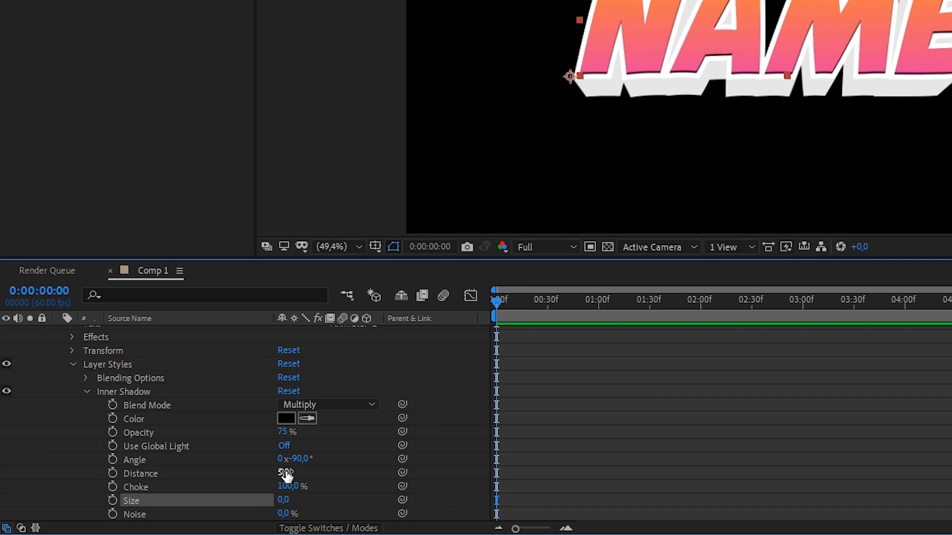
{"action": "left_click_drag", "start_coordinate": [286, 474], "coordinate": [288, 472]}
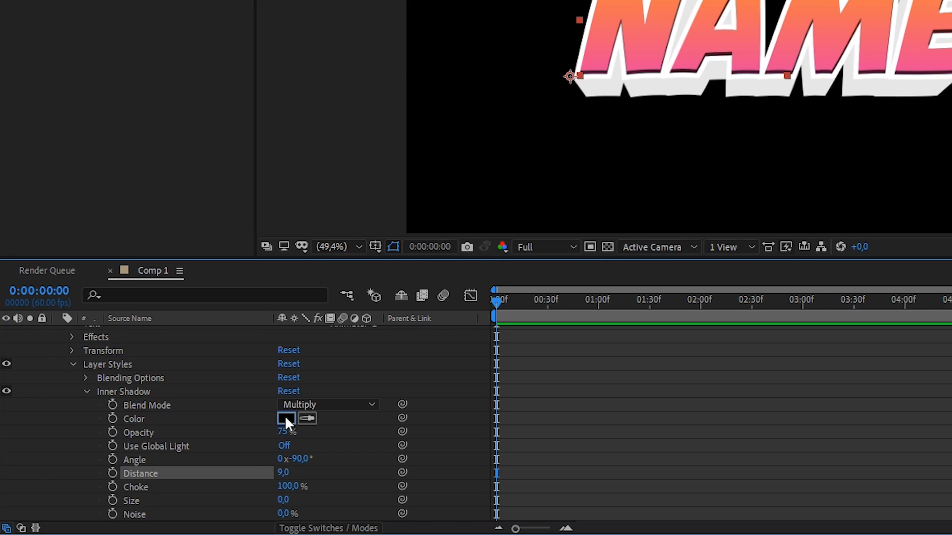
Change the Inner Shadow's color to magenta-purple C109DC with a hue of 292°.
{"action": "left_click", "coordinate": [286, 418]}
{"action": "left_click", "coordinate": [353, 117]}
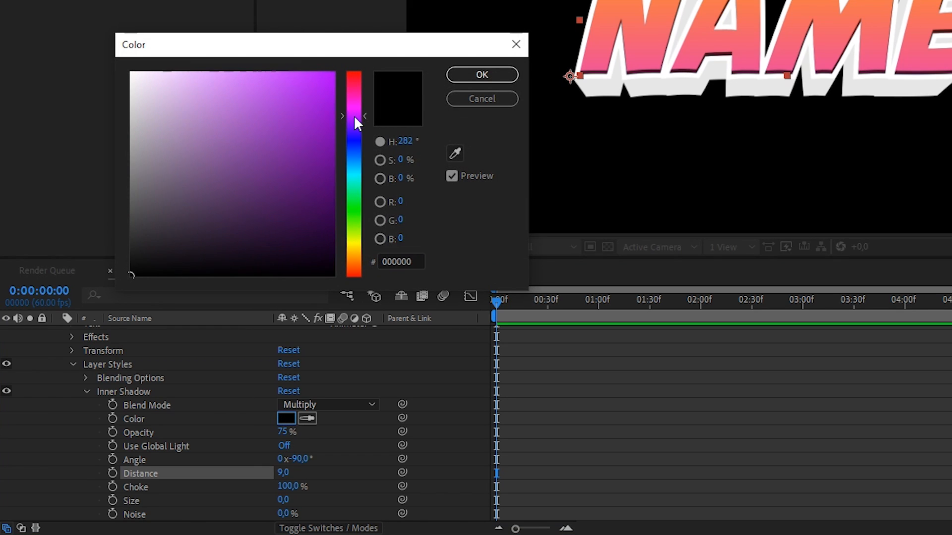
{"action": "left_click", "coordinate": [327, 100]}
{"action": "left_click", "coordinate": [353, 110]}
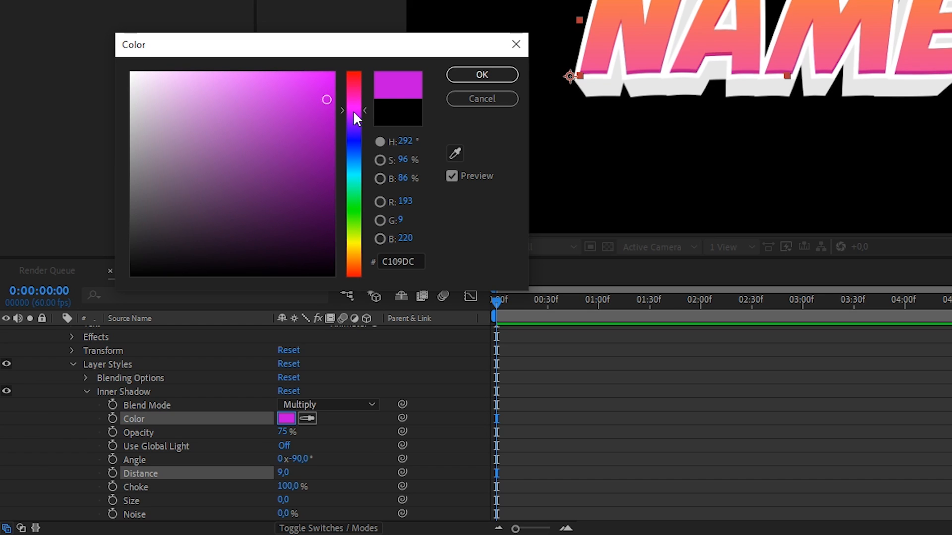
{"action": "left_click", "coordinate": [482, 75]}
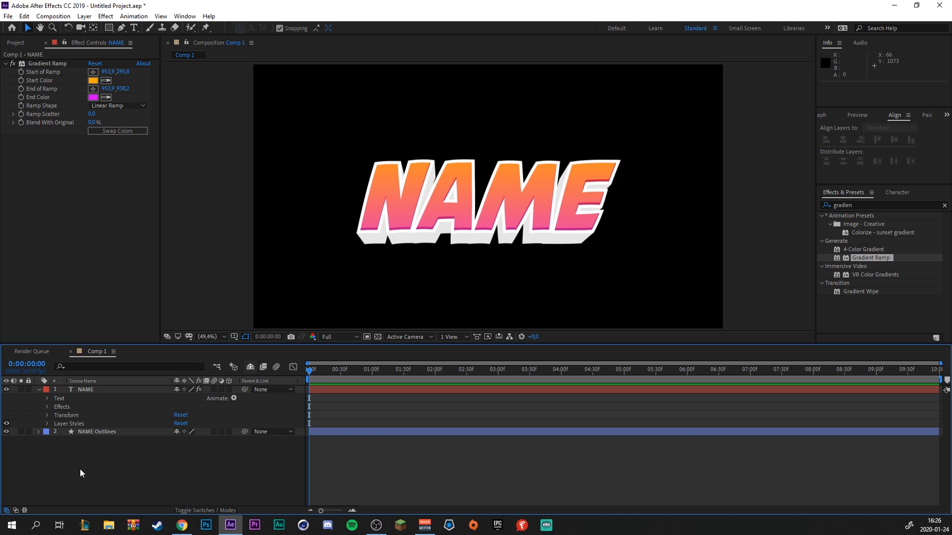
Darken the Stroke 1 color in Group 2 of the NAME Outlines layer to light gray DADADA.
{"action": "left_click", "coordinate": [56, 431]}
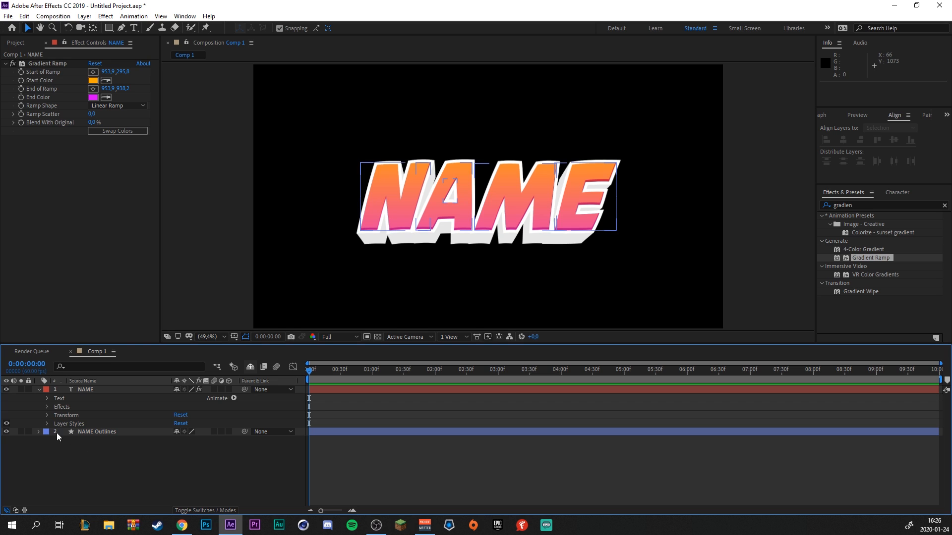
{"action": "left_click", "coordinate": [39, 432]}
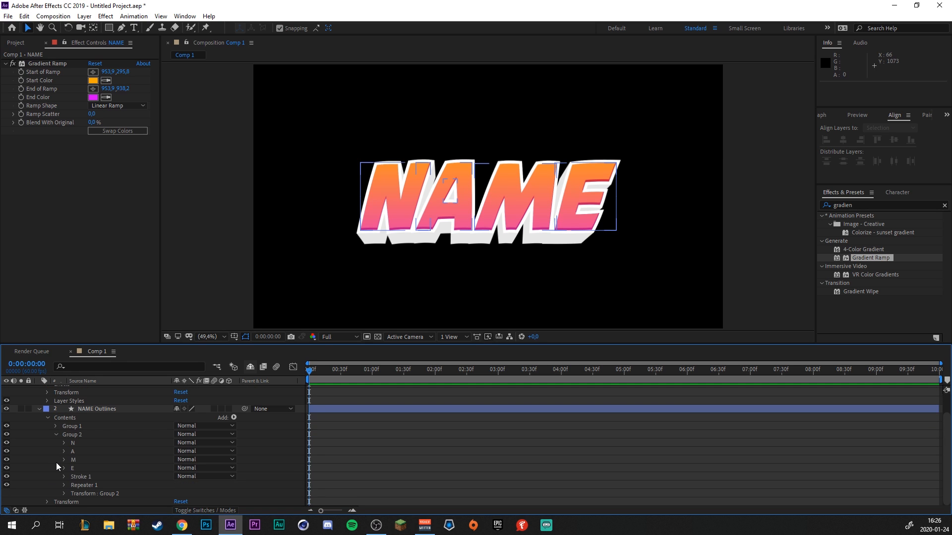
{"action": "left_click", "coordinate": [63, 477]}
{"action": "scroll", "coordinate": [123, 461], "scroll_direction": "down", "scroll_amount": 2}
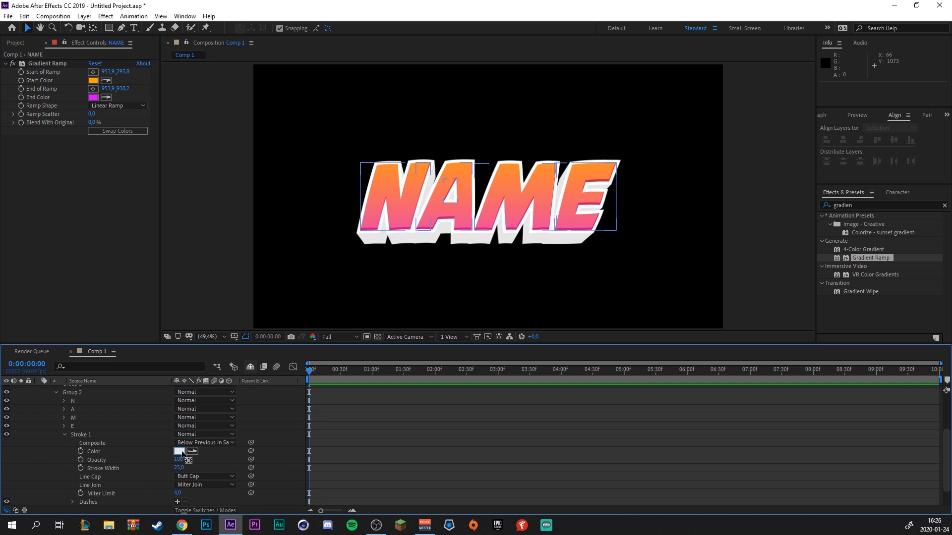
{"action": "left_click", "coordinate": [179, 451]}
{"action": "left_click", "coordinate": [80, 244]}
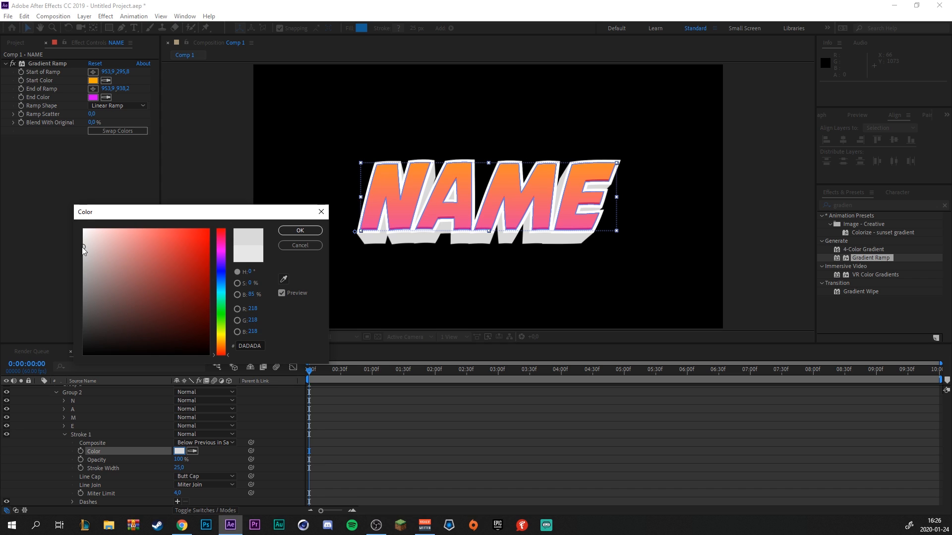
{"action": "left_click", "coordinate": [300, 231]}
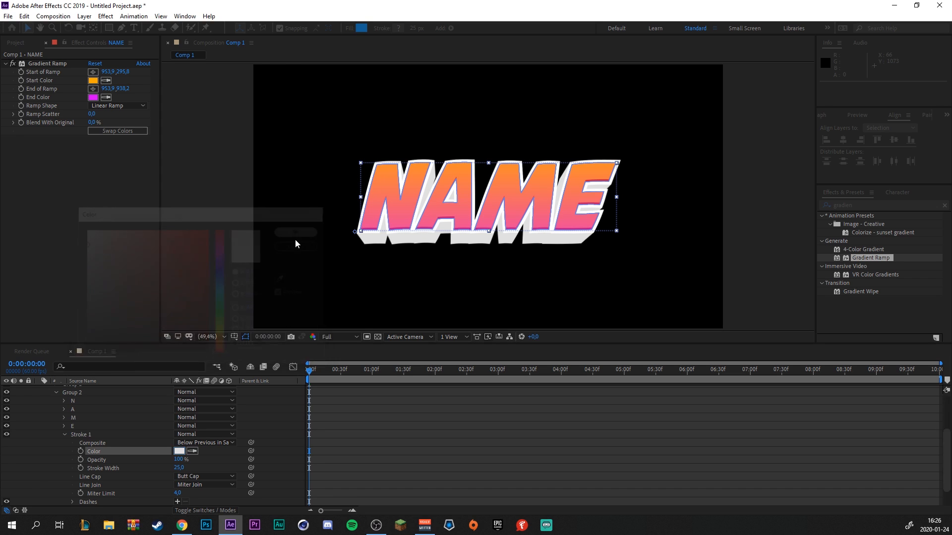
Collapse the properties of the NAME Outlines and NAME layers and clear the selection.
{"action": "scroll", "coordinate": [78, 411], "scroll_direction": "up", "scroll_amount": 3}
{"action": "scroll", "coordinate": [77, 414], "scroll_direction": "up", "scroll_amount": 1}
{"action": "left_click", "coordinate": [38, 431]}
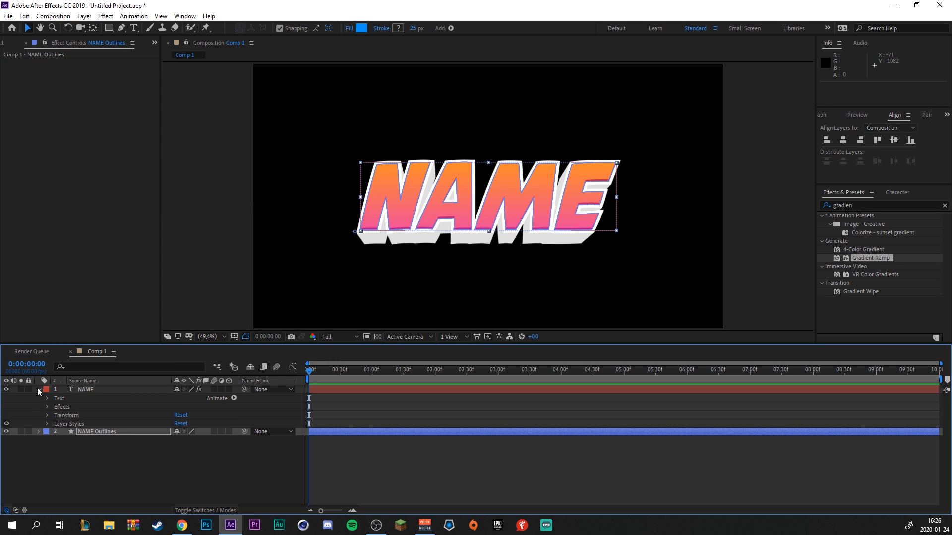
{"action": "left_click", "coordinate": [37, 390]}
{"action": "left_click", "coordinate": [54, 423]}
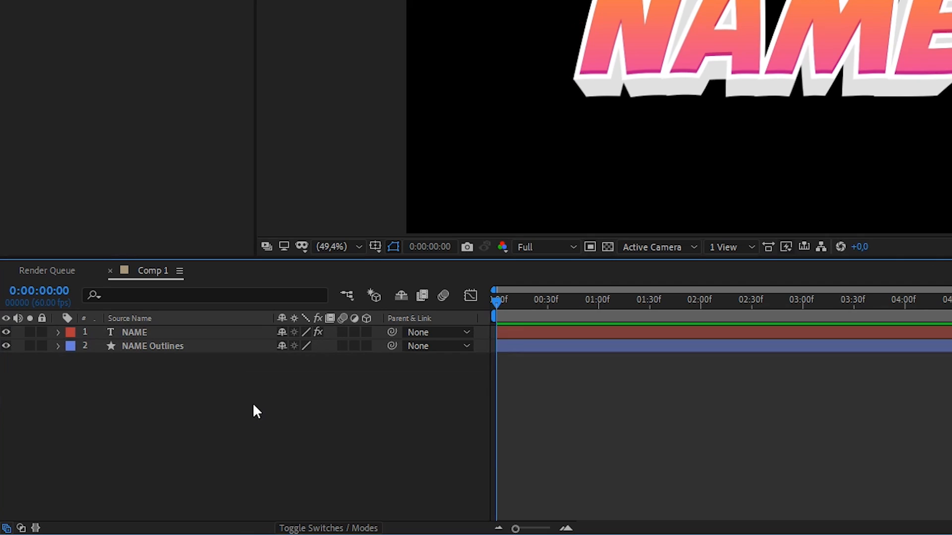
{"action": "left_click", "coordinate": [99, 396]}
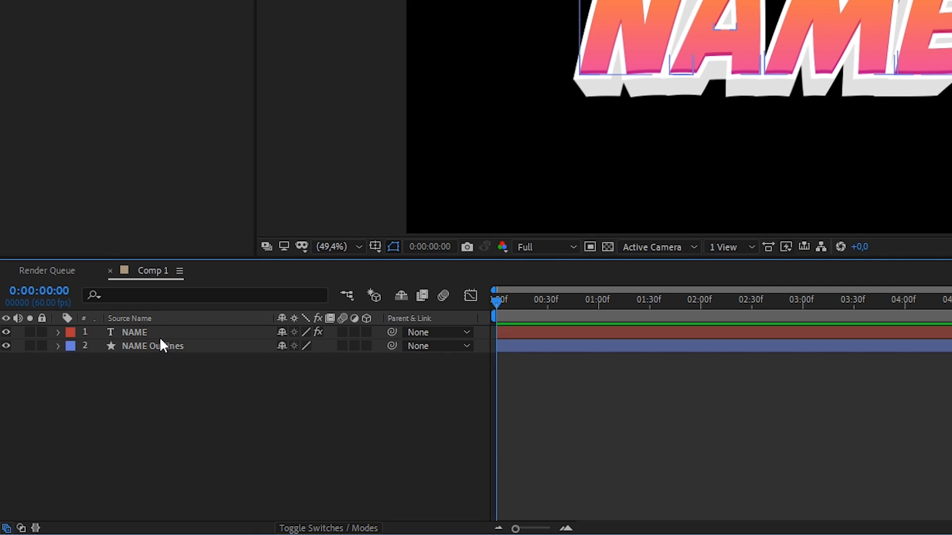
Pre-compose the NAME and NAME Outlines layers together, keeping the default settings.
{"action": "left_click", "coordinate": [159, 332]}
{"action": "left_click", "coordinate": [164, 347], "text": "shift"}
{"action": "right_click", "coordinate": [165, 335]}
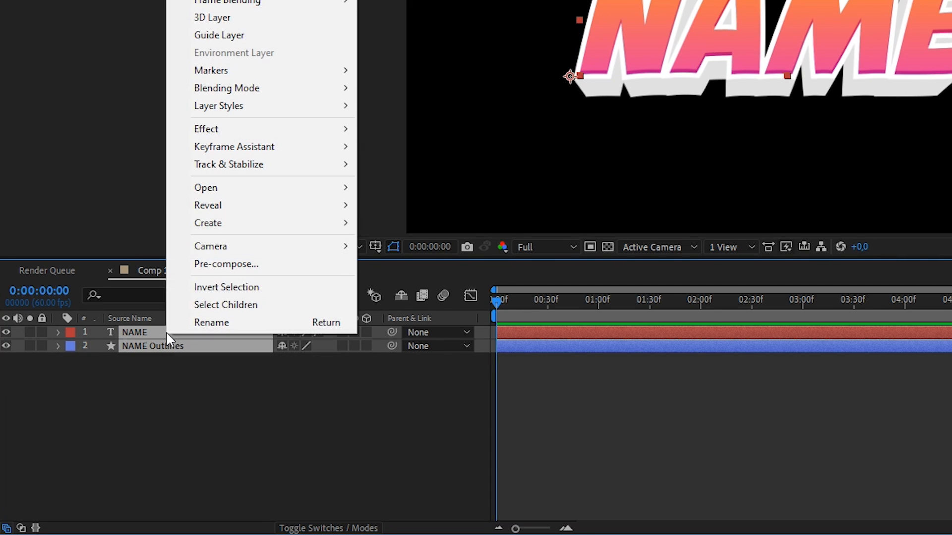
{"action": "left_click", "coordinate": [263, 264]}
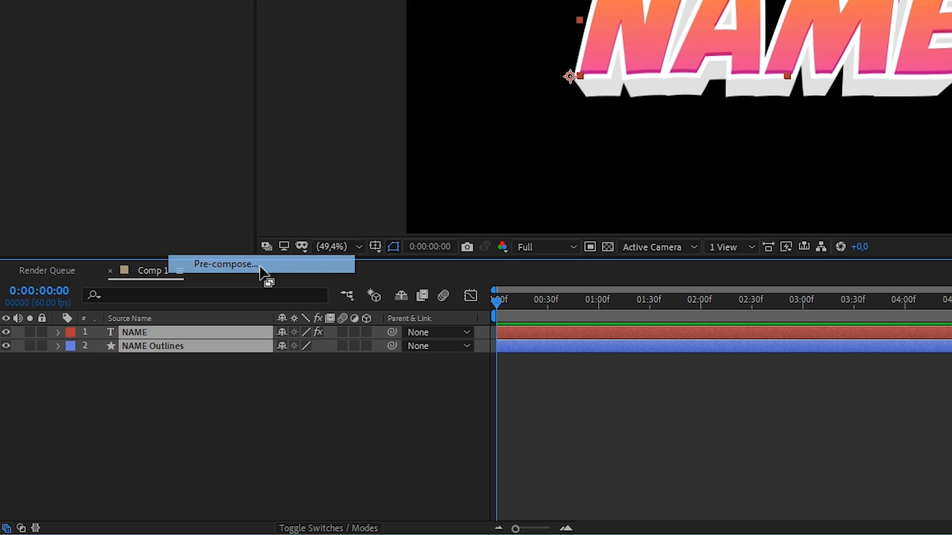
{"action": "left_click", "coordinate": [827, 239]}
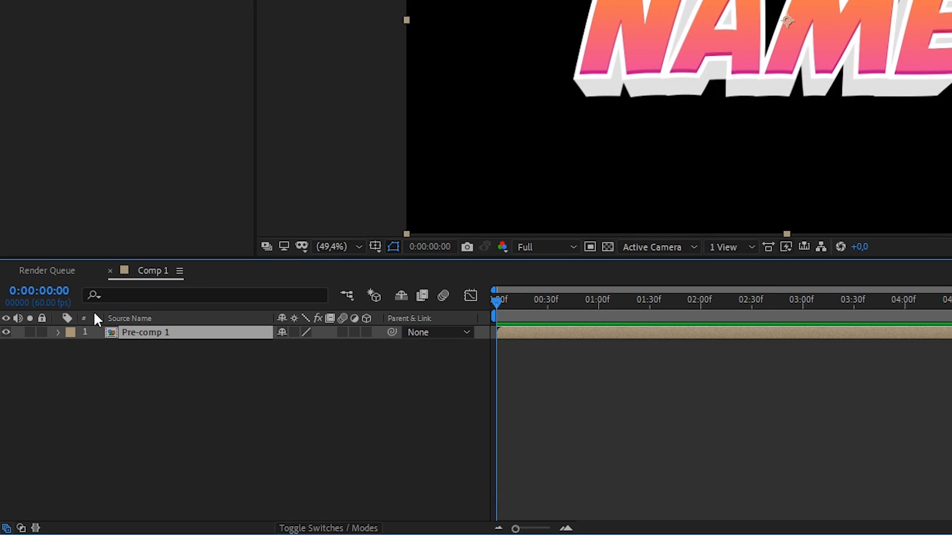
Keyframe the pre-composed layer's Scale at 0% at the start of the timeline.
{"action": "left_click", "coordinate": [130, 370]}
{"action": "left_click", "coordinate": [162, 331]}
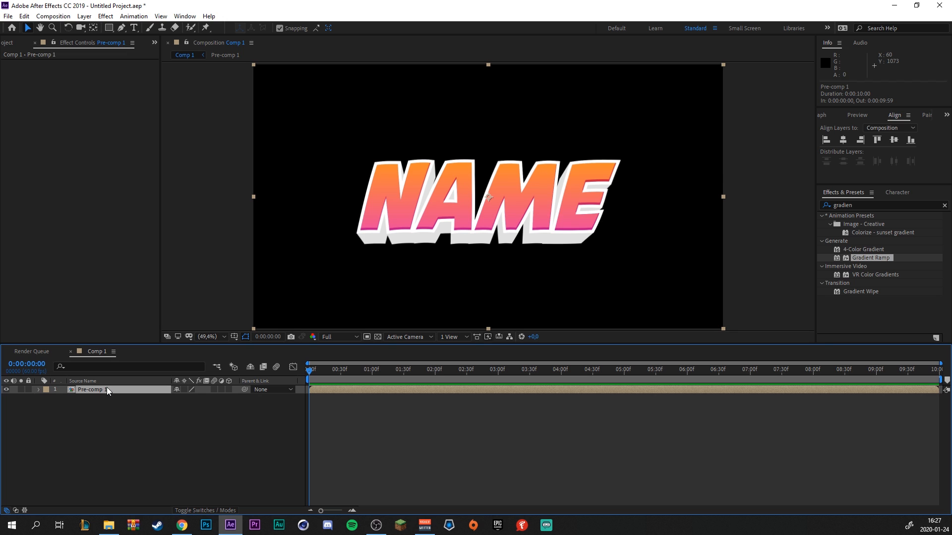
{"action": "key", "text": "s"}
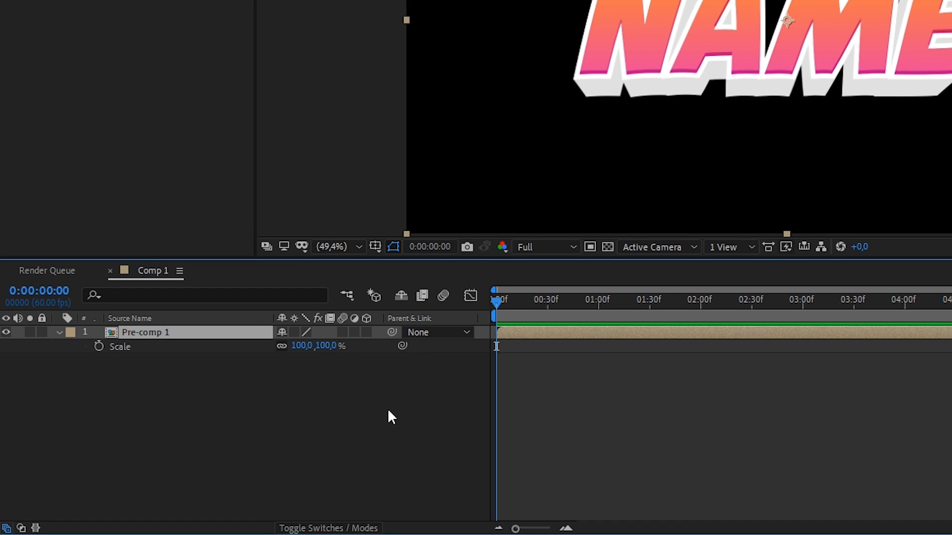
{"action": "left_click", "coordinate": [96, 345]}
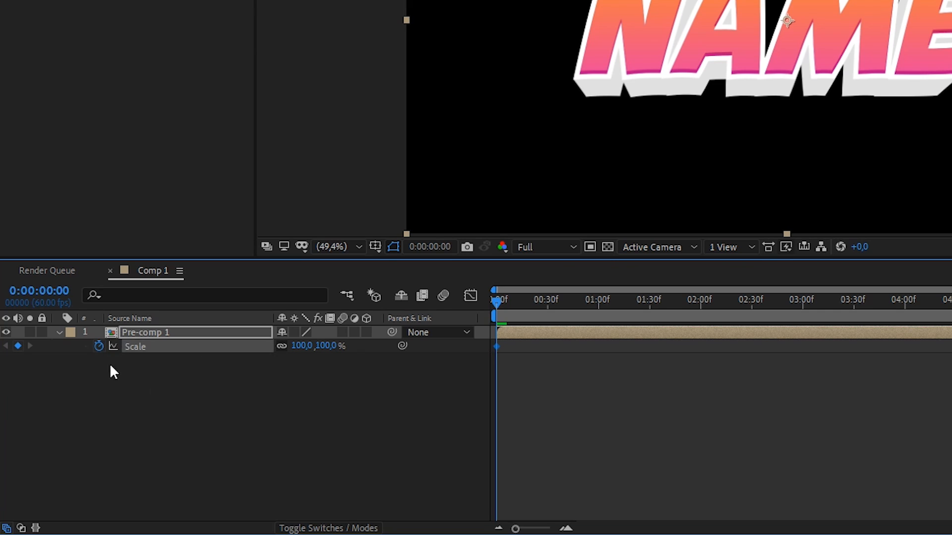
{"action": "left_click", "coordinate": [307, 345]}
{"action": "type", "text": "0"}
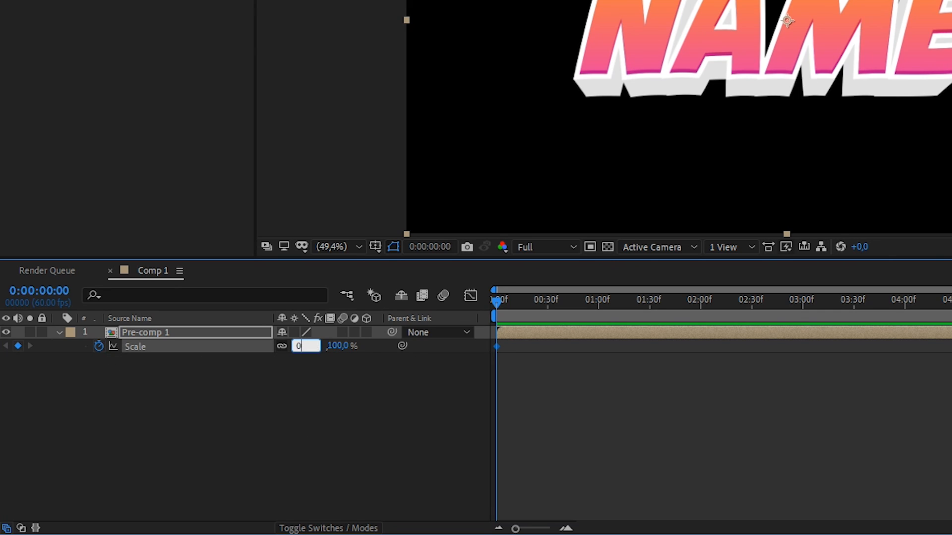
{"action": "key", "text": "Return"}
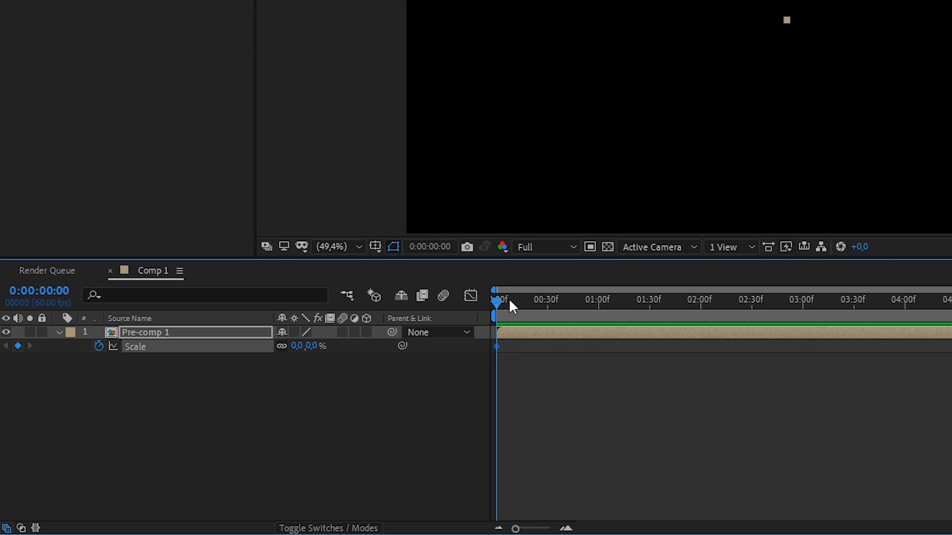
Add a Scale keyframe of 110% at frame 45.
{"action": "left_click_drag", "start_coordinate": [512, 306], "coordinate": [590, 379]}
{"action": "left_click_drag", "start_coordinate": [584, 314], "coordinate": [574, 305]}
{"action": "left_click", "coordinate": [306, 345]}
{"action": "type", "text": "110"}
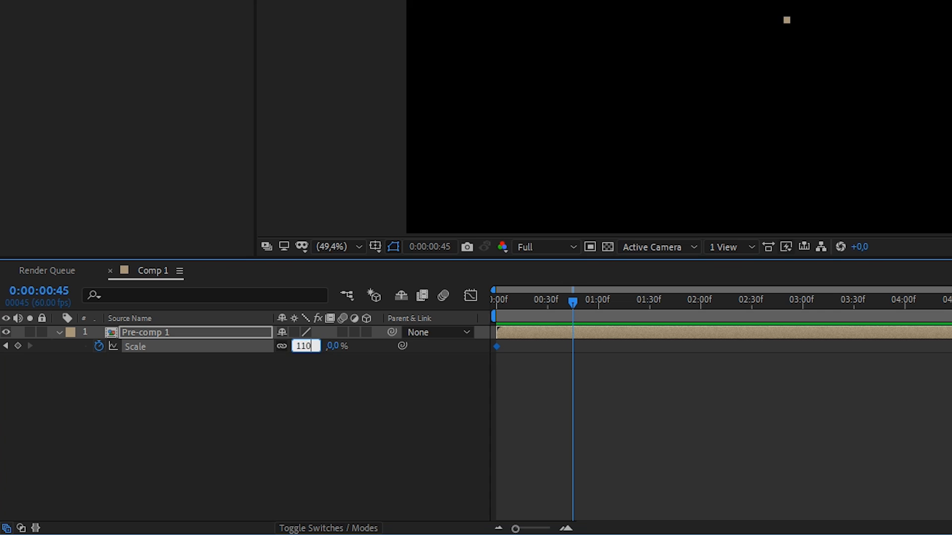
{"action": "key", "text": "Return"}
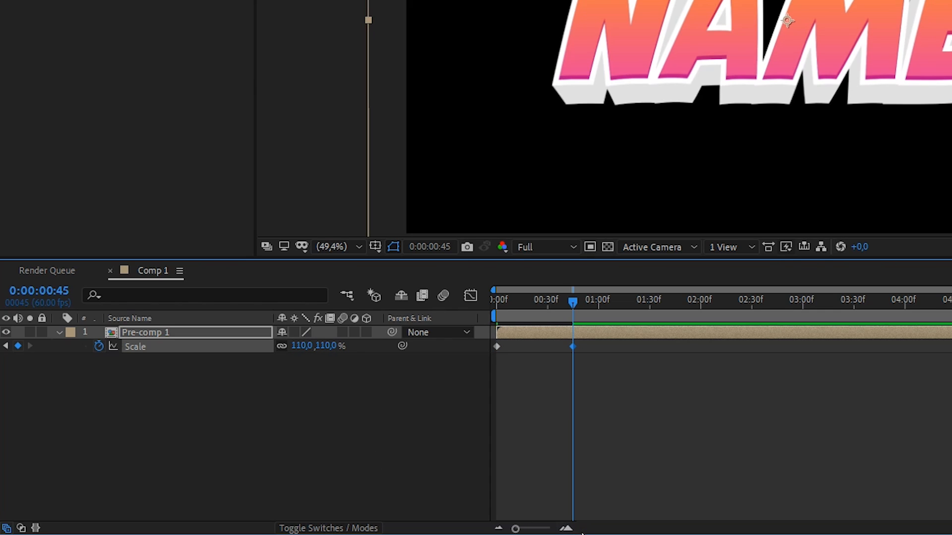
Add a Scale keyframe of 100% at frame 56.
{"action": "left_click_drag", "start_coordinate": [573, 303], "coordinate": [592, 301]}
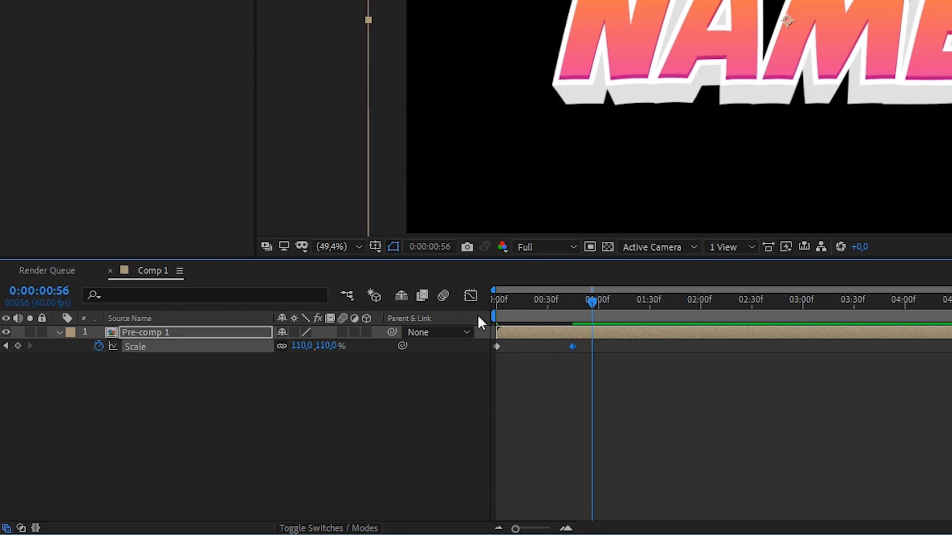
{"action": "left_click", "coordinate": [303, 346]}
{"action": "type", "text": "100"}
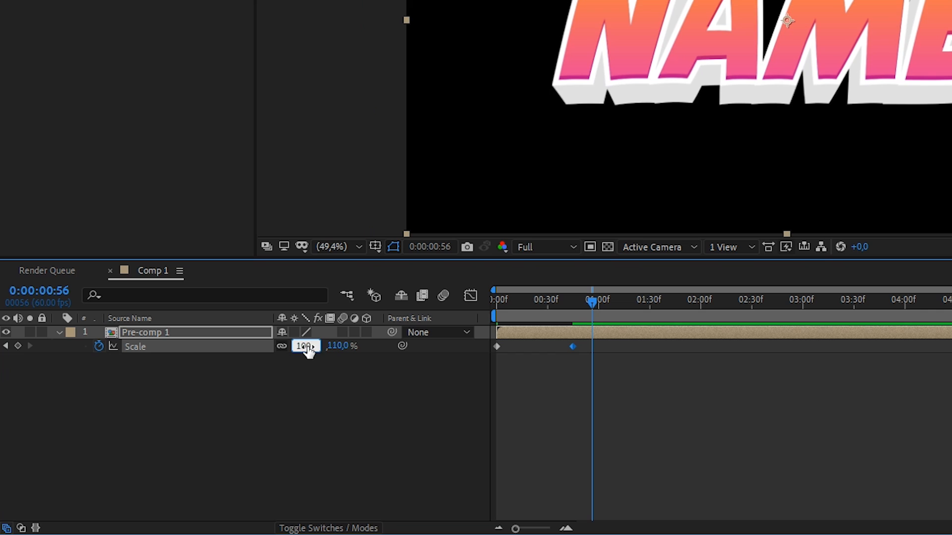
{"action": "key", "text": "Return"}
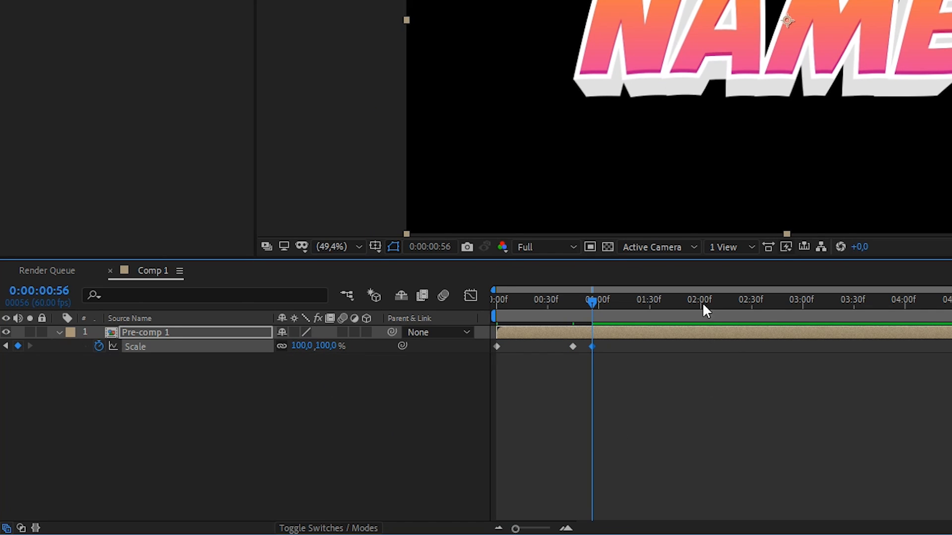
Play back the scale animation from the start and park the current time at frame 33.
{"action": "left_click", "coordinate": [600, 304]}
{"action": "key", "text": "space"}
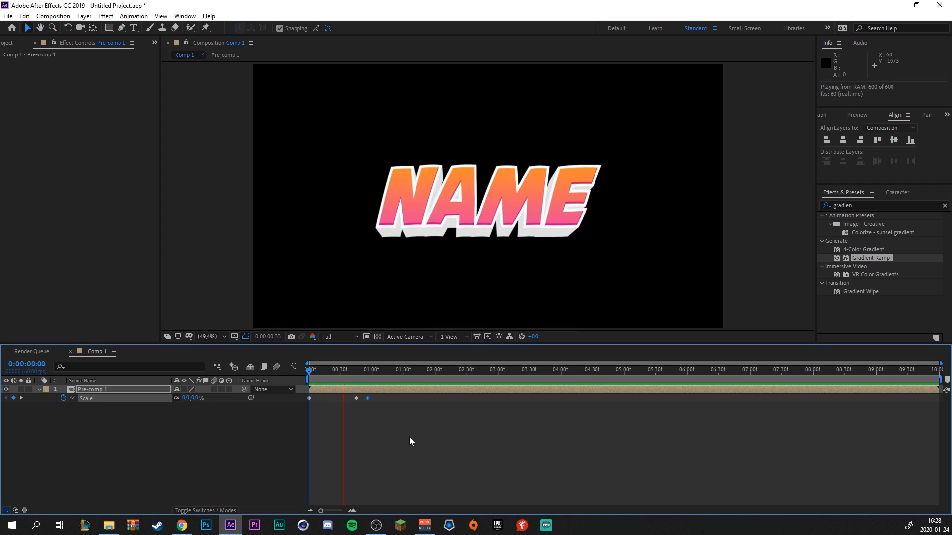
{"action": "left_click", "coordinate": [344, 372]}
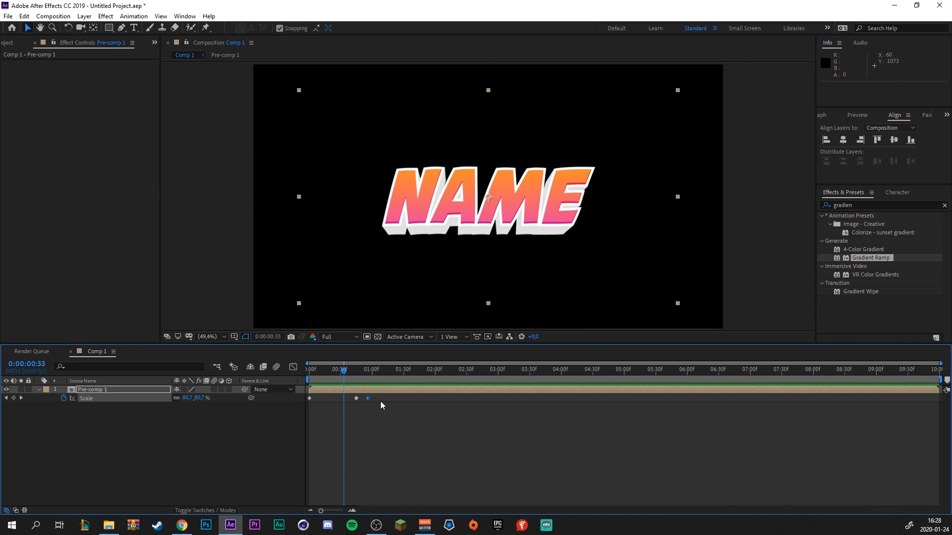
Apply Easy Ease to all three Scale keyframes of the pre-composed layer and preview the animation.
{"action": "left_click_drag", "start_coordinate": [386, 401], "coordinate": [302, 396]}
{"action": "key", "text": "F9"}
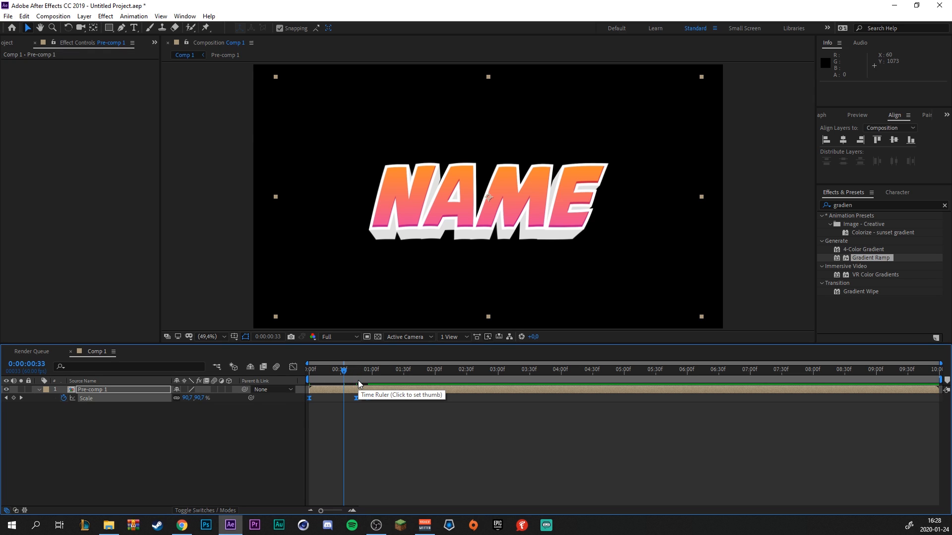
{"action": "key", "text": "space"}
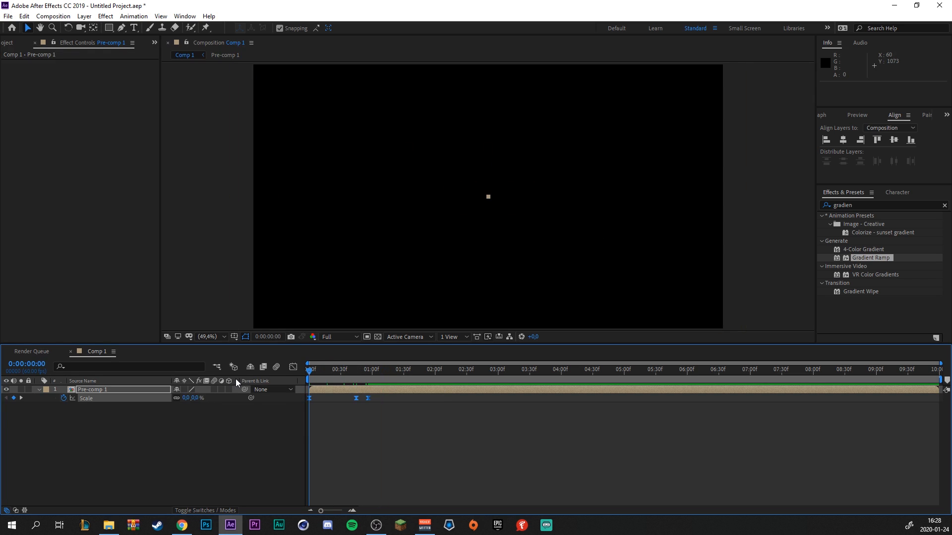
Reshape the Scale speed graph by lengthening the first keyframe's outgoing ease handle, then return to the keyframe view.
{"action": "left_click_drag", "start_coordinate": [386, 408], "coordinate": [306, 395]}
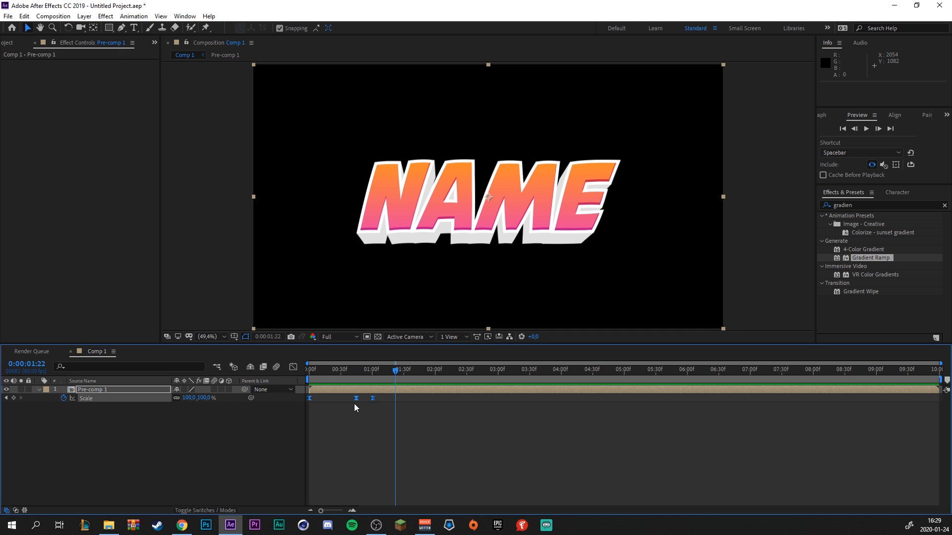
{"action": "left_click", "coordinate": [292, 367]}
{"action": "right_click", "coordinate": [359, 424]}
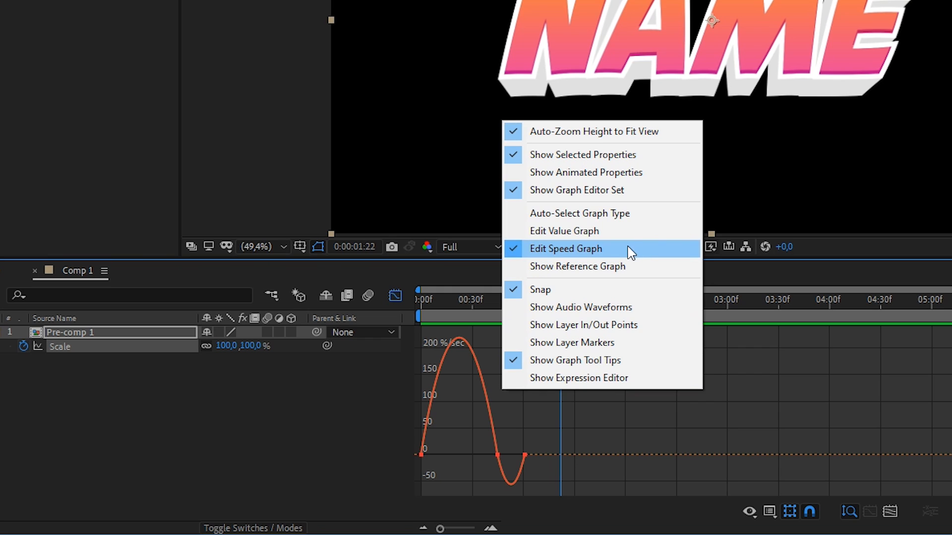
{"action": "left_click", "coordinate": [630, 251]}
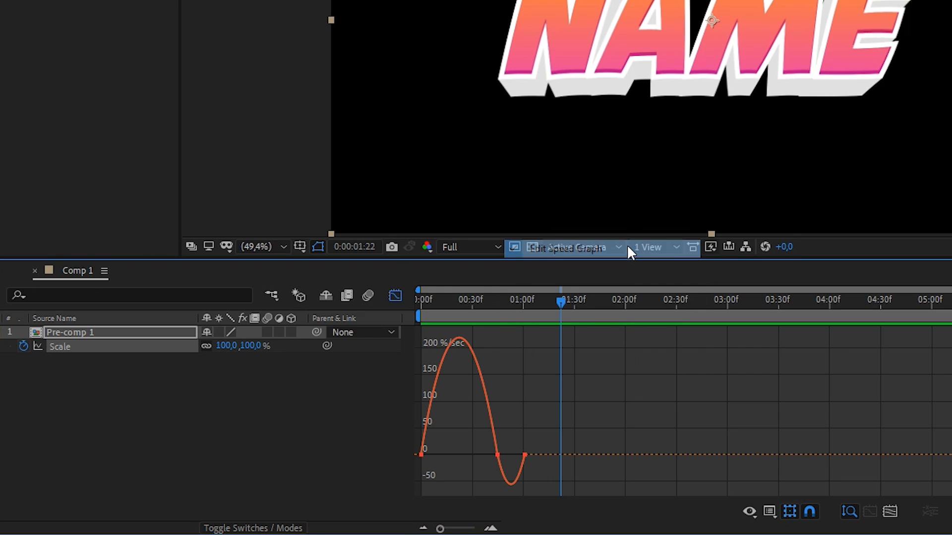
{"action": "left_click", "coordinate": [421, 455]}
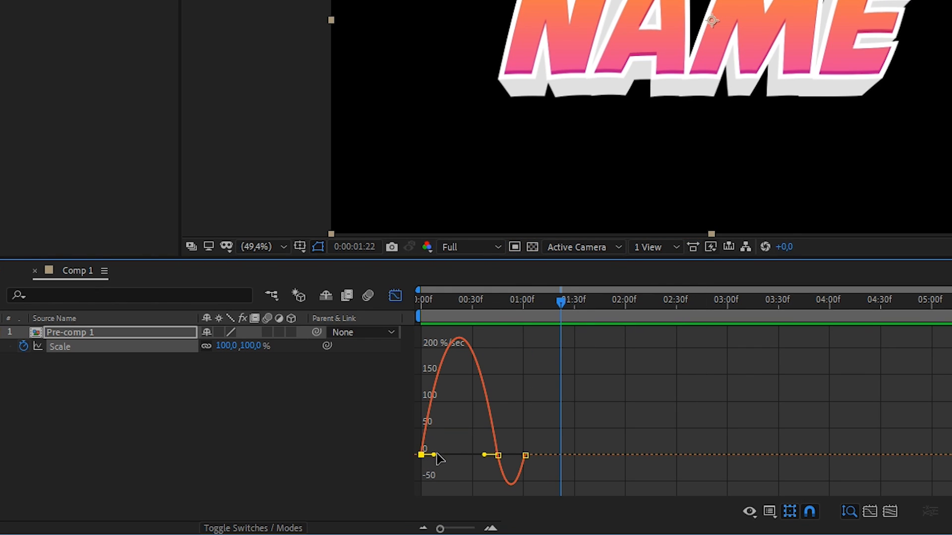
{"action": "left_click_drag", "start_coordinate": [434, 455], "coordinate": [475, 462]}
{"action": "key", "text": "shift+F3"}
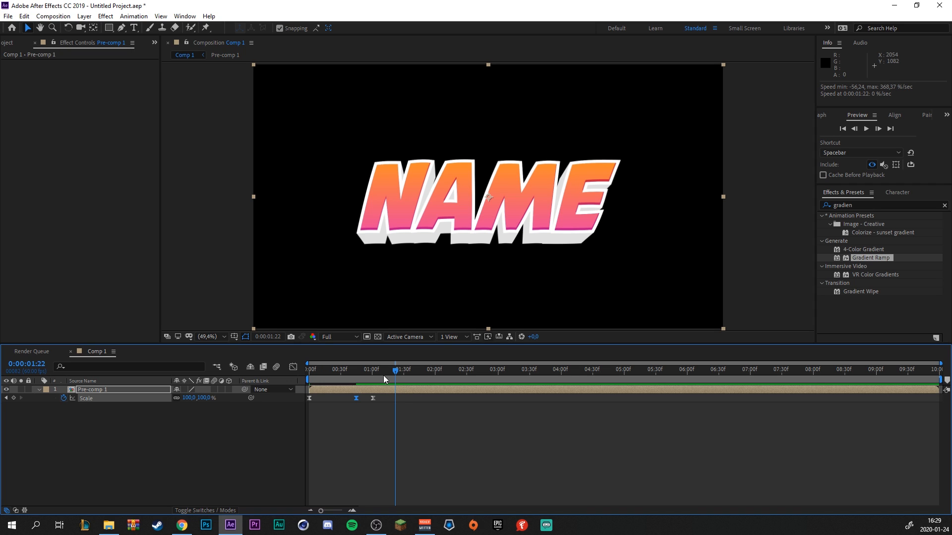
Play back the eased scale animation from the start and park the current time at frame 33.
{"action": "left_click_drag", "start_coordinate": [386, 371], "coordinate": [309, 371]}
{"action": "left_click", "coordinate": [866, 129]}
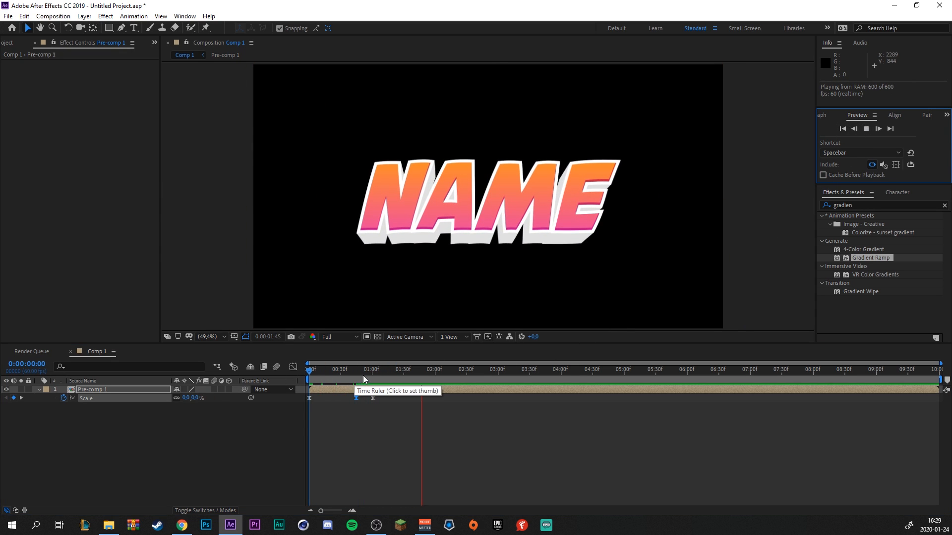
{"action": "left_click_drag", "start_coordinate": [325, 380], "coordinate": [339, 380]}
{"action": "left_click", "coordinate": [343, 370]}
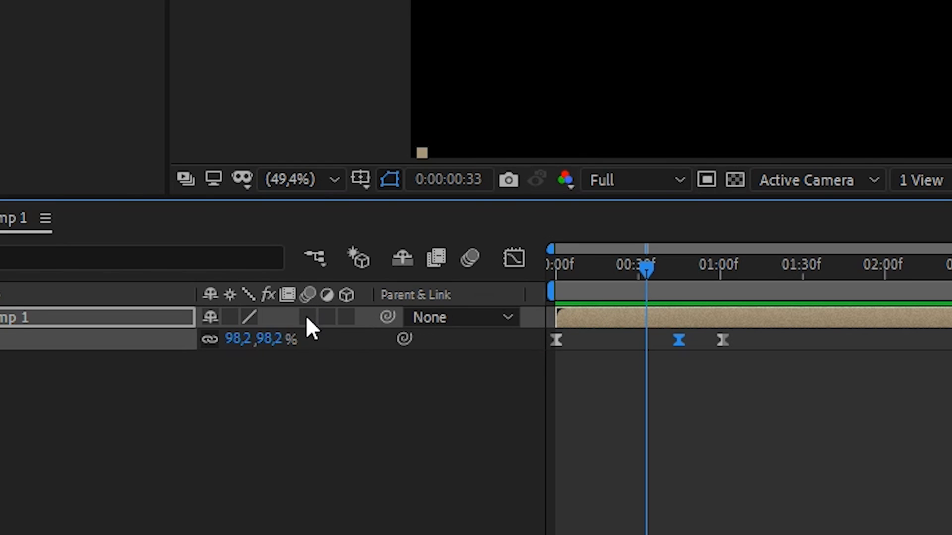
Enable motion blur for the pre-composed layer and for the whole composition, and check it on a moving frame.
{"action": "left_click", "coordinate": [305, 317]}
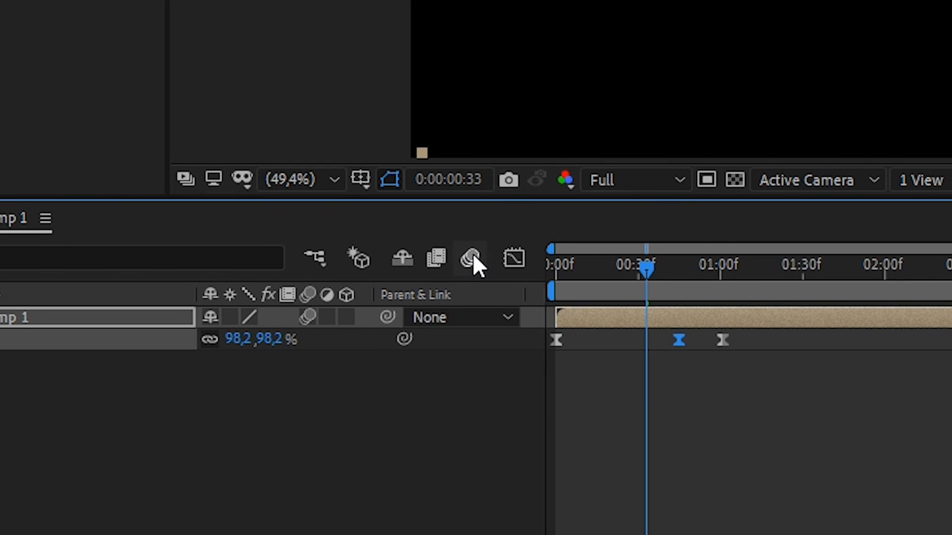
{"action": "left_click", "coordinate": [472, 254]}
{"action": "left_click_drag", "start_coordinate": [646, 291], "coordinate": [636, 281]}
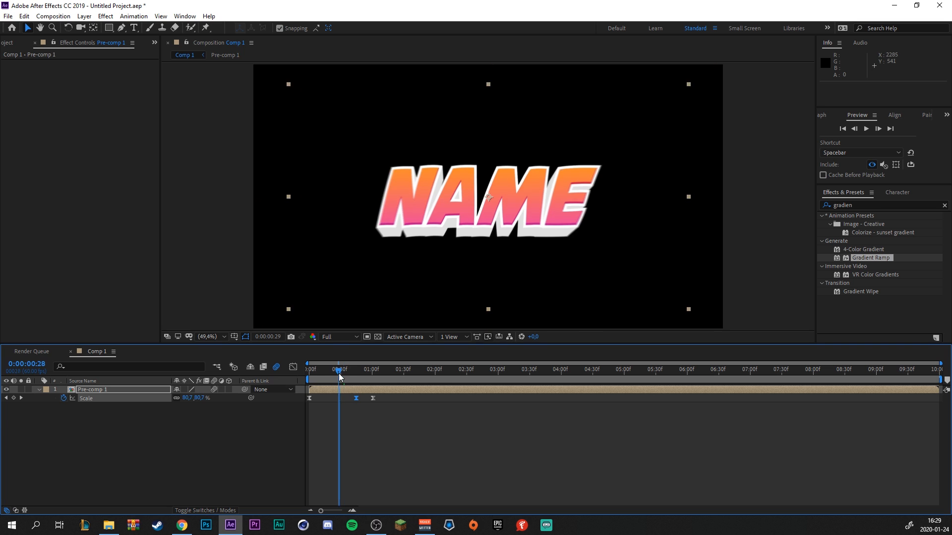
Play back the motion-blurred animation from the start and return to the first frame.
{"action": "left_click_drag", "start_coordinate": [340, 377], "coordinate": [245, 380]}
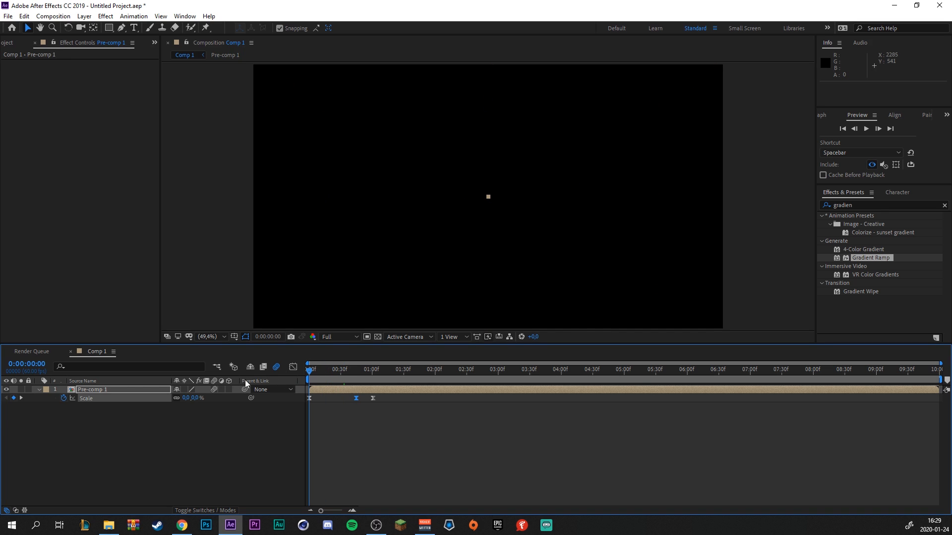
{"action": "left_click", "coordinate": [866, 129]}
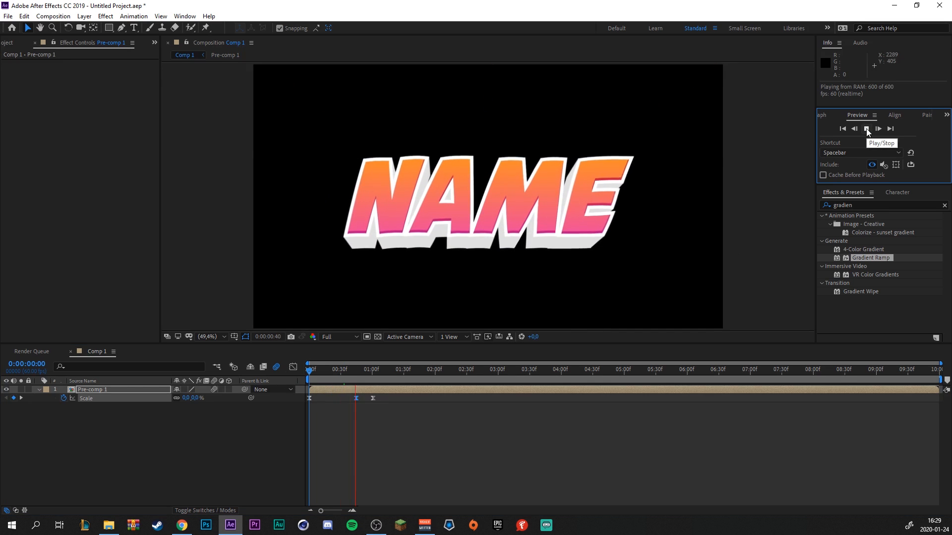
{"action": "left_click", "coordinate": [866, 129]}
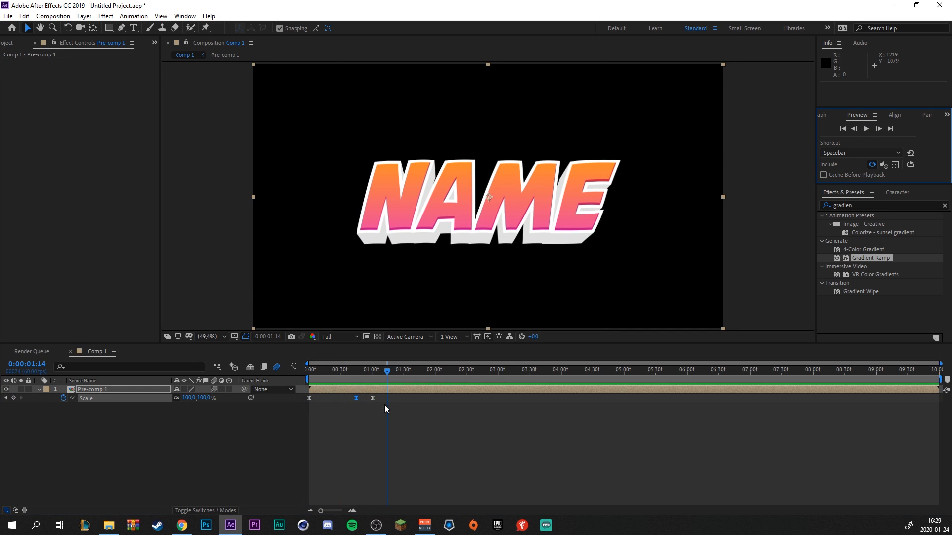
{"action": "key", "text": "Home"}
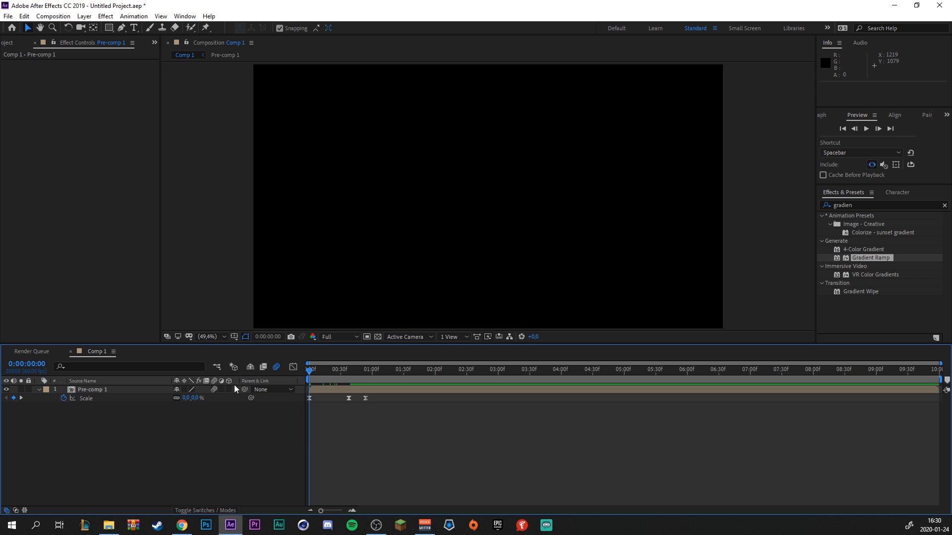
{"action": "left_click", "coordinate": [197, 510]}
{"action": "left_click", "coordinate": [198, 510]}
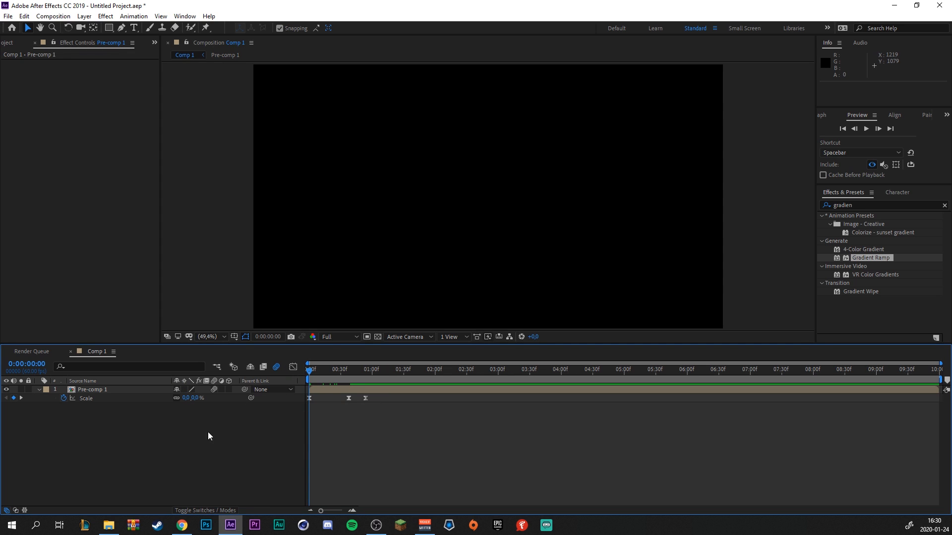
{"action": "left_click_drag", "start_coordinate": [310, 370], "coordinate": [322, 372]}
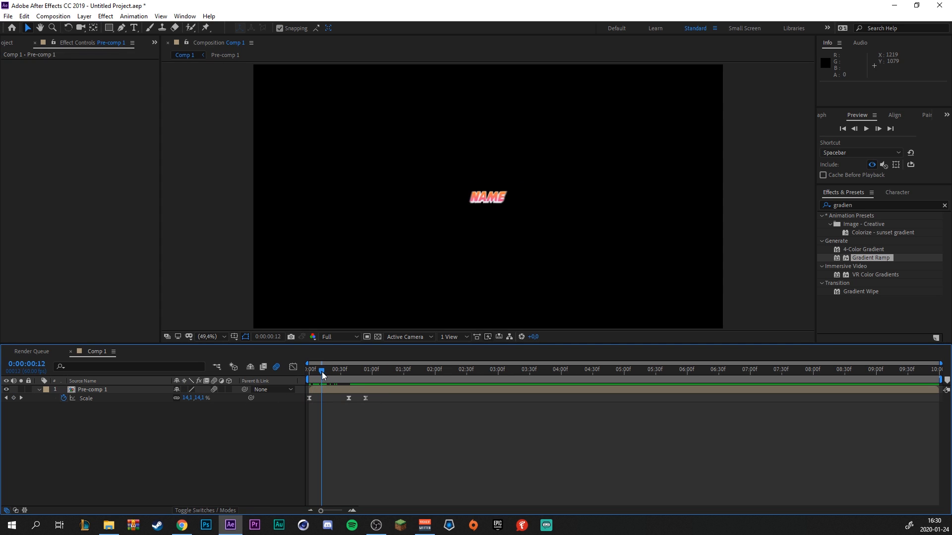
Keyframe the pre-composed layer's Rotation at 0 degrees at the start of the timeline.
{"action": "left_click", "coordinate": [121, 390]}
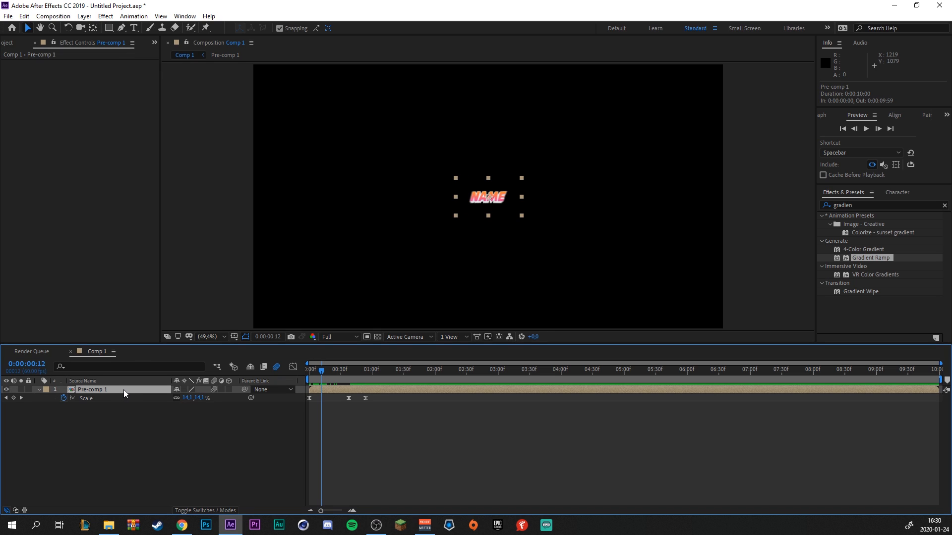
{"action": "key", "text": "r"}
{"action": "left_click_drag", "start_coordinate": [326, 367], "coordinate": [309, 370]}
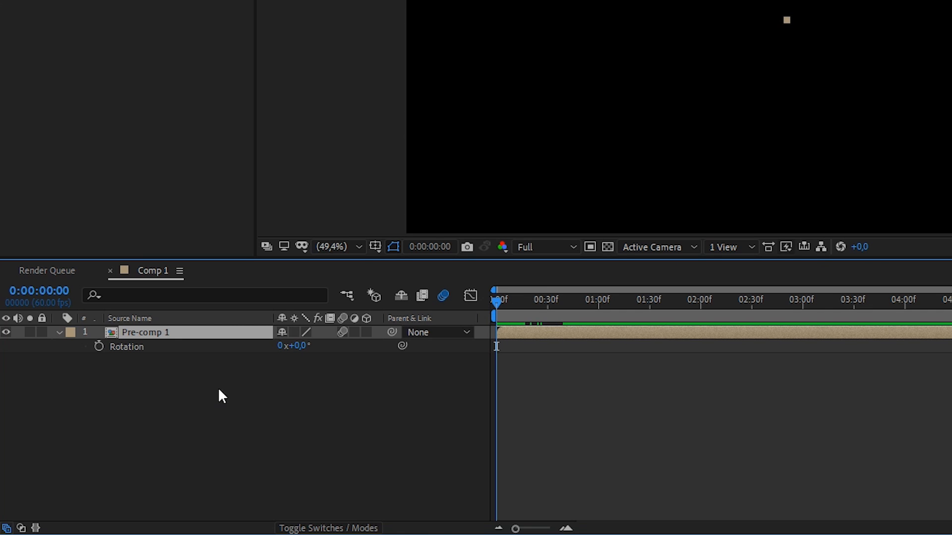
{"action": "left_click", "coordinate": [92, 343]}
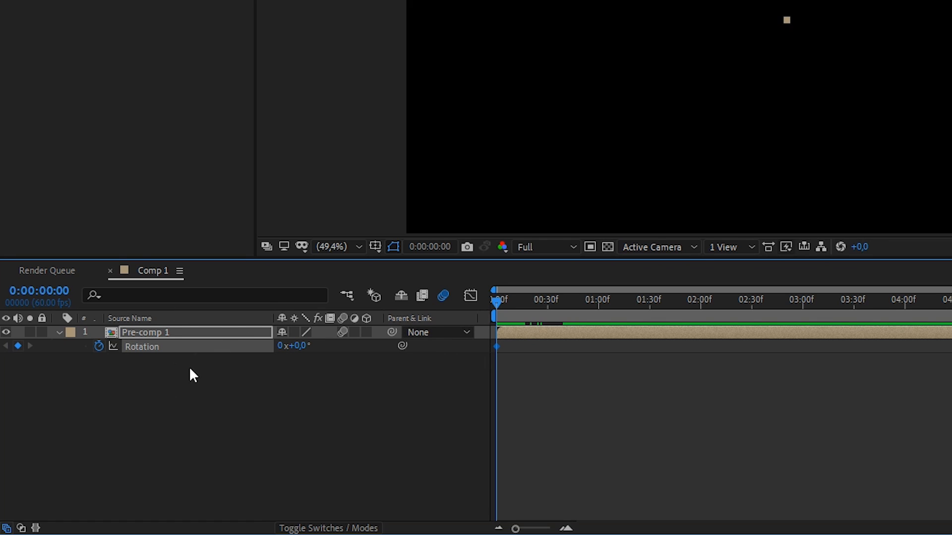
Show Scale alongside Rotation and add a Rotation keyframe of one full revolution at frame 30.
{"action": "key", "text": "shift+s"}
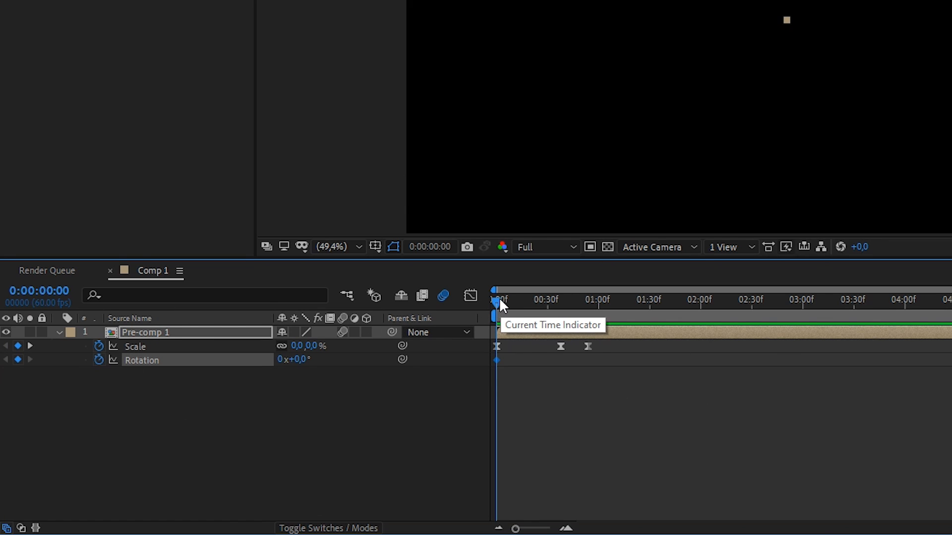
{"action": "left_click_drag", "start_coordinate": [500, 301], "coordinate": [552, 312]}
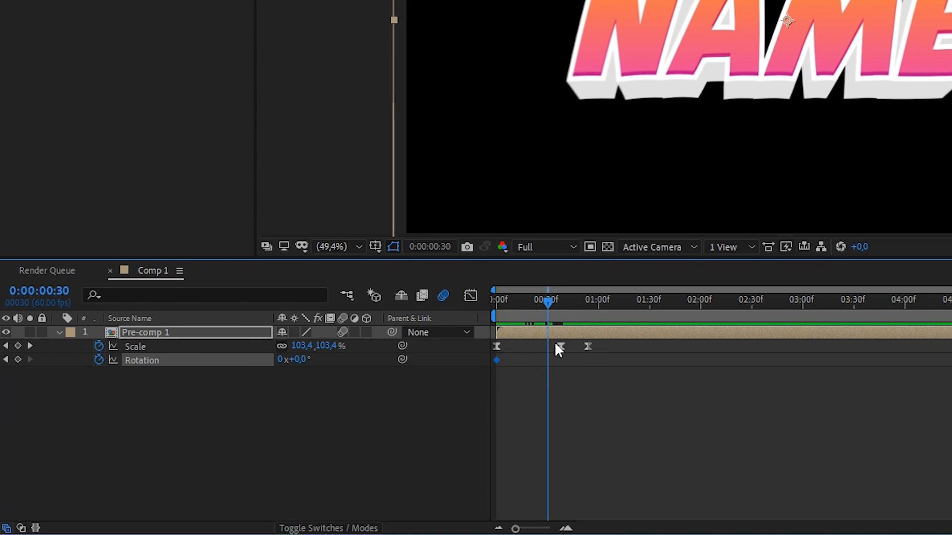
{"action": "left_click", "coordinate": [280, 359]}
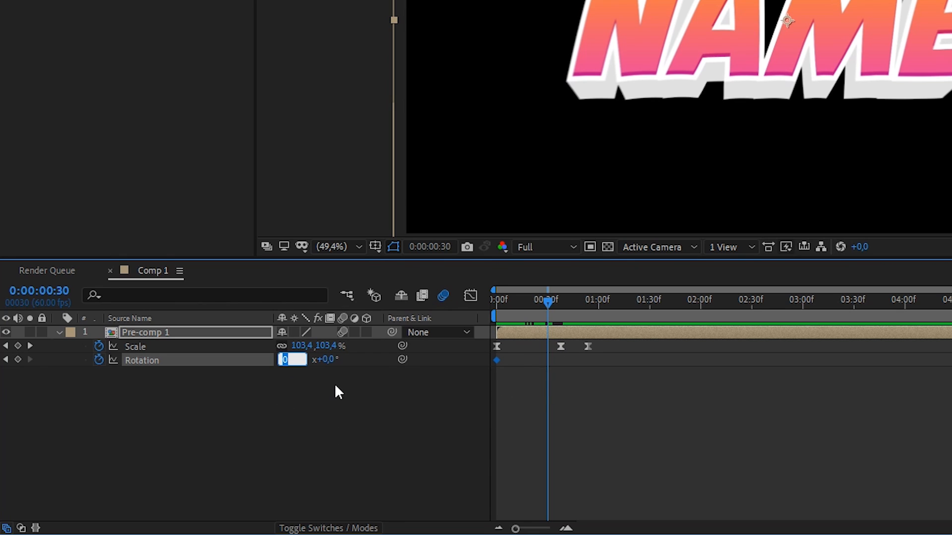
{"action": "type", "text": "1"}
{"action": "key", "text": "Return"}
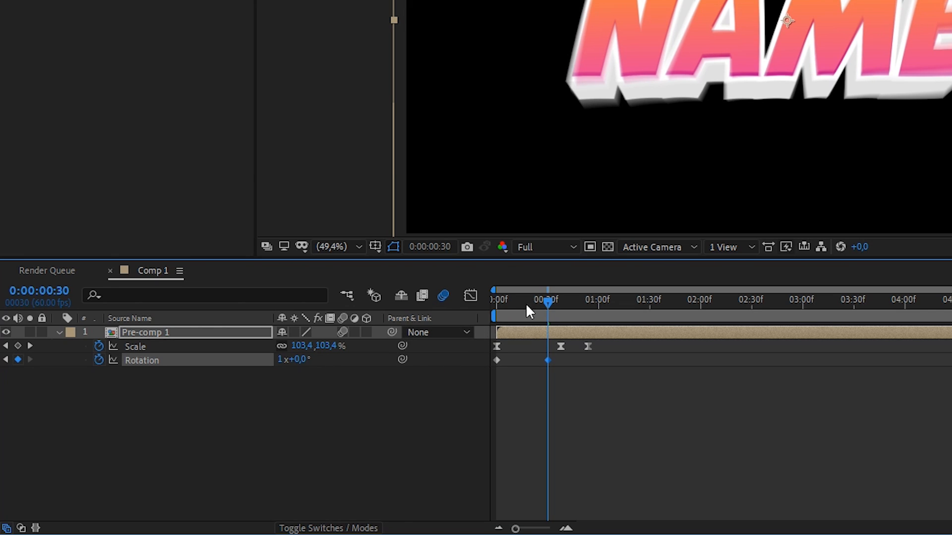
Apply Easy Ease to both Rotation keyframes.
{"action": "mouse_move", "coordinate": [547, 302]}
{"action": "left_mouse_down"}
{"action": "mouse_move", "coordinate": [519, 304]}
{"action": "mouse_move", "coordinate": [545, 304]}
{"action": "left_mouse_up"}
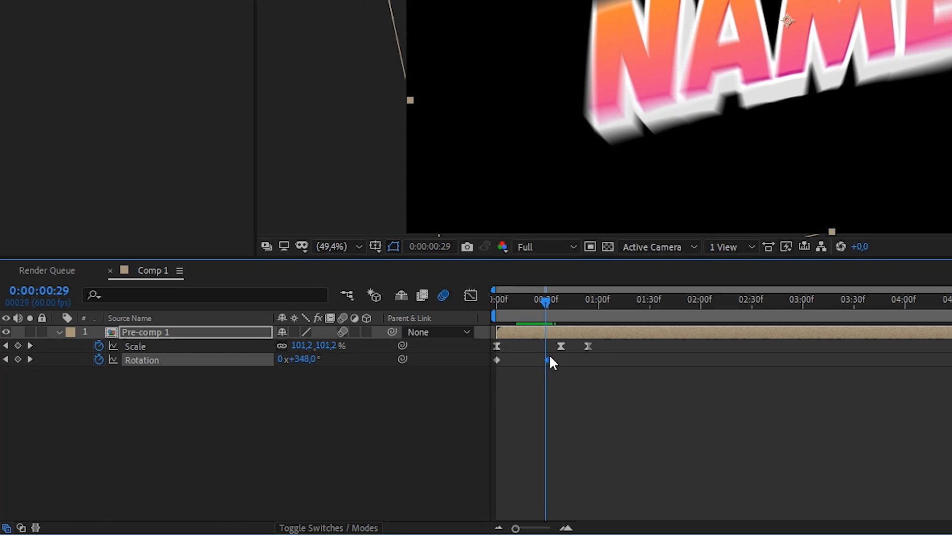
{"action": "left_click_drag", "start_coordinate": [559, 356], "coordinate": [480, 362]}
{"action": "key", "text": "F9"}
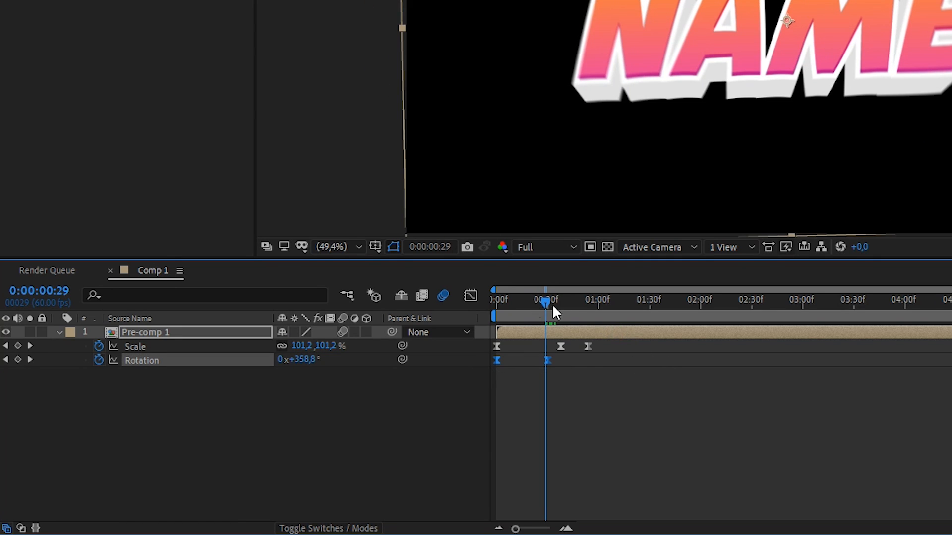
Play back the combined scale and rotation animation from the start and park the current time at frame 51.
{"action": "key", "text": "space"}
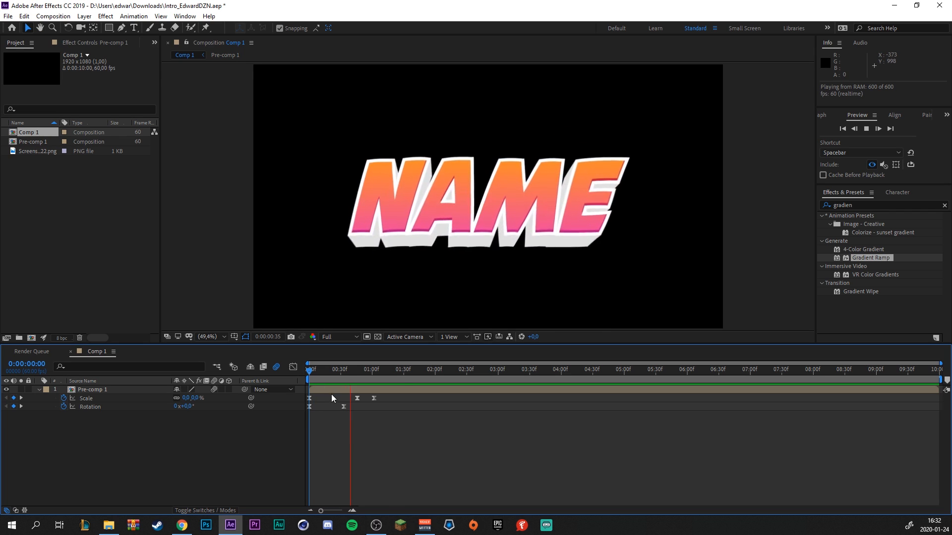
{"action": "key", "text": "space"}
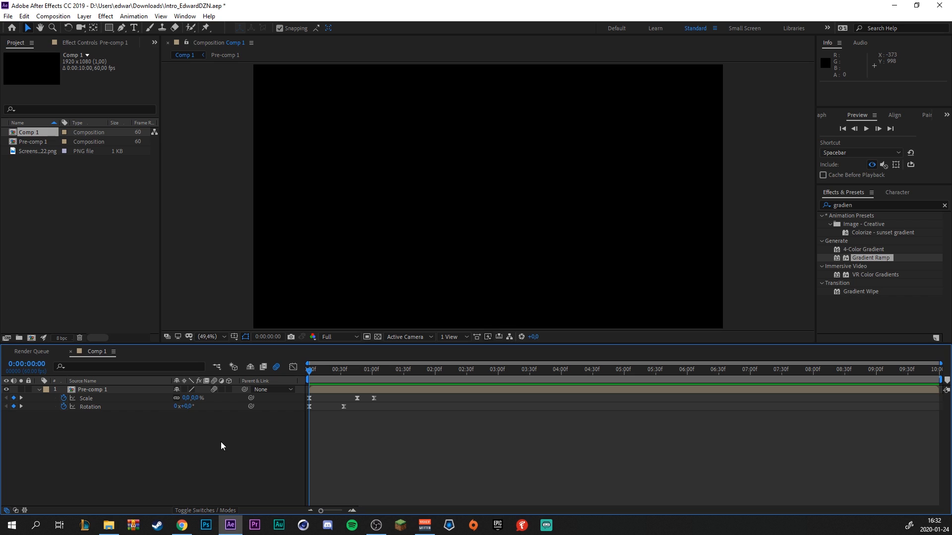
{"action": "key", "text": "space"}
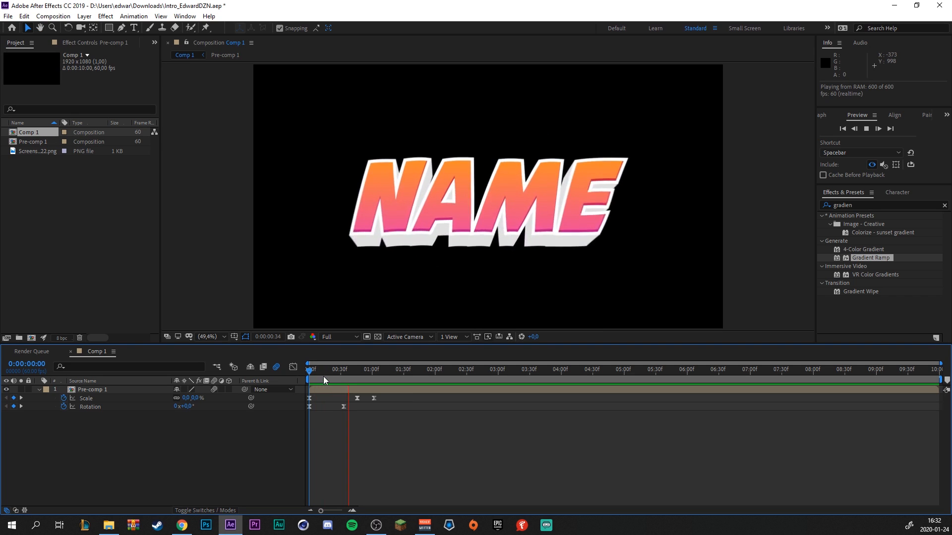
{"action": "left_click", "coordinate": [362, 372]}
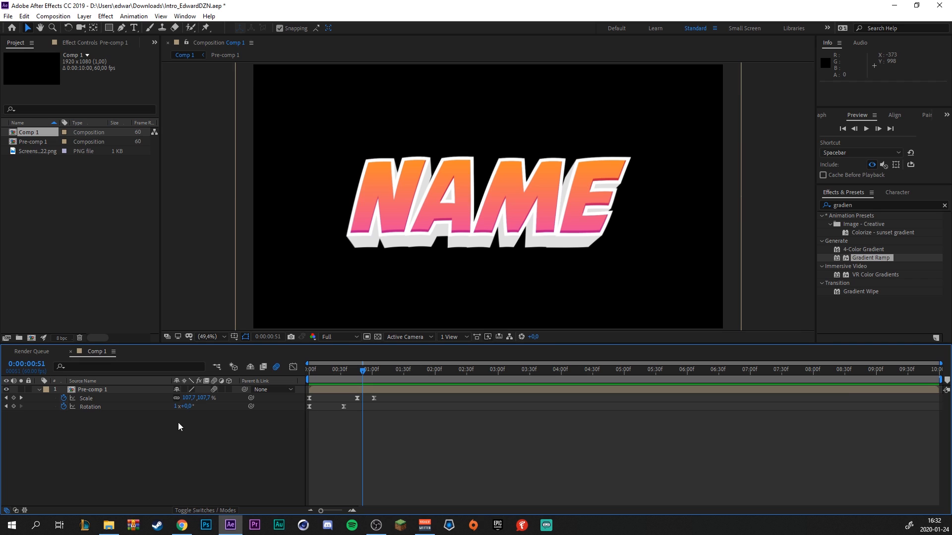
Add Screenshot_22.png above the pre-composed layer and place it near the frame's upper-left corner, at about 127, 195.
{"action": "left_click_drag", "start_coordinate": [28, 150], "coordinate": [96, 387]}
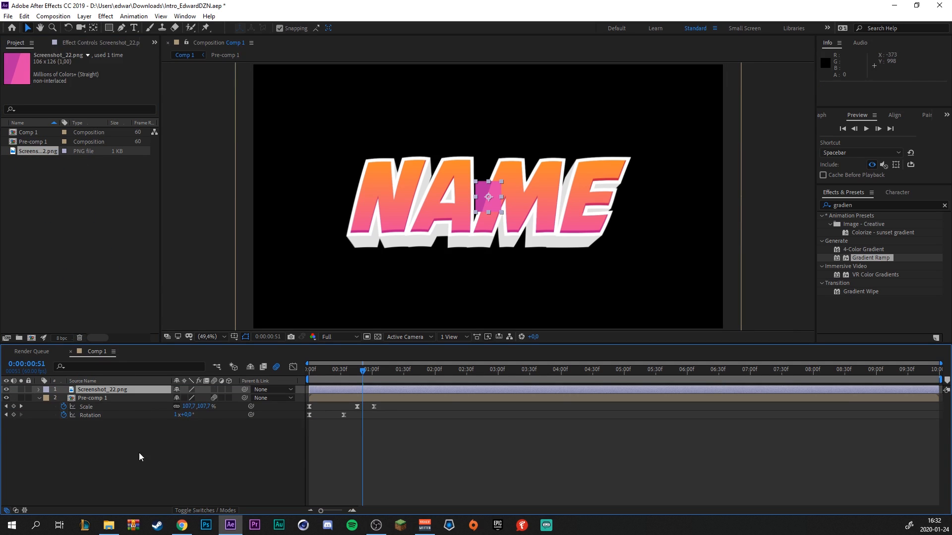
{"action": "left_click_drag", "start_coordinate": [489, 209], "coordinate": [284, 125]}
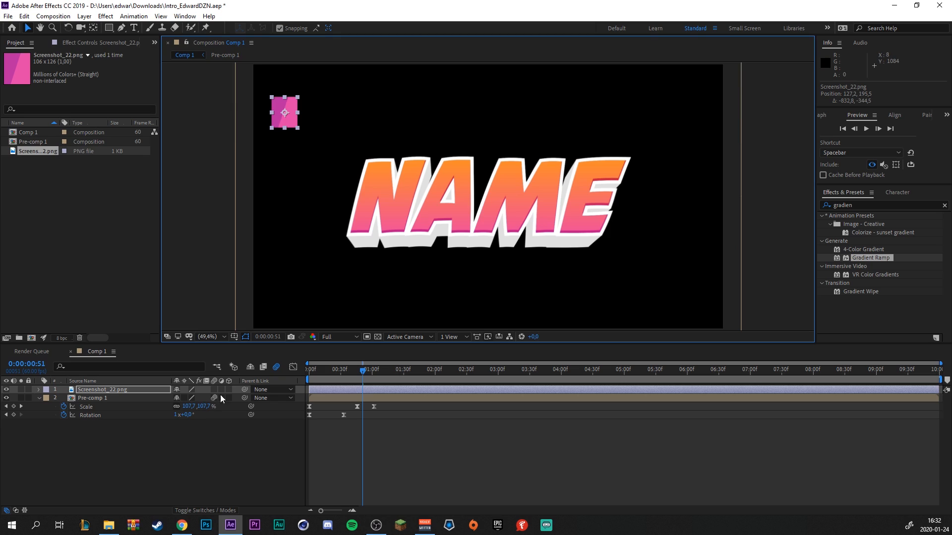
{"action": "left_click", "coordinate": [183, 449]}
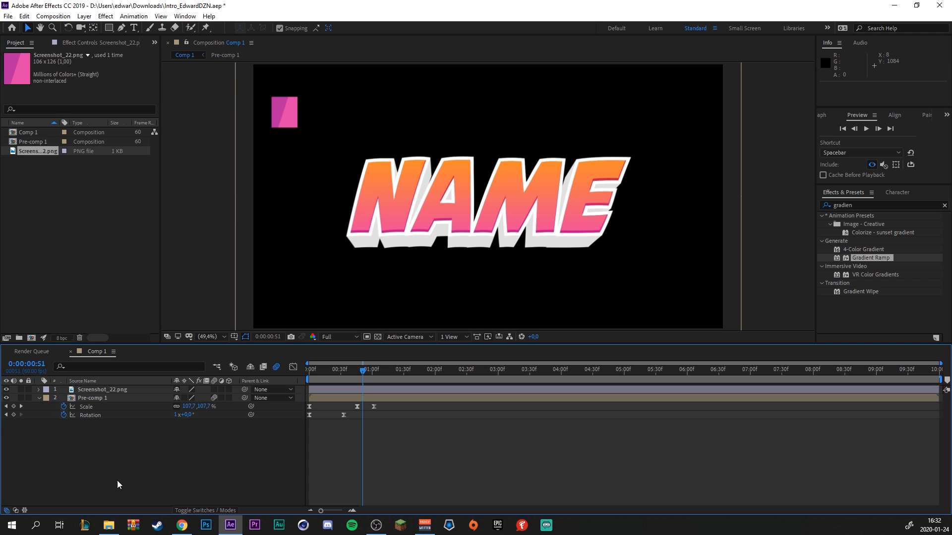
Add a 1920 x 1080 solid in the pink sampled from the reference image and place it beneath all other layers.
{"action": "right_click", "coordinate": [145, 449]}
{"action": "mouse_move", "coordinate": [215, 342]}
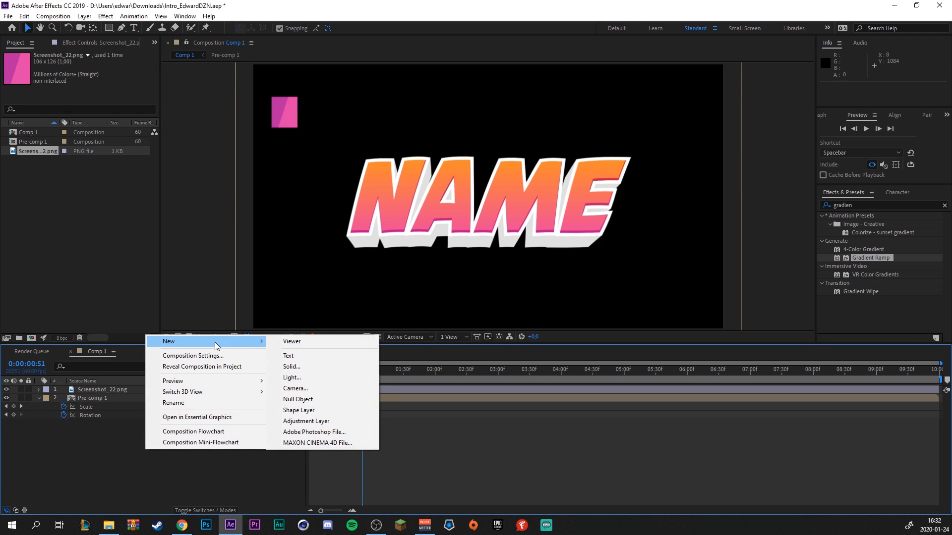
{"action": "left_click", "coordinate": [298, 367]}
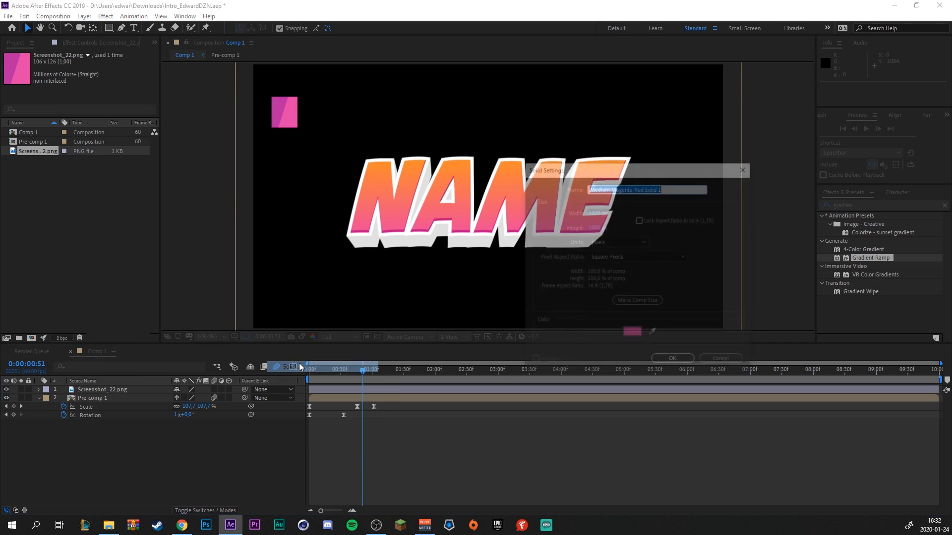
{"action": "left_click", "coordinate": [653, 334]}
{"action": "left_click", "coordinate": [290, 117]}
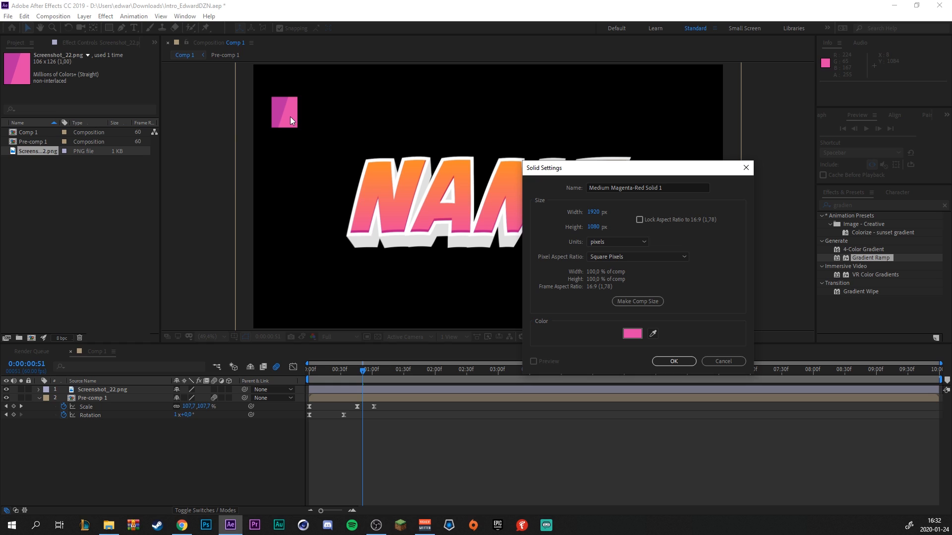
{"action": "left_click", "coordinate": [673, 361]}
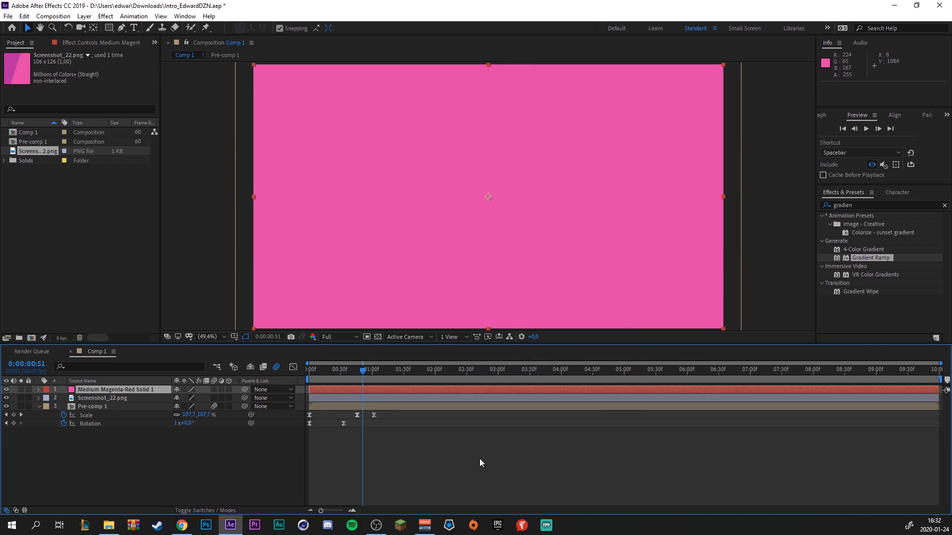
{"action": "left_click_drag", "start_coordinate": [98, 388], "coordinate": [106, 443]}
{"action": "left_click", "coordinate": [123, 453]}
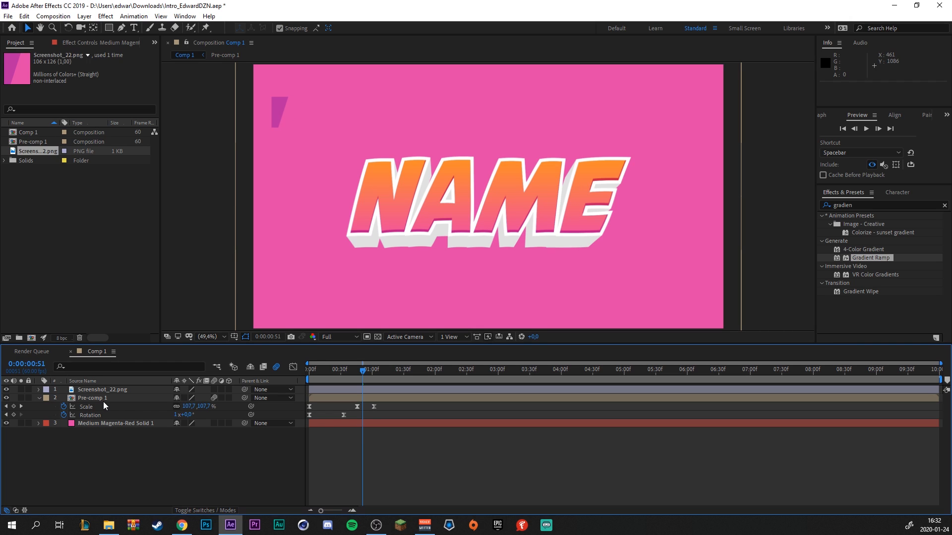
Inside Pre-comp 1, apply a Drop Shadow layer style to NAME Outlines and show the transparency grid.
{"action": "double_click", "coordinate": [90, 397]}
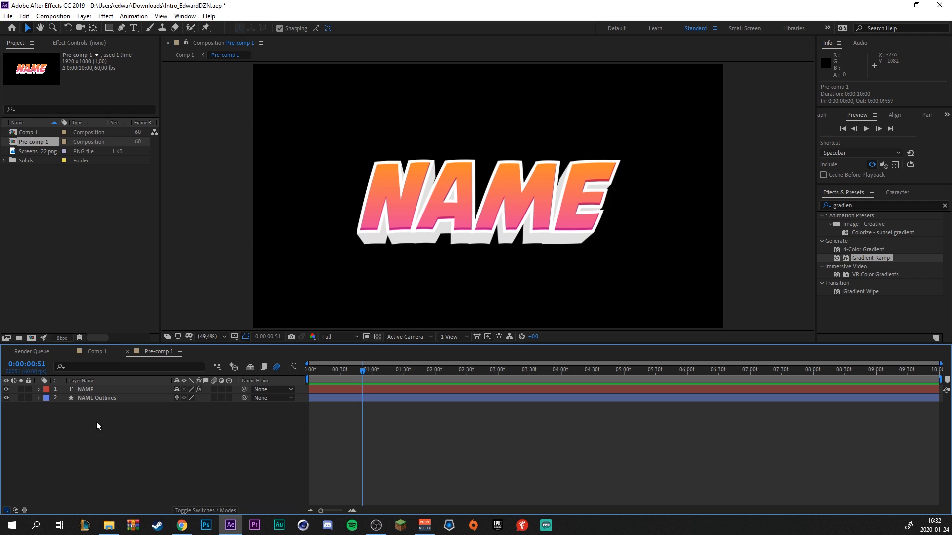
{"action": "left_click", "coordinate": [93, 355]}
{"action": "left_click", "coordinate": [155, 353]}
{"action": "left_click", "coordinate": [99, 396]}
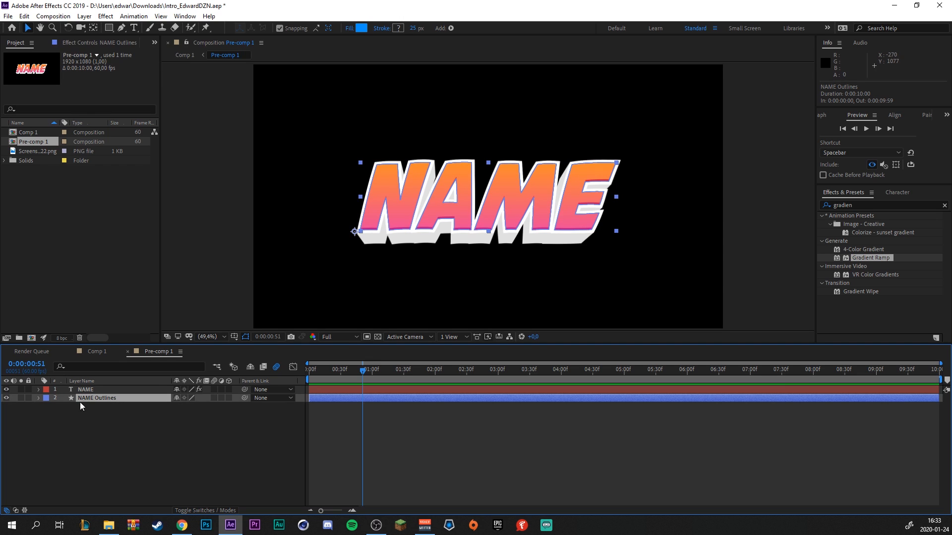
{"action": "right_click", "coordinate": [108, 397]}
{"action": "mouse_move", "coordinate": [194, 262]}
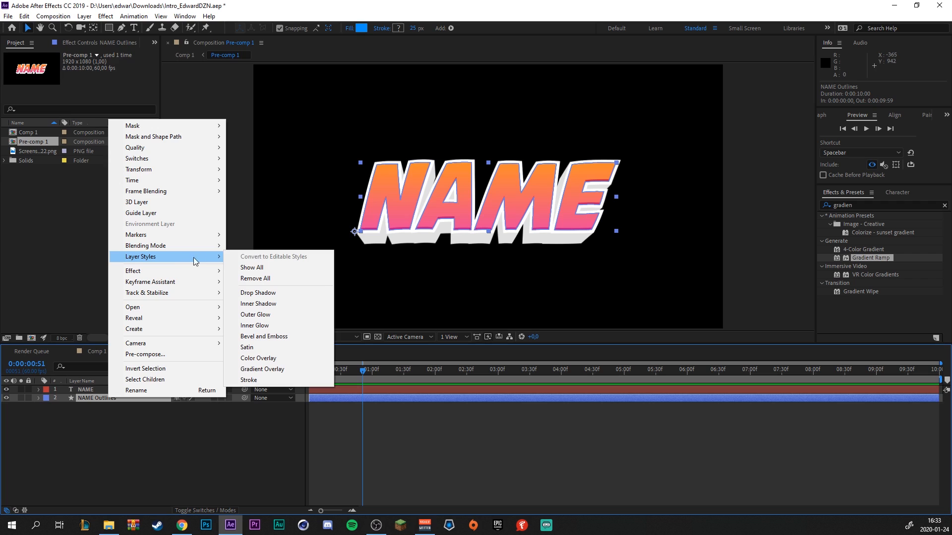
{"action": "left_click", "coordinate": [281, 293]}
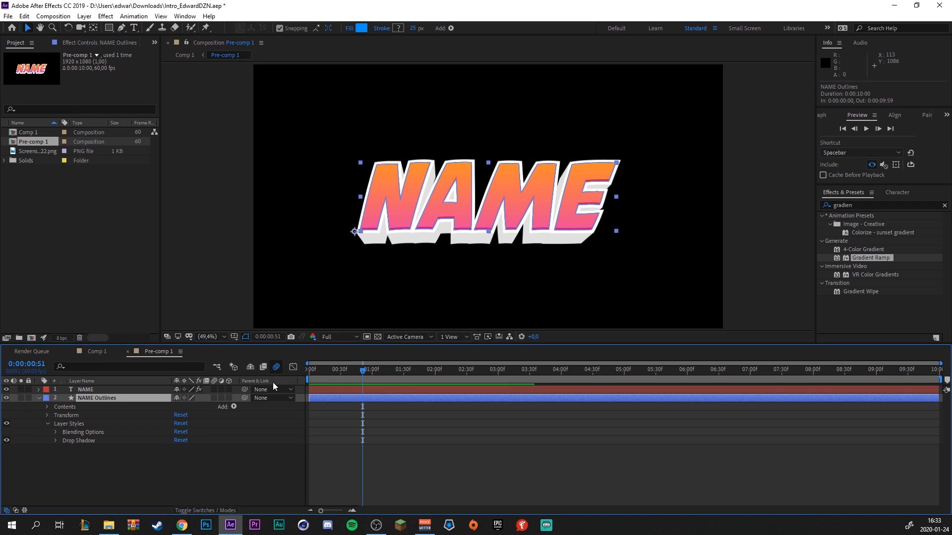
{"action": "left_click", "coordinate": [379, 336]}
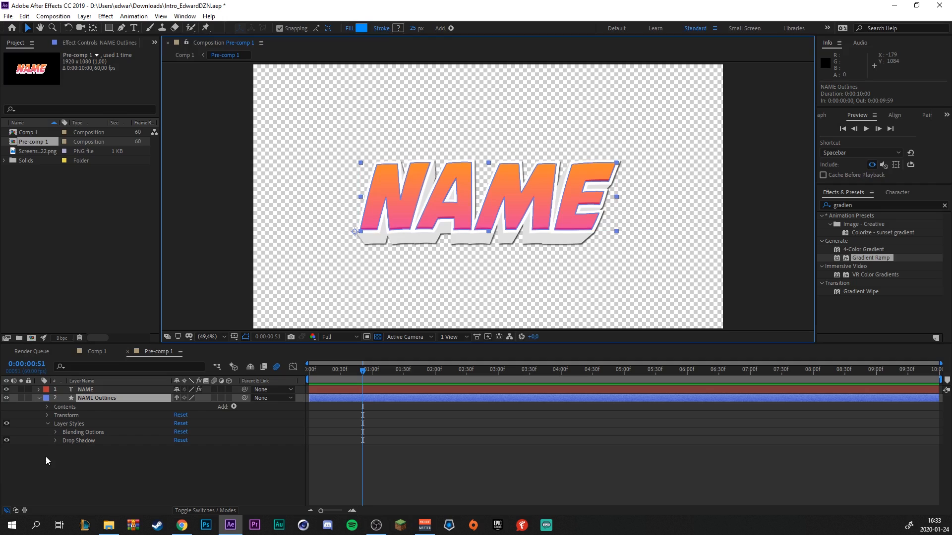
Set the drop shadow's angle to 90°, size to 26, distance to 14 and opacity to about 42%.
{"action": "left_click", "coordinate": [56, 440]}
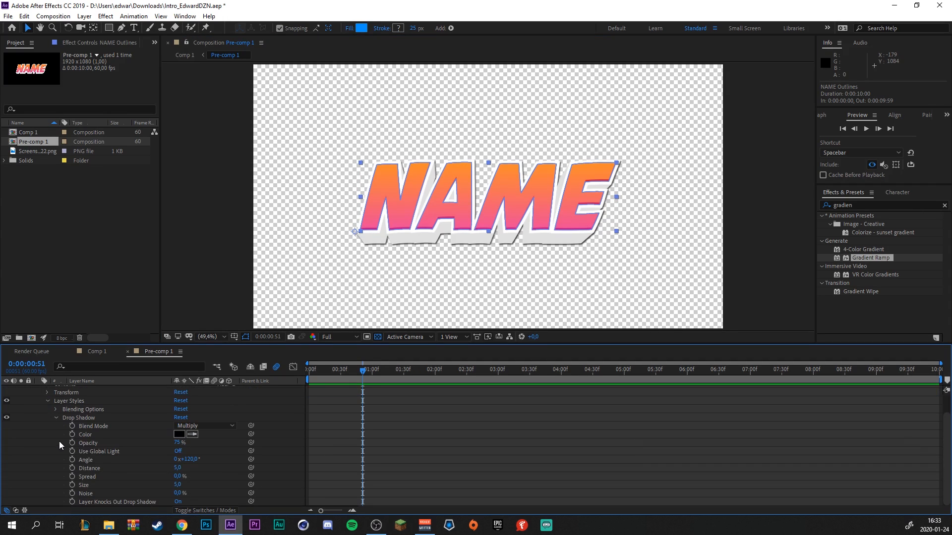
{"action": "left_click", "coordinate": [188, 459]}
{"action": "type", "text": "90"}
{"action": "key", "text": "Return"}
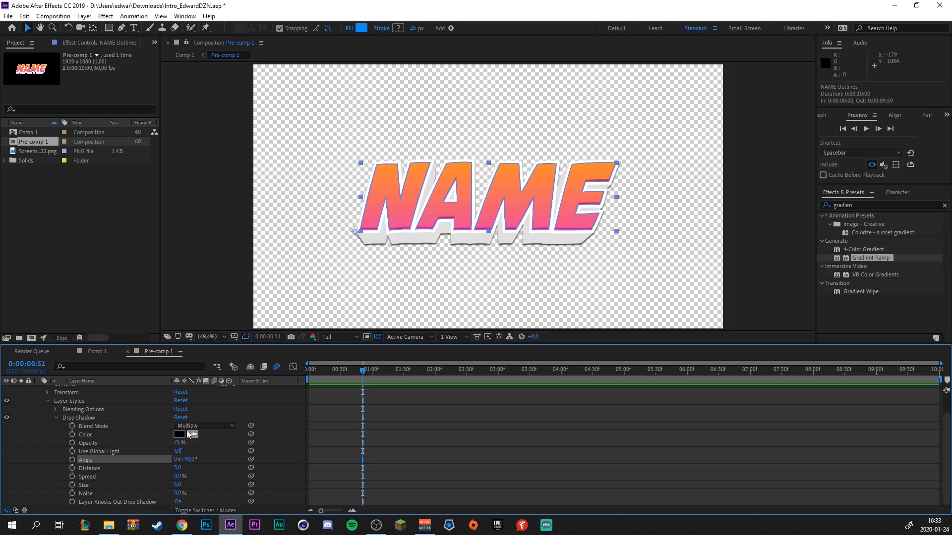
{"action": "left_click", "coordinate": [181, 485]}
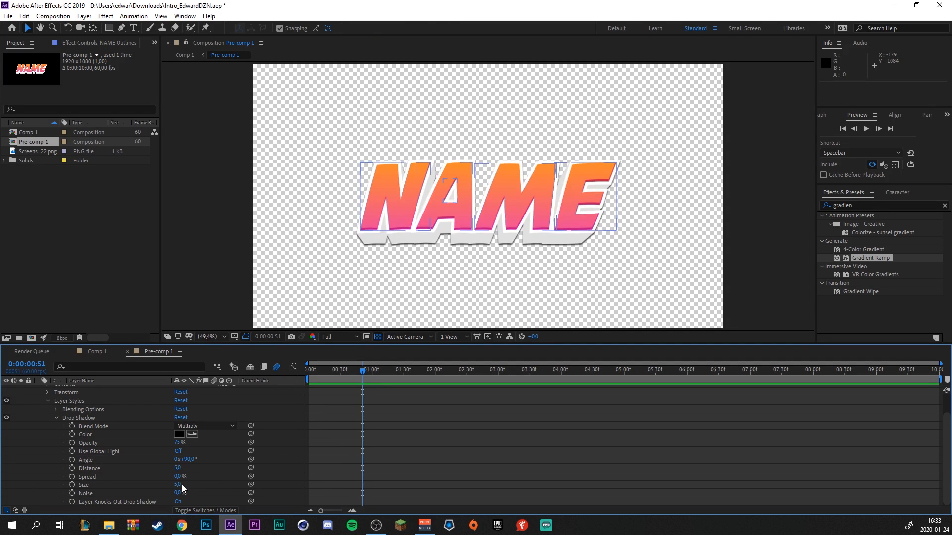
{"action": "type", "text": "26"}
{"action": "key", "text": "Return"}
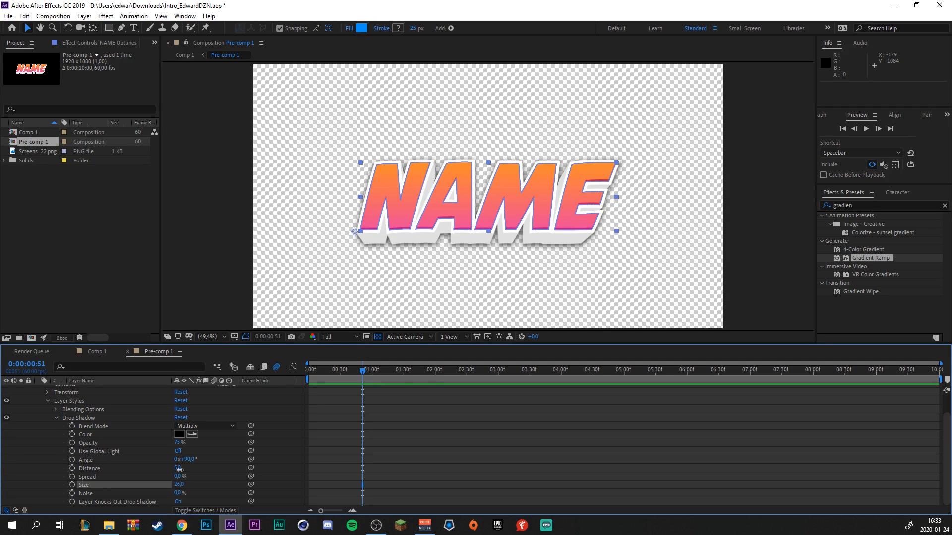
{"action": "left_click_drag", "start_coordinate": [178, 468], "coordinate": [171, 444]}
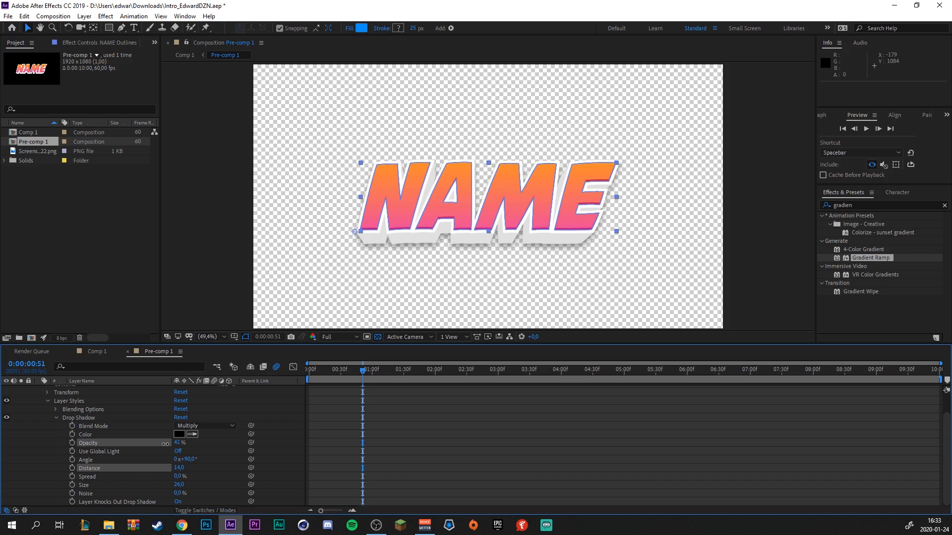
Back in Comp 1, draw a tall rectangle about 224 by 1412 px near the frame's left side, extending past its upper and lower edges.
{"action": "left_click", "coordinate": [94, 350]}
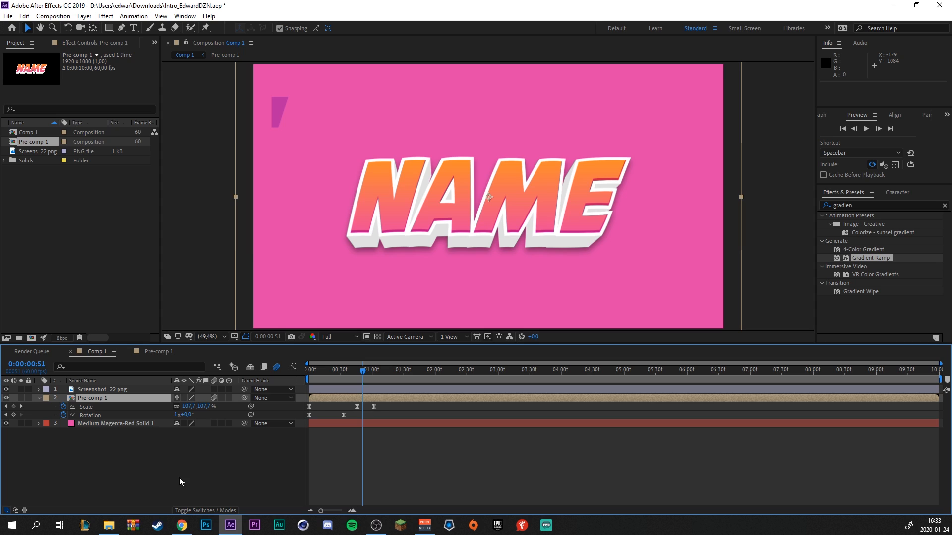
{"action": "left_click", "coordinate": [192, 471]}
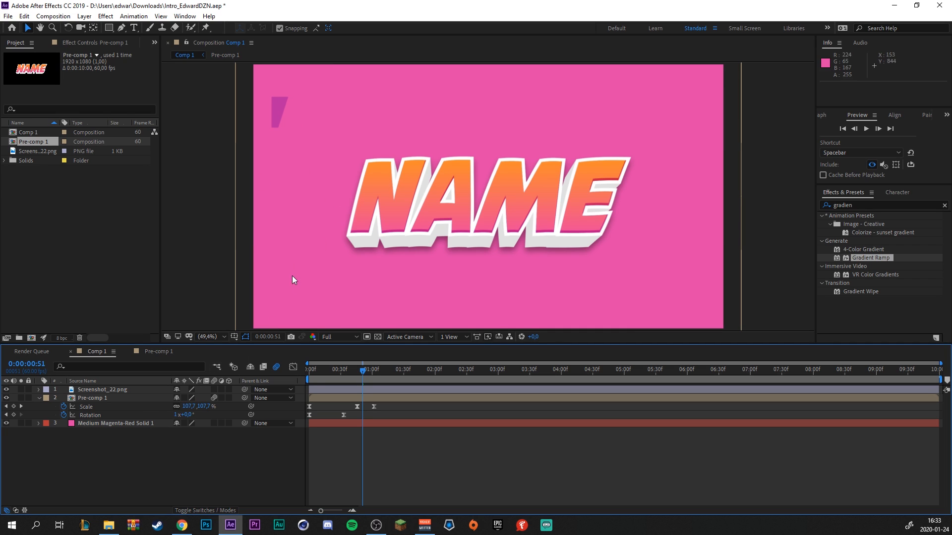
{"action": "left_click", "coordinate": [109, 27]}
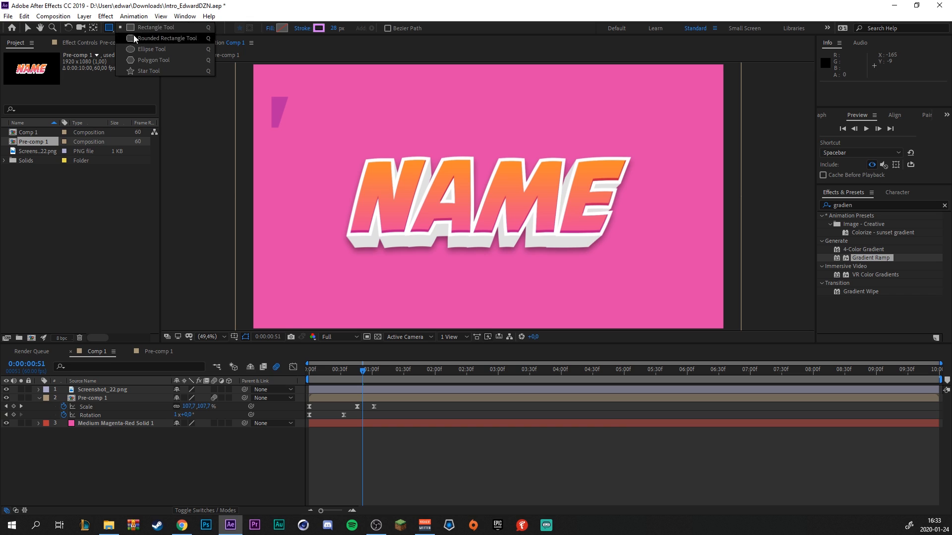
{"action": "left_click", "coordinate": [162, 27]}
{"action": "scroll", "coordinate": [338, 209], "scroll_direction": "down", "scroll_amount": 2}
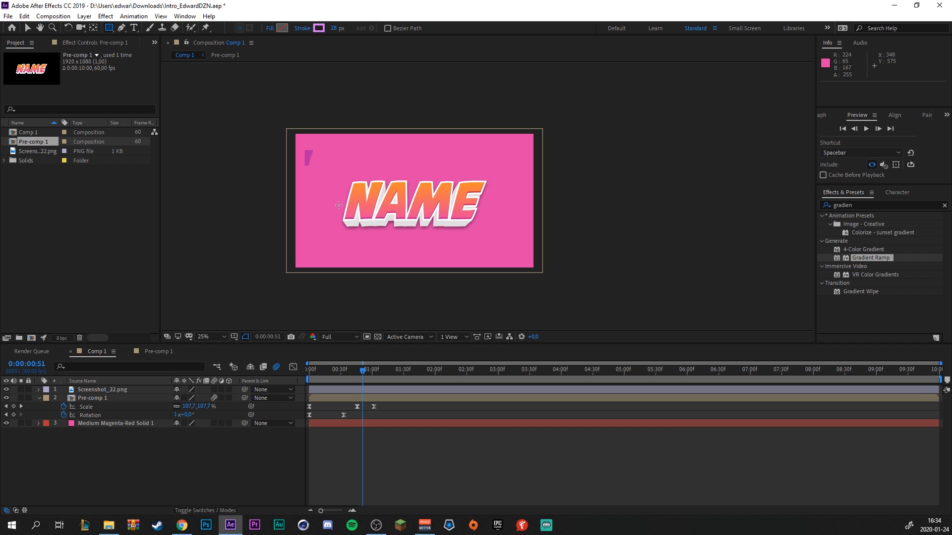
{"action": "mouse_move", "coordinate": [304, 112]}
{"action": "left_mouse_down"}
{"action": "mouse_move", "coordinate": [340, 247]}
{"action": "mouse_move", "coordinate": [332, 287]}
{"action": "left_mouse_up"}
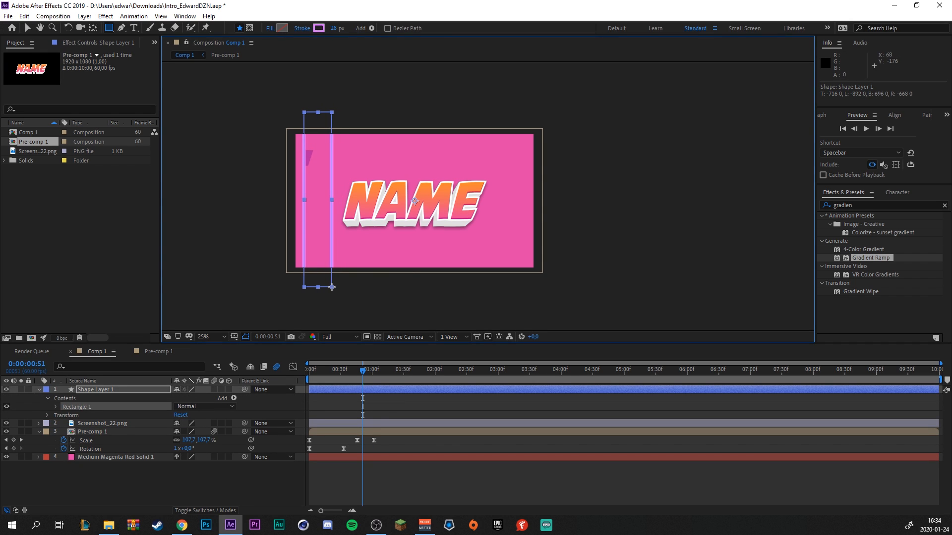
Set the rectangle's stroke to None and its fill to the purple-magenta matching the reference image.
{"action": "left_click", "coordinate": [303, 29]}
{"action": "left_click", "coordinate": [205, 179]}
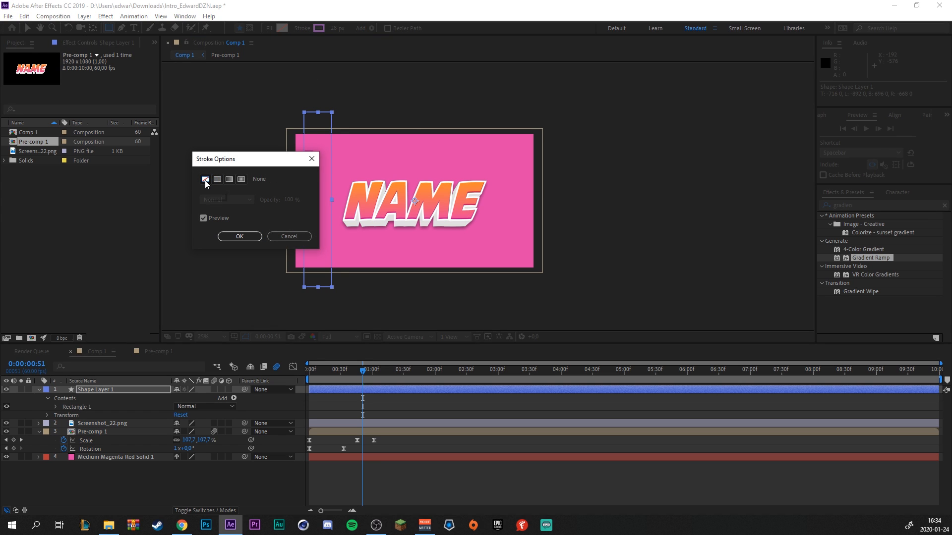
{"action": "left_click", "coordinate": [247, 237]}
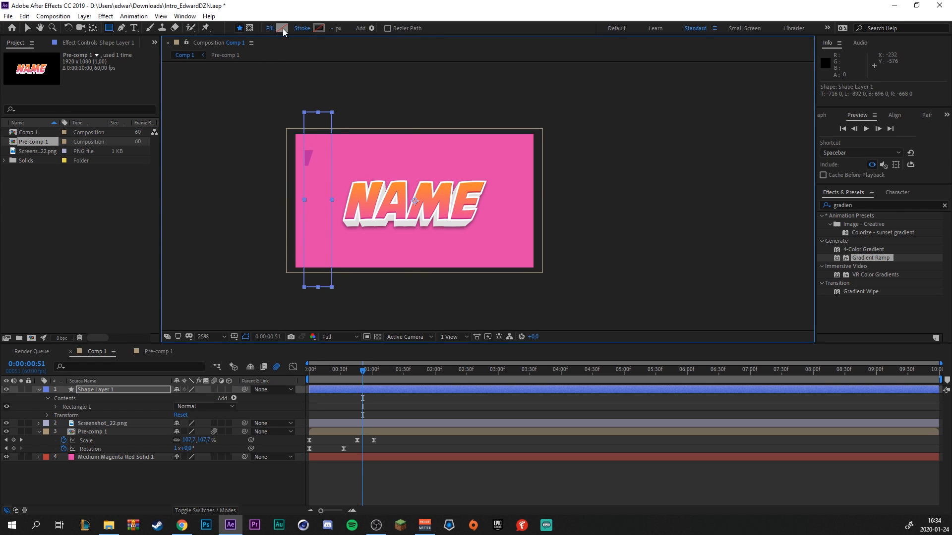
{"action": "left_click", "coordinate": [282, 28]}
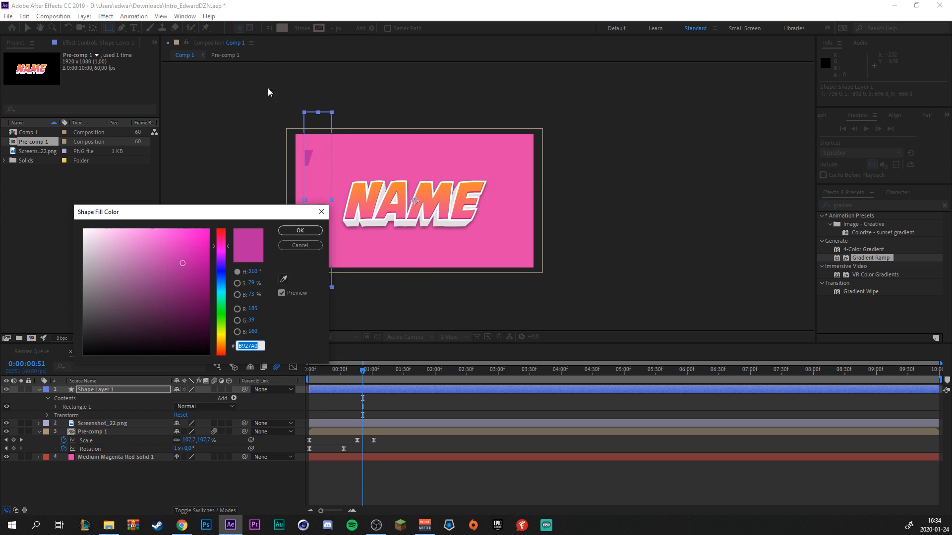
{"action": "left_click", "coordinate": [299, 231]}
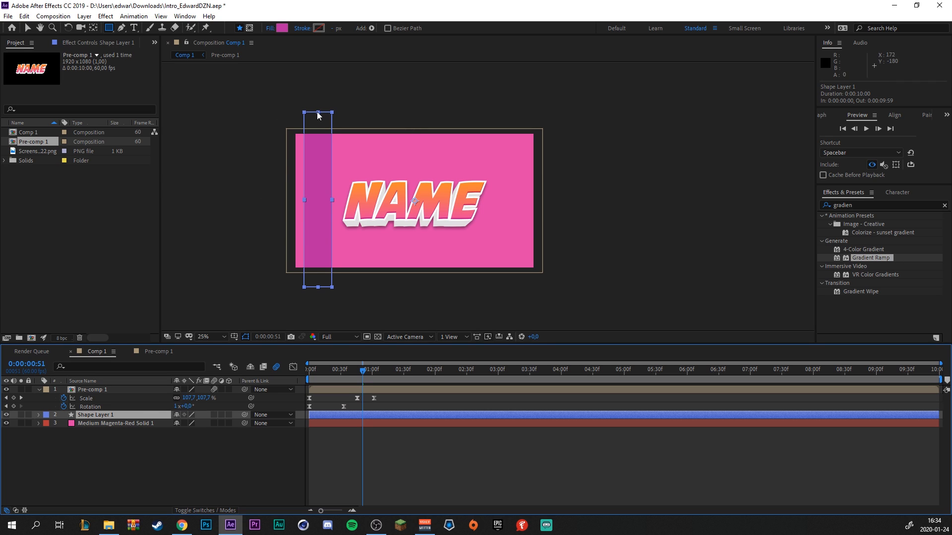
Stretch the purple stripe vertically to about 121% and rotate it to 14° so it slants across the background.
{"action": "key", "text": "v"}
{"action": "left_click_drag", "start_coordinate": [317, 113], "coordinate": [319, 93]}
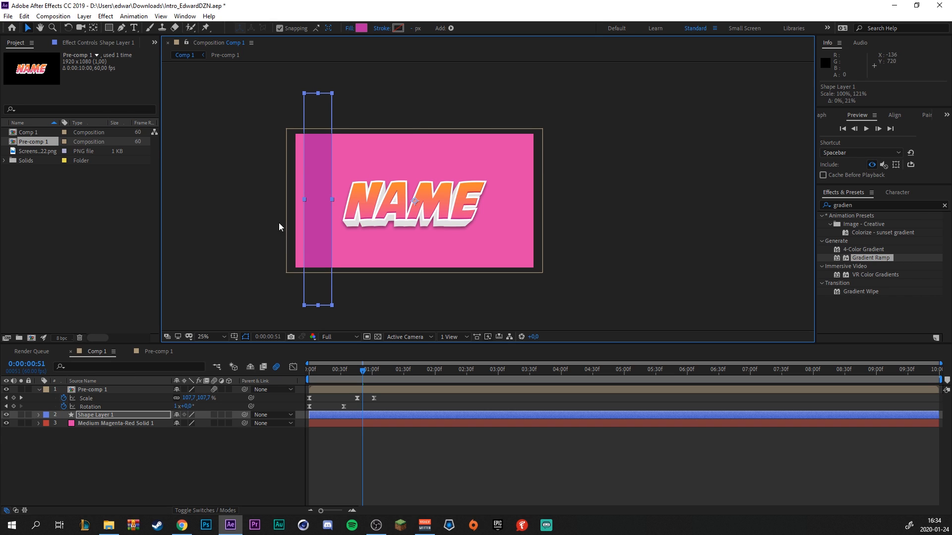
{"action": "scroll", "coordinate": [394, 229], "scroll_direction": "up", "scroll_amount": 2}
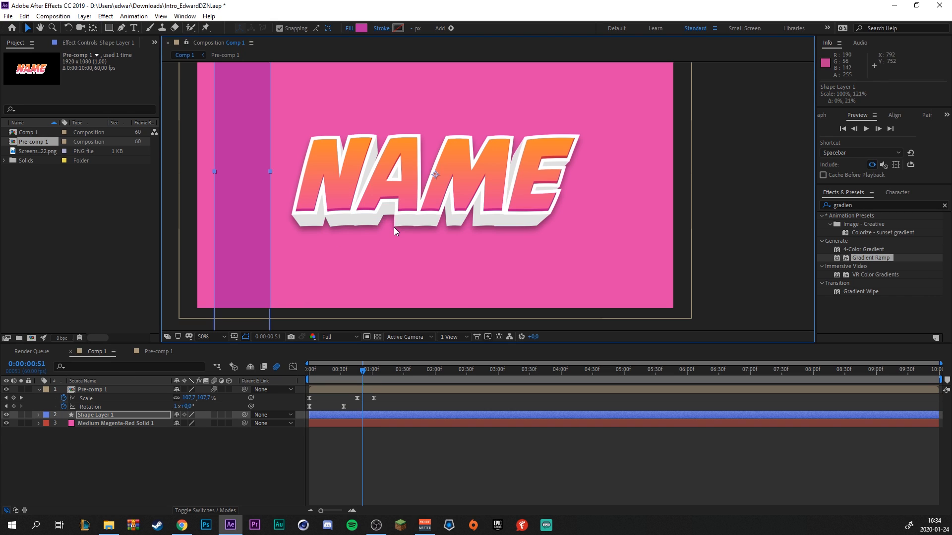
{"action": "key", "text": "r"}
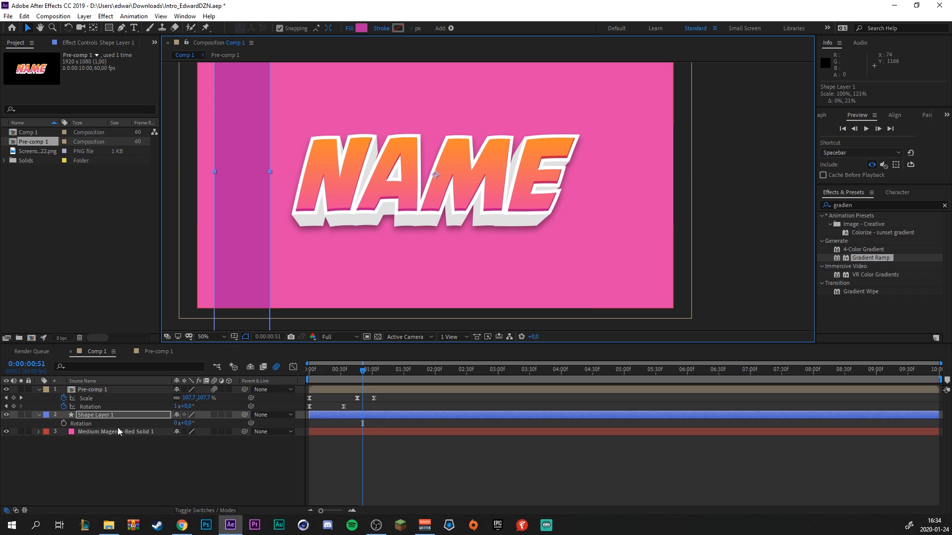
{"action": "left_click_drag", "start_coordinate": [188, 423], "coordinate": [197, 423]}
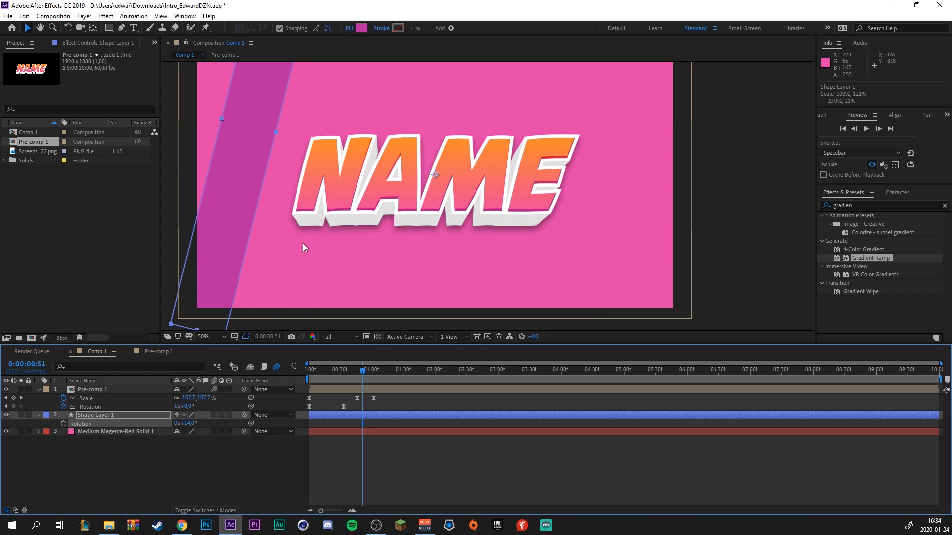
{"action": "scroll", "coordinate": [305, 247], "scroll_direction": "down", "scroll_amount": 2}
{"action": "scroll", "coordinate": [303, 247], "scroll_direction": "up", "scroll_amount": 2}
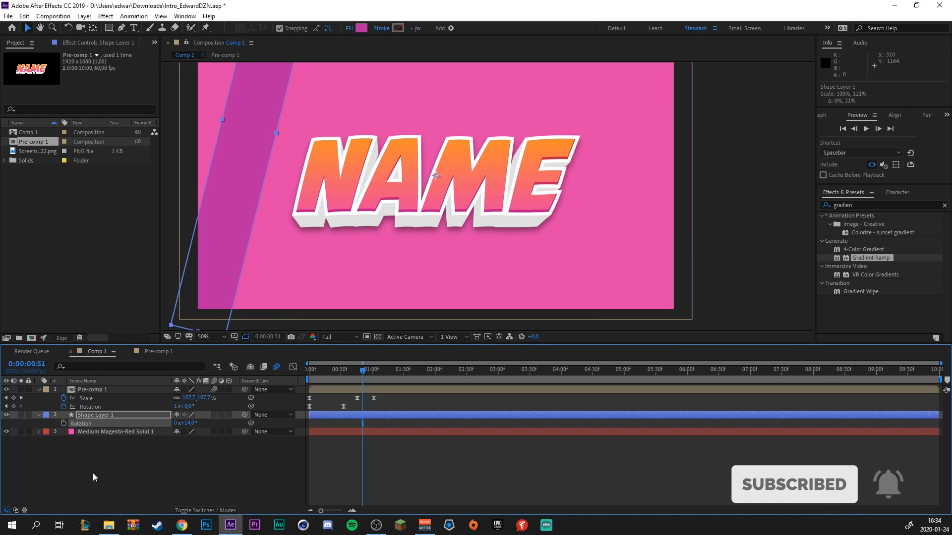
Add a Repeater to the stripe's shape layer and expand the repeater's settings.
{"action": "left_click", "coordinate": [38, 415]}
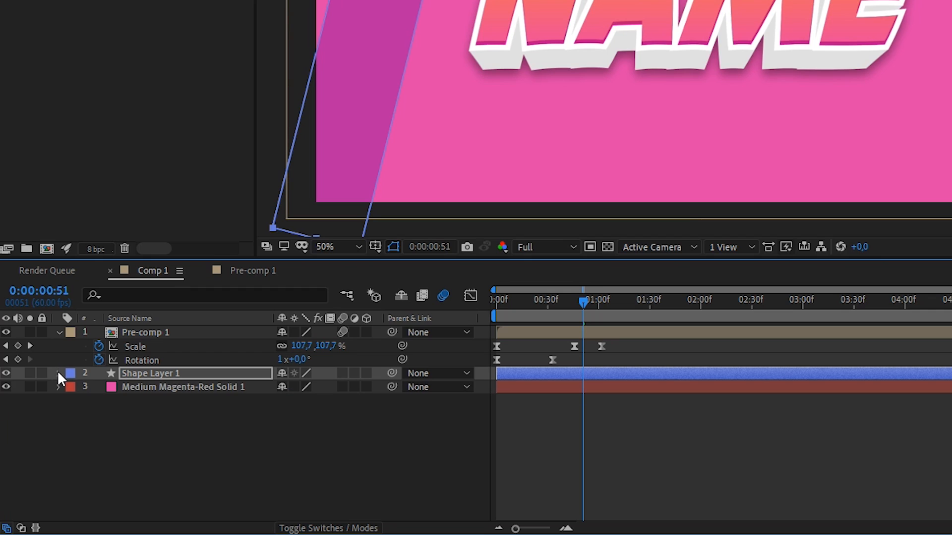
{"action": "left_click", "coordinate": [58, 373]}
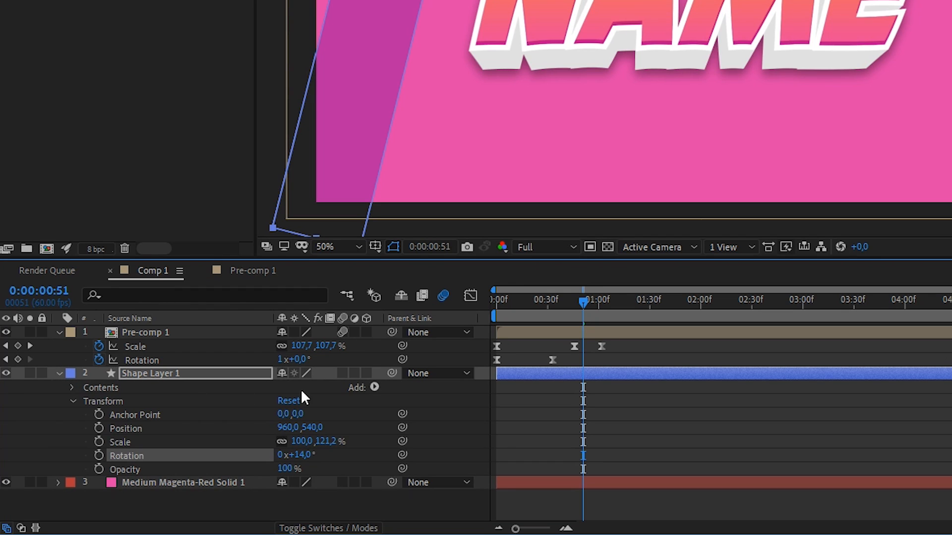
{"action": "left_click", "coordinate": [371, 386]}
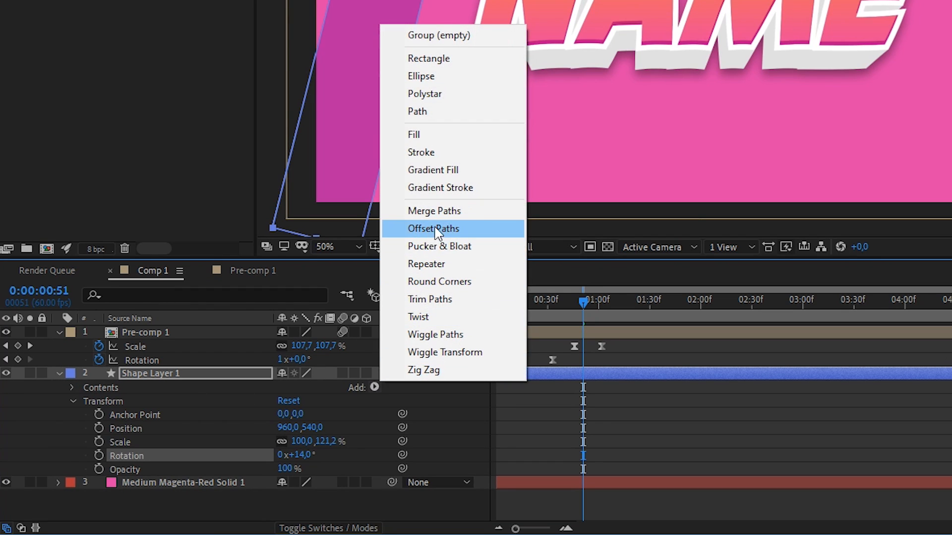
{"action": "left_click", "coordinate": [434, 272]}
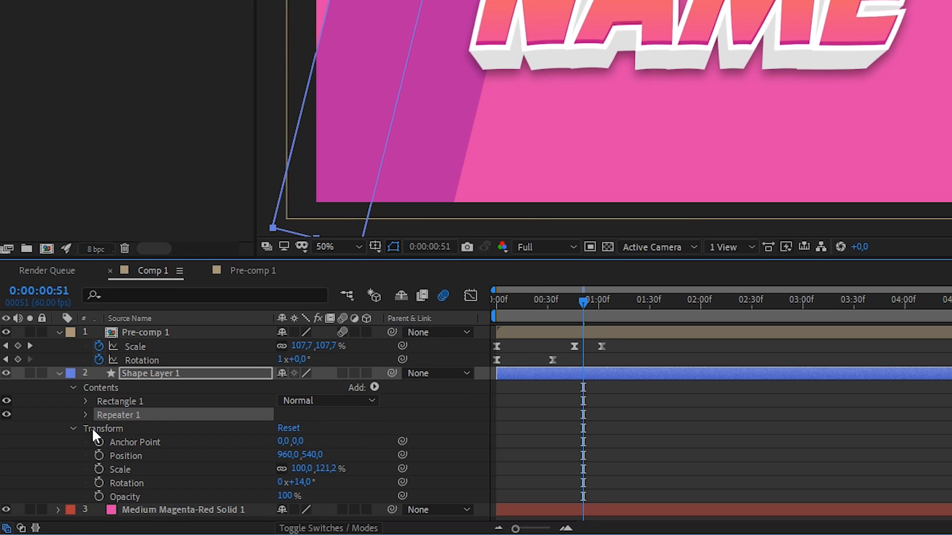
{"action": "left_click", "coordinate": [85, 414]}
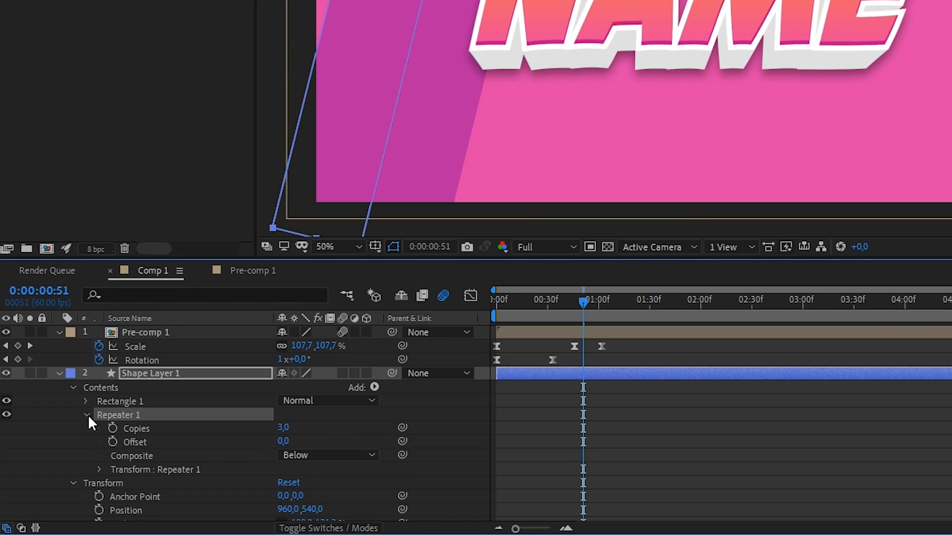
{"action": "scroll", "coordinate": [124, 430], "scroll_direction": "down", "scroll_amount": 1}
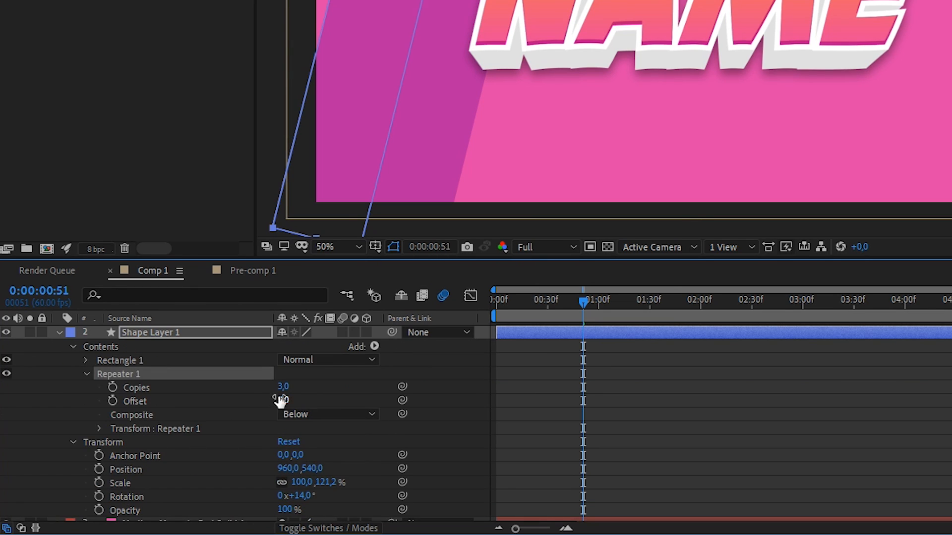
Set the stripe repeater's number of copies to 32.
{"action": "left_click_drag", "start_coordinate": [284, 391], "coordinate": [278, 392]}
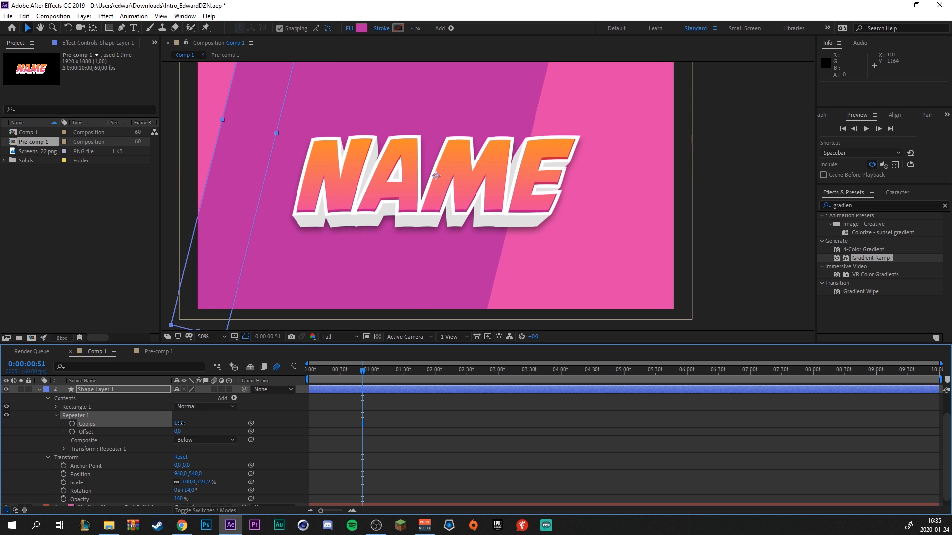
{"action": "left_click_drag", "start_coordinate": [181, 423], "coordinate": [185, 423]}
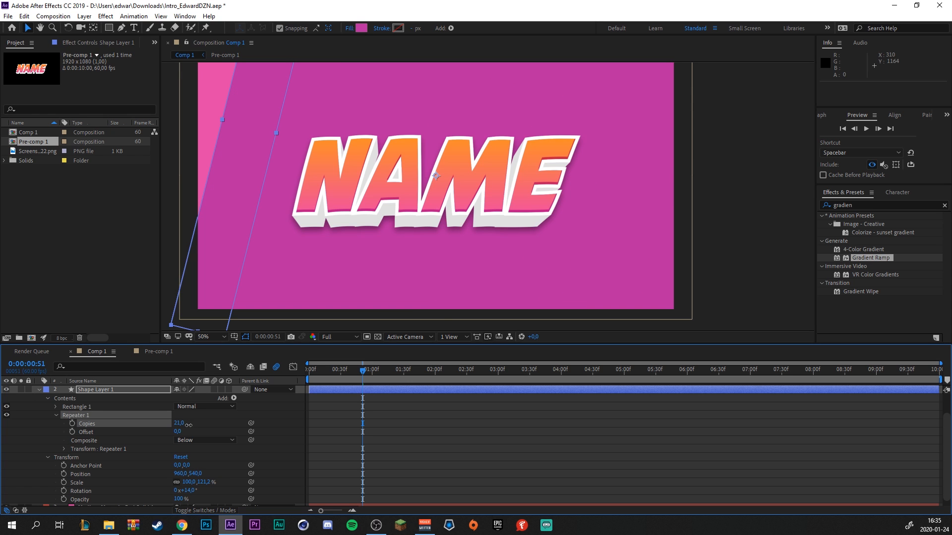
{"action": "left_click_drag", "start_coordinate": [190, 426], "coordinate": [190, 425]}
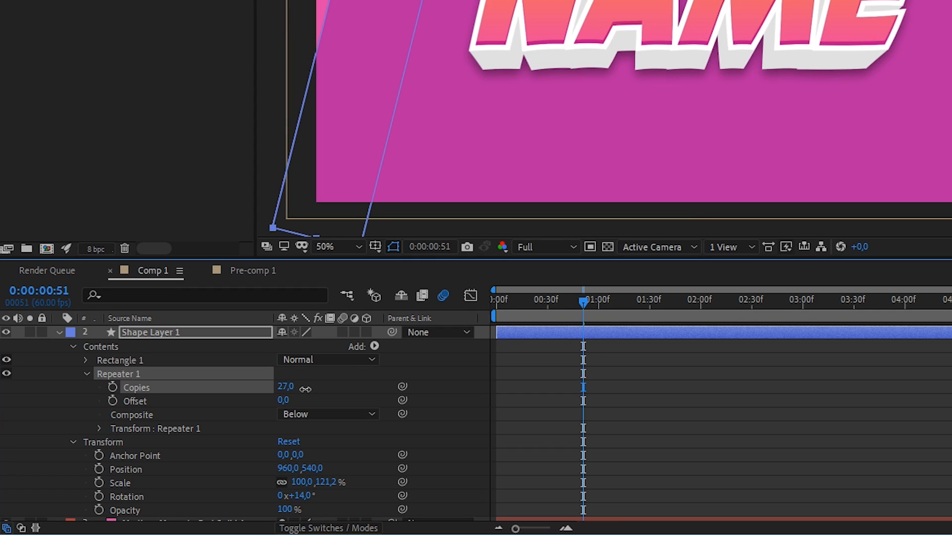
{"action": "left_click_drag", "start_coordinate": [307, 389], "coordinate": [309, 389]}
Space the repeated stripes apart by setting the repeater's transform Position to 403 horizontally, and collapse the repeater settings.
{"action": "left_click", "coordinate": [98, 429]}
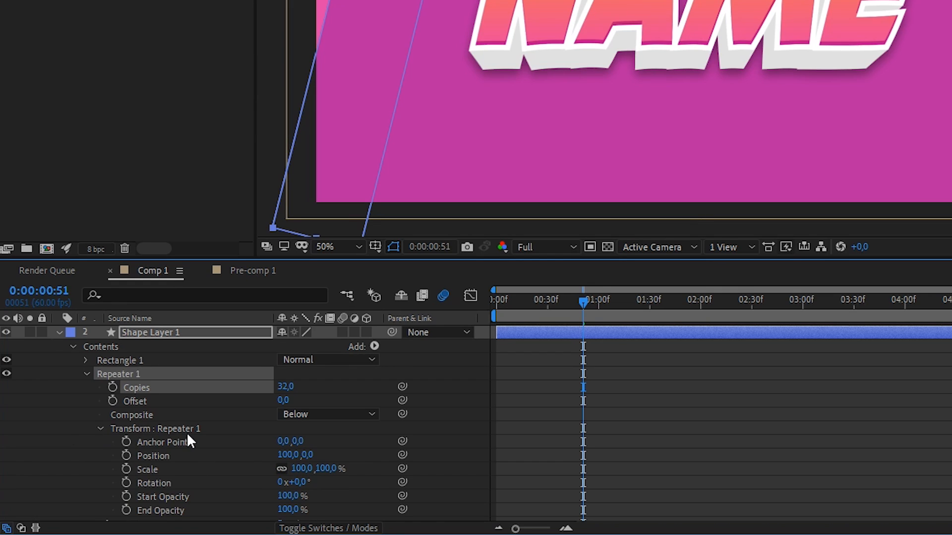
{"action": "left_click_drag", "start_coordinate": [289, 457], "coordinate": [413, 454]}
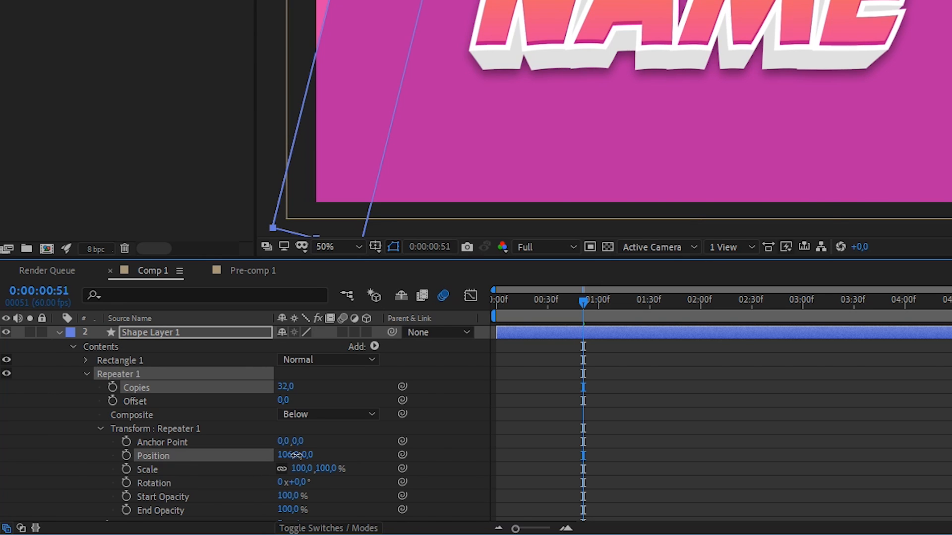
{"action": "left_click_drag", "start_coordinate": [256, 465], "coordinate": [331, 465]}
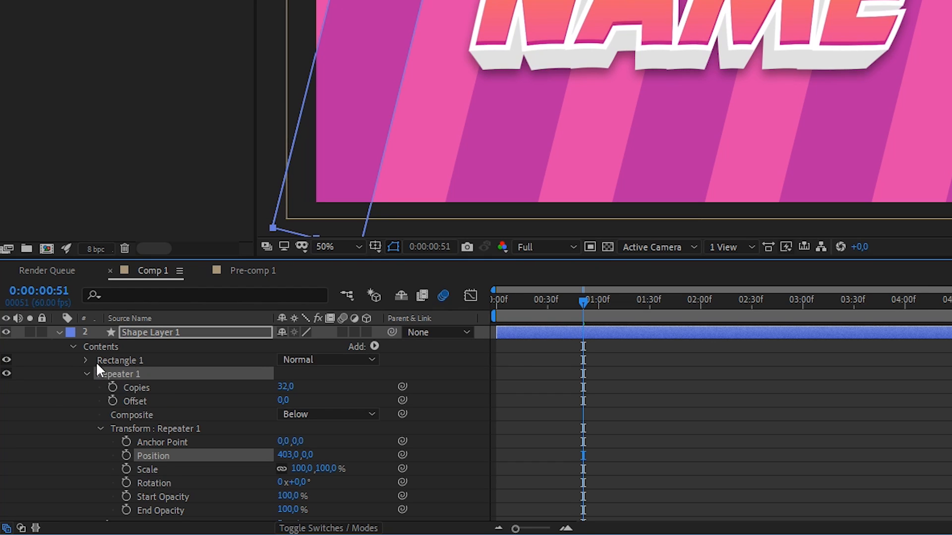
{"action": "left_click", "coordinate": [87, 373]}
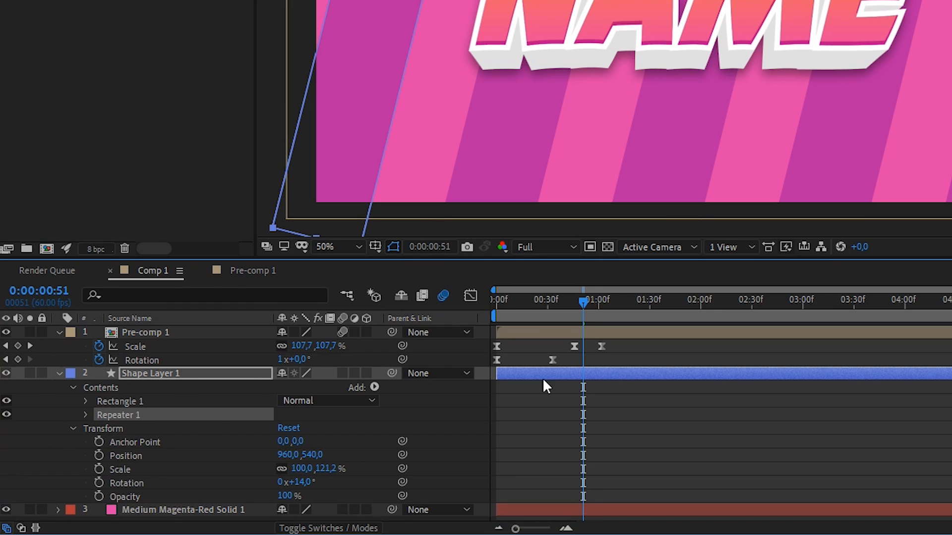
Keyframe the stripe layer's Position at 0:00:00:00 and set it to 429, 540 at 0:00:05:02, and preview the moving stripes.
{"action": "left_click_drag", "start_coordinate": [552, 308], "coordinate": [450, 317]}
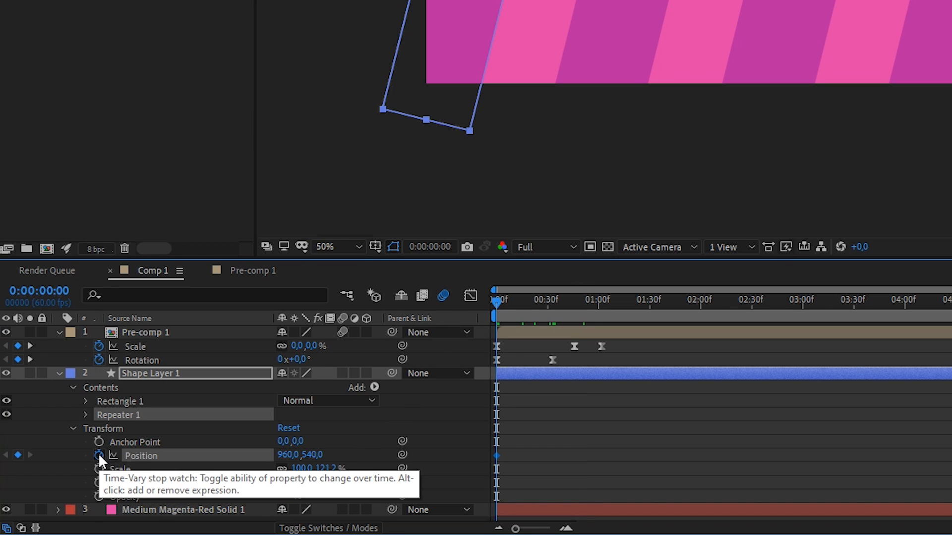
{"action": "left_click", "coordinate": [99, 455]}
{"action": "left_click_drag", "start_coordinate": [558, 305], "coordinate": [921, 365]}
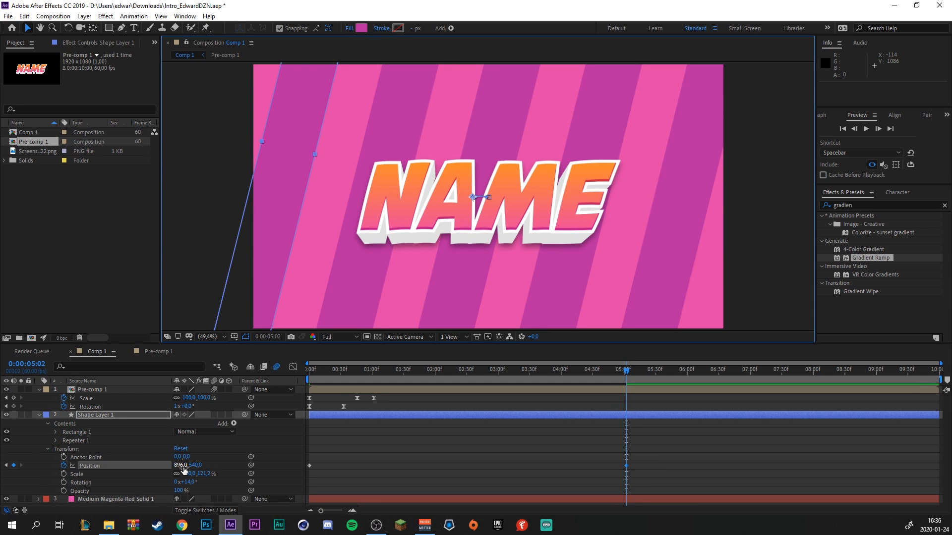
{"action": "left_click_drag", "start_coordinate": [182, 469], "coordinate": [28, 474]}
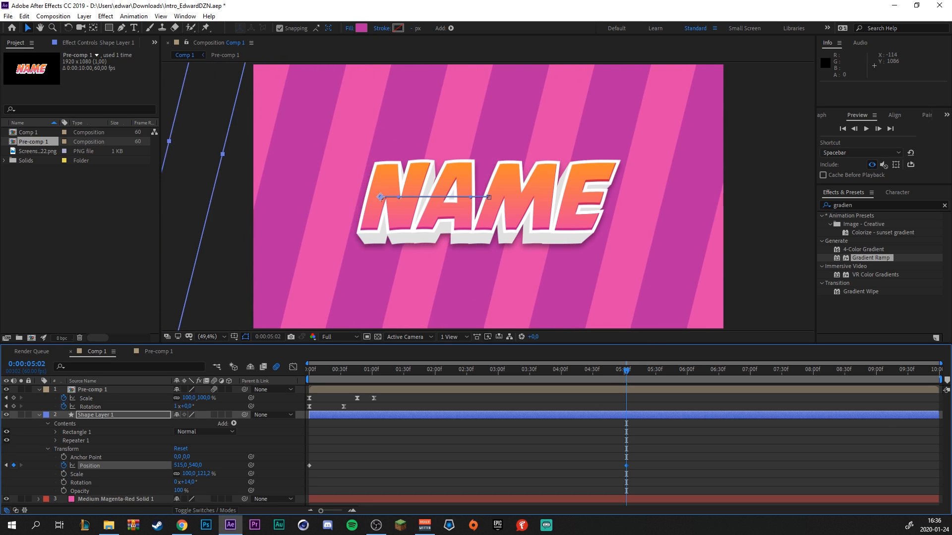
{"action": "key", "text": "Home"}
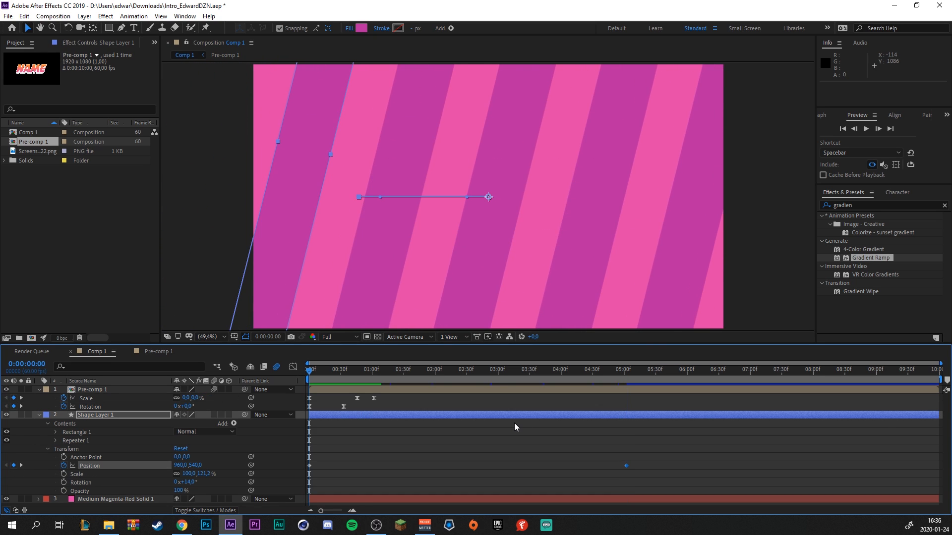
{"action": "key", "text": "space"}
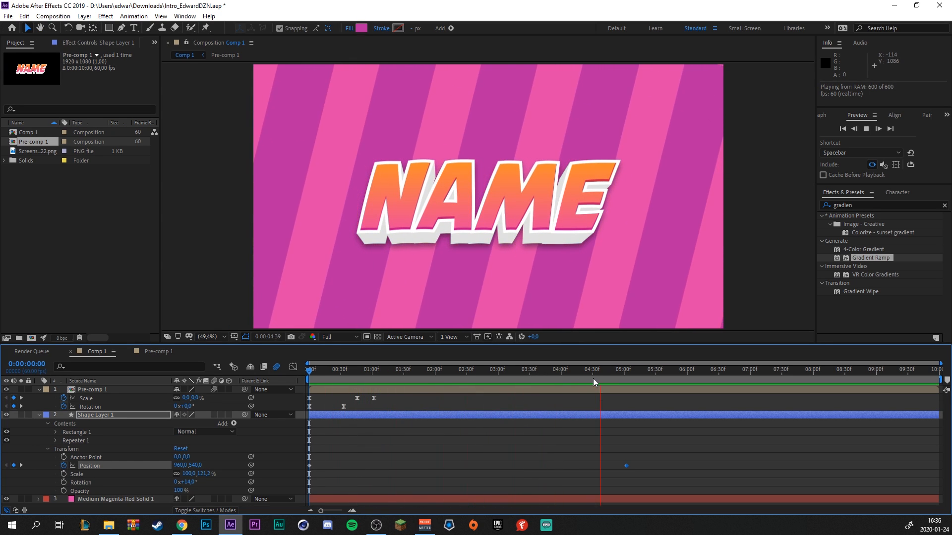
{"action": "key", "text": "space"}
Shift the stripes slightly farther left at the 0:00:05:02 Position keyframe and preview the animation from the start.
{"action": "left_click_drag", "start_coordinate": [614, 379], "coordinate": [626, 379]}
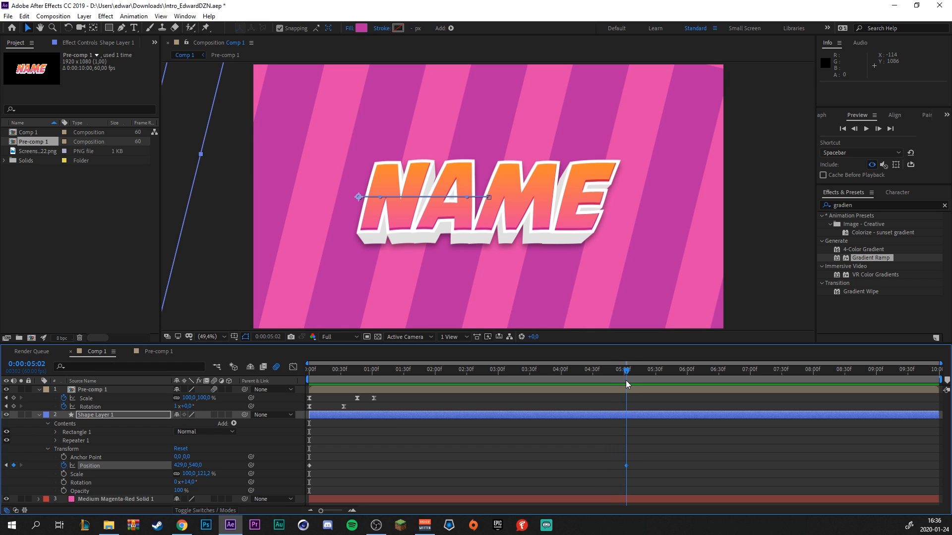
{"action": "key", "text": "Page_Down"}
{"action": "left_click_drag", "start_coordinate": [181, 466], "coordinate": [164, 467]}
{"action": "key", "text": "Home"}
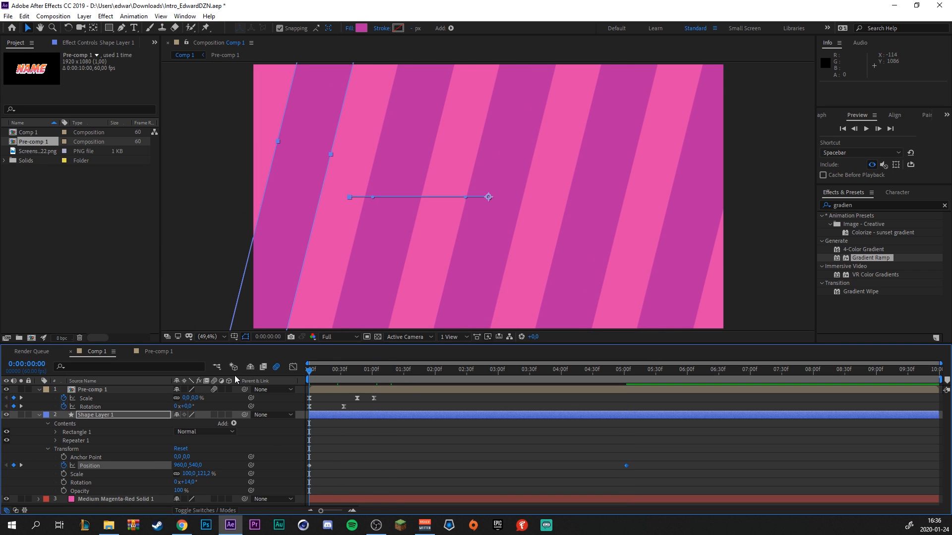
{"action": "key", "text": "space"}
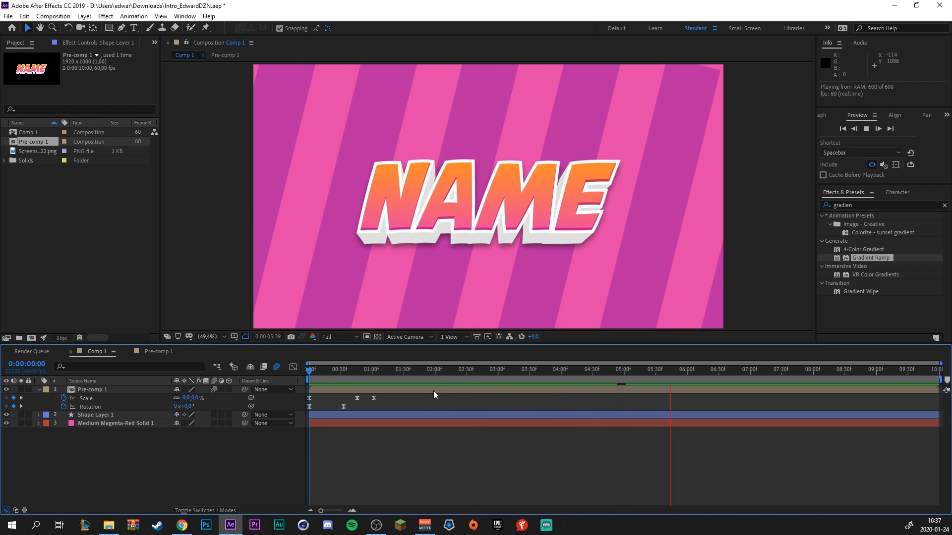
Move the title's last two Scale keyframes a few frames later and check the title's entrance at 0:00:00:17.
{"action": "left_click", "coordinate": [588, 373]}
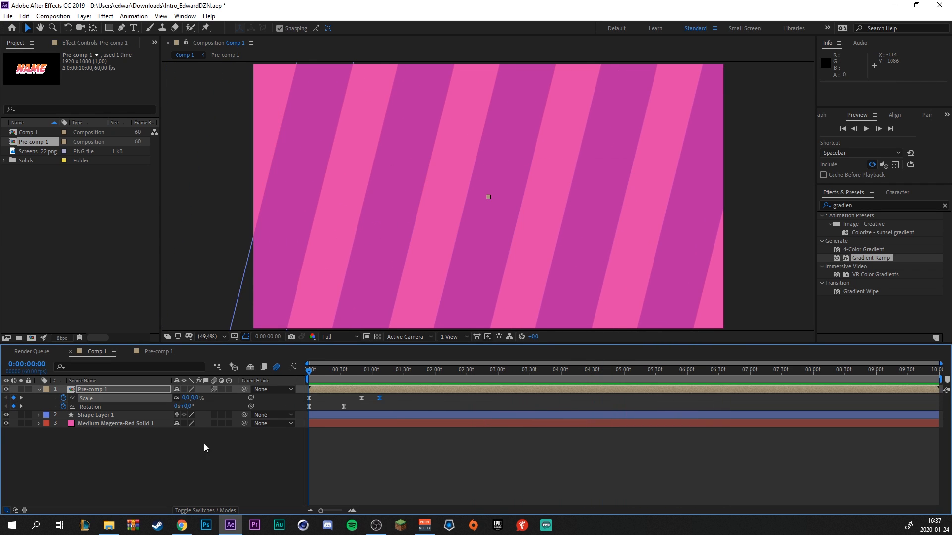
{"action": "left_click", "coordinate": [132, 466]}
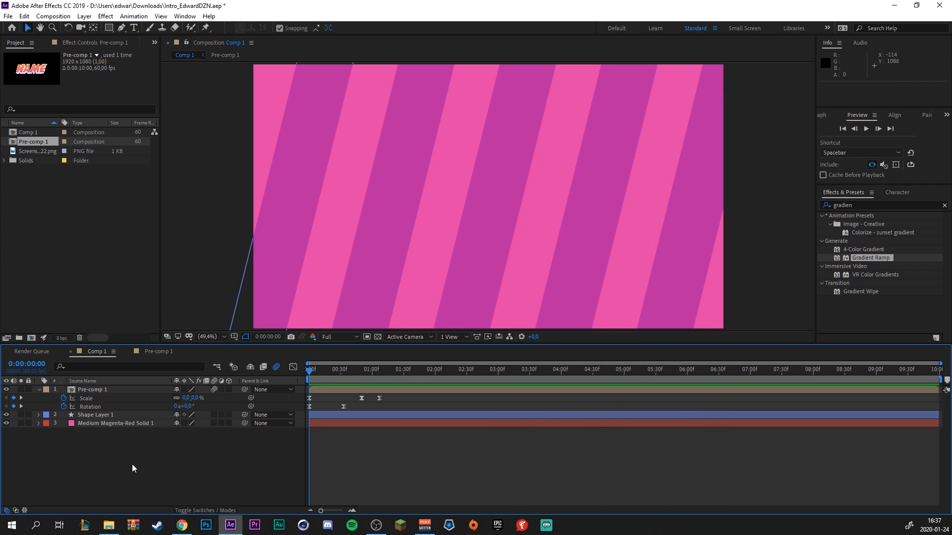
{"action": "left_click_drag", "start_coordinate": [310, 375], "coordinate": [329, 371]}
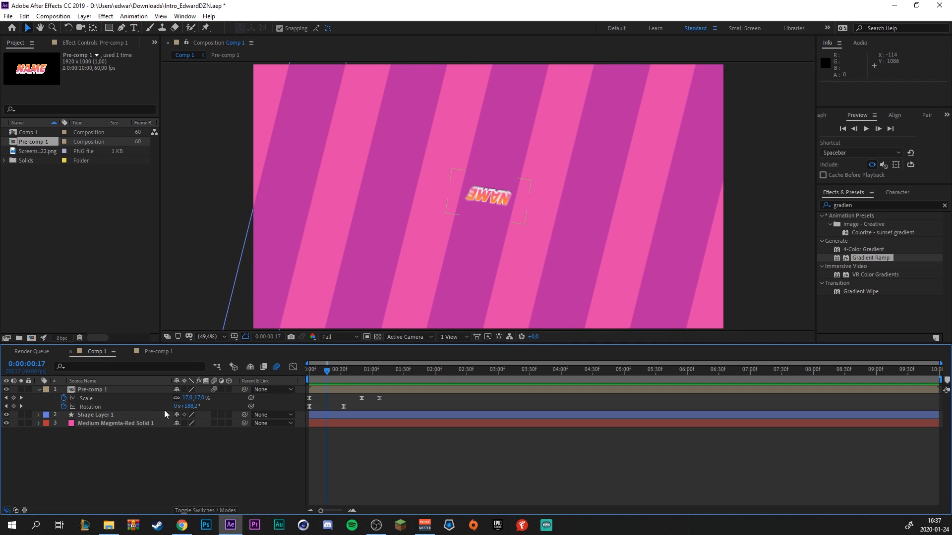
Pre-compose the stripe shape layer and the Medium Magenta-Red Solid 1 together, moving all attributes into the new composition.
{"action": "left_click", "coordinate": [105, 417]}
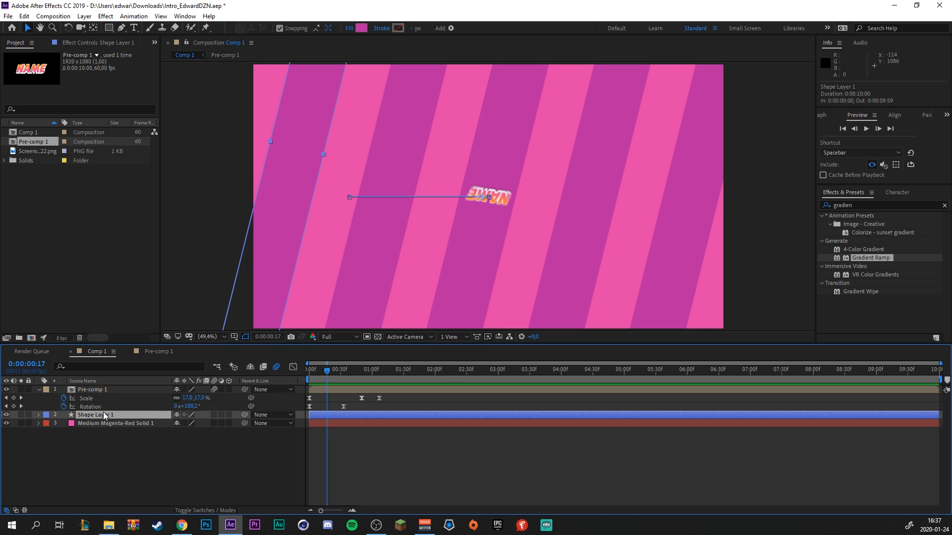
{"action": "left_click", "coordinate": [109, 426], "text": "shift"}
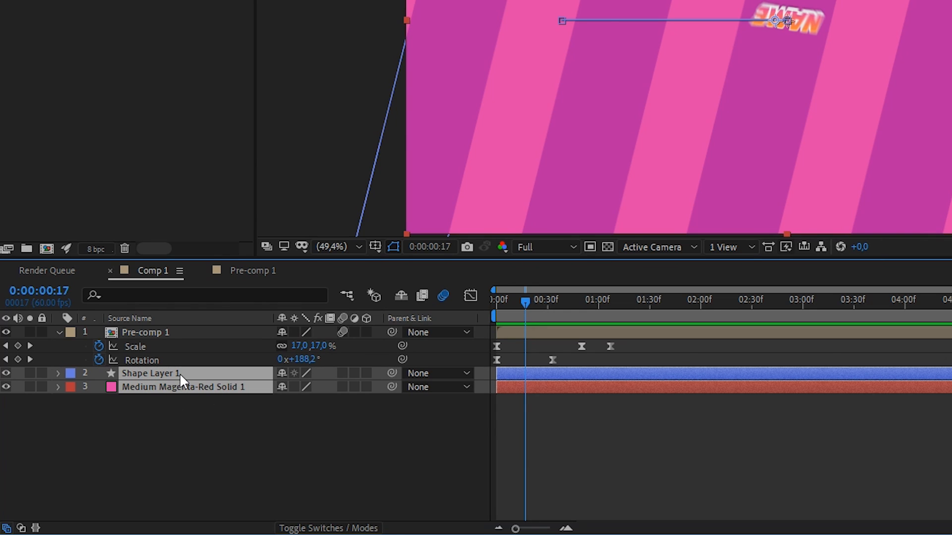
{"action": "right_click", "coordinate": [179, 373]}
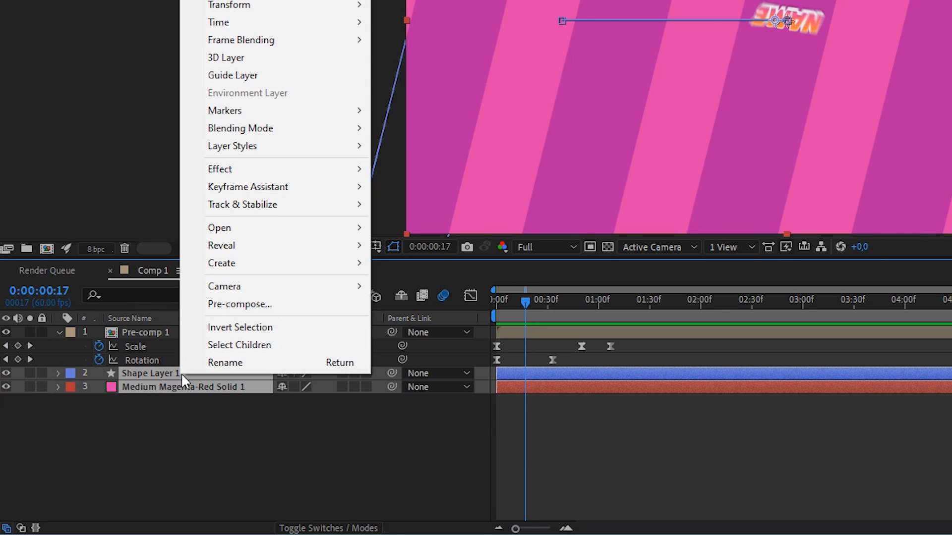
{"action": "left_click", "coordinate": [274, 303]}
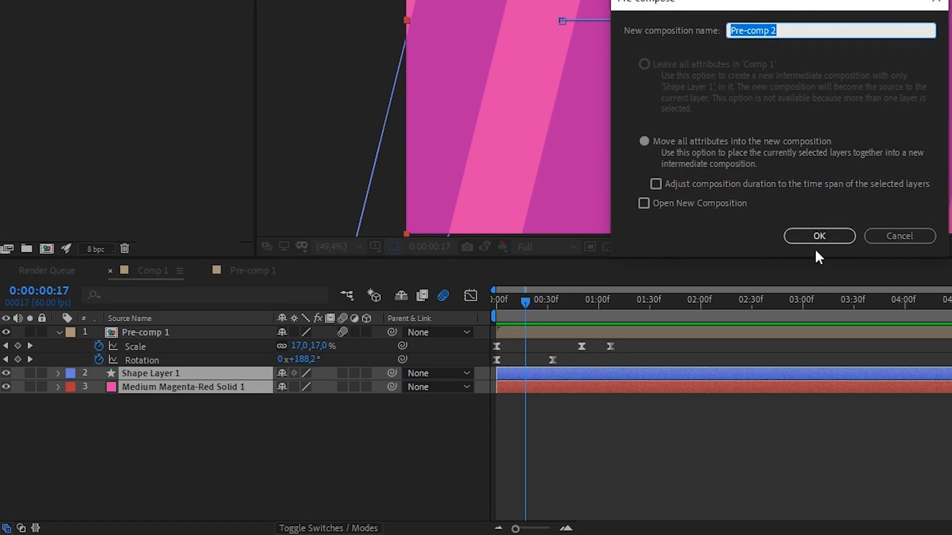
{"action": "left_click", "coordinate": [813, 239]}
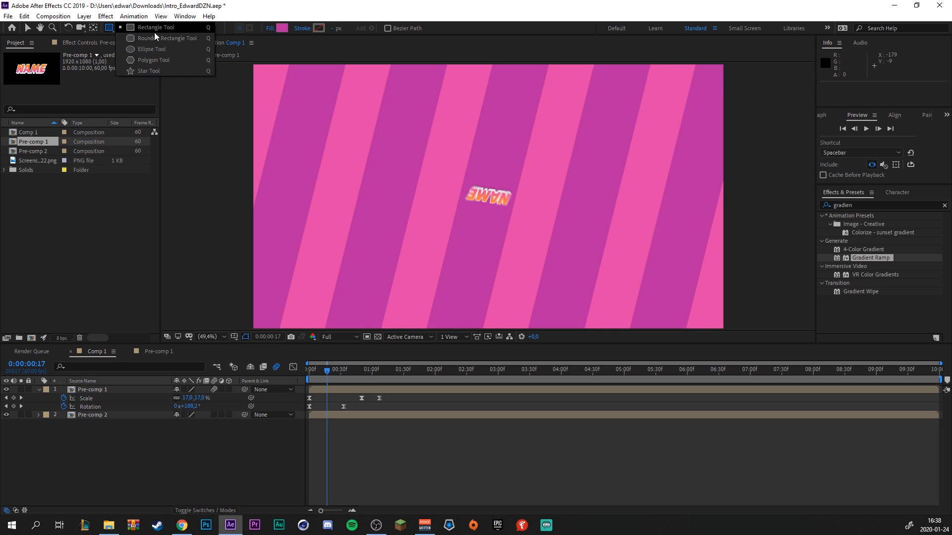
Draw a circle about 1090 px in diameter with the Ellipse tool and center it horizontally and vertically in the composition.
{"action": "left_click", "coordinate": [154, 51]}
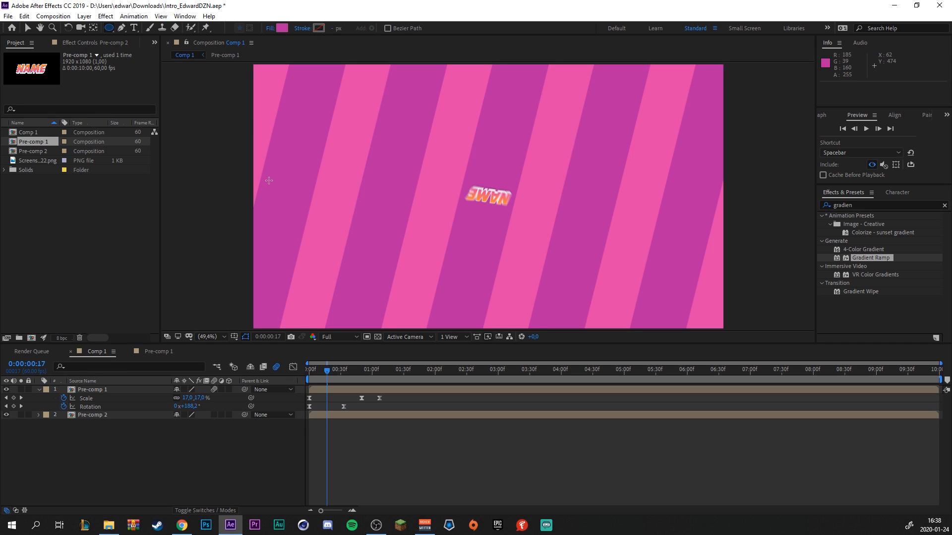
{"action": "left_click_drag", "start_coordinate": [407, 134], "coordinate": [673, 315]}
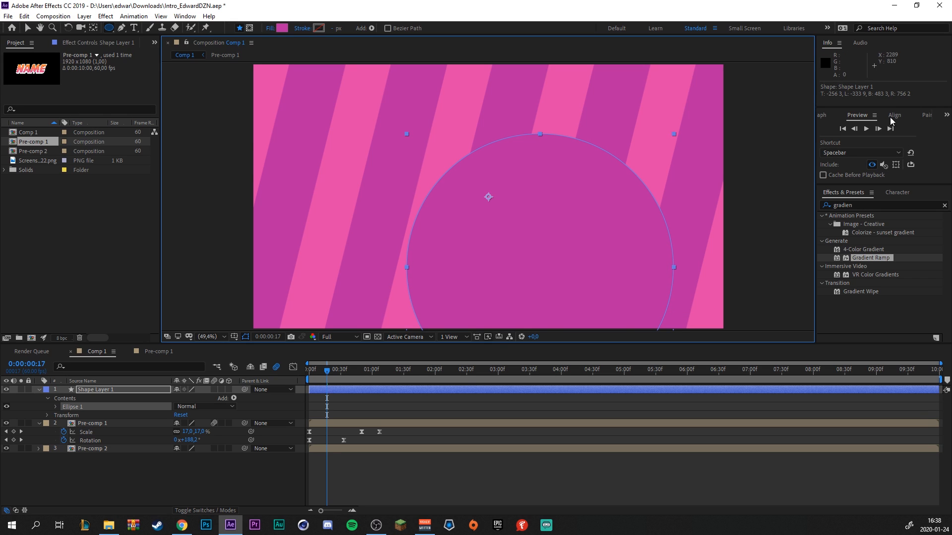
{"action": "left_click", "coordinate": [892, 115]}
{"action": "left_click", "coordinate": [843, 140]}
{"action": "left_click", "coordinate": [894, 139]}
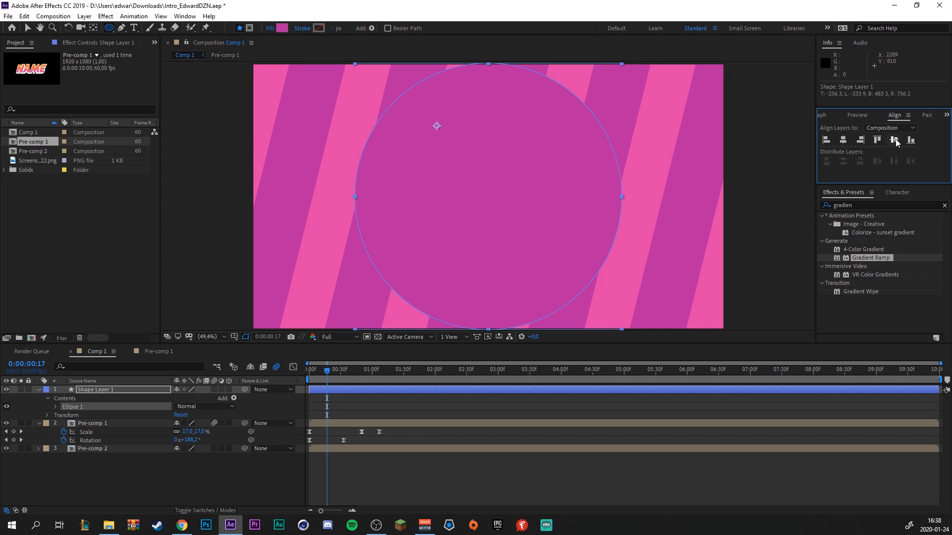
Move the circle layer's anchor point to the circle's center and place the layer beneath the title's Pre-comp 1.
{"action": "left_click", "coordinate": [93, 29]}
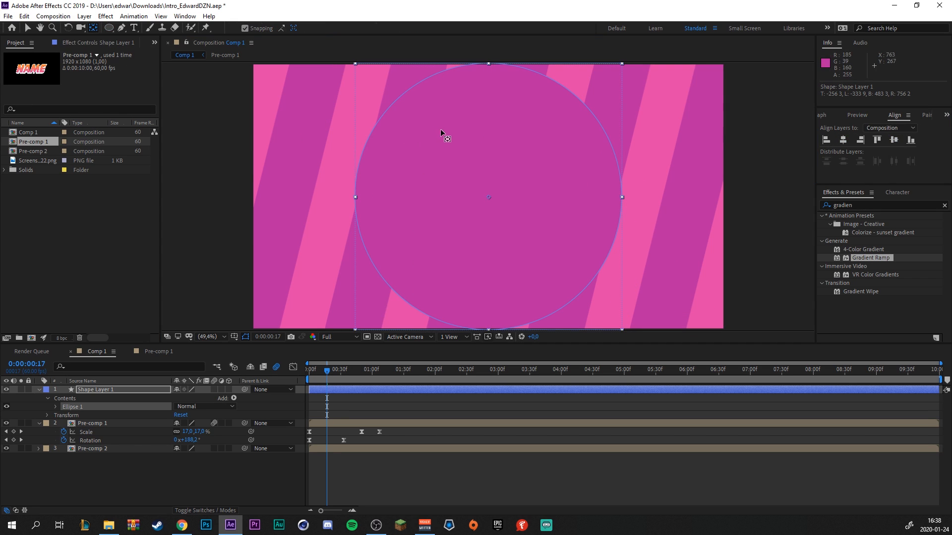
{"action": "left_click", "coordinate": [101, 391]}
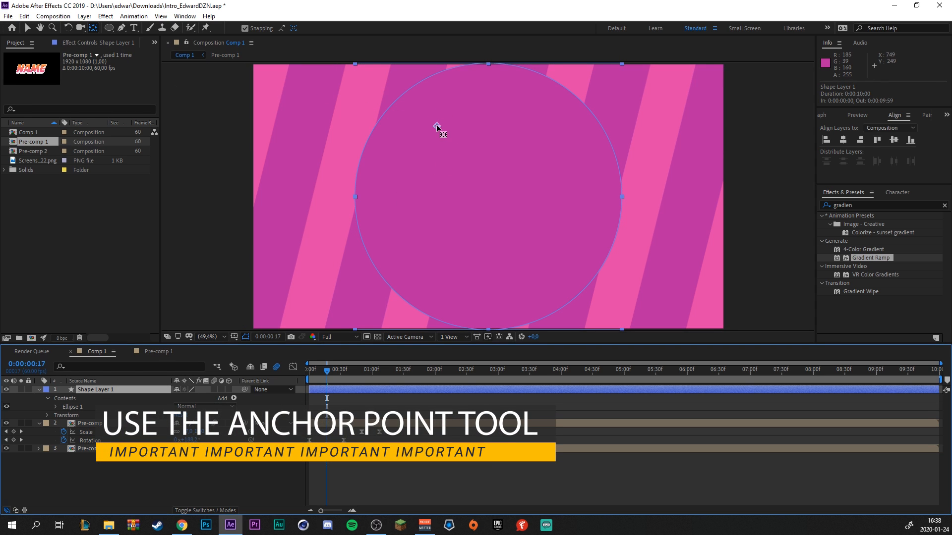
{"action": "left_click_drag", "start_coordinate": [438, 128], "coordinate": [489, 204]}
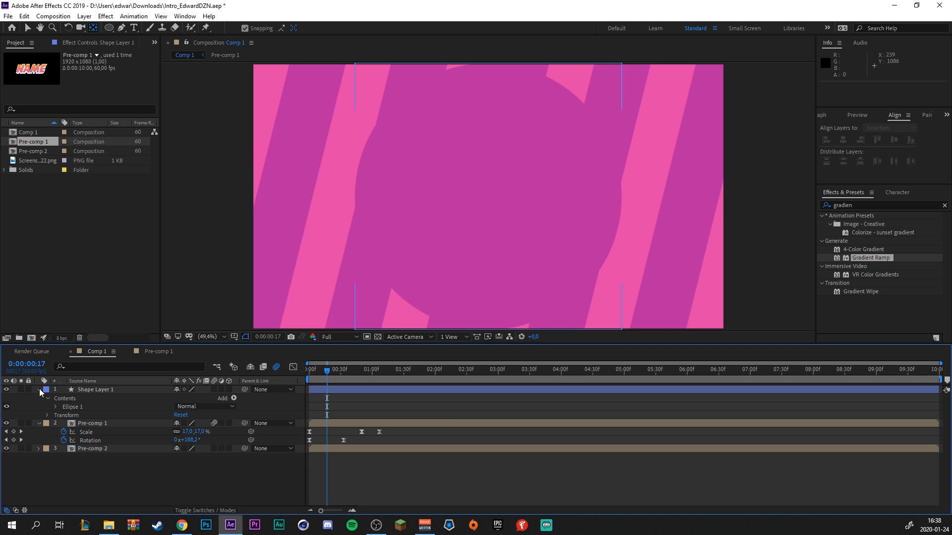
{"action": "left_click", "coordinate": [40, 390]}
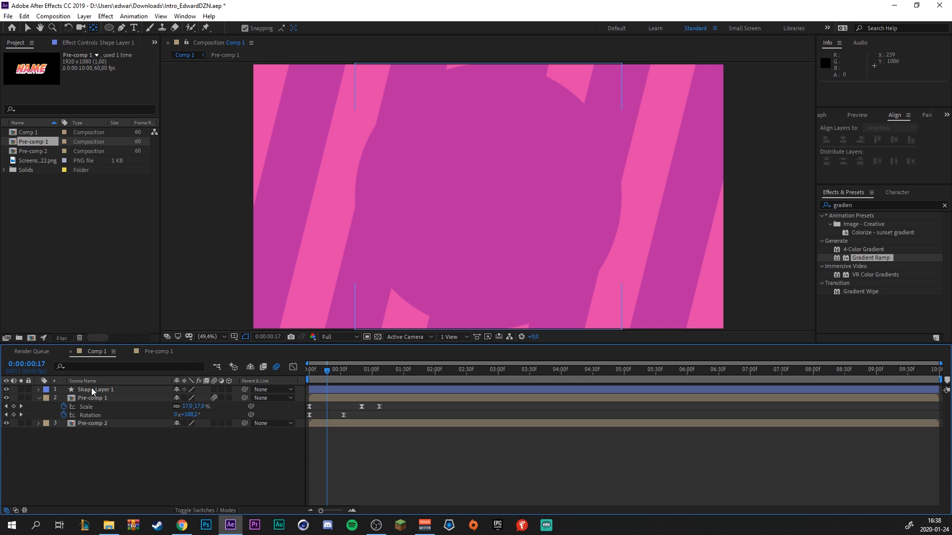
{"action": "left_click_drag", "start_coordinate": [94, 389], "coordinate": [99, 417]}
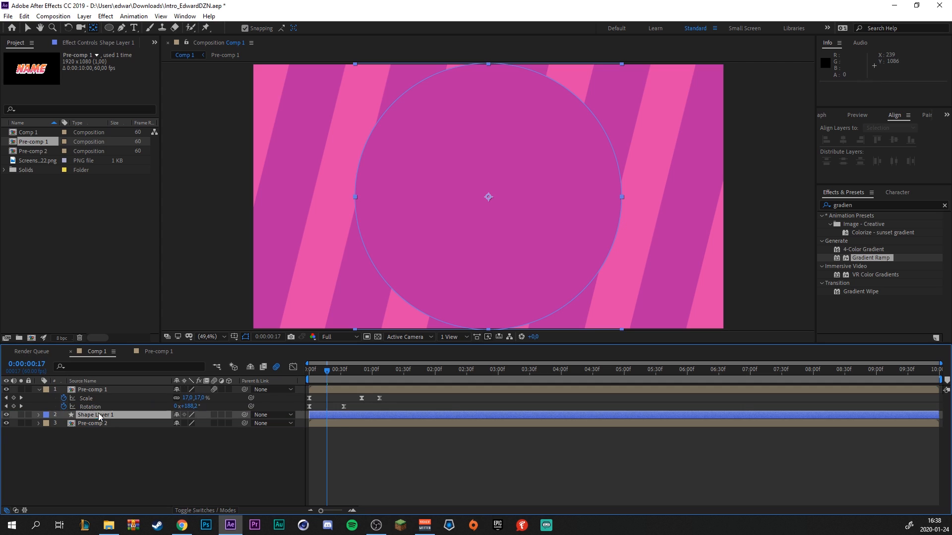
Rename the title's Pre-comp 1 layer as Text.
{"action": "left_click", "coordinate": [96, 389]}
{"action": "right_click", "coordinate": [97, 389]}
{"action": "left_click", "coordinate": [127, 382]}
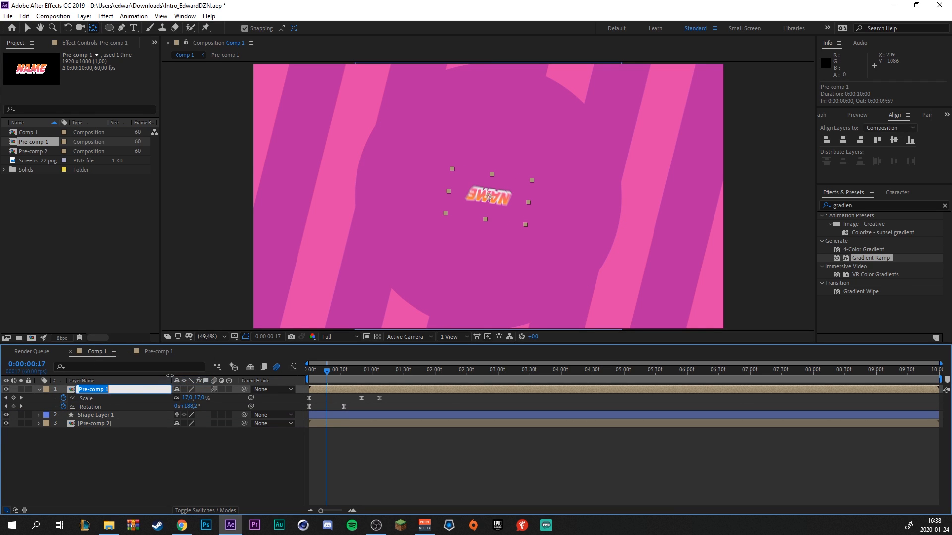
{"action": "type", "text": "Text"}
{"action": "key", "text": "Return"}
Rename the striped background's Pre-comp 2 layer as BG.
{"action": "left_click", "coordinate": [89, 424]}
{"action": "right_click", "coordinate": [89, 424]}
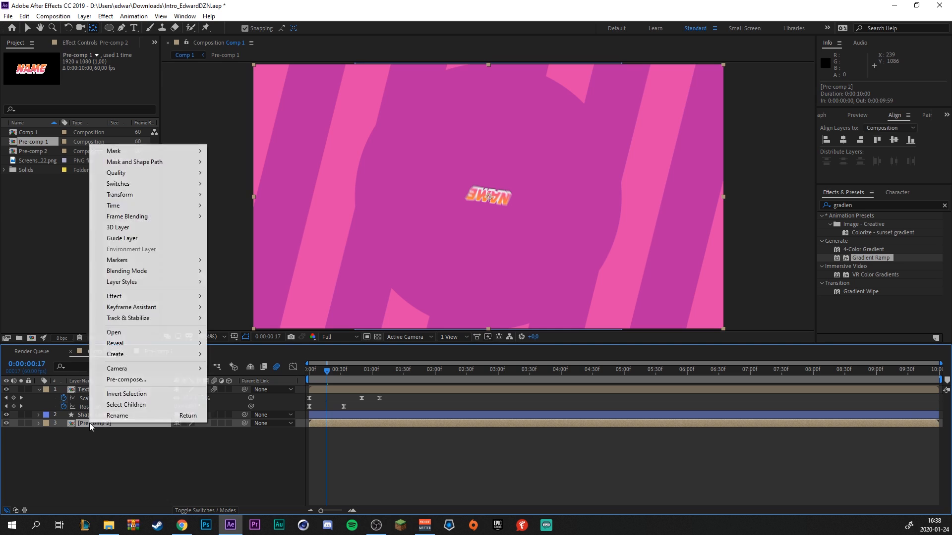
{"action": "left_click", "coordinate": [132, 417]}
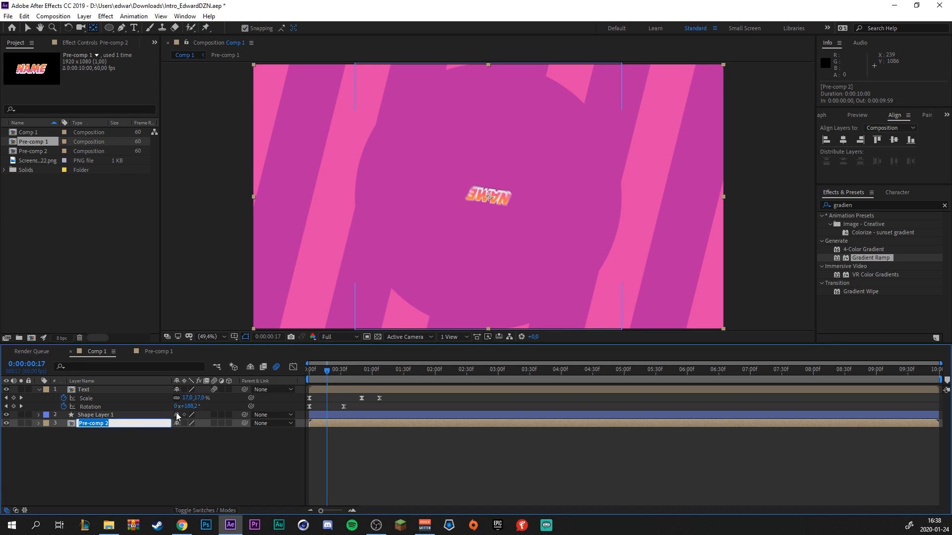
{"action": "type", "text": "BG"}
{"action": "key", "text": "Return"}
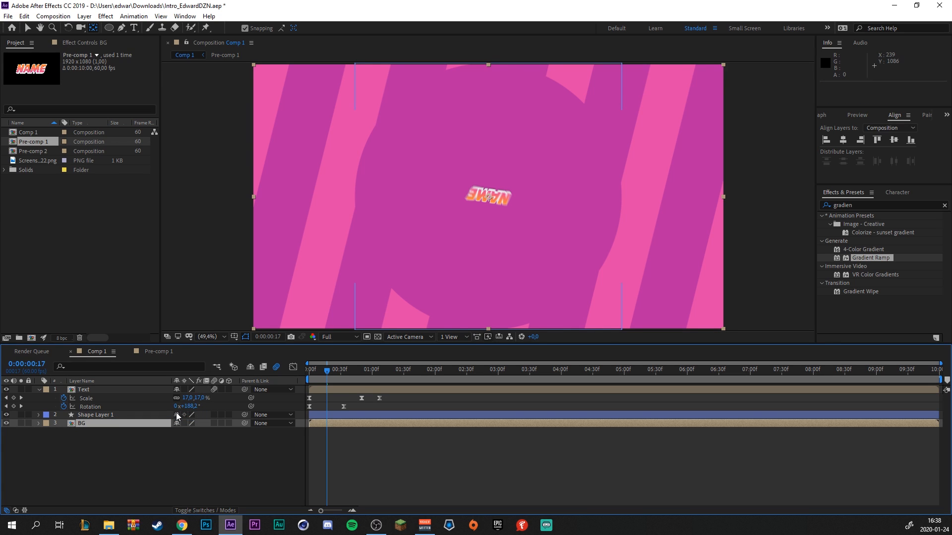
Set the BG layer's track matte to Alpha Matte "Shape Layer 1" and turn on the transparency grid.
{"action": "left_click", "coordinate": [177, 416]}
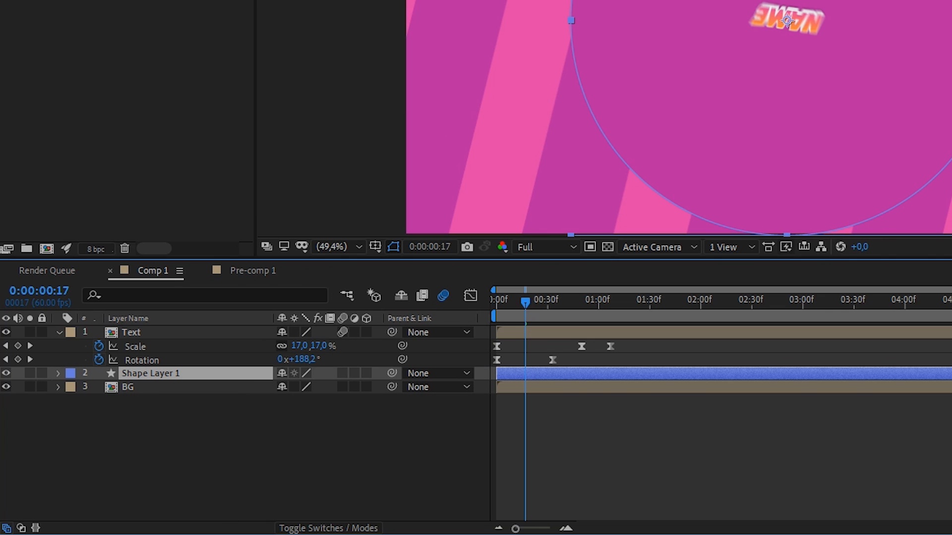
{"action": "left_click", "coordinate": [338, 530]}
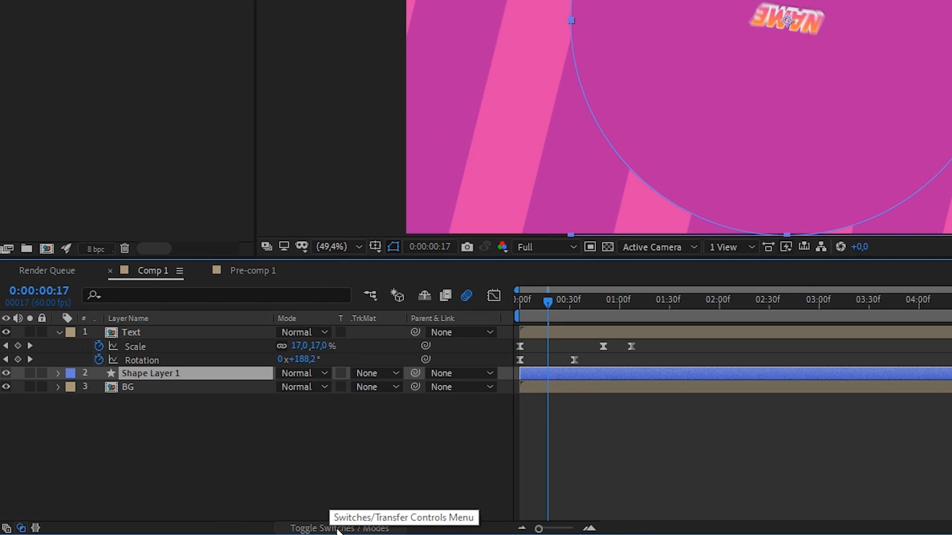
{"action": "left_click", "coordinate": [169, 386]}
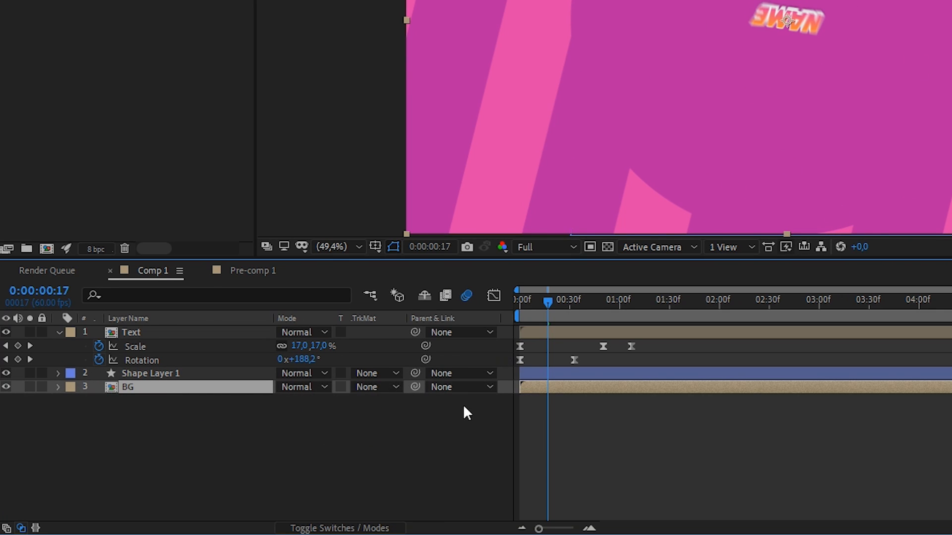
{"action": "left_click", "coordinate": [384, 388]}
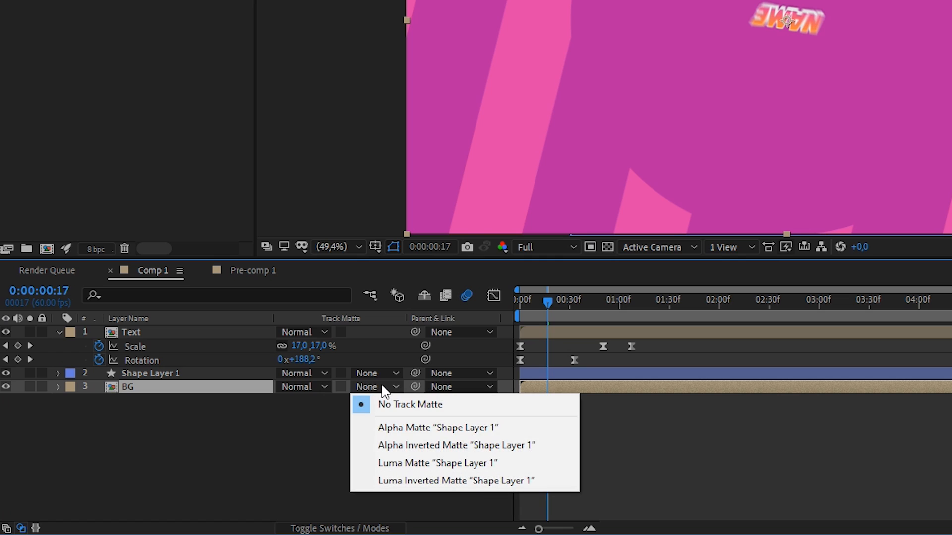
{"action": "left_click", "coordinate": [492, 428]}
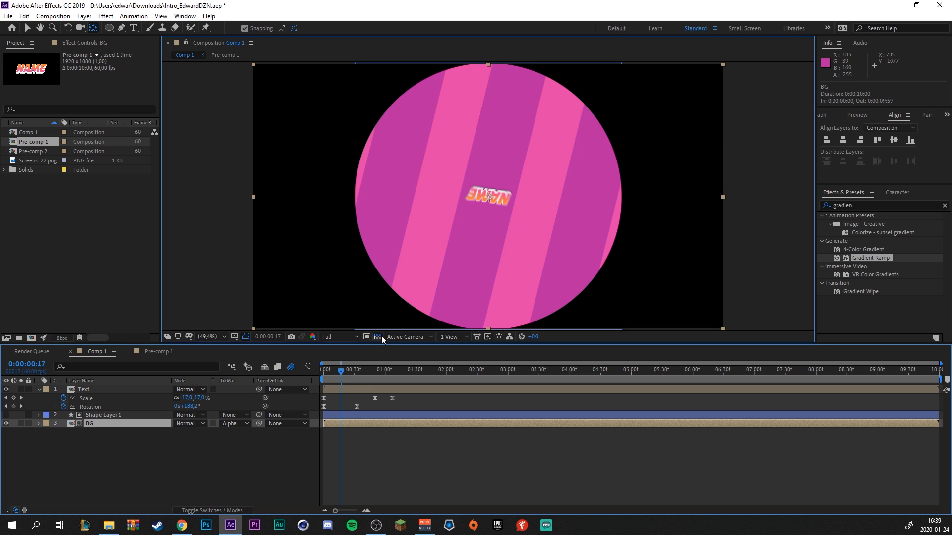
{"action": "left_click", "coordinate": [607, 247]}
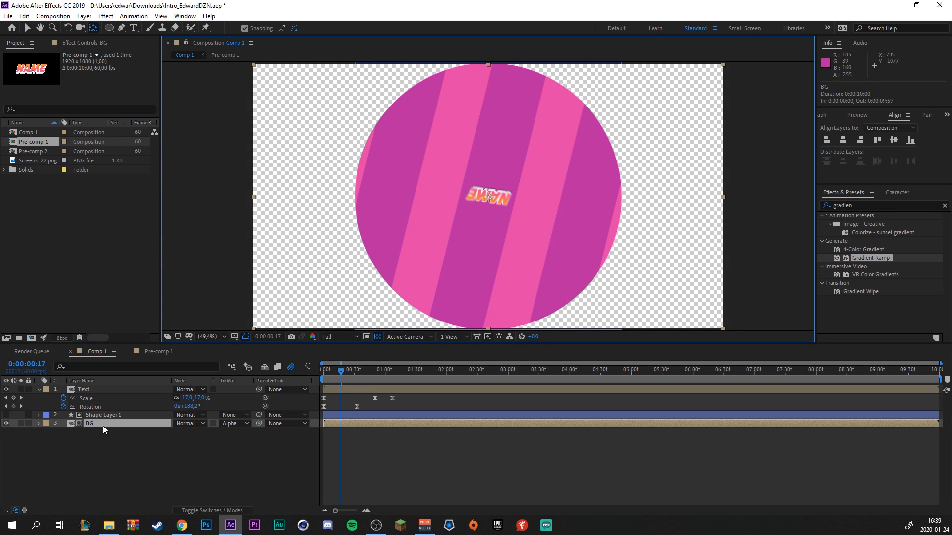
Add a scale keyframe of 0 % to Shape Layer 1 at the start of the timeline, 0:00:00:00.
{"action": "left_click_drag", "start_coordinate": [340, 372], "coordinate": [361, 374]}
{"action": "left_click", "coordinate": [131, 416]}
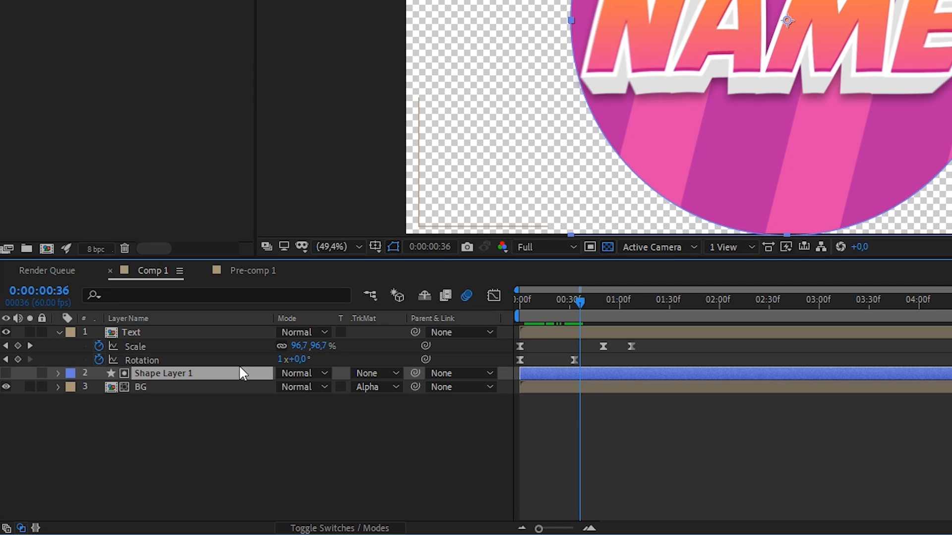
{"action": "key", "text": "s"}
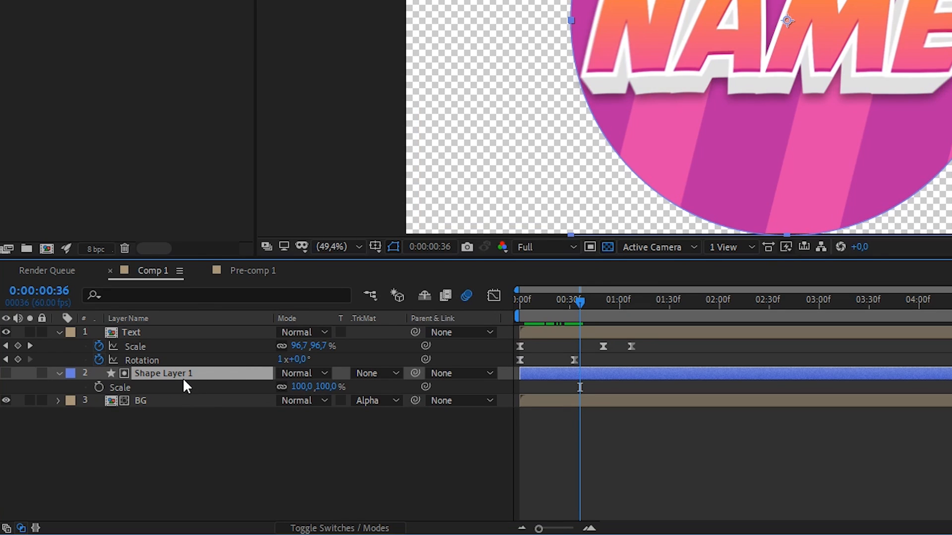
{"action": "left_click_drag", "start_coordinate": [575, 295], "coordinate": [483, 311]}
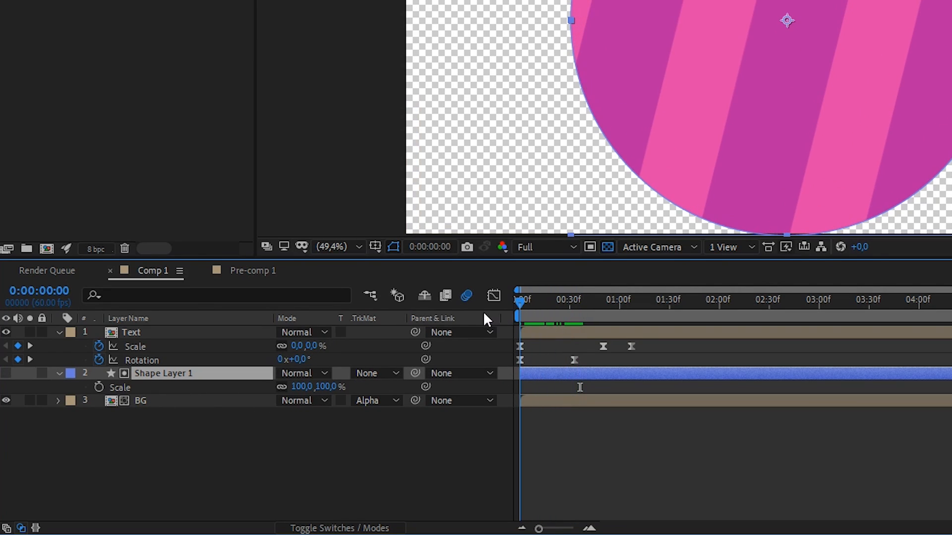
{"action": "left_click", "coordinate": [99, 388]}
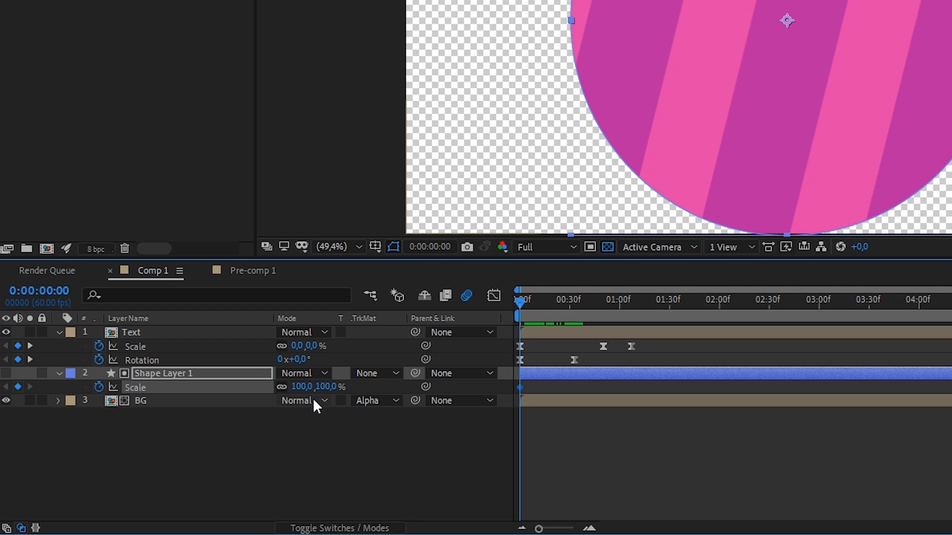
{"action": "left_click", "coordinate": [299, 388]}
{"action": "type", "text": "0"}
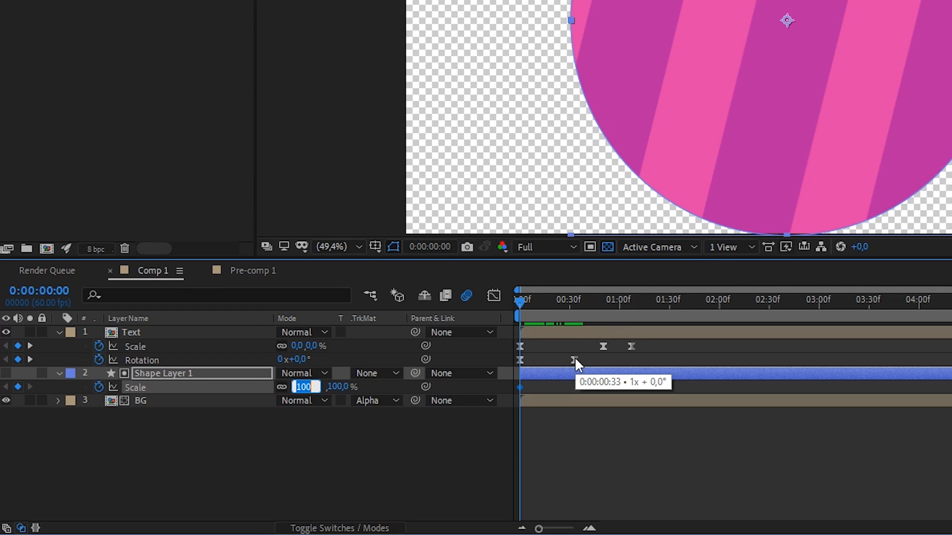
{"action": "key", "text": "Return"}
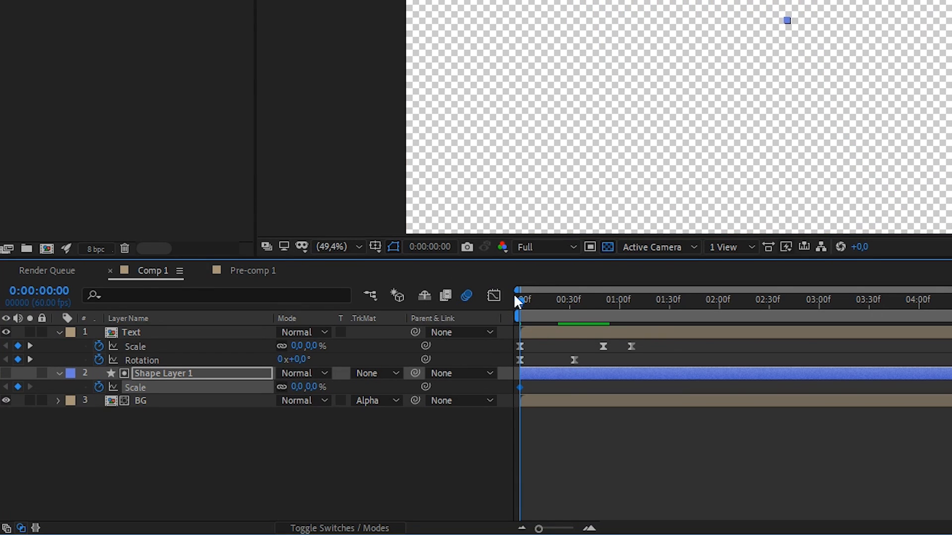
Set Shape Layer 1's scale to 207 % at 0:00:00:48, ease both scale keyframes, and play the animation from the start.
{"action": "left_click_drag", "start_coordinate": [540, 299], "coordinate": [599, 299]}
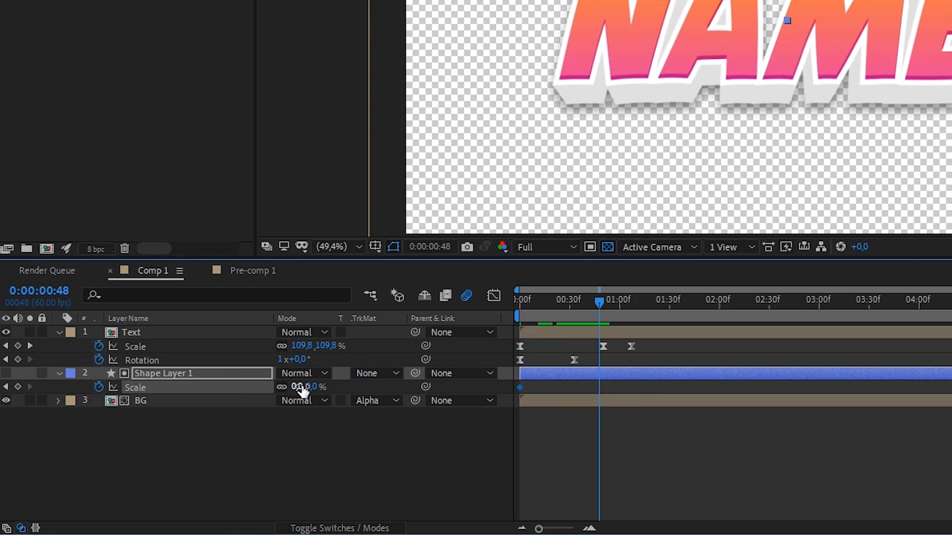
{"action": "left_click_drag", "start_coordinate": [301, 387], "coordinate": [448, 392]}
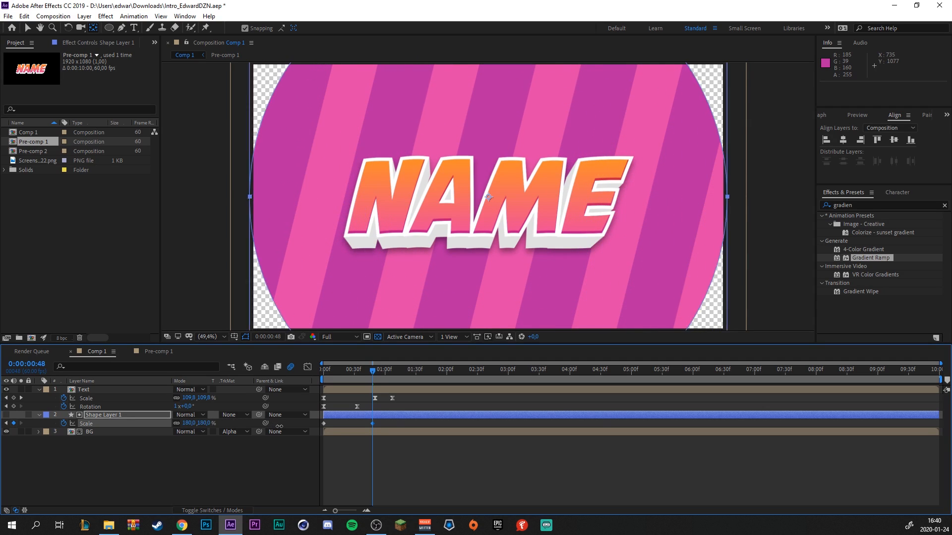
{"action": "left_click_drag", "start_coordinate": [279, 426], "coordinate": [293, 428]}
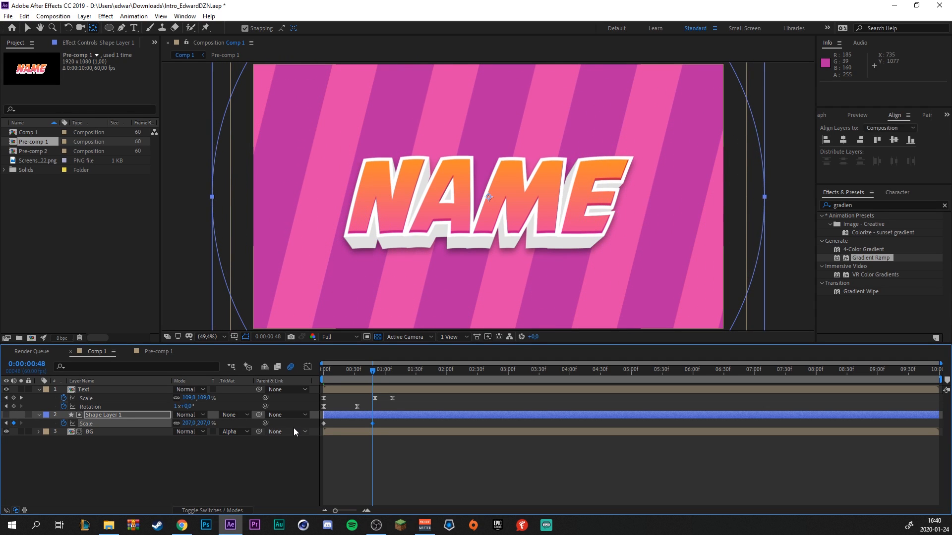
{"action": "left_click_drag", "start_coordinate": [381, 422], "coordinate": [309, 427]}
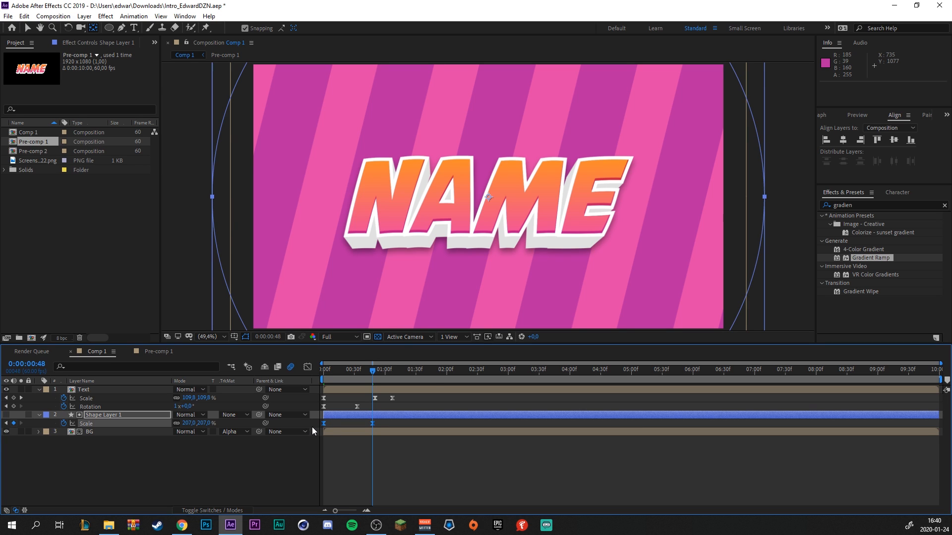
{"action": "left_click_drag", "start_coordinate": [395, 371], "coordinate": [322, 373]}
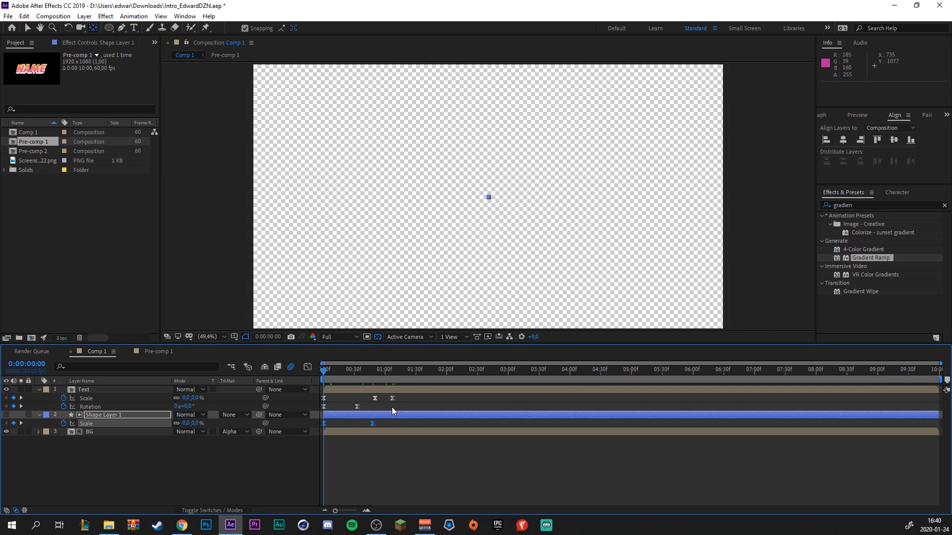
{"action": "key", "text": "space"}
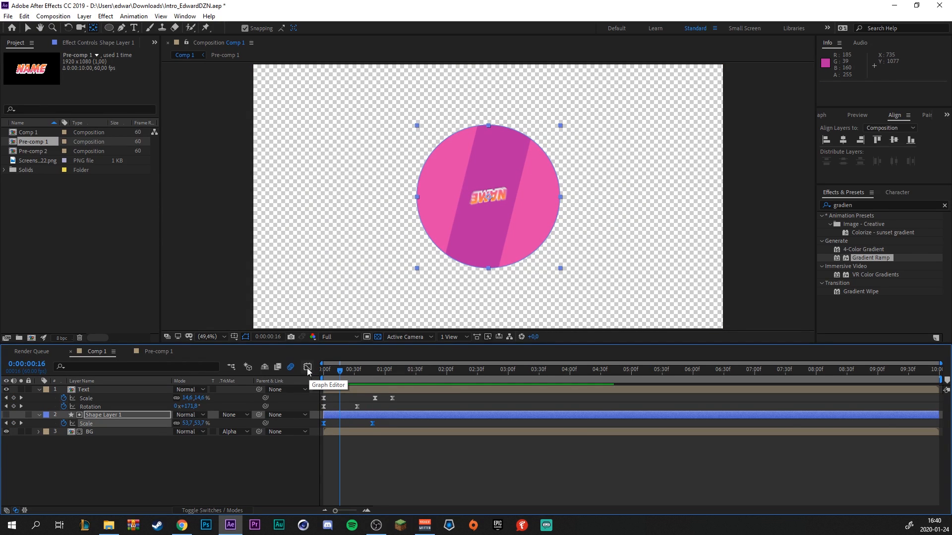
Lengthen the first scale keyframe's outgoing influence on Shape Layer 1's speed graph for a slower start.
{"action": "left_click", "coordinate": [308, 370]}
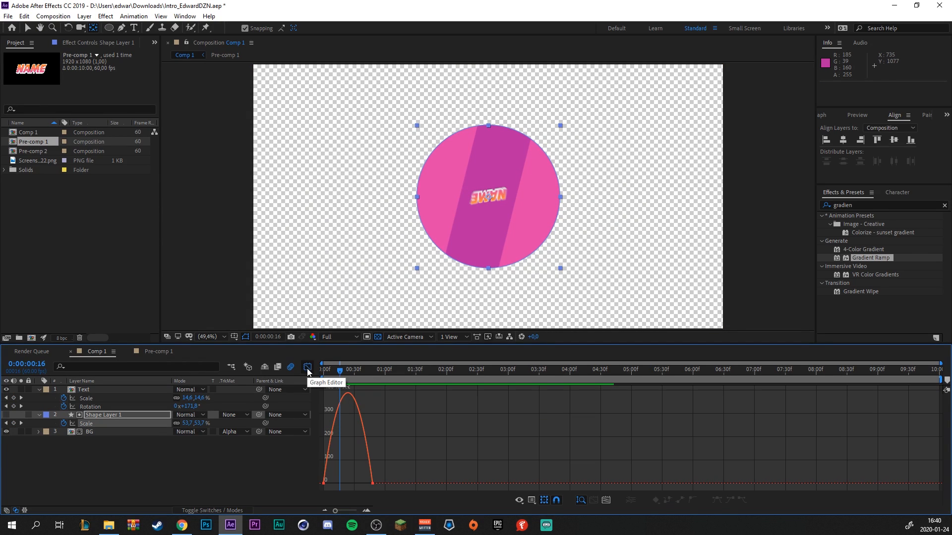
{"action": "left_click", "coordinate": [324, 484]}
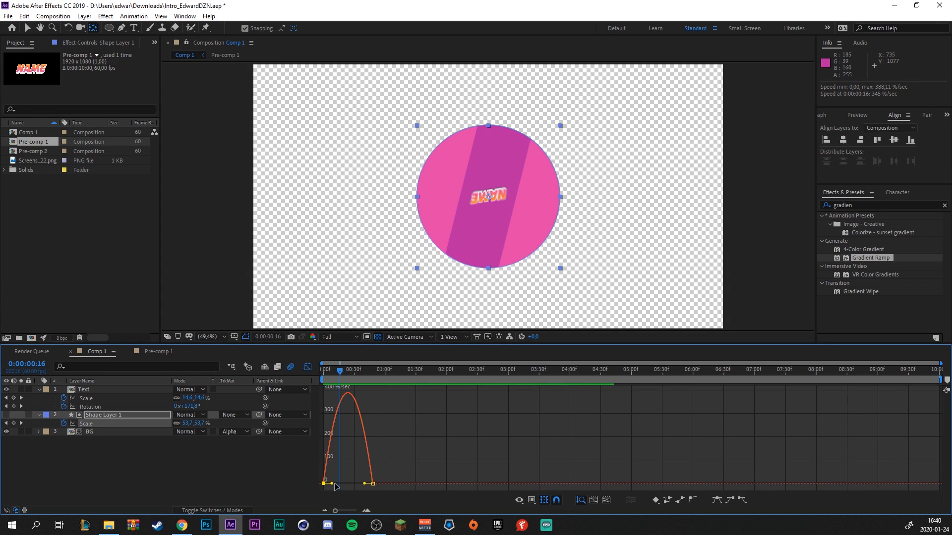
{"action": "left_click_drag", "start_coordinate": [335, 486], "coordinate": [363, 486]}
{"action": "left_click", "coordinate": [308, 368]}
Play and scrub through the opening of Comp 1 to check the circle reveal against the title's animation.
{"action": "left_click_drag", "start_coordinate": [341, 372], "coordinate": [287, 381]}
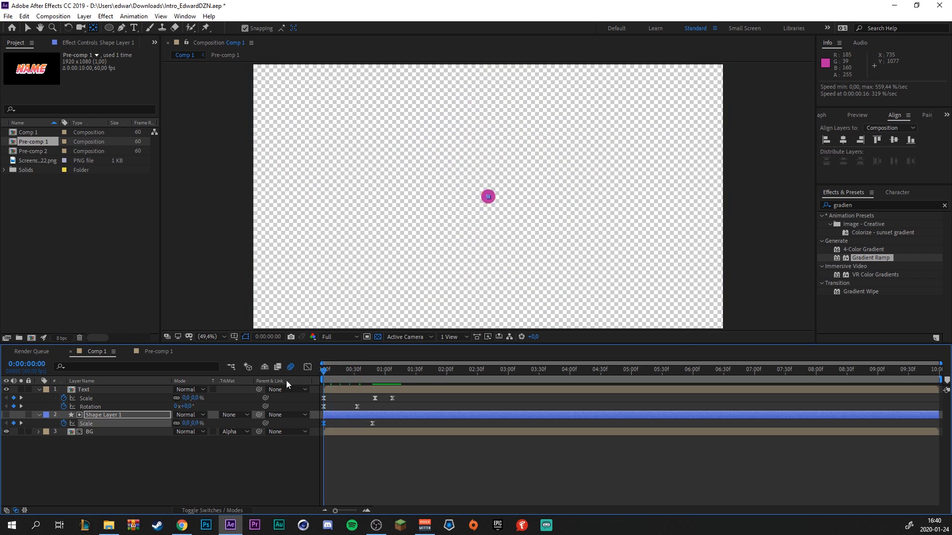
{"action": "key", "text": "space"}
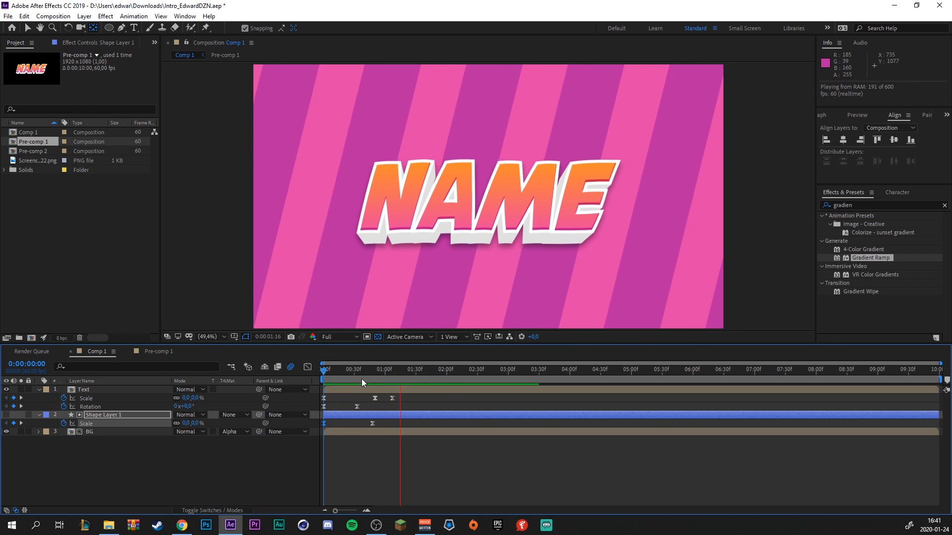
{"action": "key", "text": "space"}
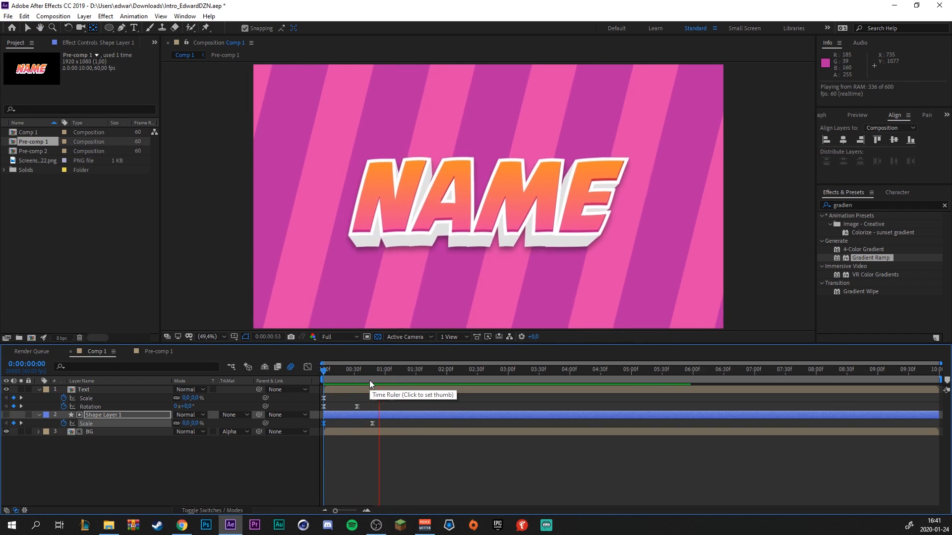
{"action": "key", "text": "space"}
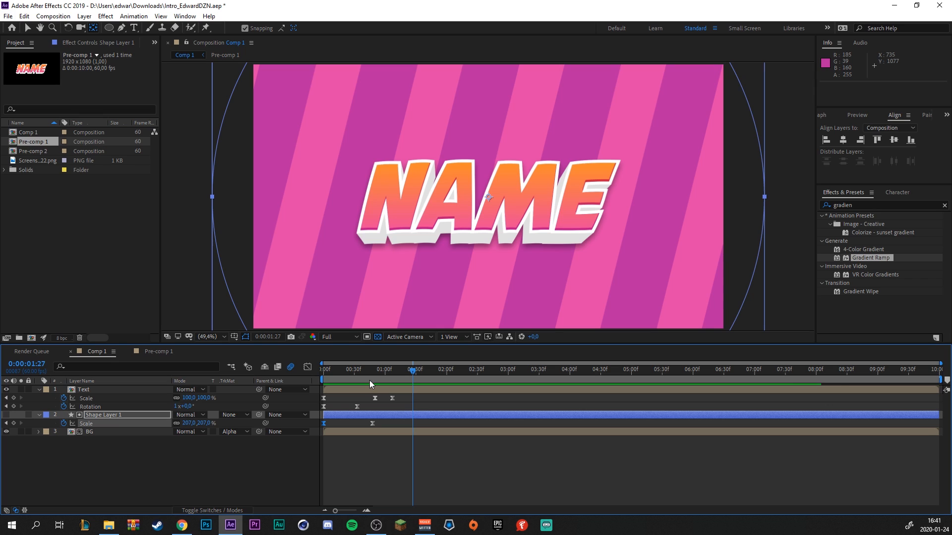
{"action": "left_click_drag", "start_coordinate": [367, 372], "coordinate": [341, 375]}
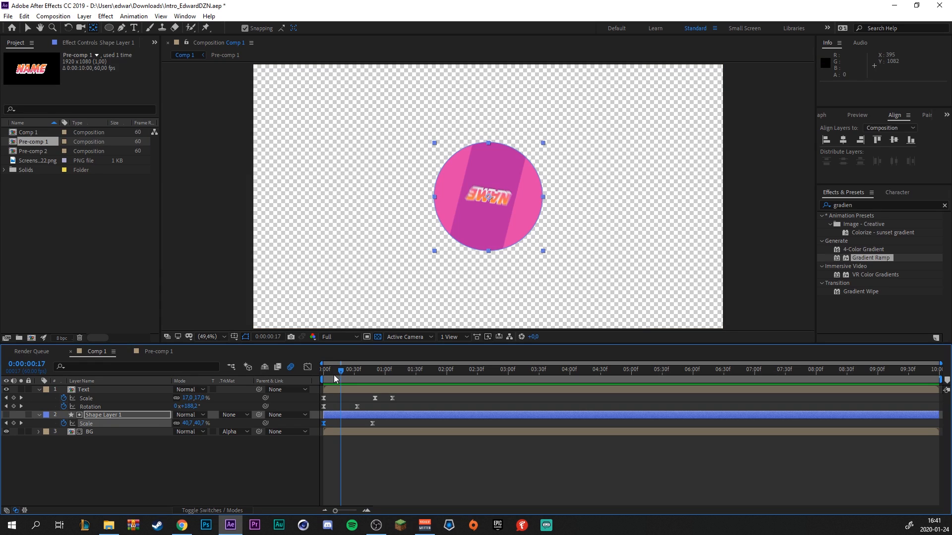
{"action": "left_click_drag", "start_coordinate": [347, 370], "coordinate": [371, 372]}
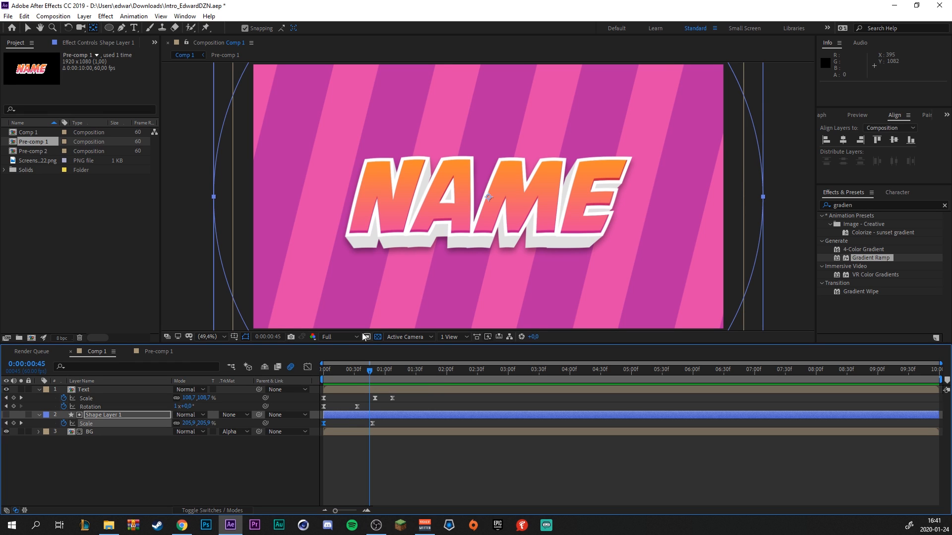
{"action": "mouse_move", "coordinate": [370, 375]}
{"action": "left_mouse_down"}
{"action": "mouse_move", "coordinate": [357, 376]}
{"action": "mouse_move", "coordinate": [399, 377]}
{"action": "mouse_move", "coordinate": [355, 384]}
{"action": "left_mouse_up"}
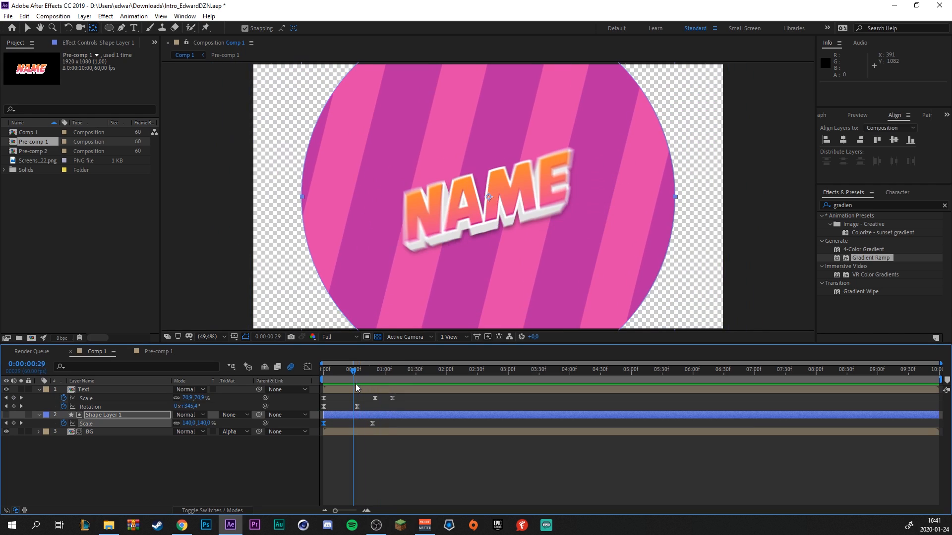
{"action": "left_click", "coordinate": [865, 119]}
{"action": "left_click", "coordinate": [866, 129]}
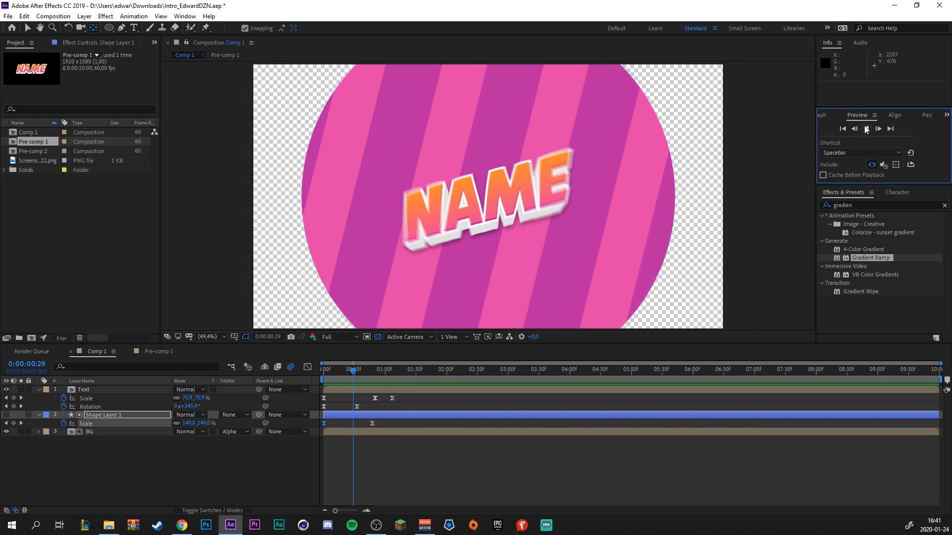
{"action": "key", "text": "space"}
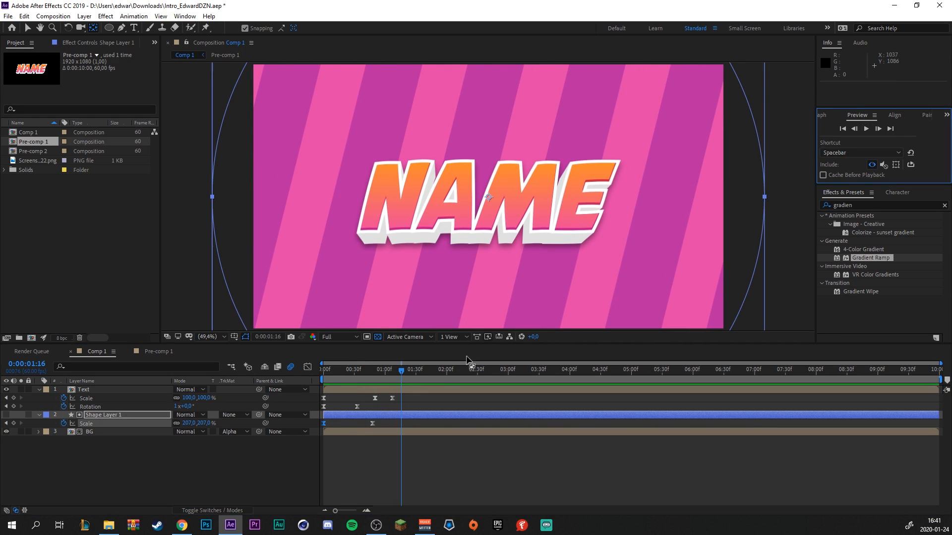
Collapse the layers' keyframed properties and set the Ellipse tool to no fill with a solid-color stroke.
{"action": "left_click", "coordinate": [125, 476]}
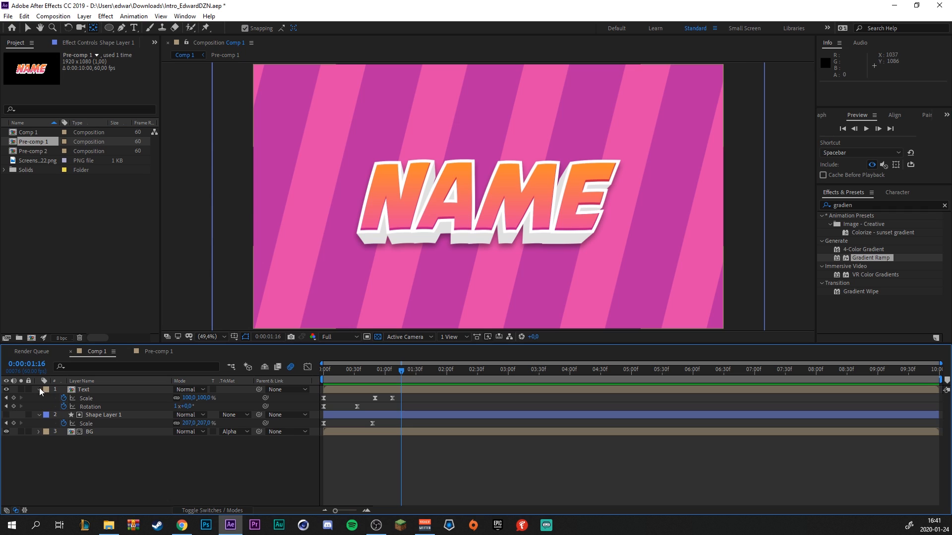
{"action": "key", "text": "u"}
{"action": "left_click", "coordinate": [110, 31]}
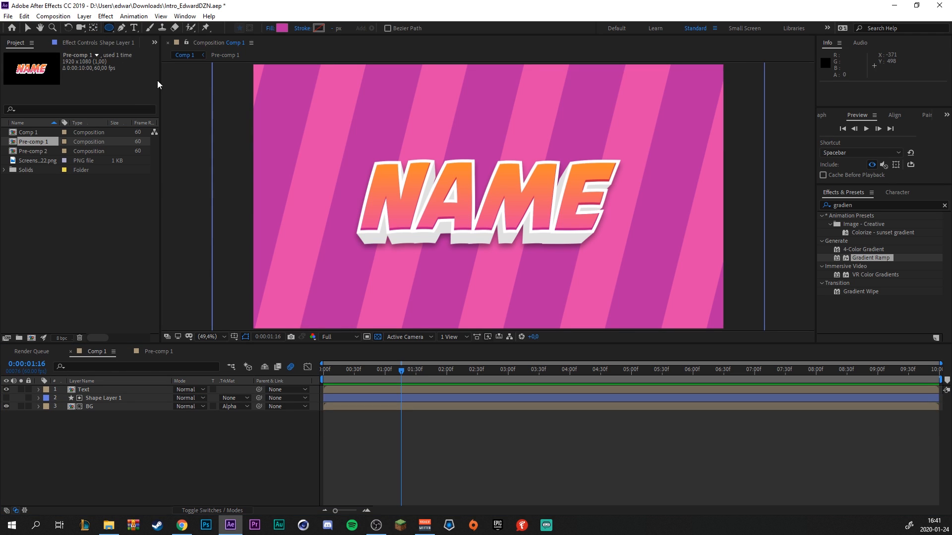
{"action": "left_click", "coordinate": [273, 28]}
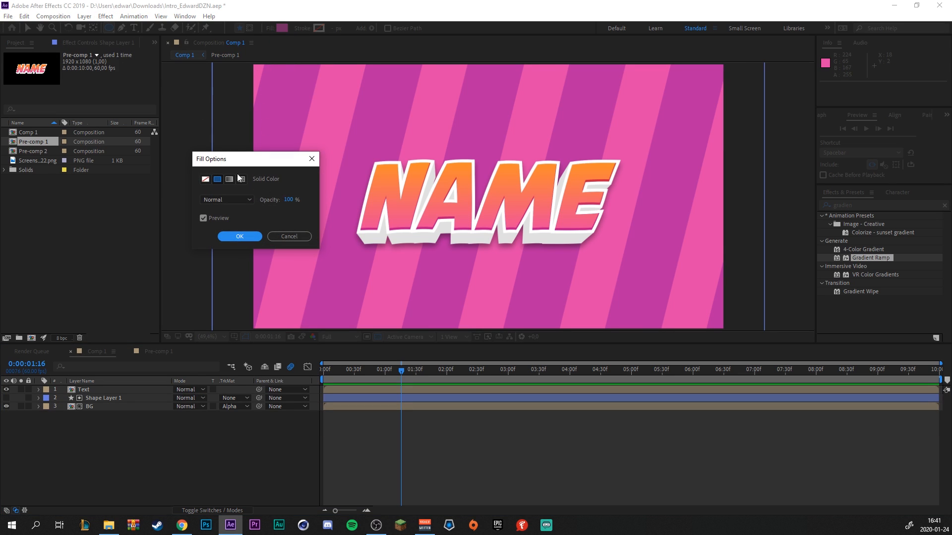
{"action": "left_click", "coordinate": [205, 180]}
{"action": "left_click", "coordinate": [239, 236]}
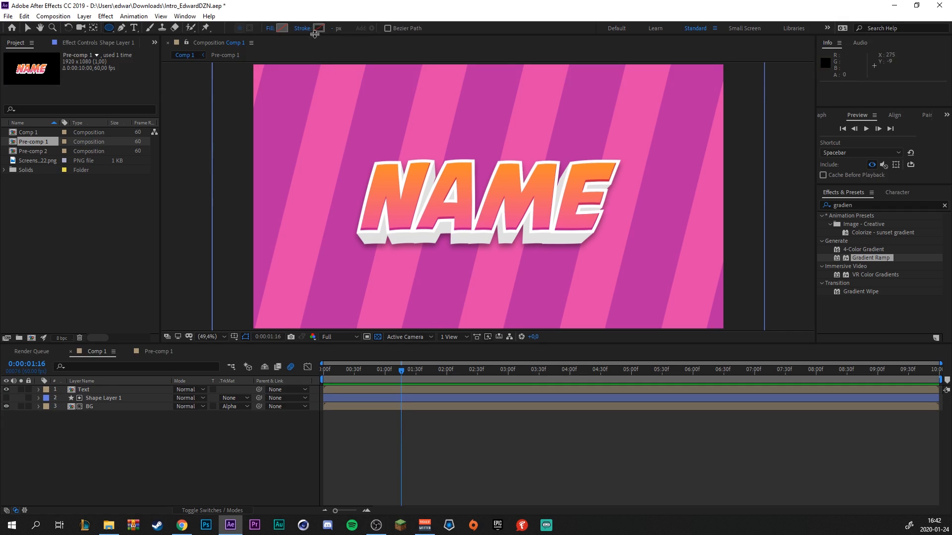
{"action": "left_click", "coordinate": [305, 29]}
{"action": "left_click", "coordinate": [217, 179]}
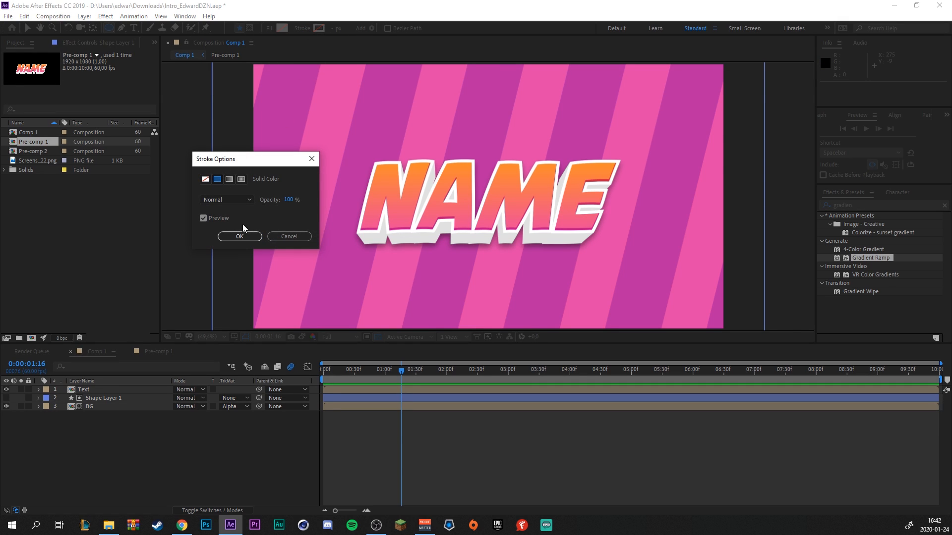
{"action": "left_click", "coordinate": [240, 237]}
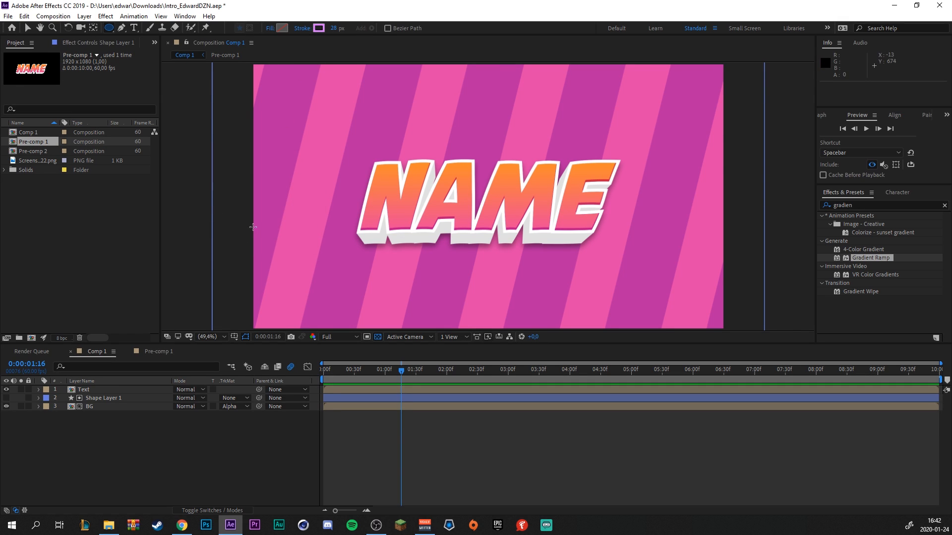
Change the Ellipse tool's stroke color to a lighter, pinker purple.
{"action": "left_click", "coordinate": [319, 29]}
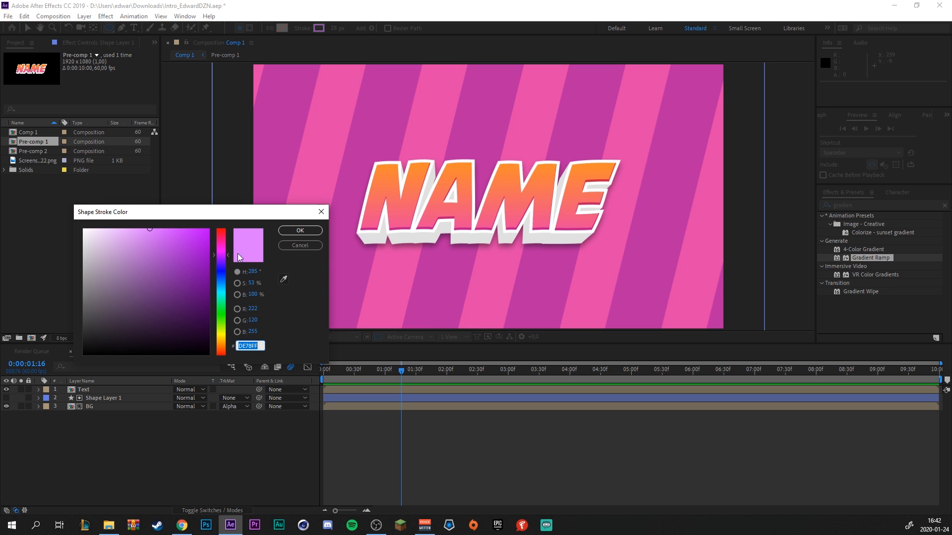
{"action": "left_click_drag", "start_coordinate": [220, 254], "coordinate": [224, 251]}
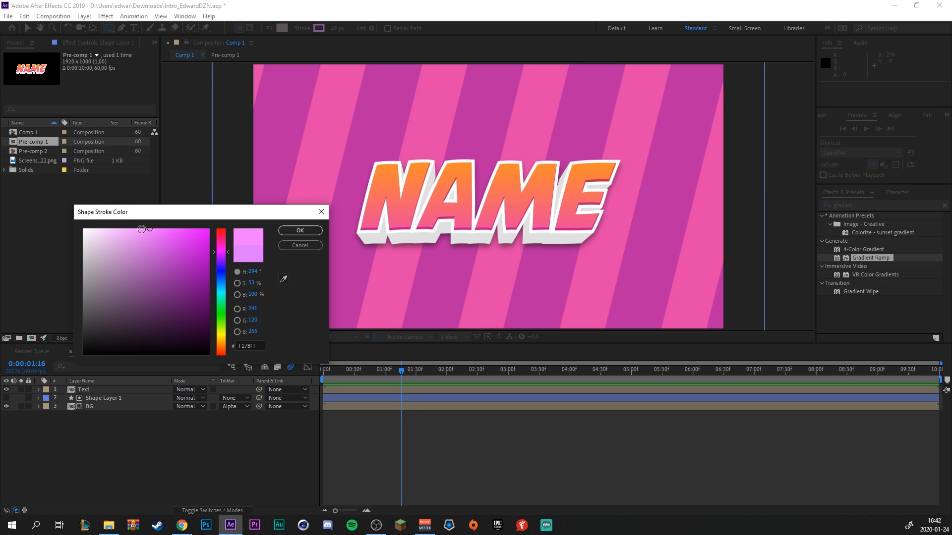
{"action": "left_click", "coordinate": [145, 228]}
{"action": "left_click", "coordinate": [311, 231]}
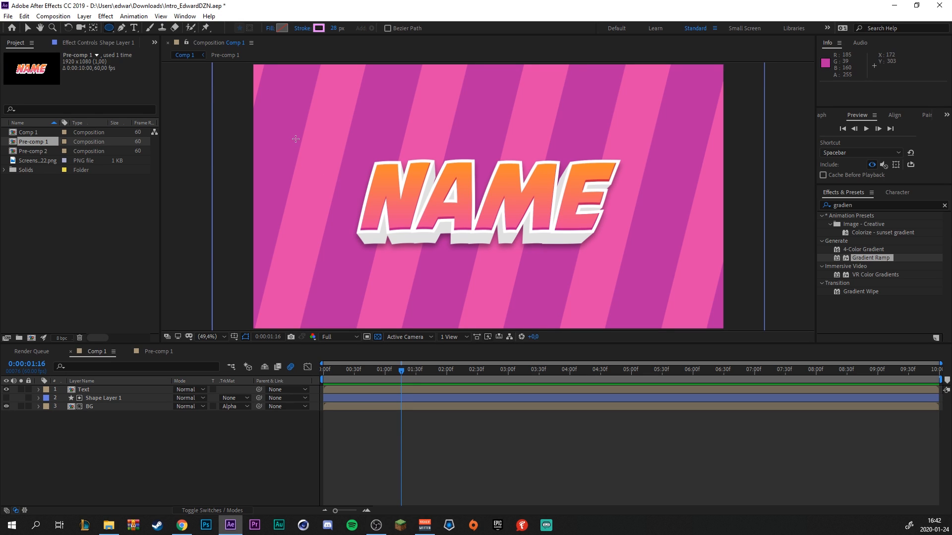
Draw a circle just left of the NAME title with a 40 px stroke, and delete its Fill 1 property.
{"action": "left_click_drag", "start_coordinate": [296, 139], "coordinate": [352, 202]}
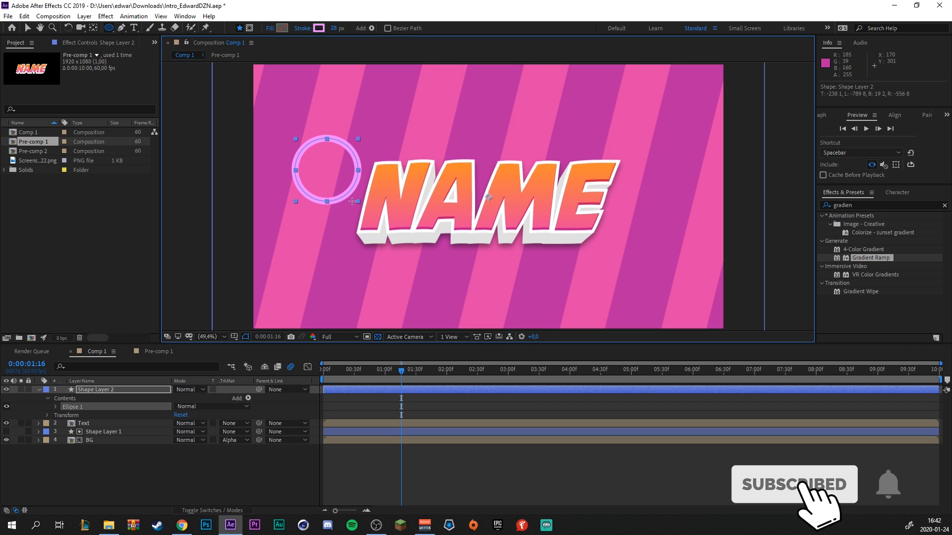
{"action": "left_click_drag", "start_coordinate": [334, 29], "coordinate": [341, 28]}
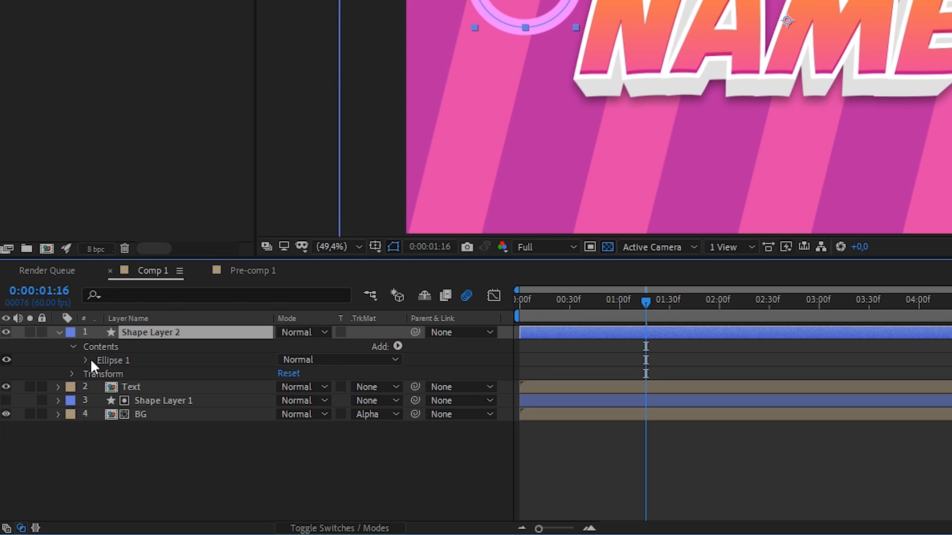
{"action": "left_click", "coordinate": [86, 360]}
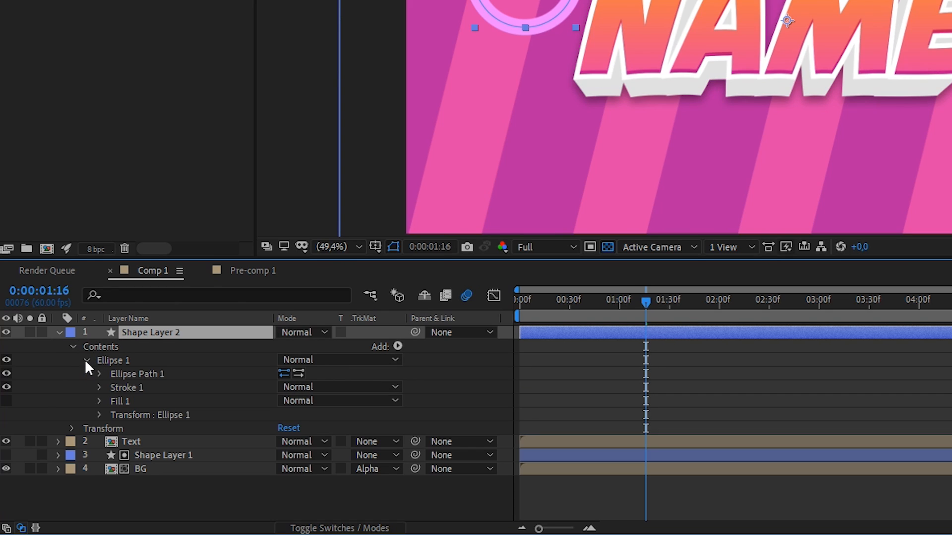
{"action": "left_click", "coordinate": [120, 400]}
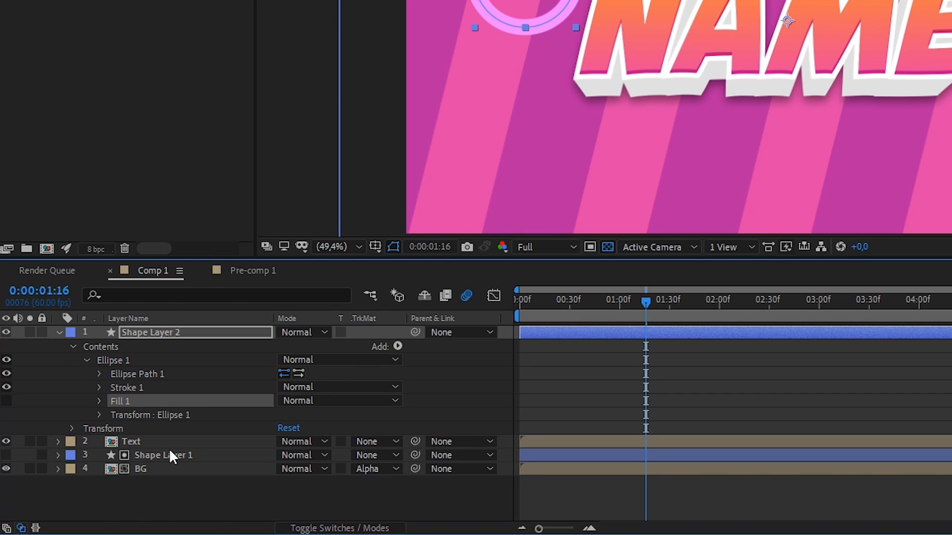
{"action": "key", "text": "Delete"}
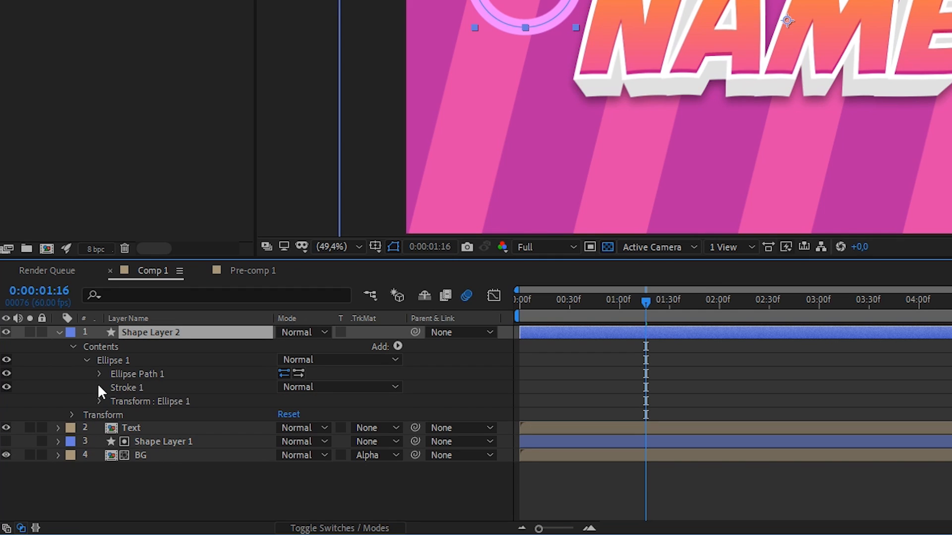
Keyframe the scale in Ellipse 1's own transform at 0 % at 0:00:01:16.
{"action": "left_click", "coordinate": [100, 388]}
{"action": "scroll", "coordinate": [101, 468], "scroll_direction": "down", "scroll_amount": 3}
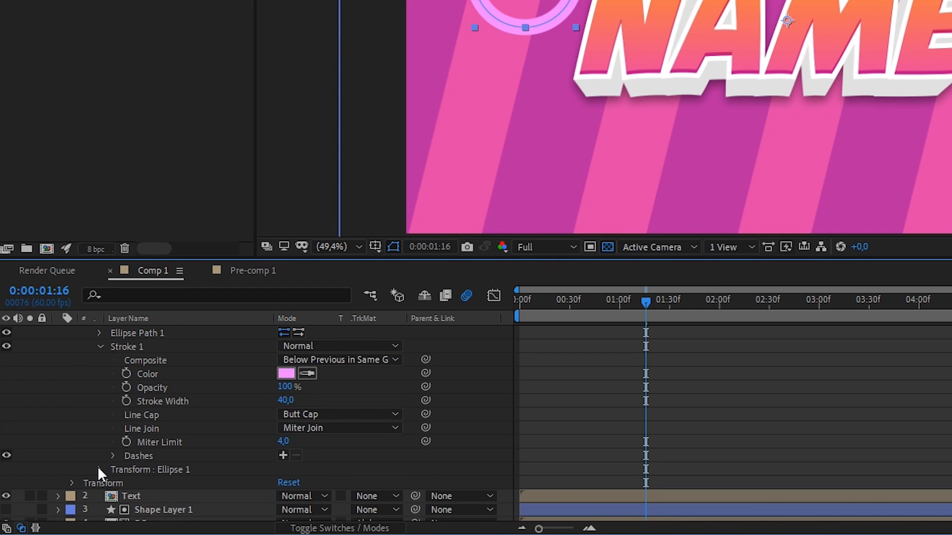
{"action": "left_click", "coordinate": [99, 468]}
{"action": "scroll", "coordinate": [104, 468], "scroll_direction": "down", "scroll_amount": 3}
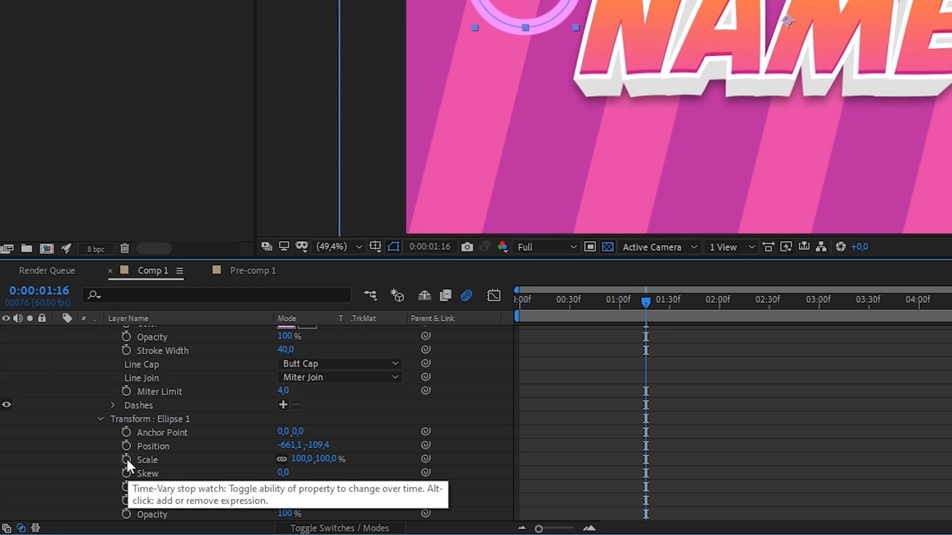
{"action": "left_click", "coordinate": [126, 458]}
{"action": "left_click", "coordinate": [300, 460]}
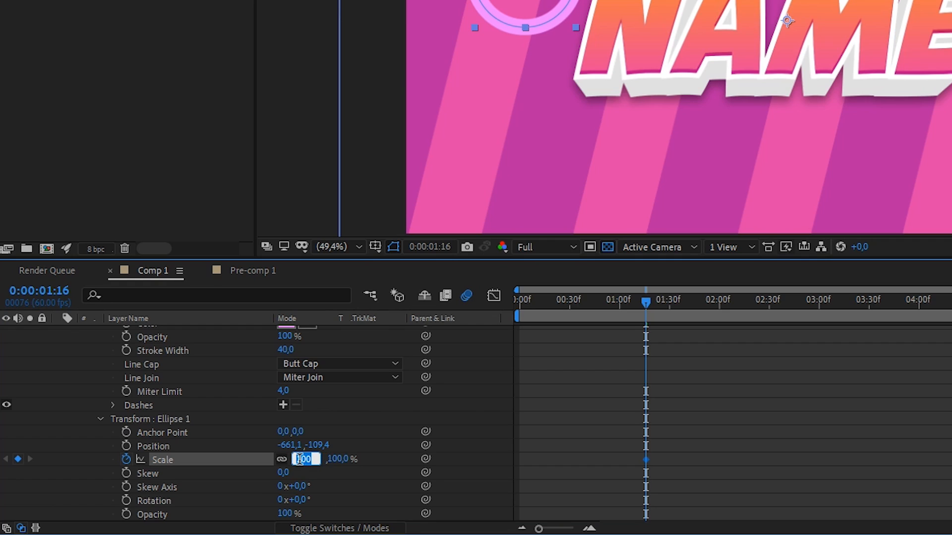
{"action": "type", "text": "0"}
{"action": "key", "text": "Return"}
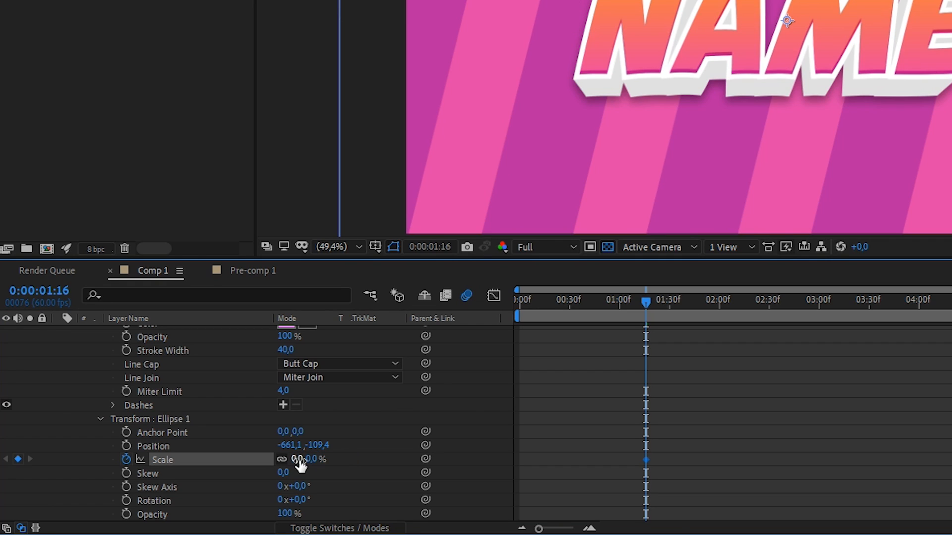
Set Ellipse 1's scale to 100 % at 0:00:01:38 and preview the circle growing.
{"action": "left_click", "coordinate": [688, 299]}
{"action": "mouse_move", "coordinate": [687, 297]}
{"action": "left_mouse_down"}
{"action": "mouse_move", "coordinate": [674, 299]}
{"action": "mouse_move", "coordinate": [683, 299]}
{"action": "left_mouse_up"}
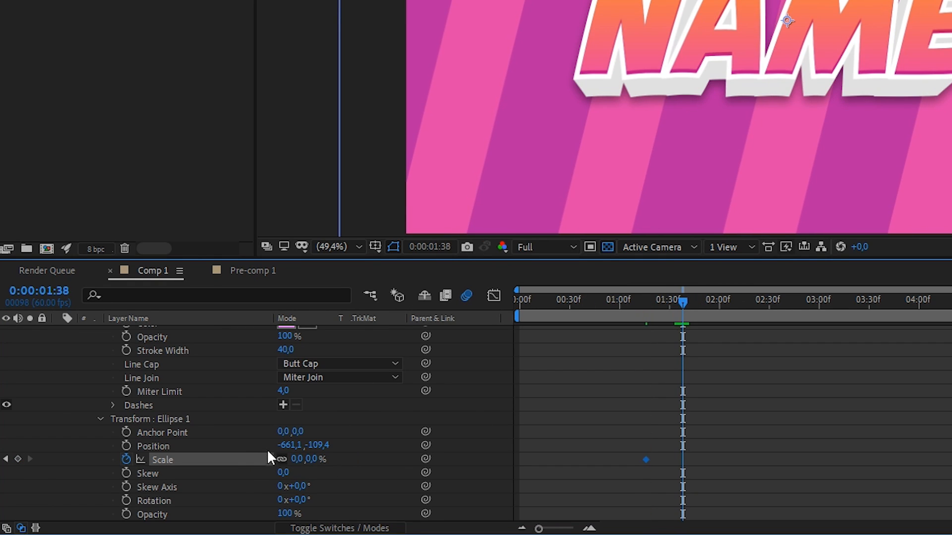
{"action": "left_click", "coordinate": [303, 458]}
{"action": "type", "text": "100"}
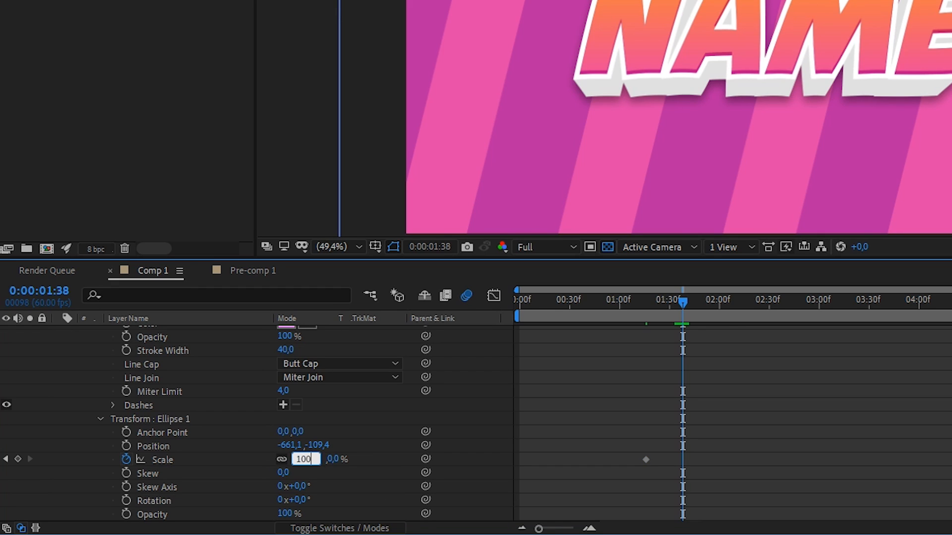
{"action": "key", "text": "Return"}
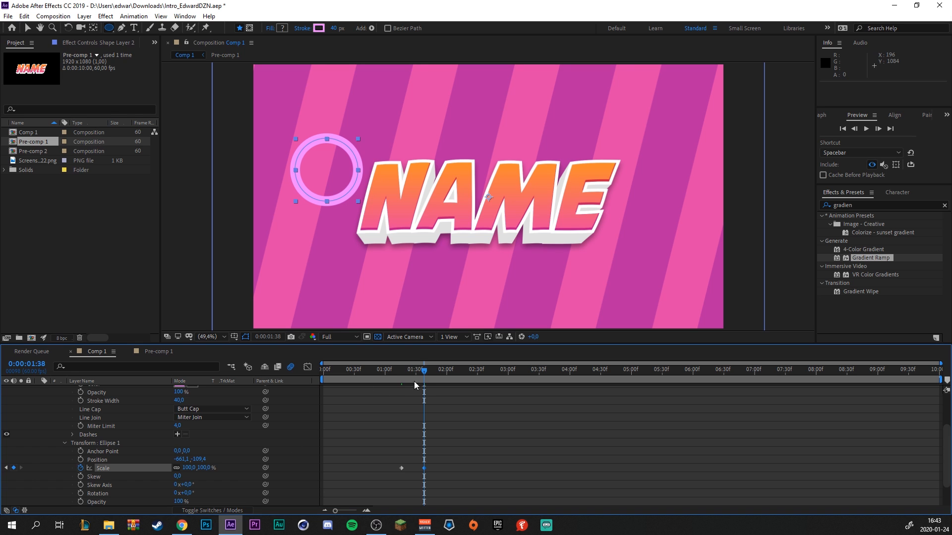
{"action": "key", "text": "space"}
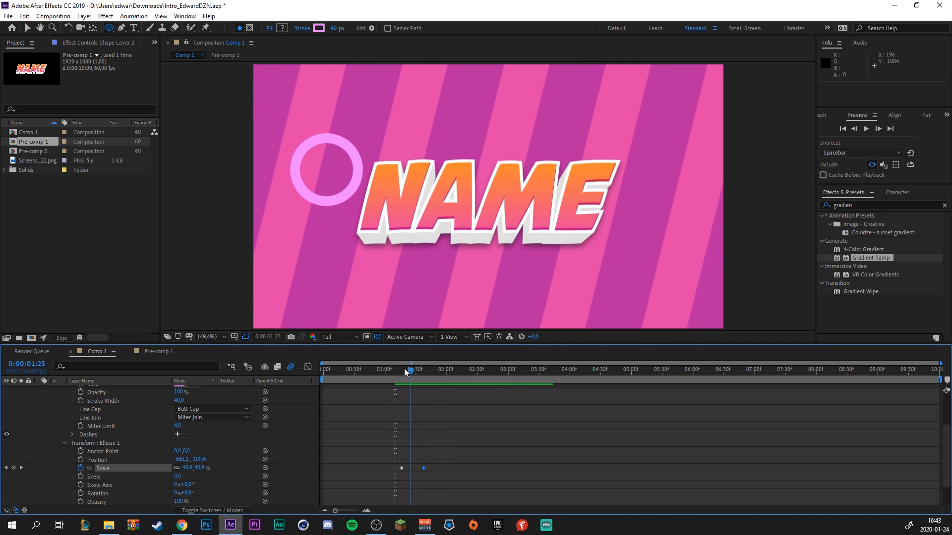
{"action": "mouse_move", "coordinate": [410, 371]}
{"action": "left_mouse_down"}
{"action": "mouse_move", "coordinate": [423, 374]}
{"action": "mouse_move", "coordinate": [418, 381]}
{"action": "left_mouse_up"}
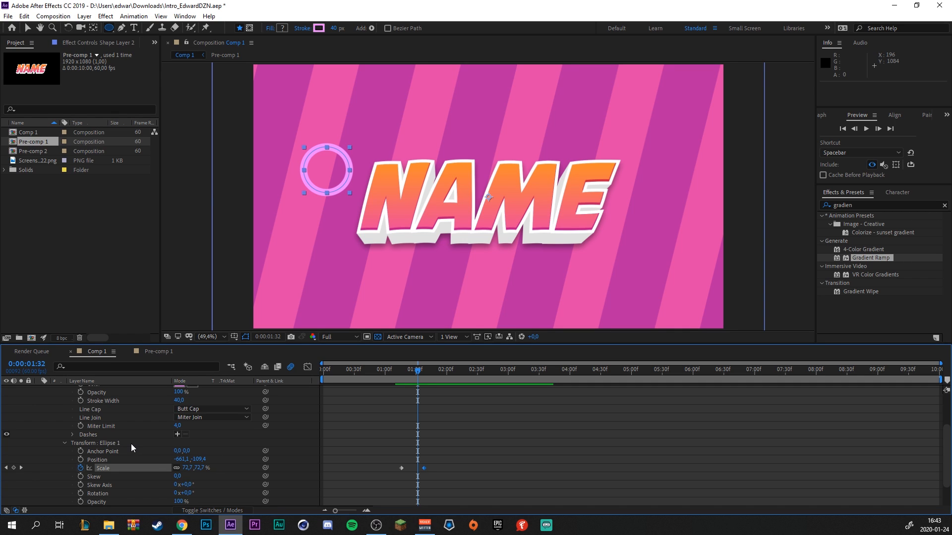
Add a stroke width keyframe for Ellipse 1 at 0:00:01:16 and show only Shape Layer 2's keyframed properties.
{"action": "left_click_drag", "start_coordinate": [415, 371], "coordinate": [402, 372]}
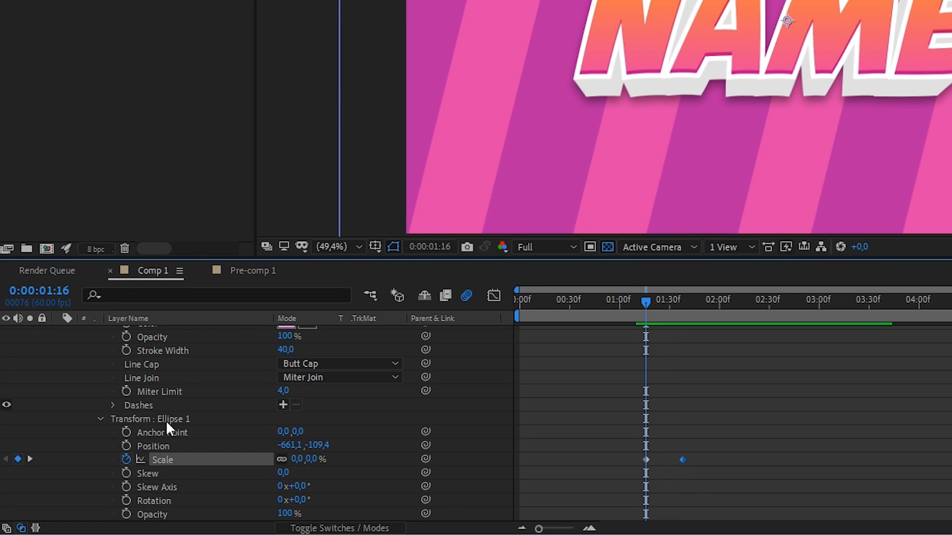
{"action": "left_click", "coordinate": [127, 349]}
{"action": "scroll", "coordinate": [227, 382], "scroll_direction": "up", "scroll_amount": 3}
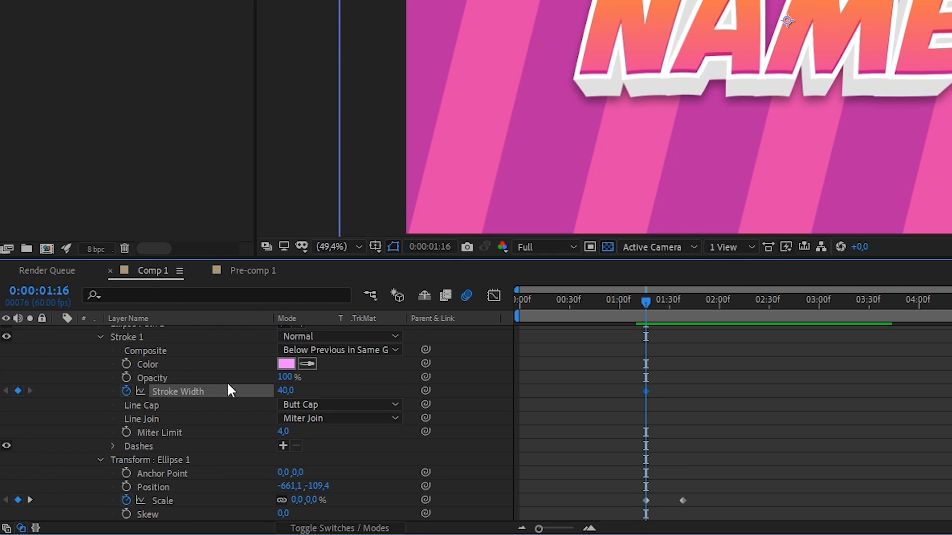
{"action": "scroll", "coordinate": [178, 424], "scroll_direction": "up", "scroll_amount": 1}
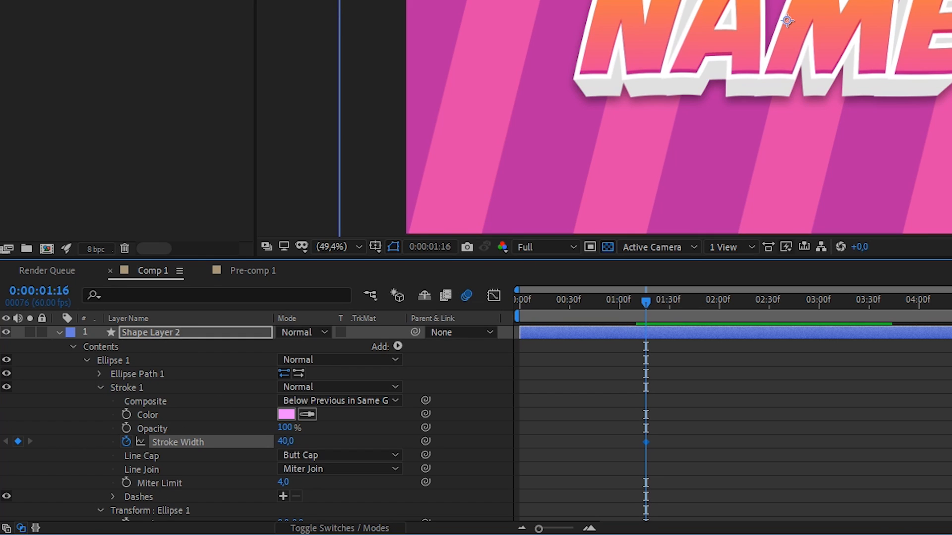
{"action": "key", "text": "u"}
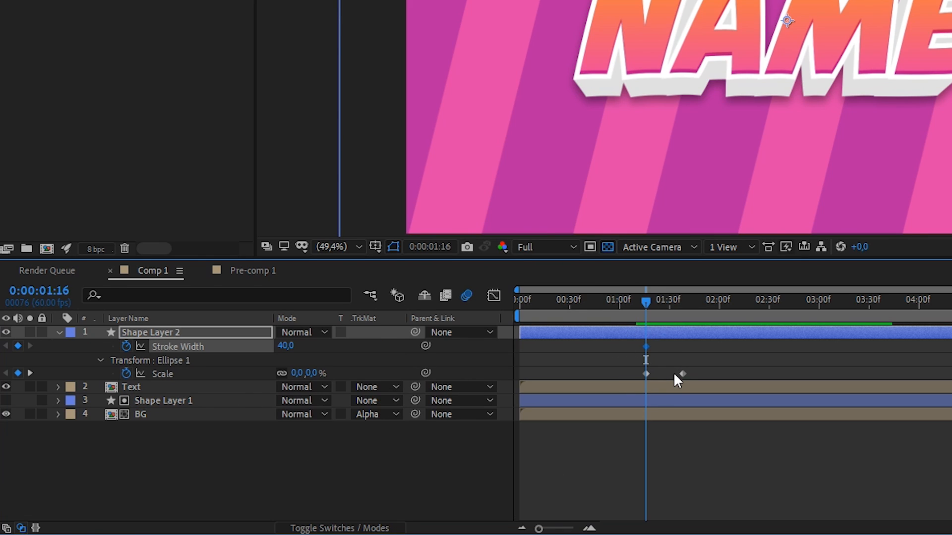
Set Ellipse 1's stroke width to 0 at 0:00:01:38, where the scale animation ends.
{"action": "left_click_drag", "start_coordinate": [645, 300], "coordinate": [685, 299]}
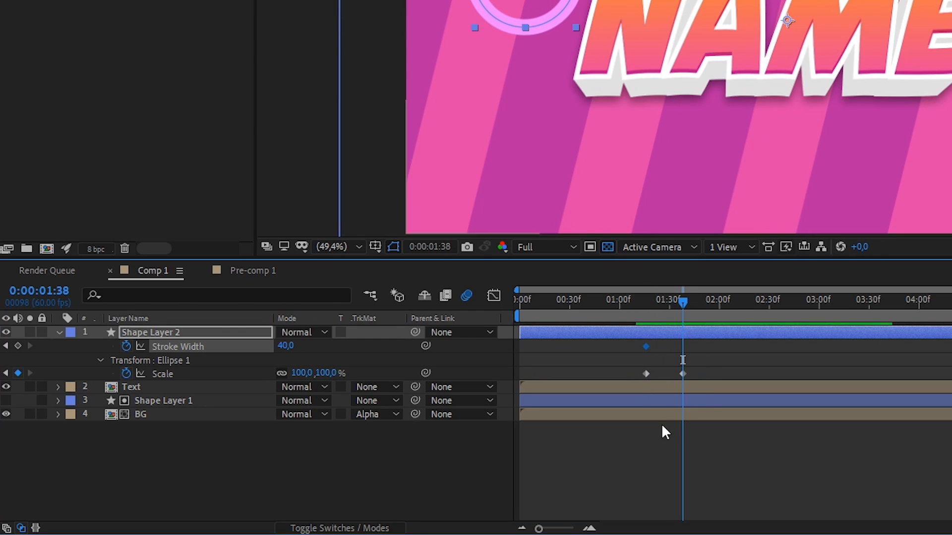
{"action": "left_click", "coordinate": [289, 346]}
{"action": "type", "text": "0"}
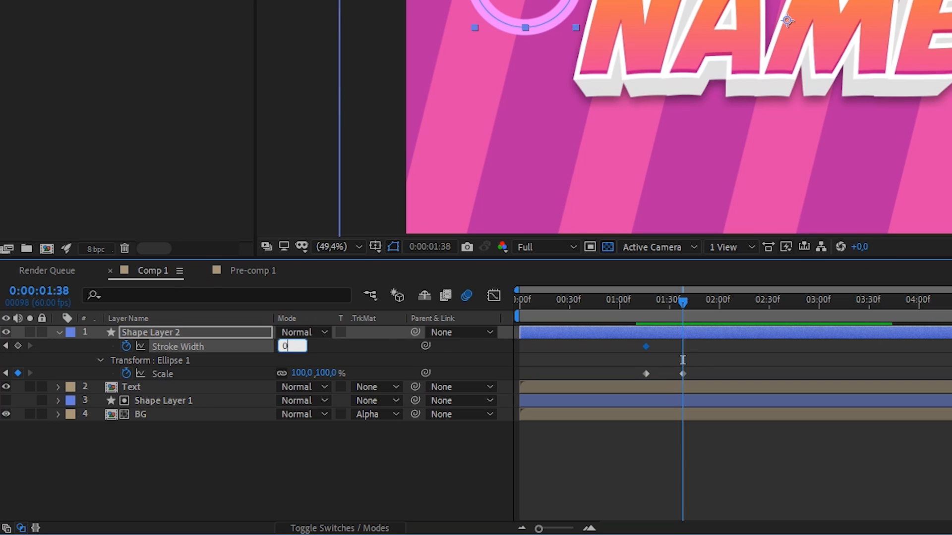
{"action": "key", "text": "Return"}
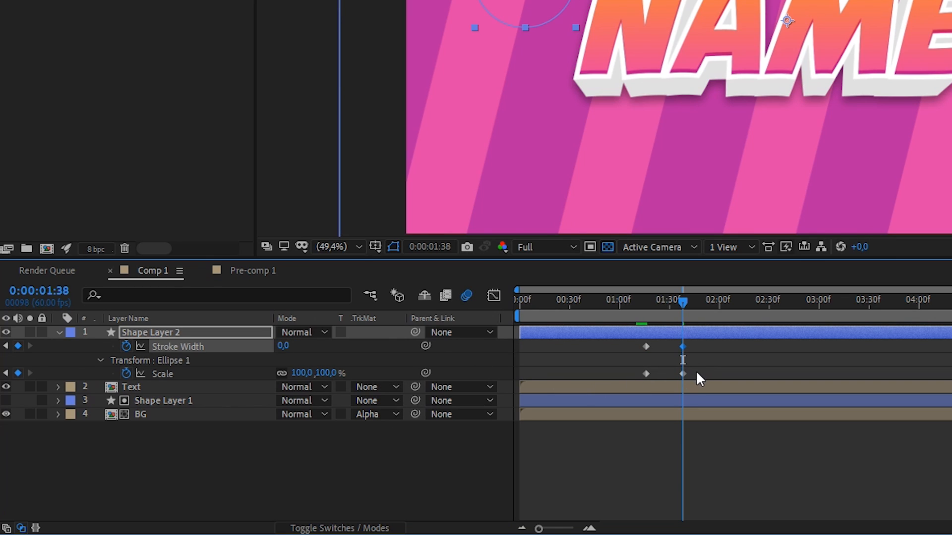
Apply Easy Ease to all stroke width and scale keyframes of Shape Layer 2 and preview the circle animation.
{"action": "left_click_drag", "start_coordinate": [697, 374], "coordinate": [629, 336]}
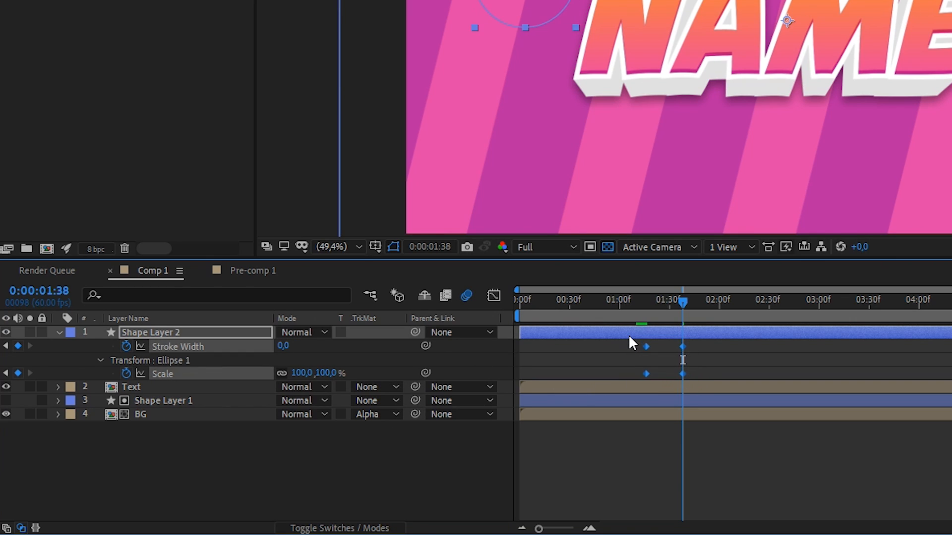
{"action": "key", "text": "F9"}
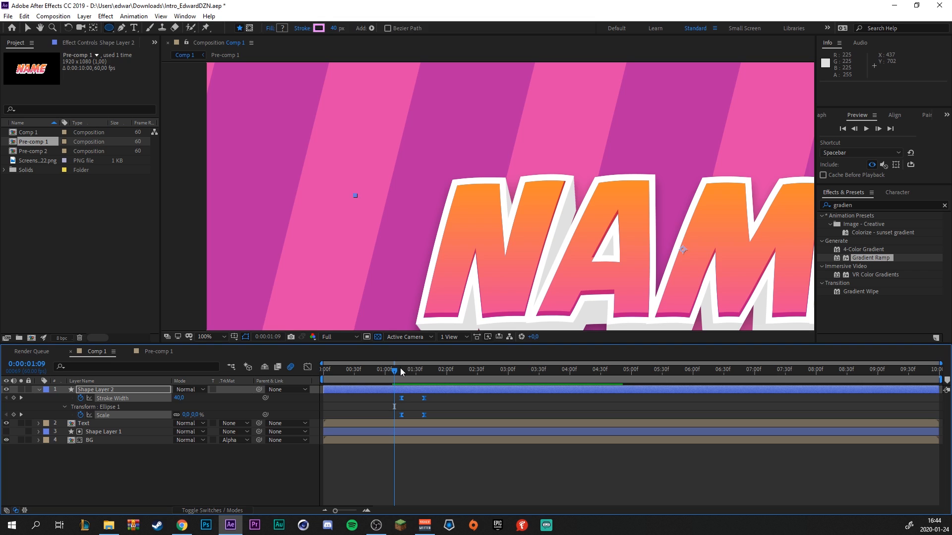
{"action": "key", "text": "space"}
{"action": "key", "text": "space"}
{"action": "mouse_move", "coordinate": [401, 372]}
{"action": "left_mouse_down"}
{"action": "mouse_move", "coordinate": [395, 378]}
{"action": "mouse_move", "coordinate": [412, 372]}
{"action": "left_mouse_up"}
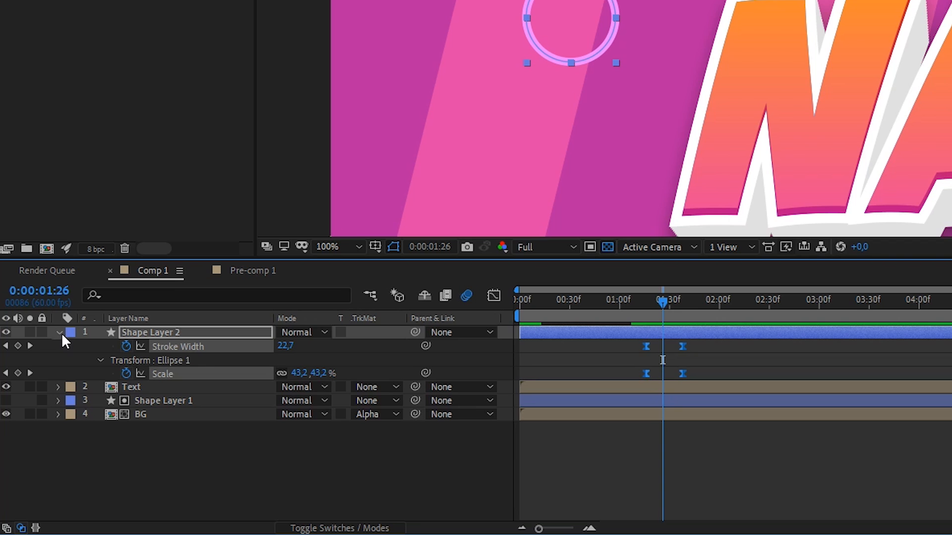
Add dashes to Ellipse 1's stroke with dash 5 and gap 13, and set the line cap to Round Cap.
{"action": "left_click", "coordinate": [40, 390]}
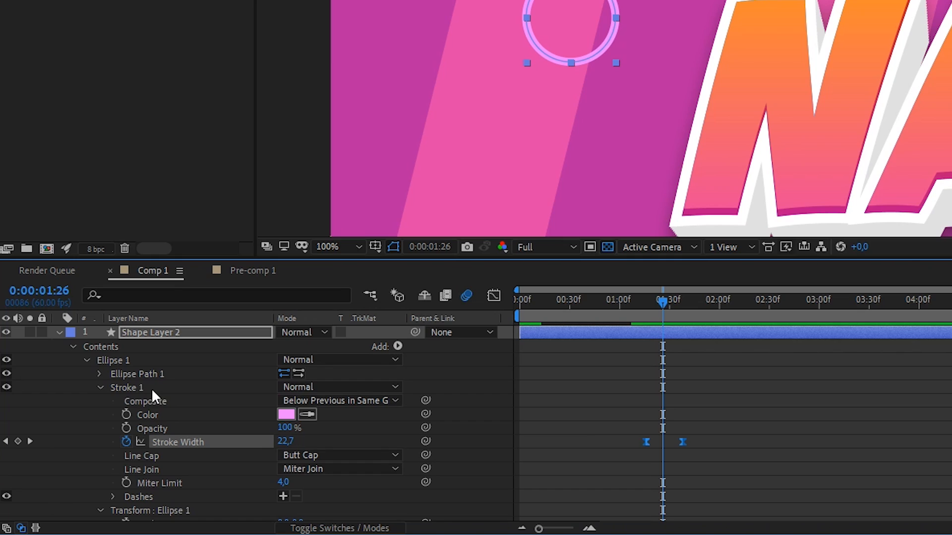
{"action": "scroll", "coordinate": [247, 415], "scroll_direction": "down", "scroll_amount": 1}
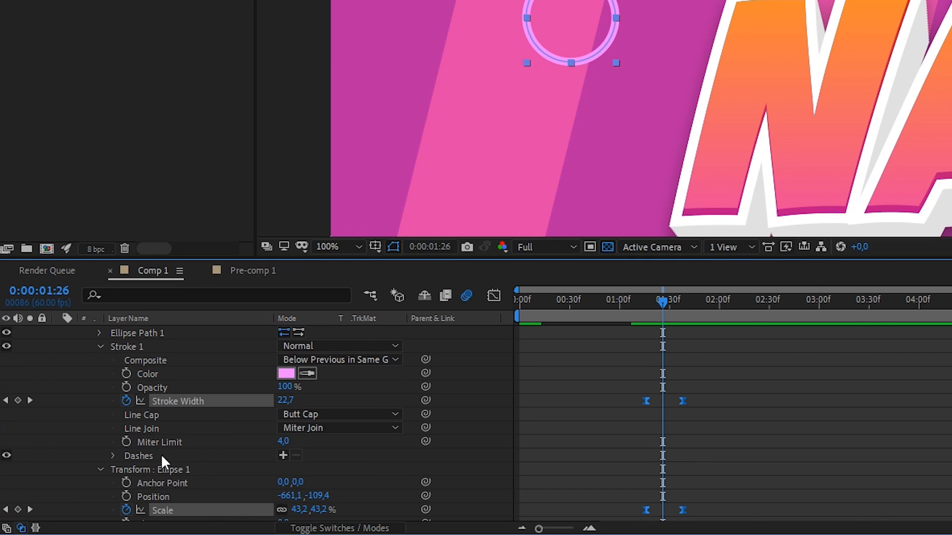
{"action": "left_click", "coordinate": [282, 455]}
{"action": "left_click", "coordinate": [282, 455]}
{"action": "scroll", "coordinate": [275, 398], "scroll_direction": "down", "scroll_amount": 1}
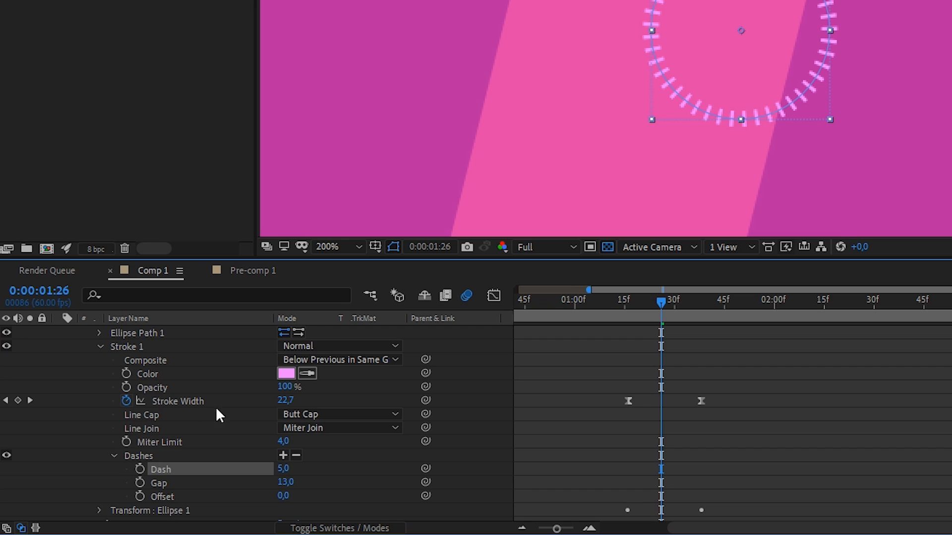
{"action": "left_click", "coordinate": [315, 416]}
{"action": "left_click", "coordinate": [319, 448]}
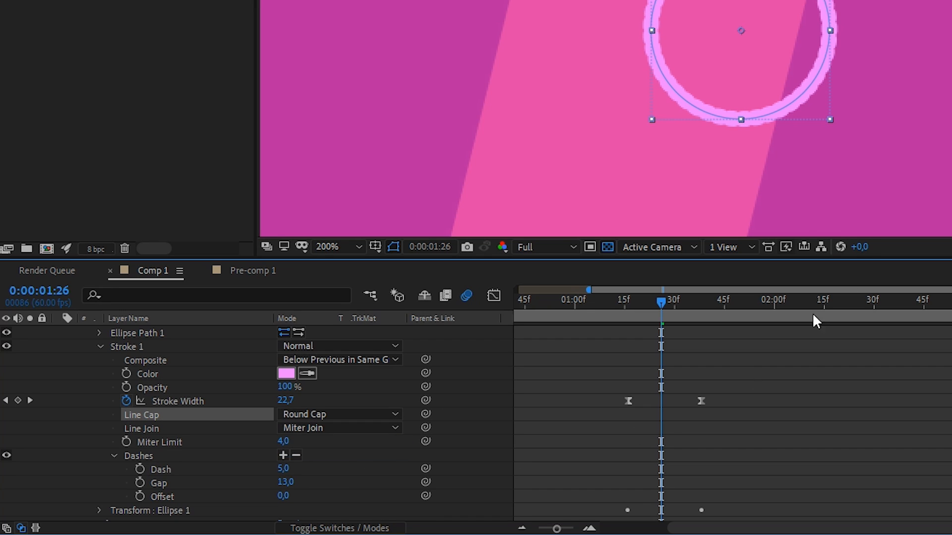
Try Butt Cap as the line cap of the circle's dashed stroke and switch it back to Round Cap.
{"action": "left_click", "coordinate": [330, 418]}
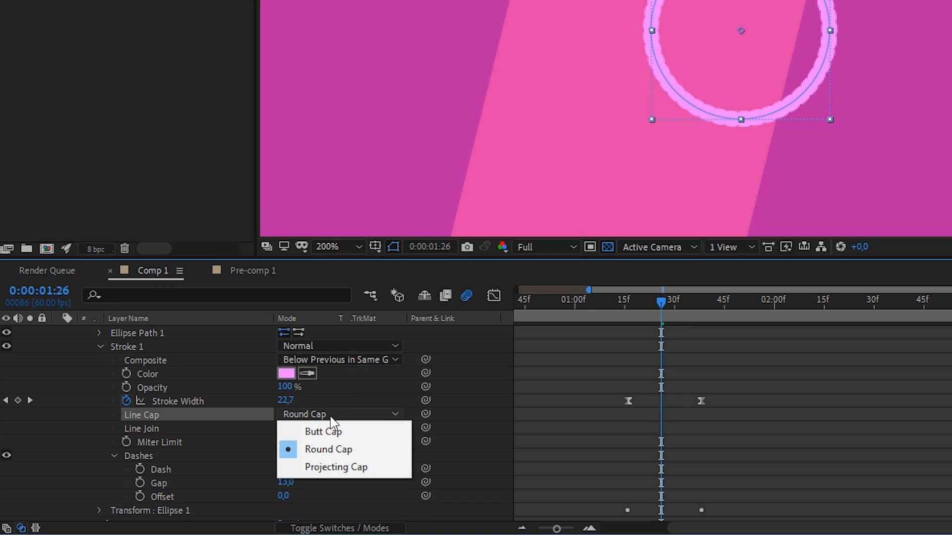
{"action": "left_click", "coordinate": [348, 450]}
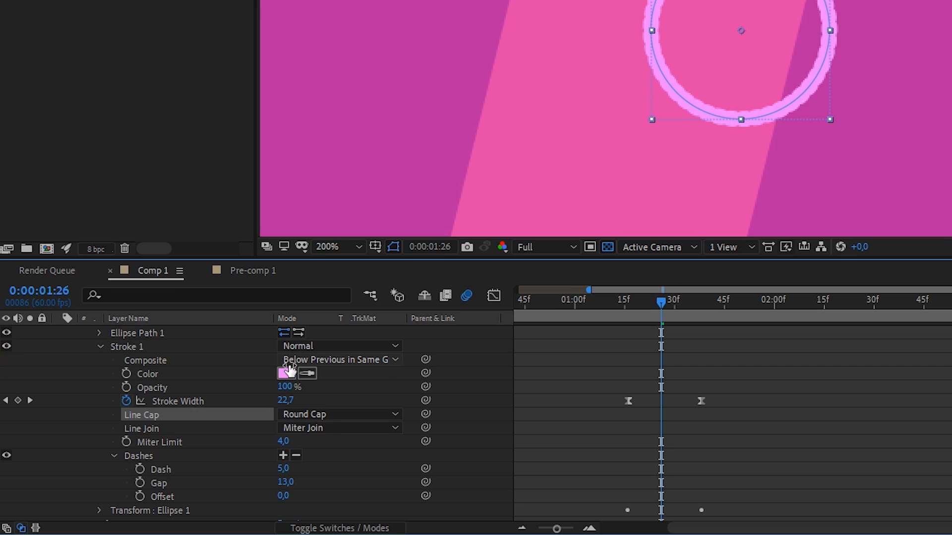
{"action": "left_click", "coordinate": [328, 416]}
{"action": "left_click", "coordinate": [321, 432]}
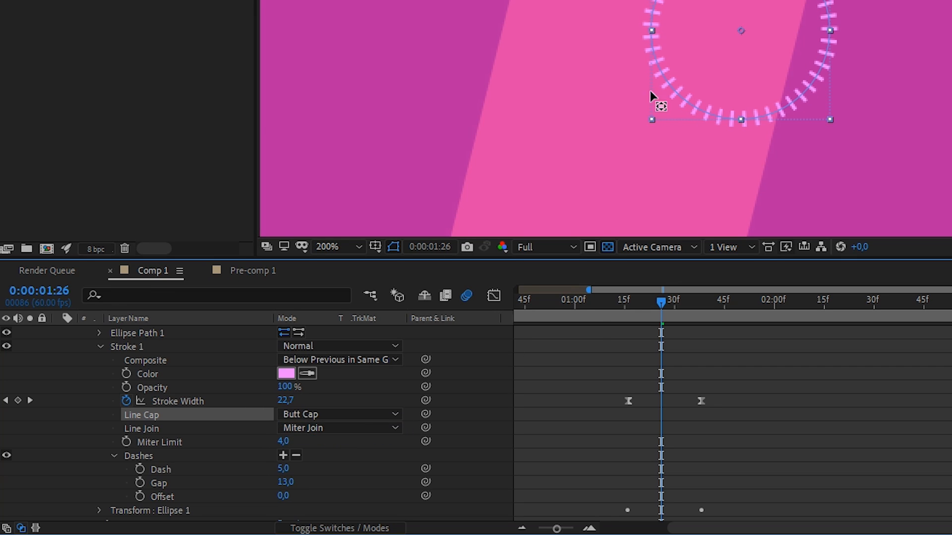
{"action": "left_click", "coordinate": [336, 414]}
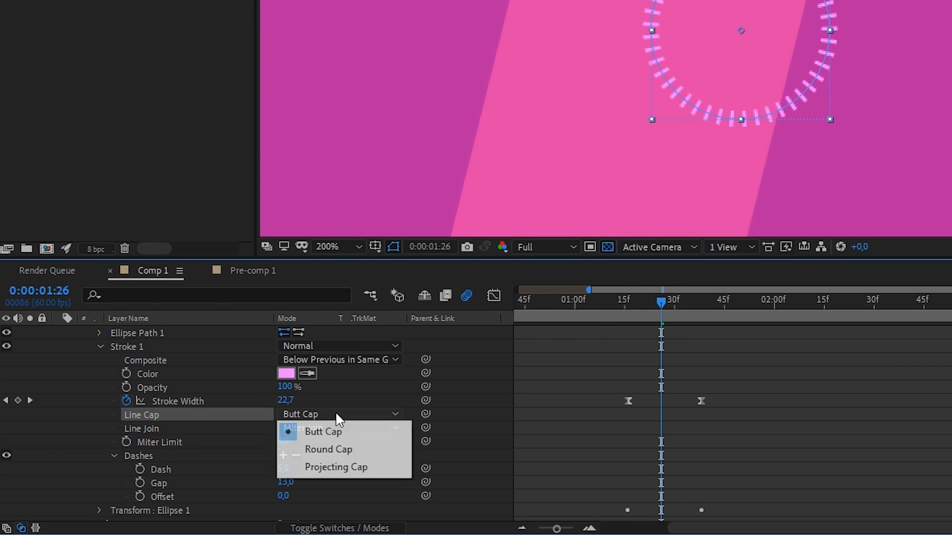
{"action": "left_click", "coordinate": [359, 453]}
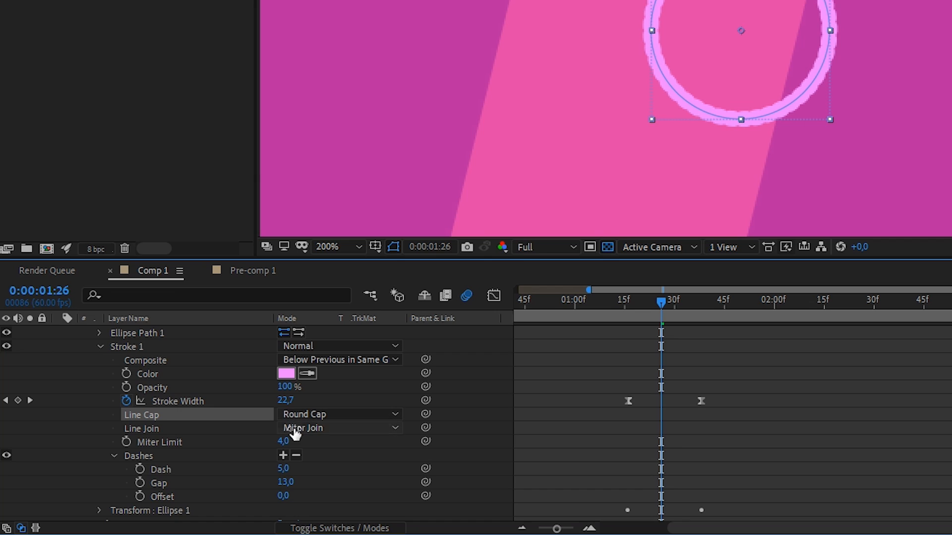
Set the stroke's Dash to 0 and its Gap to 51 so the circle becomes a ring of dots.
{"action": "left_click", "coordinate": [281, 470]}
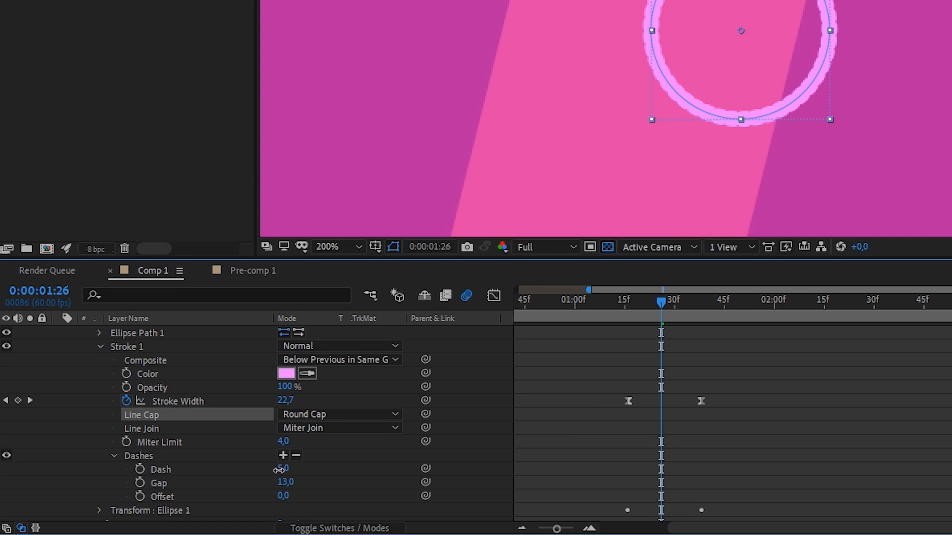
{"action": "type", "text": "0"}
{"action": "left_click", "coordinate": [355, 467]}
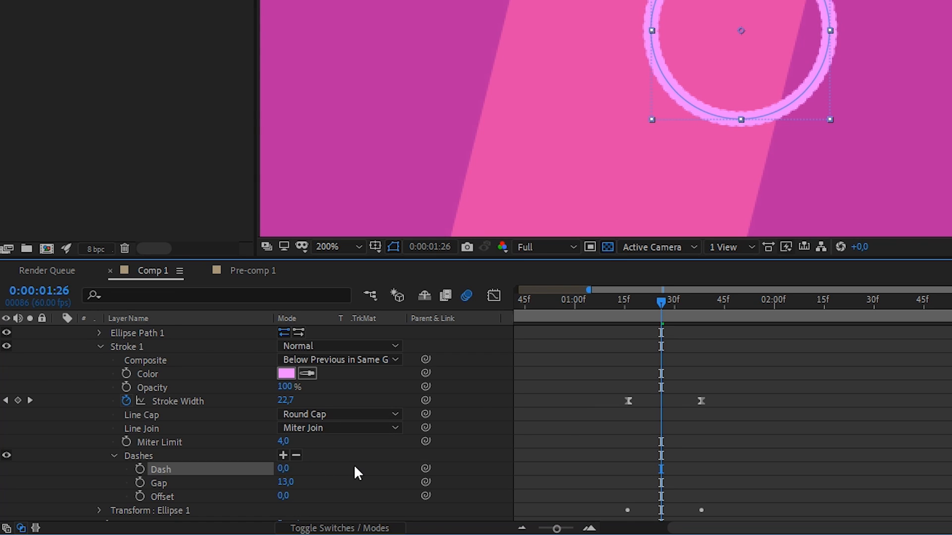
{"action": "left_click_drag", "start_coordinate": [286, 482], "coordinate": [320, 483]}
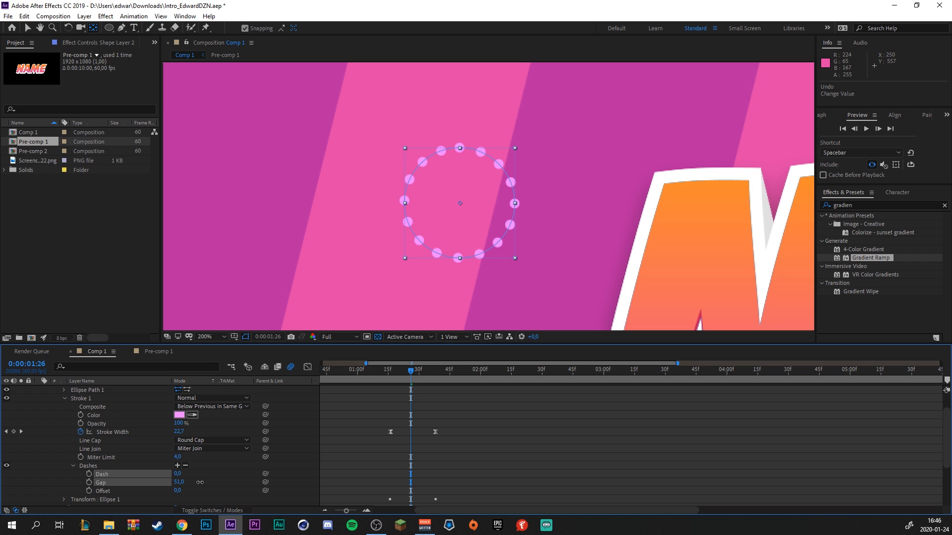
{"action": "left_click_drag", "start_coordinate": [200, 482], "coordinate": [200, 483]}
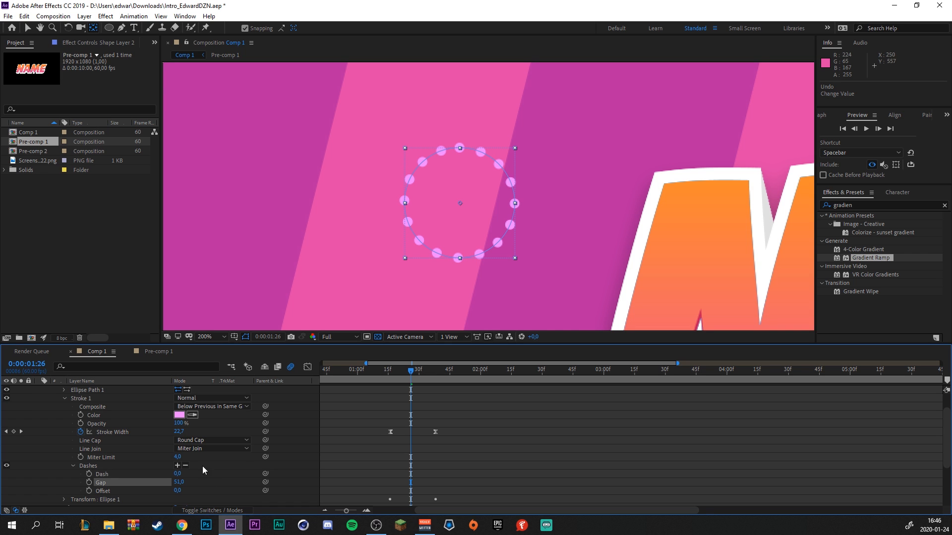
Preview the dotted ring animation from about 0:00:01:12 and scrub through to 0:00:01:33.
{"action": "left_click_drag", "start_coordinate": [404, 382], "coordinate": [385, 377]}
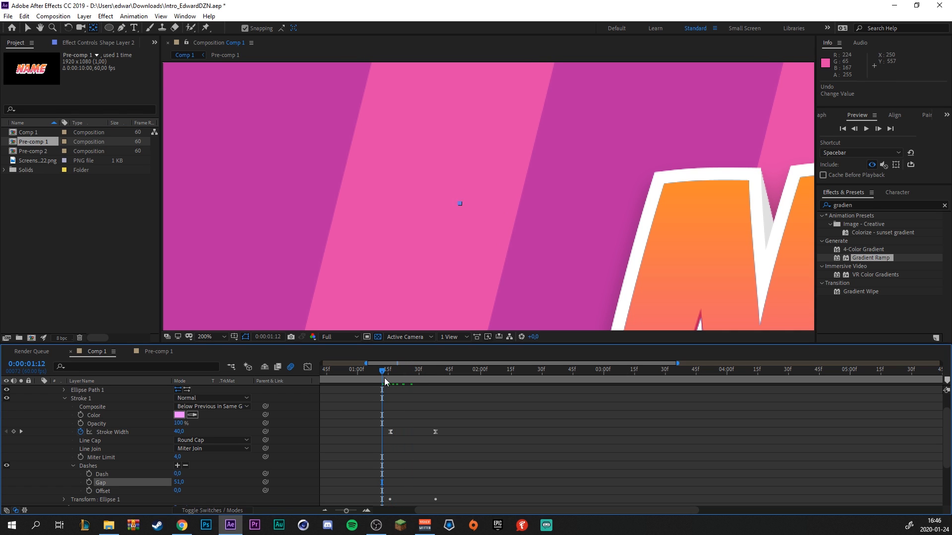
{"action": "key", "text": "space"}
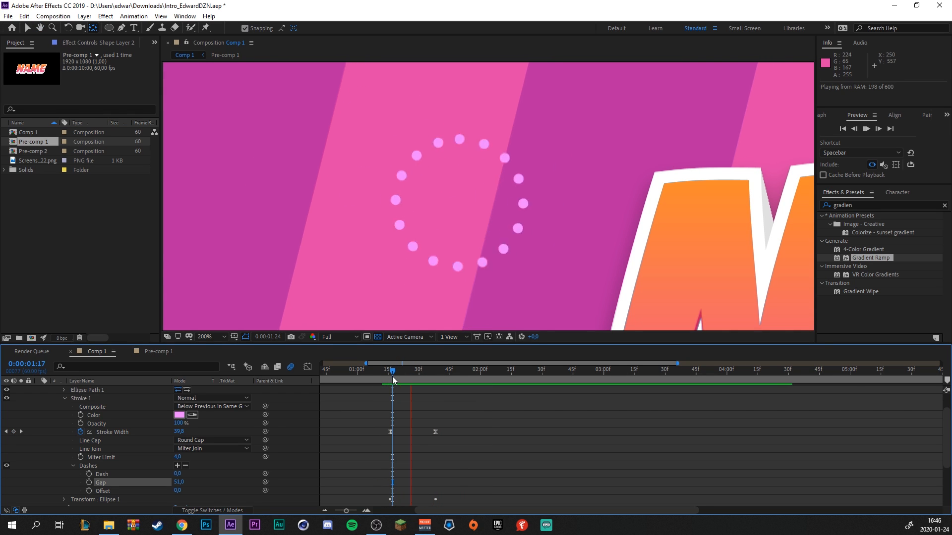
{"action": "left_click", "coordinate": [393, 377]}
{"action": "left_click_drag", "start_coordinate": [394, 378], "coordinate": [425, 389]}
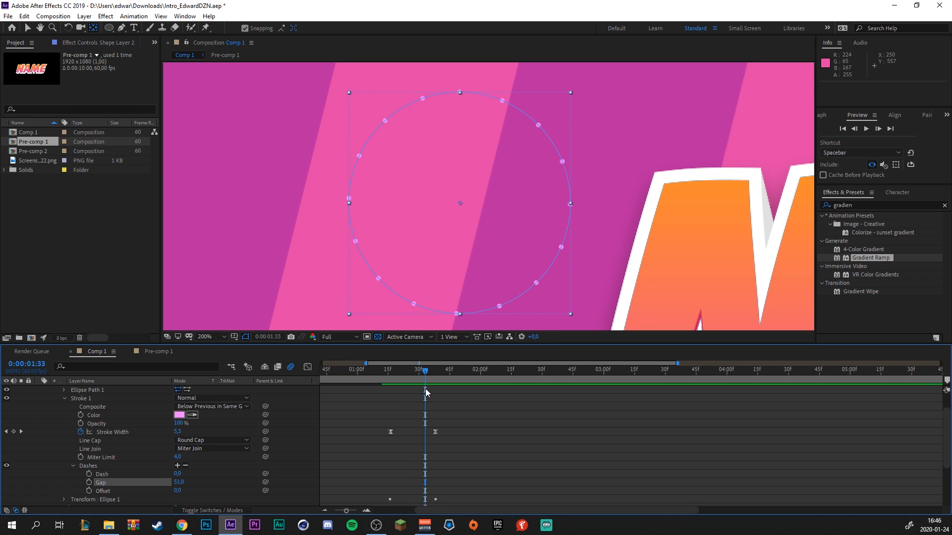
Collapse Shape Layer 2 and move its anchor point from the composition centre to the centre of the dotted circle.
{"action": "scroll", "coordinate": [99, 432], "scroll_direction": "up", "scroll_amount": 2}
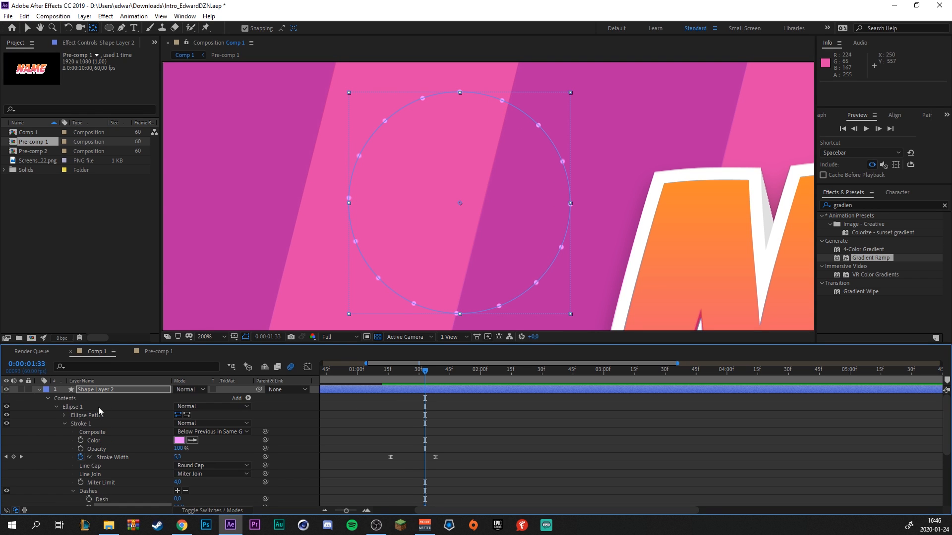
{"action": "left_click", "coordinate": [39, 391]}
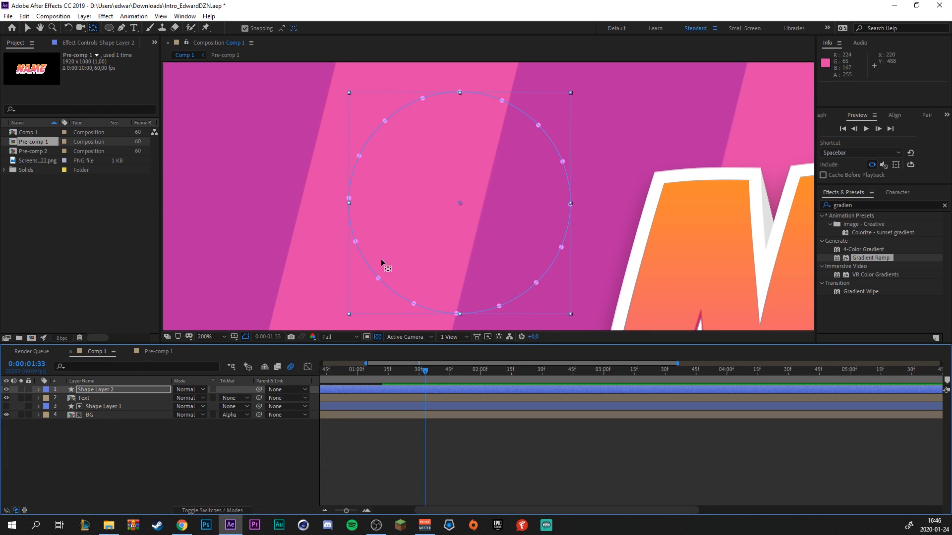
{"action": "scroll", "coordinate": [420, 258], "scroll_direction": "down", "scroll_amount": 3}
{"action": "scroll", "coordinate": [436, 277], "scroll_direction": "up", "scroll_amount": 2}
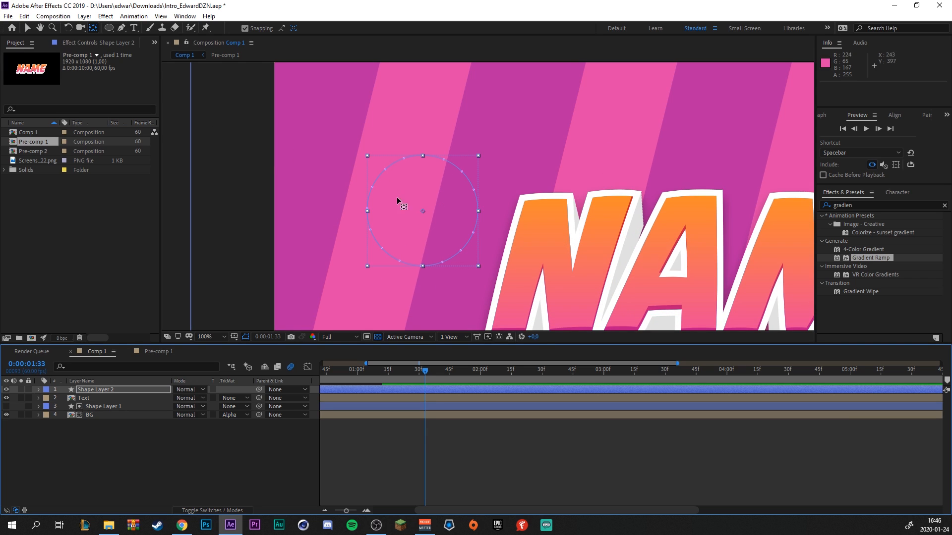
{"action": "scroll", "coordinate": [447, 292], "scroll_direction": "down", "scroll_amount": 2}
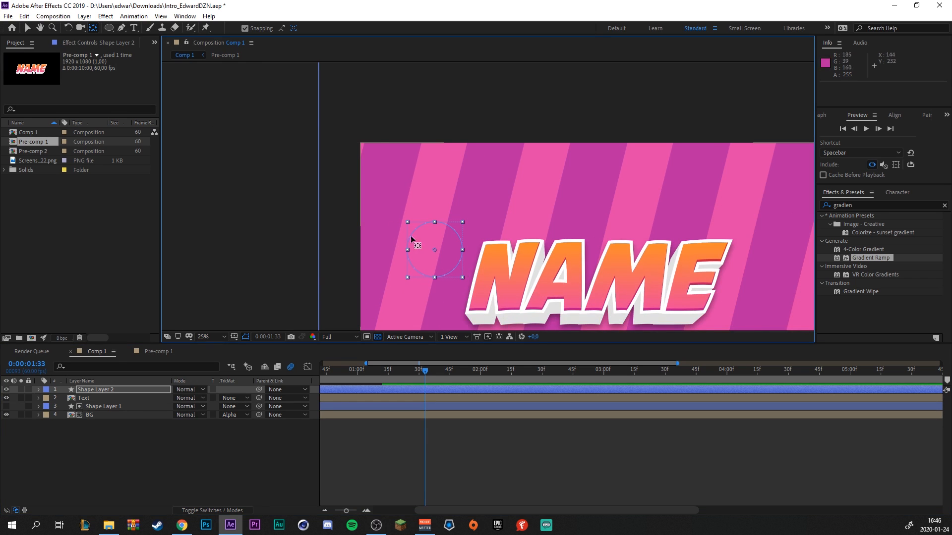
{"action": "scroll", "coordinate": [412, 238], "scroll_direction": "down", "scroll_amount": 2}
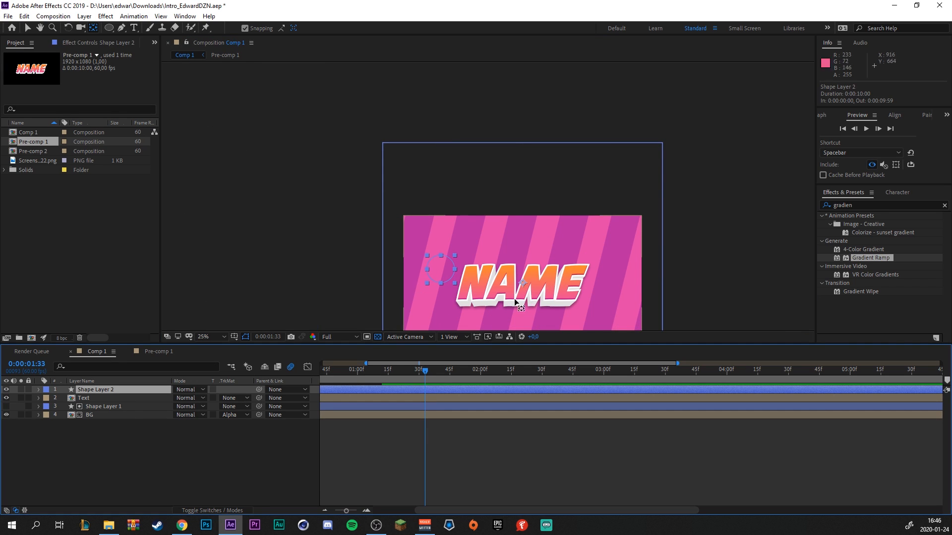
{"action": "scroll", "coordinate": [513, 298], "scroll_direction": "up", "scroll_amount": 4}
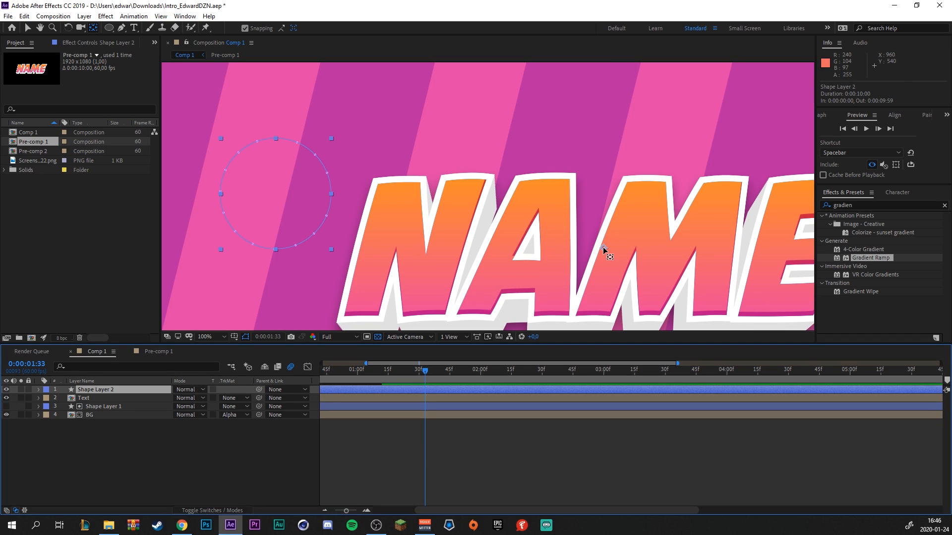
{"action": "left_click_drag", "start_coordinate": [606, 249], "coordinate": [272, 200]}
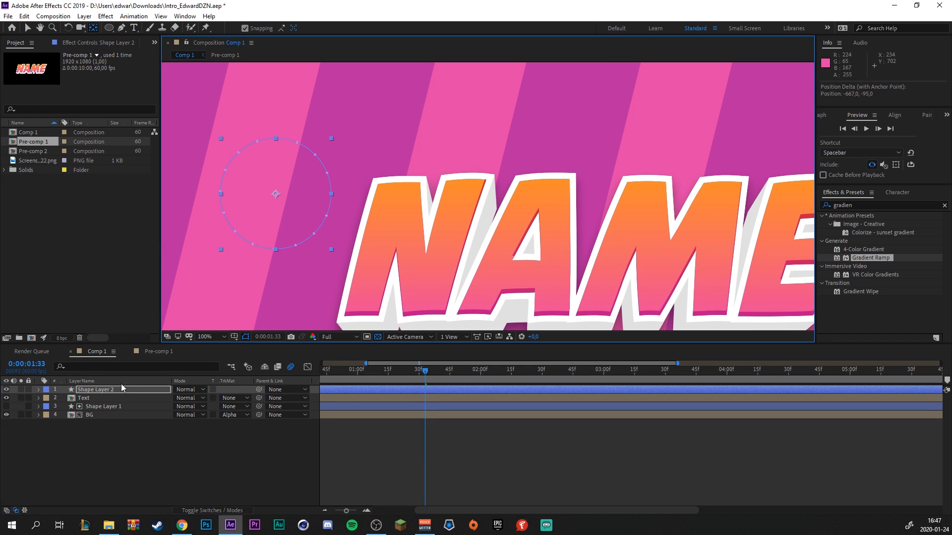
Fit the composition in the viewer and scale Shape Layer 2 up to 254%.
{"action": "scroll", "coordinate": [240, 288], "scroll_direction": "down", "scroll_amount": 4}
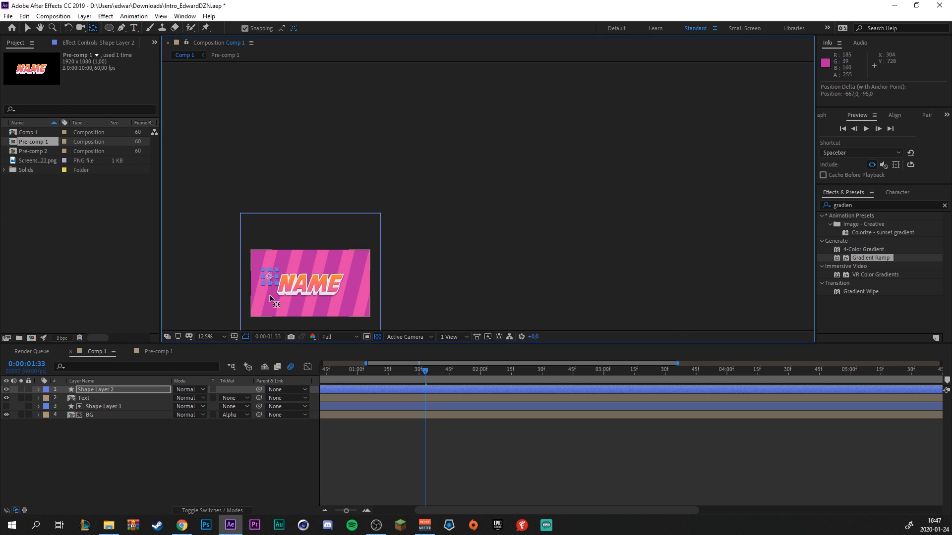
{"action": "key", "text": "shift+slash"}
{"action": "key", "text": "s"}
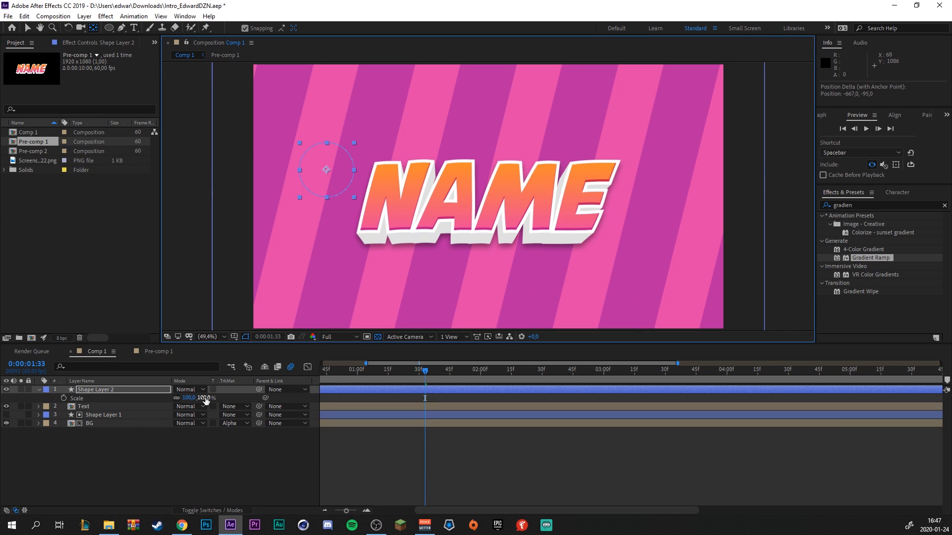
{"action": "left_click_drag", "start_coordinate": [206, 400], "coordinate": [283, 400]}
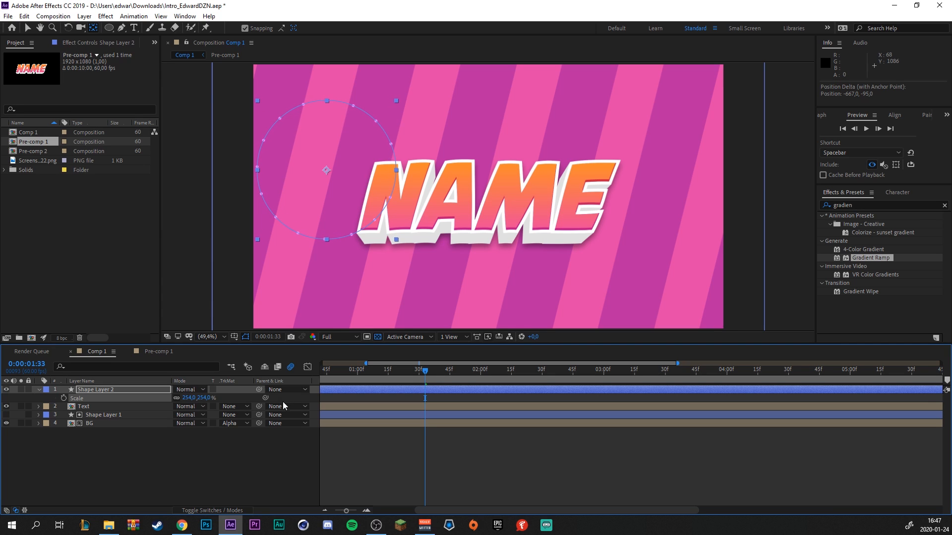
Move the dotted circle to the composition centre at 960, 540 and place Shape Layer 2 beneath the Text layer.
{"action": "left_click", "coordinate": [27, 28]}
{"action": "left_click", "coordinate": [338, 203]}
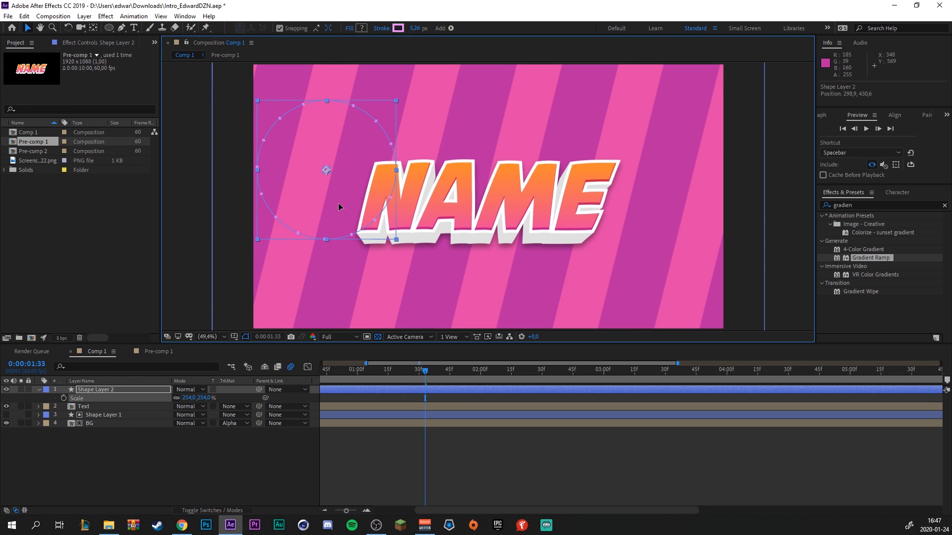
{"action": "left_click_drag", "start_coordinate": [338, 203], "coordinate": [500, 230]}
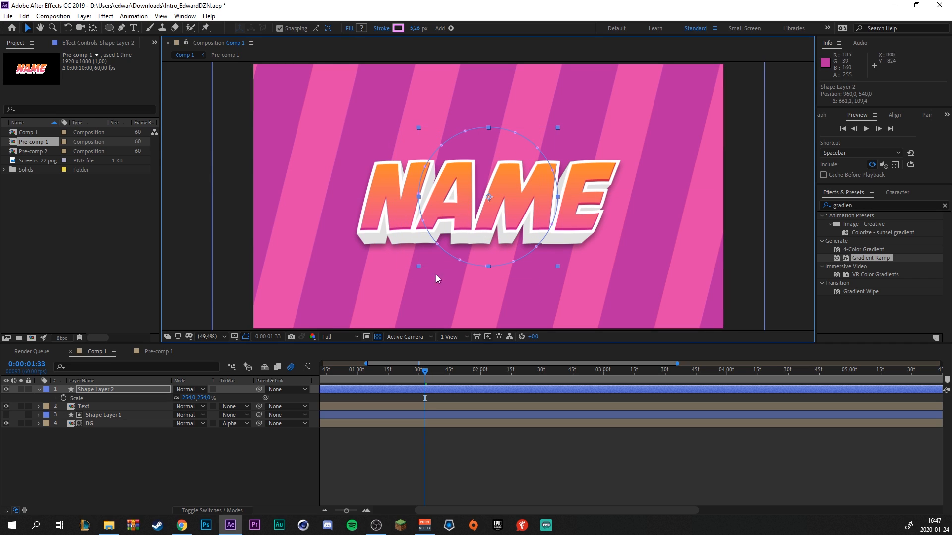
{"action": "left_click_drag", "start_coordinate": [107, 390], "coordinate": [101, 414]}
Preview the ring behind the text from 0:00:01:18 and increase Shape Layer 2's scale to 354%.
{"action": "left_click_drag", "start_coordinate": [425, 370], "coordinate": [394, 373]}
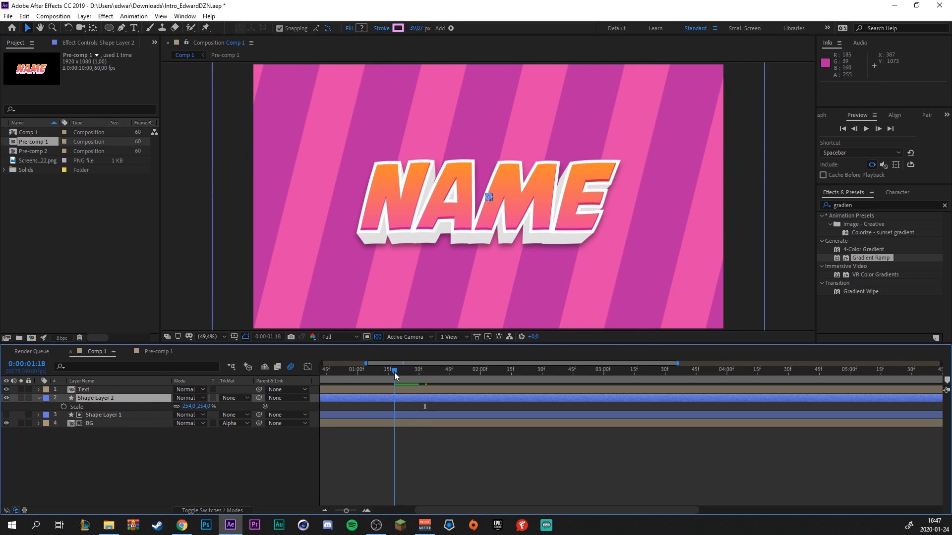
{"action": "key", "text": "space"}
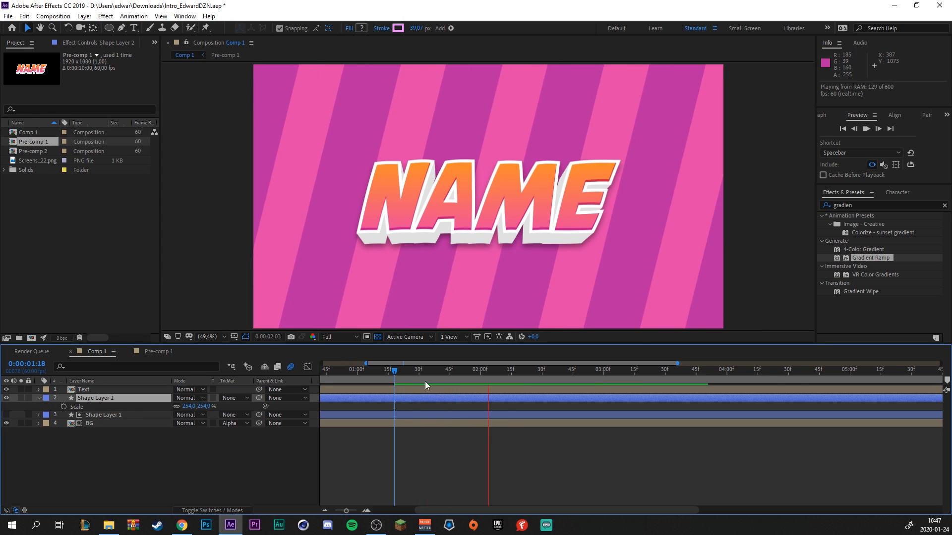
{"action": "left_click", "coordinate": [412, 372]}
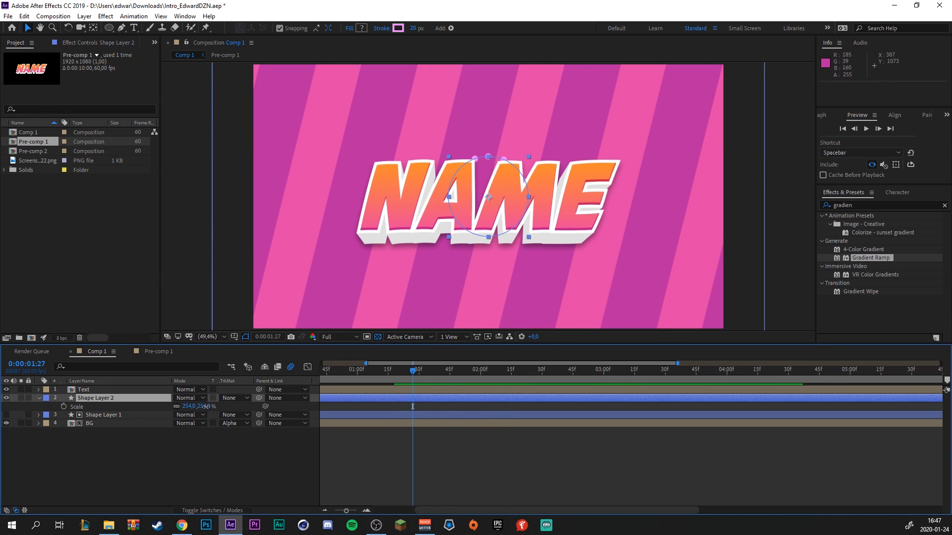
{"action": "left_click_drag", "start_coordinate": [208, 407], "coordinate": [259, 415]}
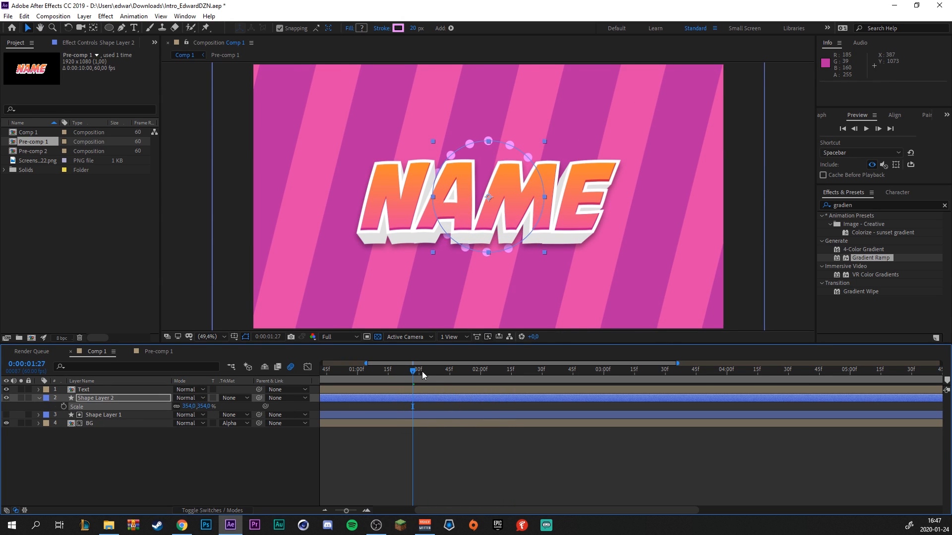
Preview the enlarged ring animation from 0:00:01:15 and stop at 0:00:01:22.
{"action": "left_click", "coordinate": [388, 372]}
{"action": "key", "text": "space"}
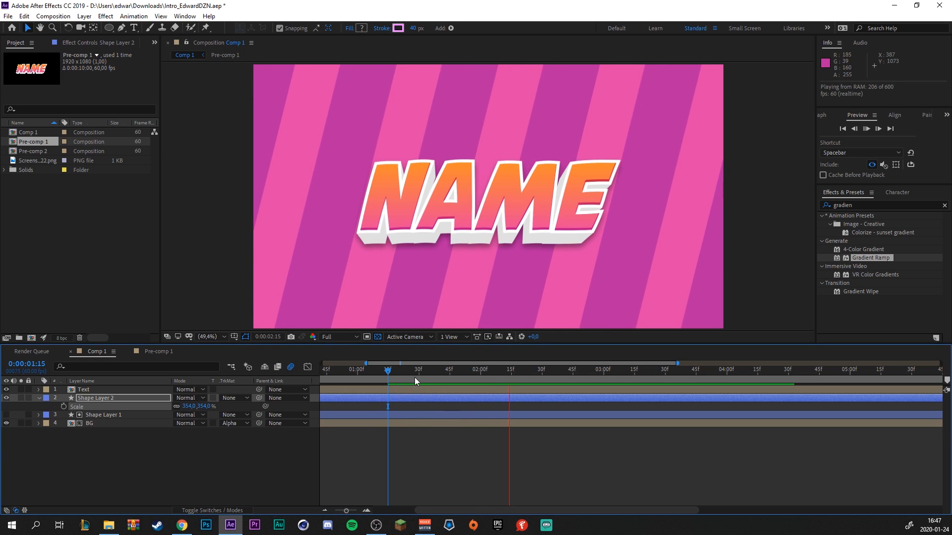
{"action": "left_click", "coordinate": [403, 380]}
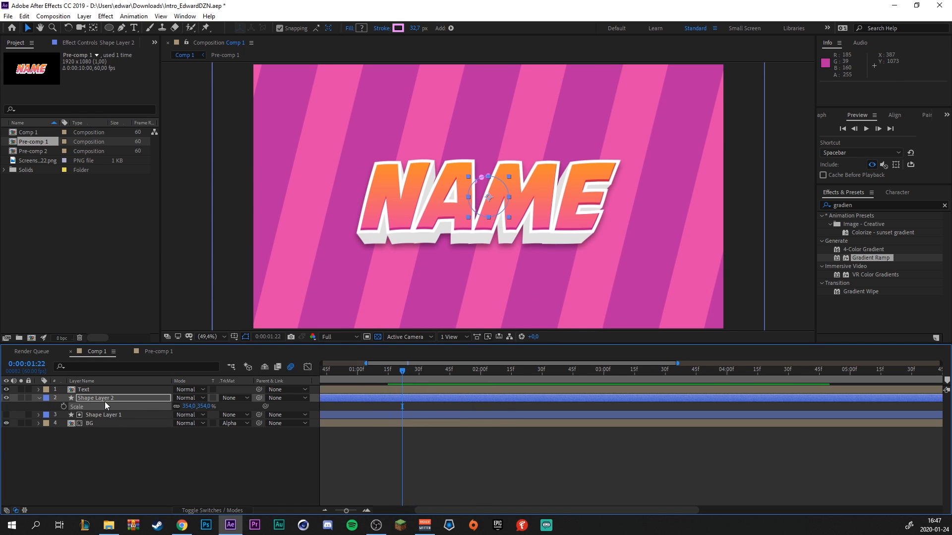
Reveal the keyframed properties of Shape Layer 2 and the Text layer, showing the timeline from its start.
{"action": "left_click", "coordinate": [39, 398]}
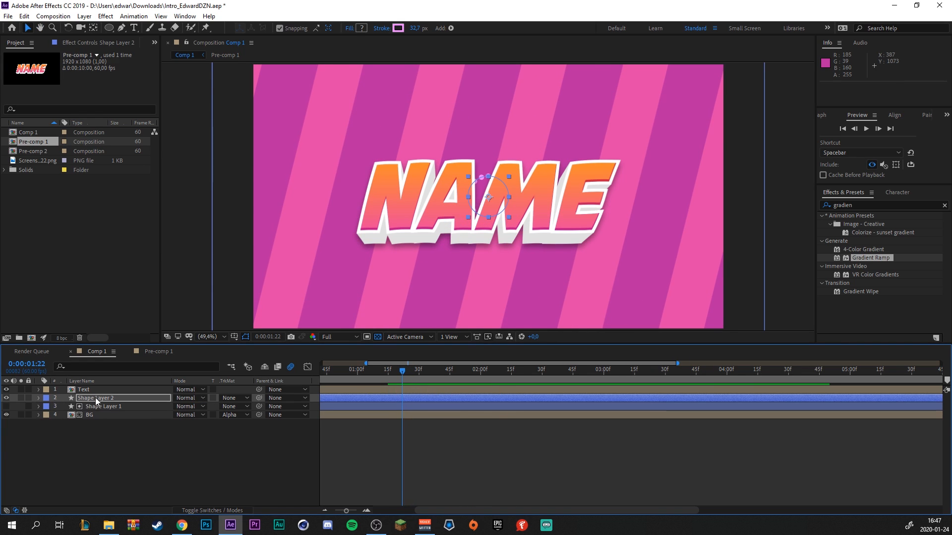
{"action": "key", "text": "u"}
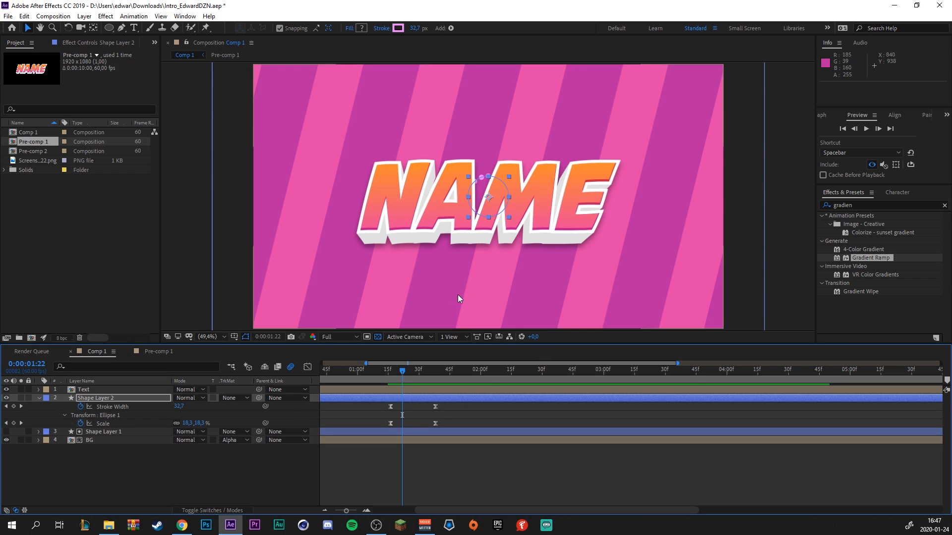
{"action": "left_click", "coordinate": [130, 390]}
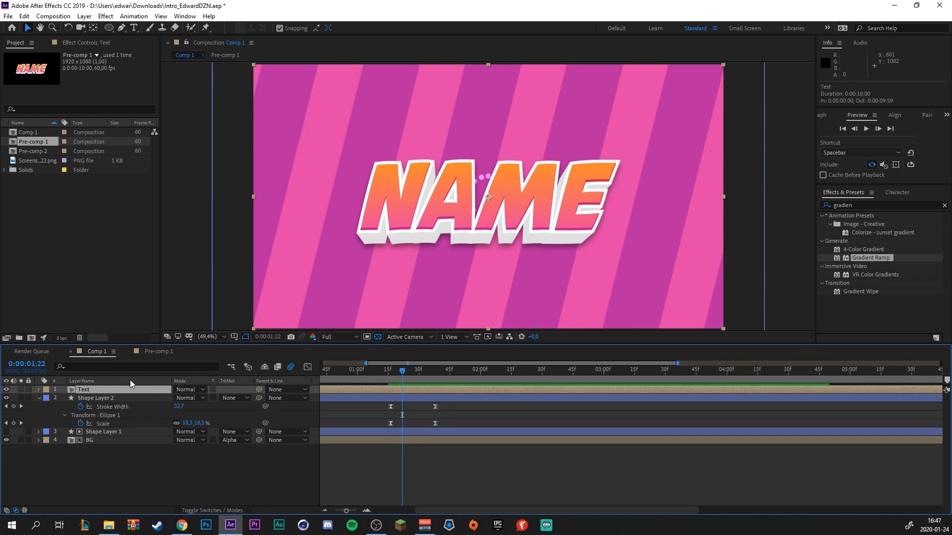
{"action": "key", "text": "u"}
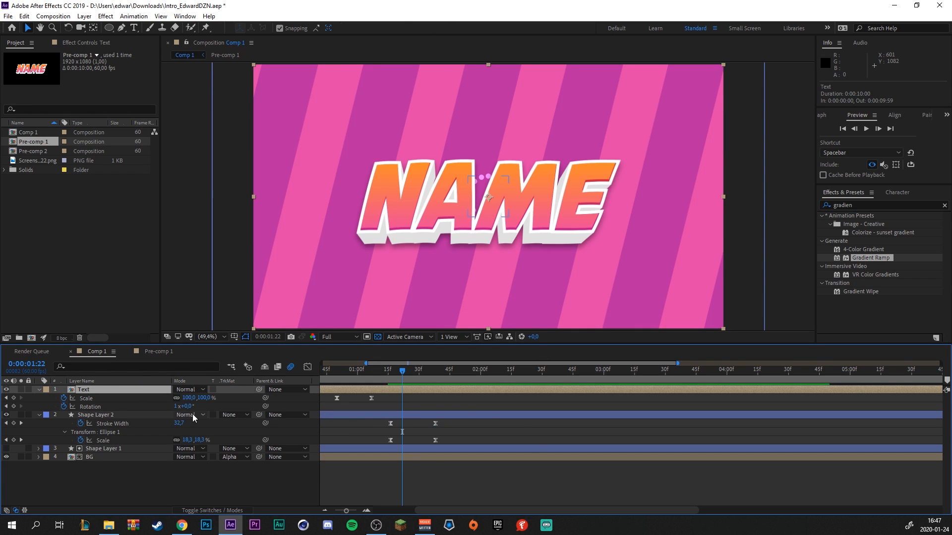
{"action": "scroll", "coordinate": [382, 432], "scroll_direction": "left", "scroll_amount": 5}
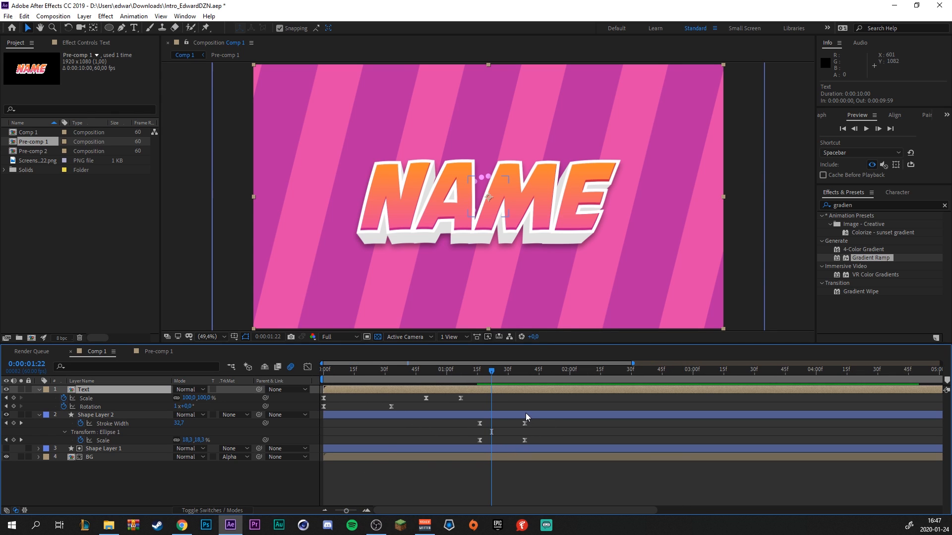
Move Shape Layer 2 earlier so its ring animation begins at about 0:00:00:40, and preview the composition from the start.
{"action": "left_click_drag", "start_coordinate": [493, 382], "coordinate": [446, 386]}
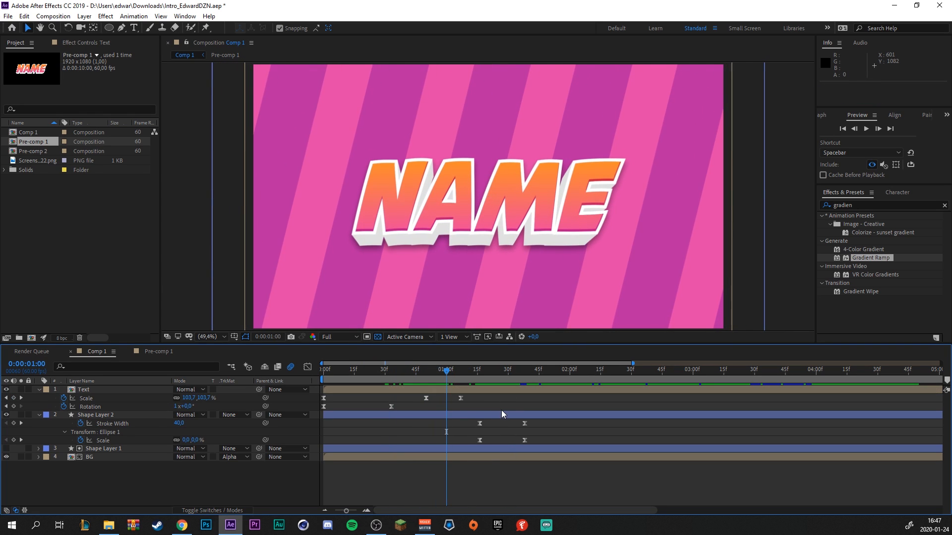
{"action": "left_click", "coordinate": [505, 416]}
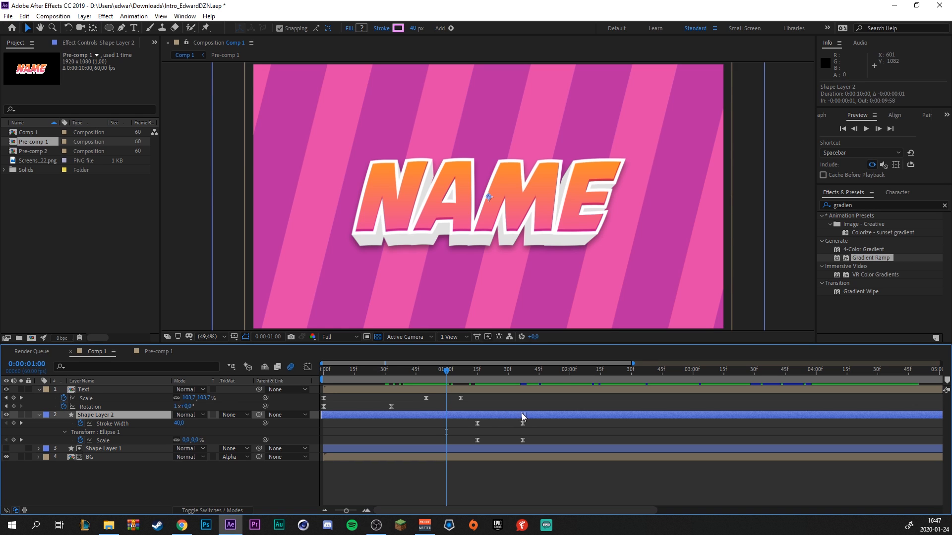
{"action": "left_click_drag", "start_coordinate": [520, 417], "coordinate": [452, 421]}
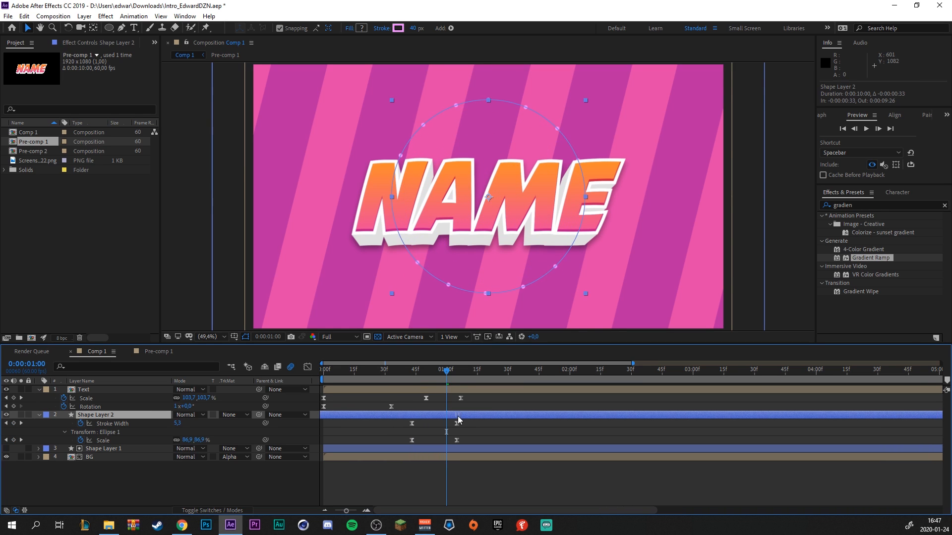
{"action": "left_click", "coordinate": [443, 369]}
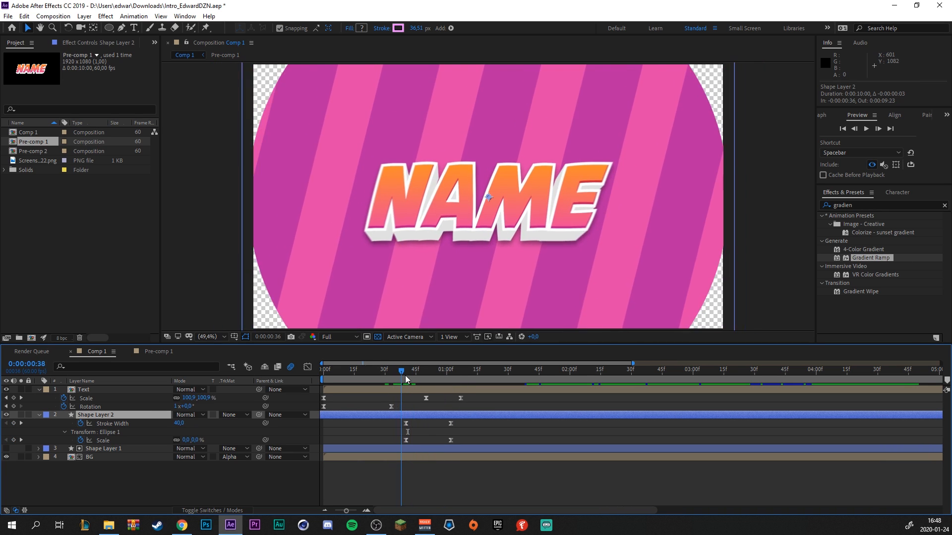
{"action": "left_click_drag", "start_coordinate": [404, 379], "coordinate": [299, 405]}
{"action": "key", "text": "space"}
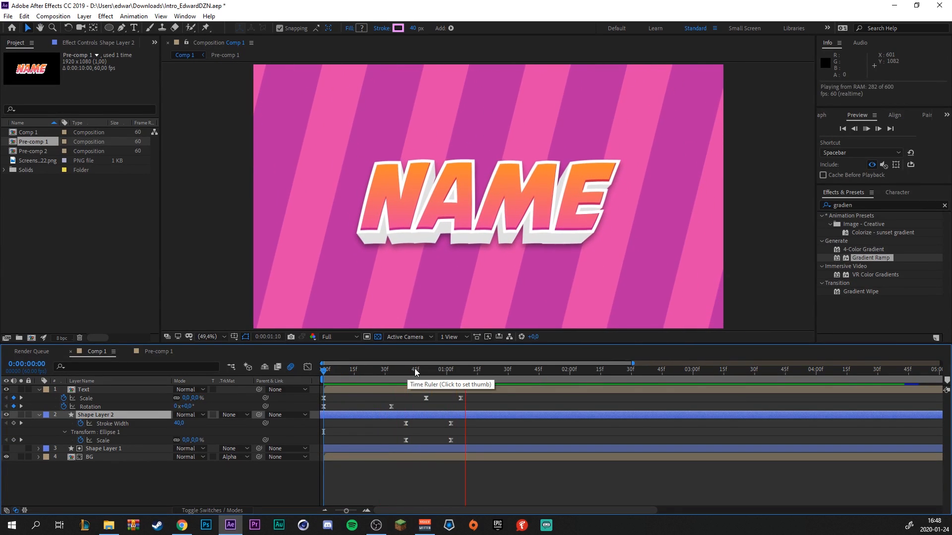
Shift Shape Layer 2 slightly earlier so its first keyframes fall at about 0:00:00:36, and replay the intro from the start.
{"action": "left_click", "coordinate": [415, 371]}
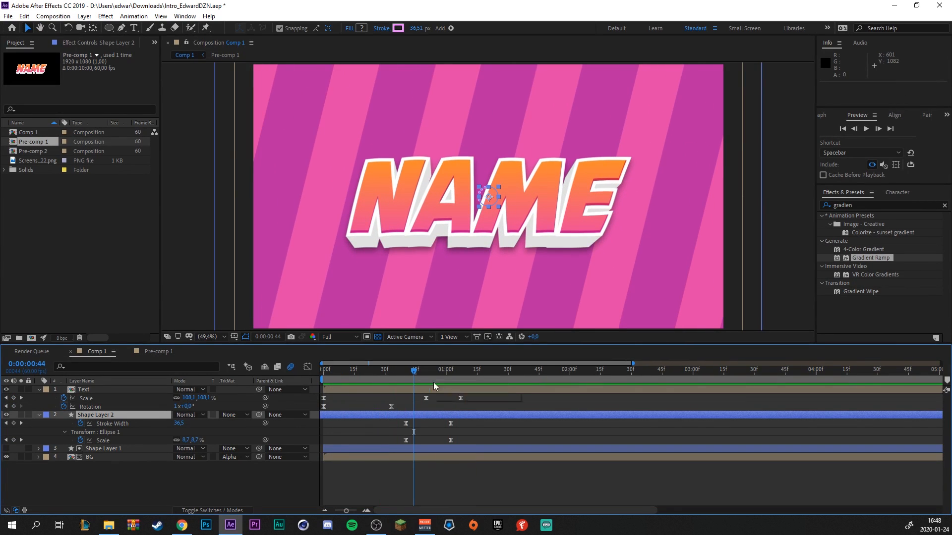
{"action": "left_click_drag", "start_coordinate": [433, 419], "coordinate": [424, 419]}
{"action": "key", "text": "space"}
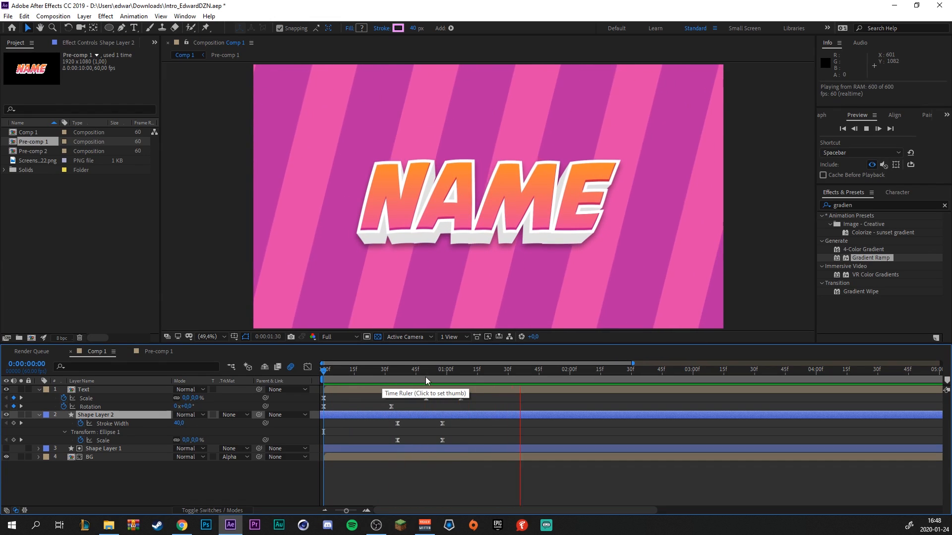
{"action": "key", "text": "space"}
{"action": "key", "text": "space"}
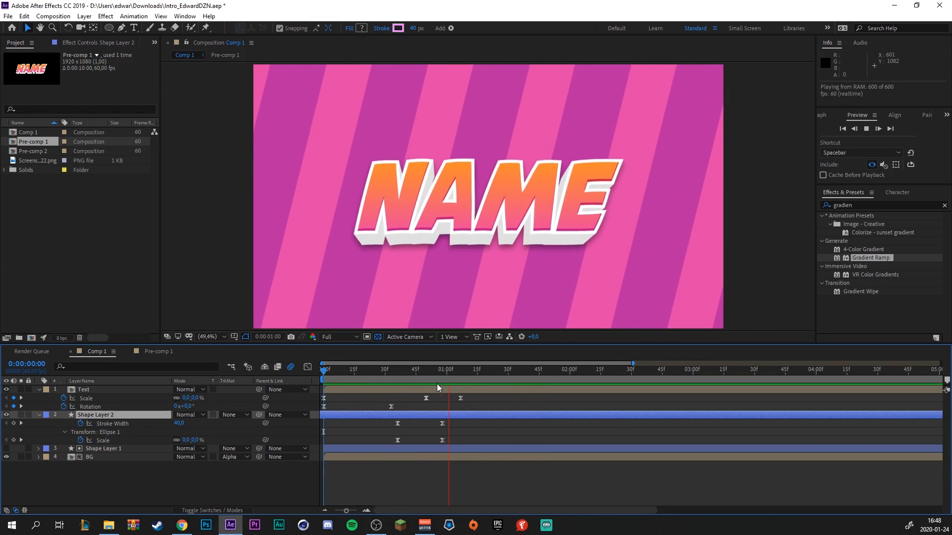
Fine-tune Shape Layer 2's scale at 0:00:00:50 and preview the combined text, ring and background animation.
{"action": "left_click", "coordinate": [426, 370]}
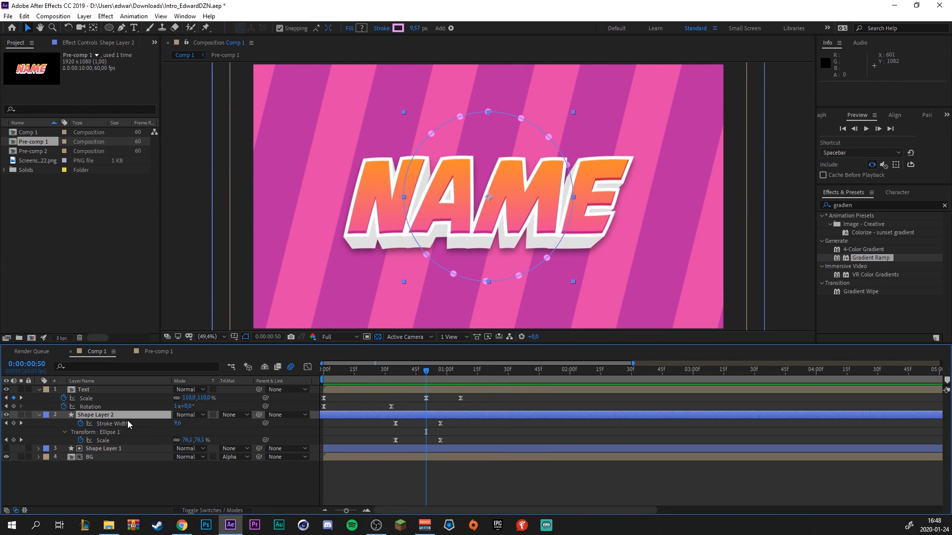
{"action": "key", "text": "s"}
{"action": "left_click_drag", "start_coordinate": [204, 424], "coordinate": [218, 424]}
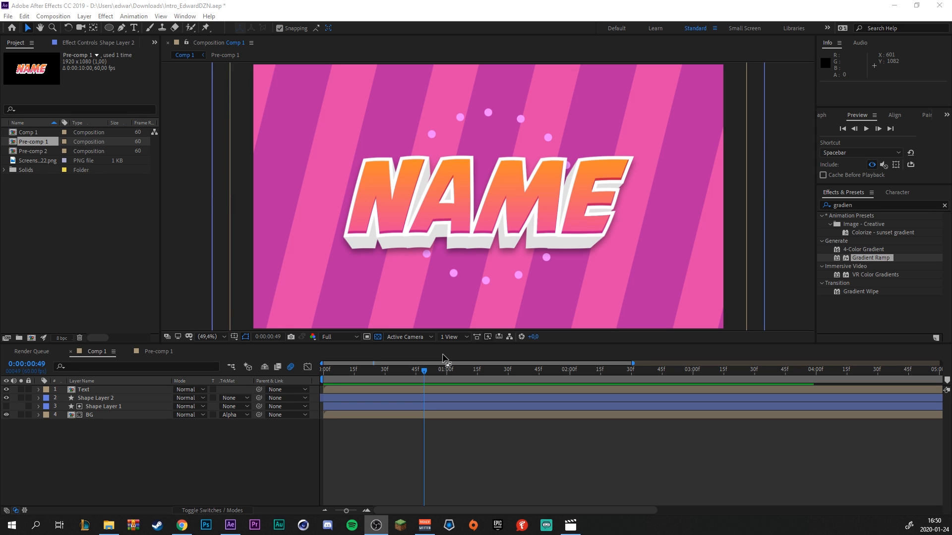
{"action": "left_click_drag", "start_coordinate": [403, 371], "coordinate": [370, 375]}
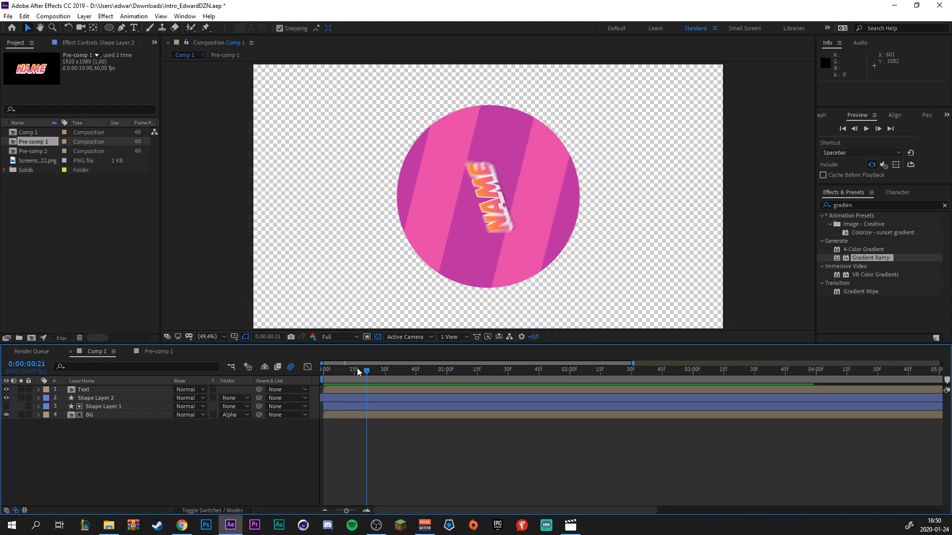
{"action": "left_click", "coordinate": [866, 129]}
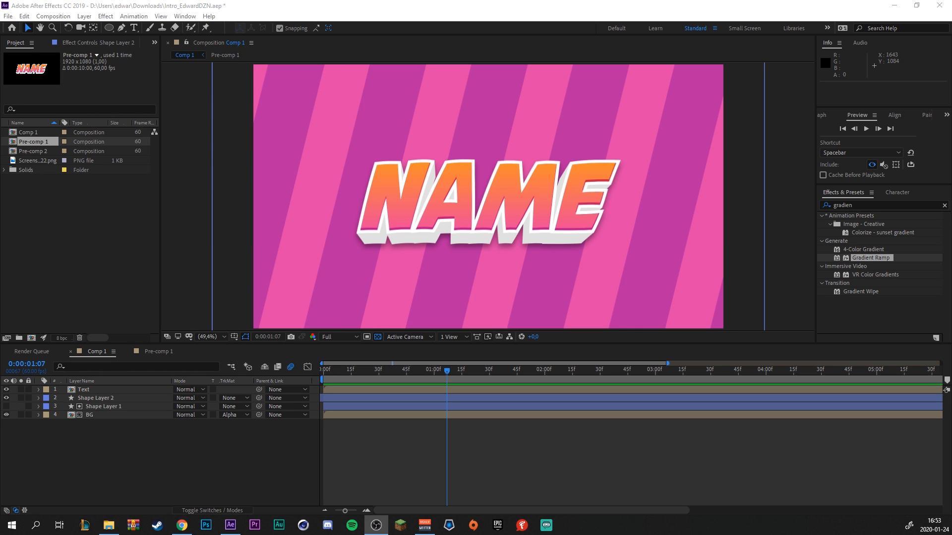
Activate the Ellipse tool and set the shape stroke to None.
{"action": "left_click", "coordinate": [123, 31]}
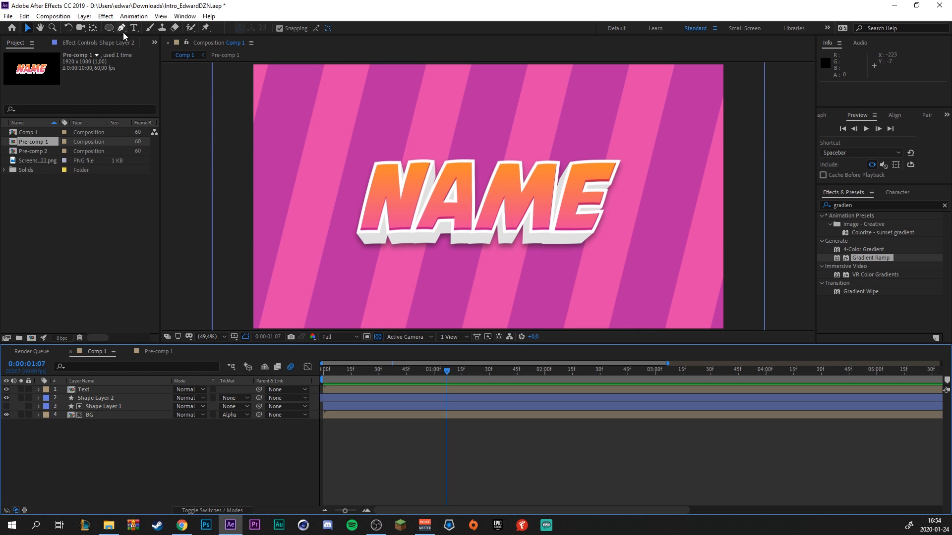
{"action": "left_click", "coordinate": [110, 28]}
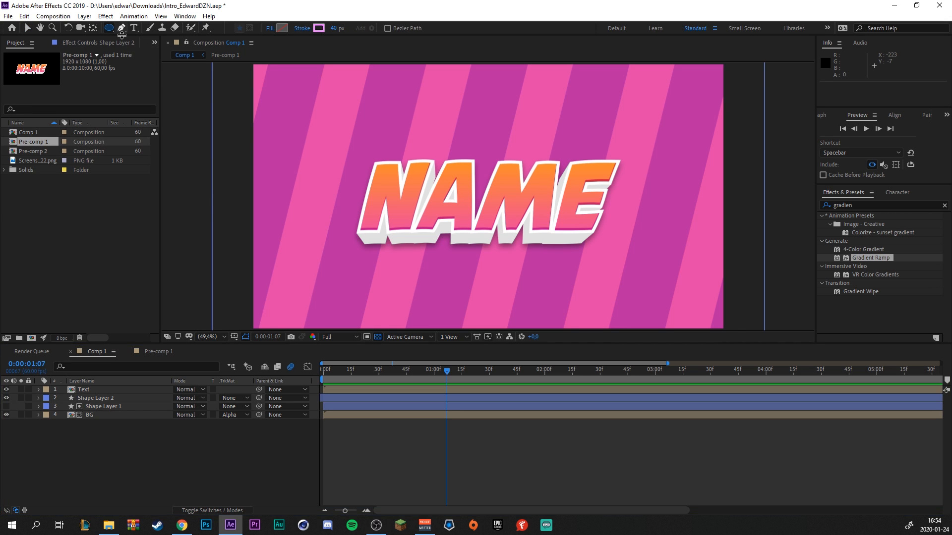
{"action": "left_click", "coordinate": [303, 28]}
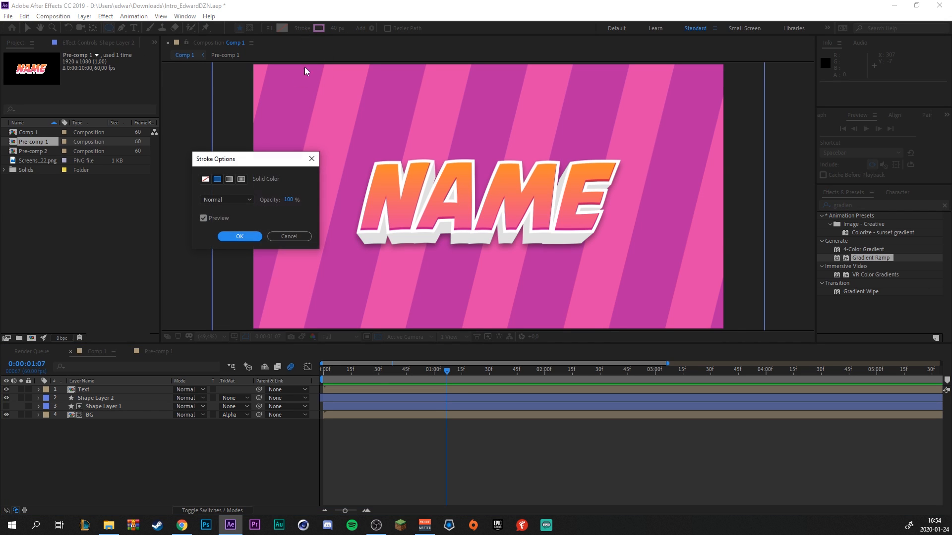
{"action": "left_click", "coordinate": [206, 179]}
{"action": "left_click", "coordinate": [239, 236]}
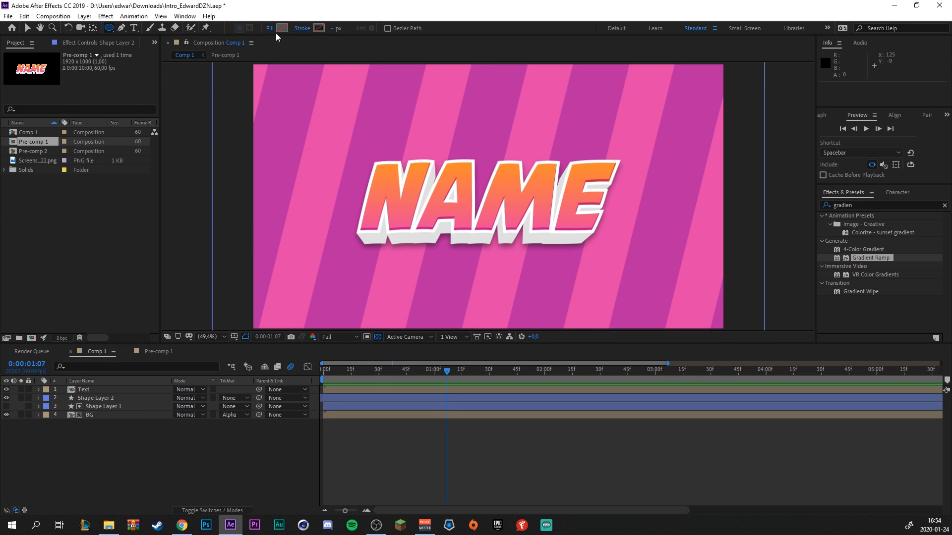
Set the shape fill to the orange F8892F sampled from the letter N of the NAME text.
{"action": "left_click", "coordinate": [281, 28]}
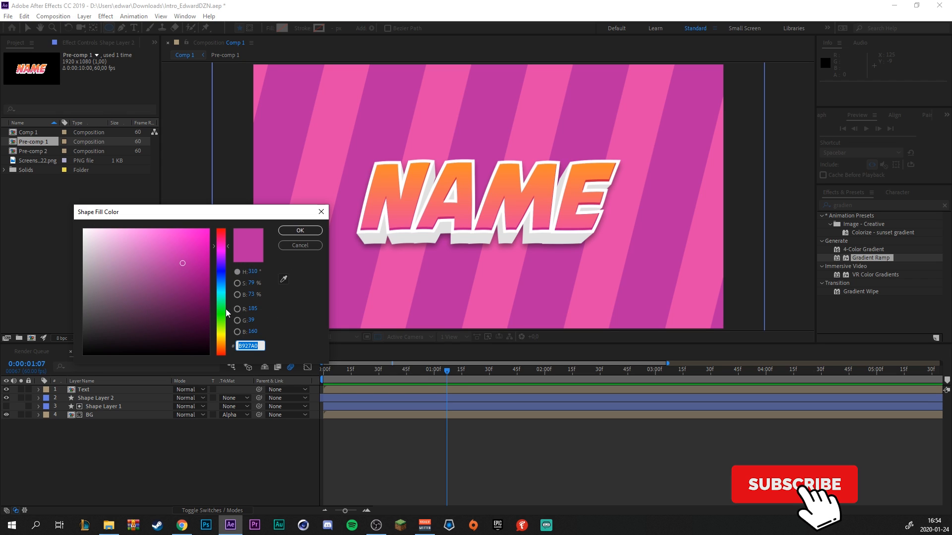
{"action": "left_click", "coordinate": [283, 280]}
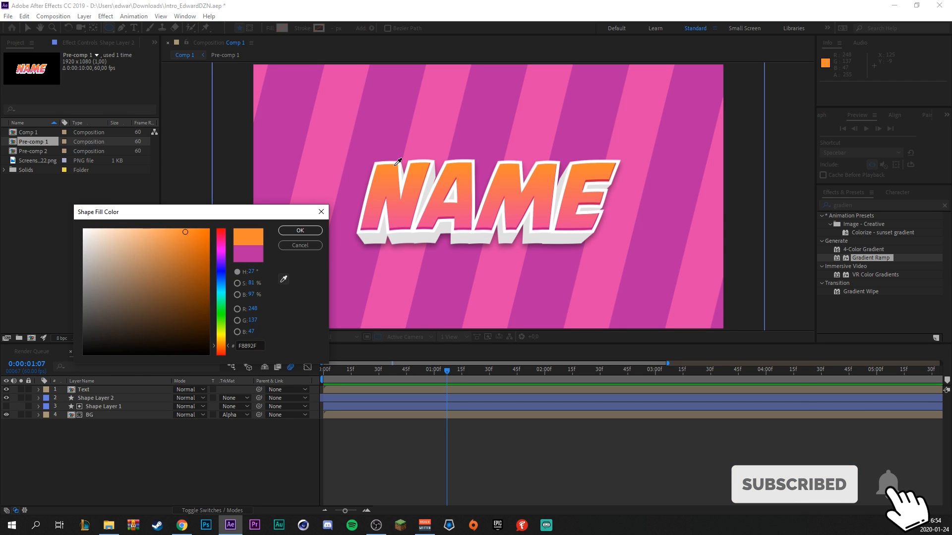
{"action": "left_click", "coordinate": [398, 162]}
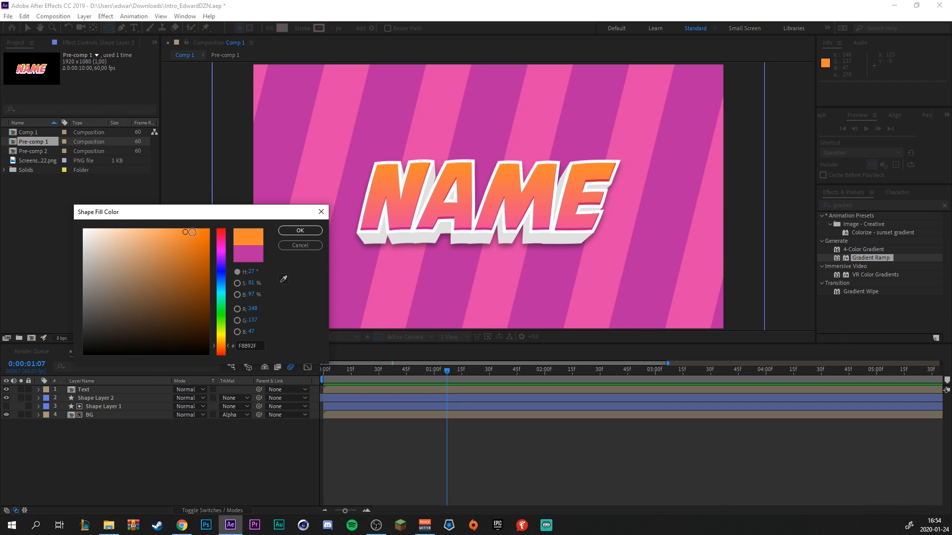
{"action": "left_click", "coordinate": [300, 231]}
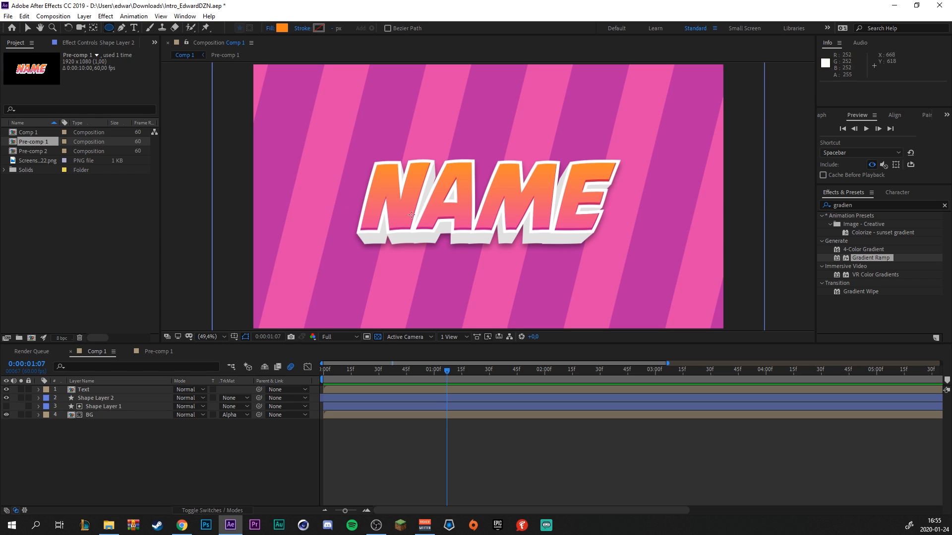
Draw an orange circle just left of the NAME text and move its layer's anchor point to the circle's centre.
{"action": "left_click_drag", "start_coordinate": [321, 170], "coordinate": [354, 204]}
{"action": "key", "text": "v"}
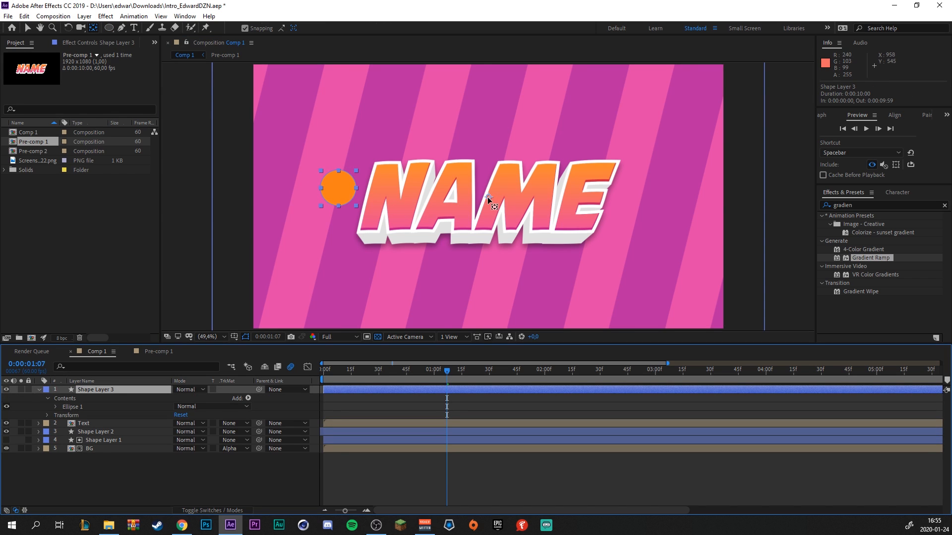
{"action": "left_click_drag", "start_coordinate": [487, 197], "coordinate": [338, 189]}
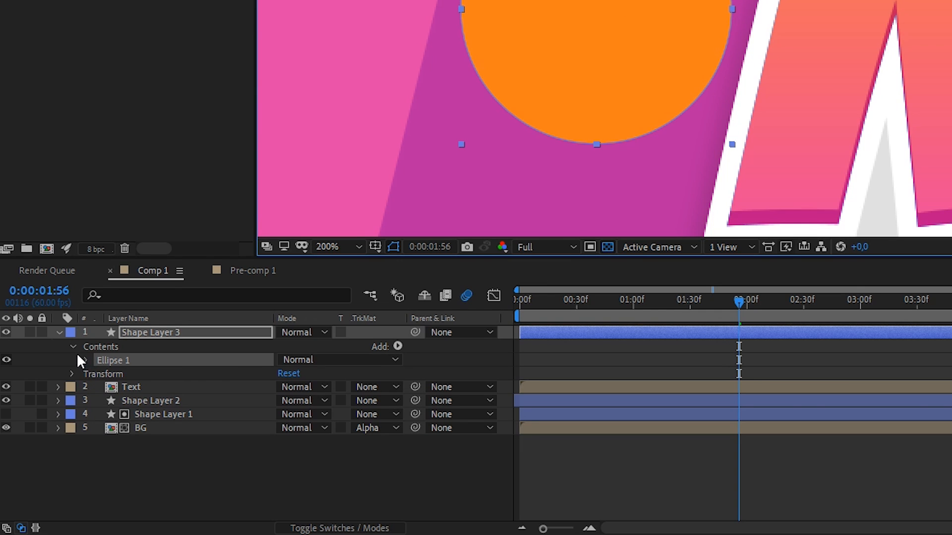
Keyframe Ellipse 1's transform scale in Shape Layer 3 at 0% at 0:00:01:56.
{"action": "left_click", "coordinate": [85, 361]}
{"action": "left_click", "coordinate": [99, 416]}
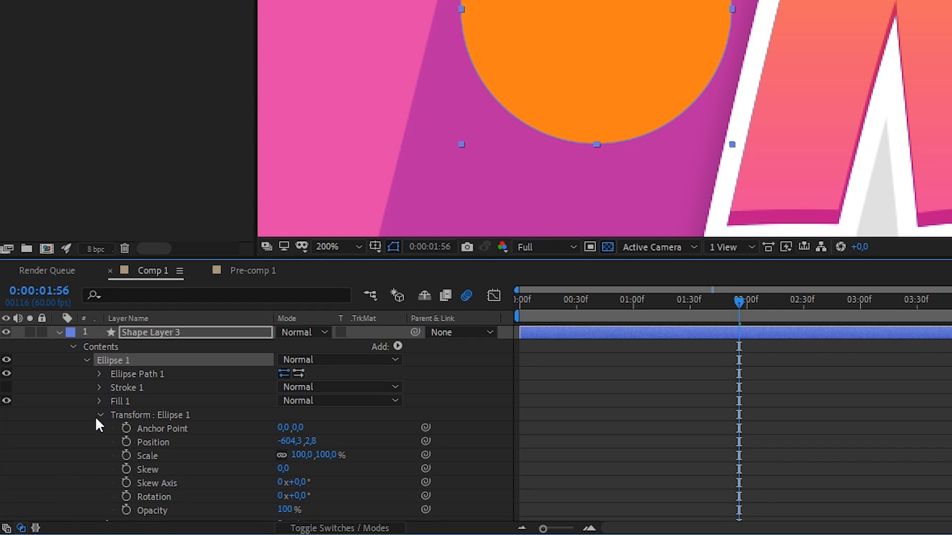
{"action": "left_click", "coordinate": [126, 454]}
{"action": "left_click", "coordinate": [300, 456]}
{"action": "type", "text": "0"}
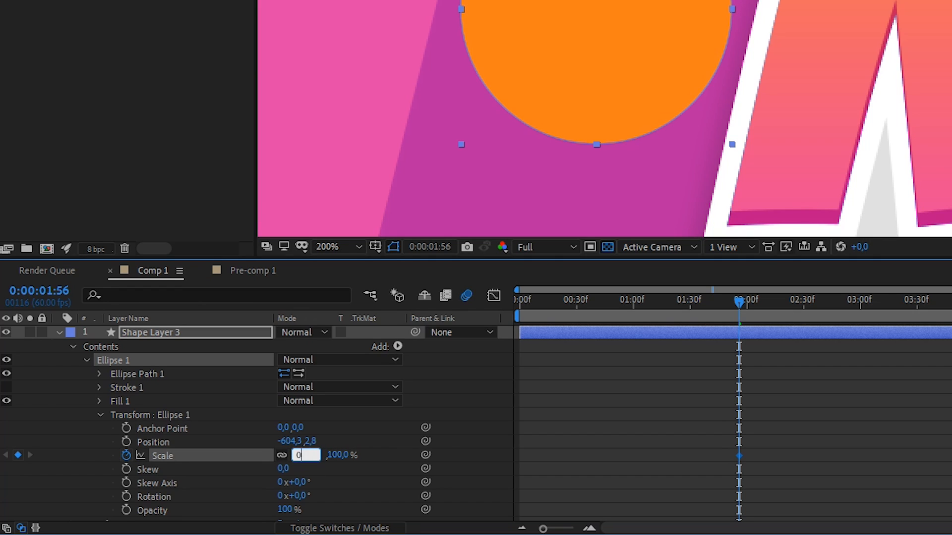
{"action": "key", "text": "Return"}
Set Ellipse 1's scale to 100% at 0:00:02:30.
{"action": "left_click_drag", "start_coordinate": [776, 307], "coordinate": [803, 307]}
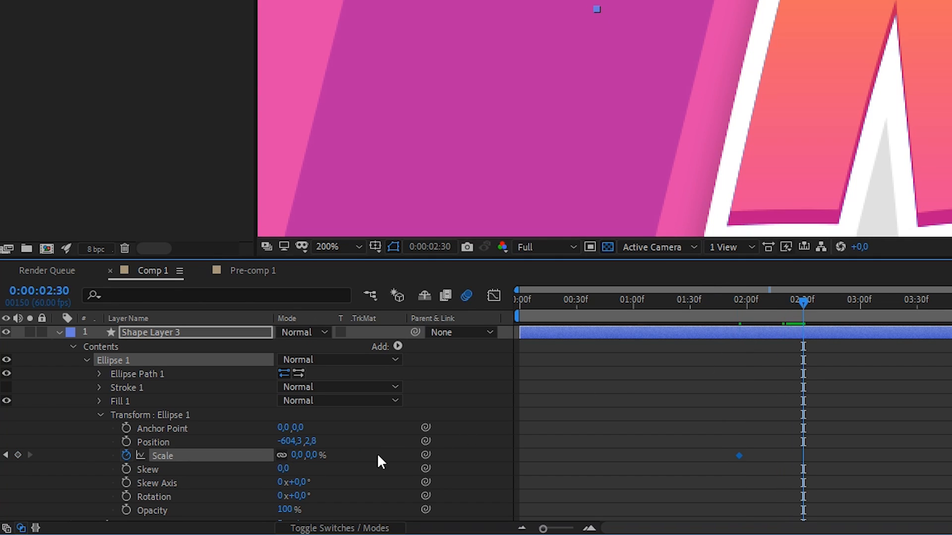
{"action": "left_click", "coordinate": [304, 454]}
{"action": "type", "text": "100"}
{"action": "key", "text": "Return"}
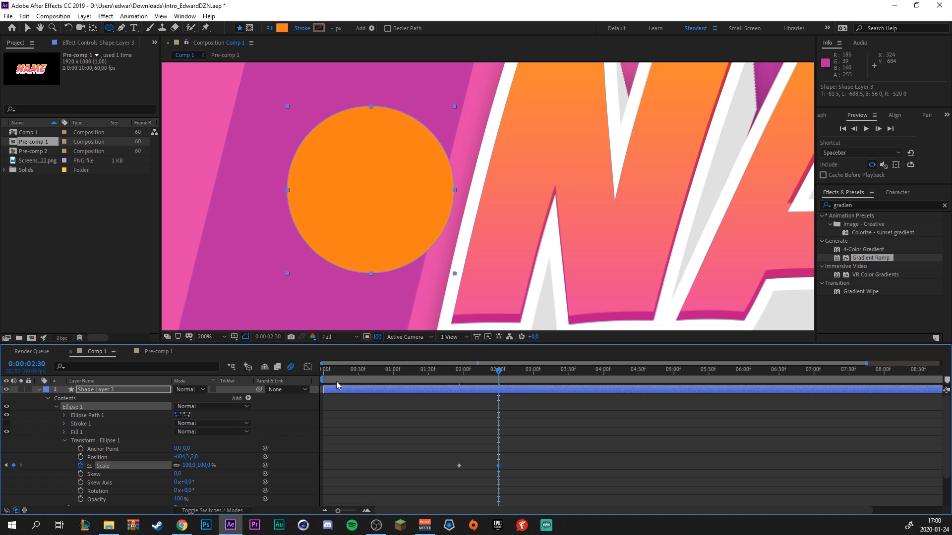
Preview the circle's growth from 0:00:01:54 and stop at 0:00:02:12.
{"action": "left_click", "coordinate": [457, 374]}
{"action": "key", "text": "space"}
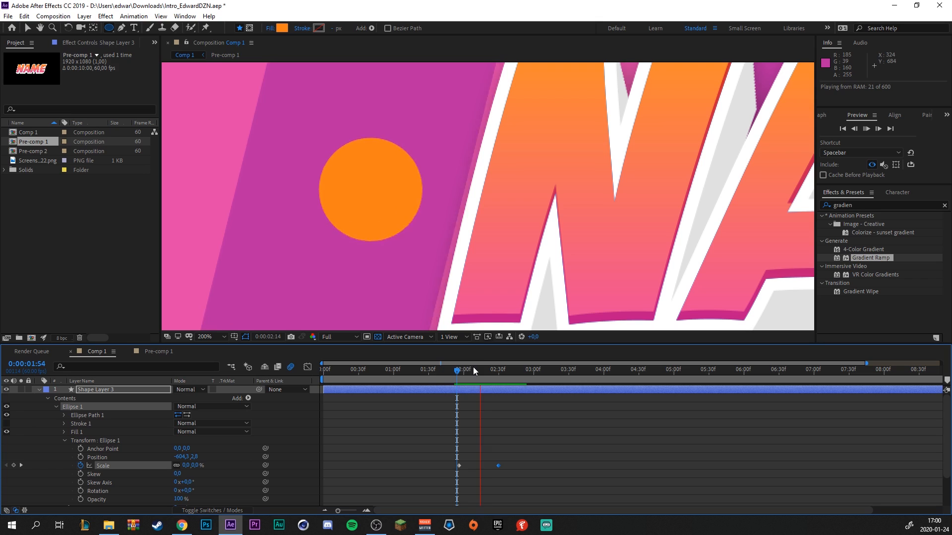
{"action": "left_click", "coordinate": [478, 367]}
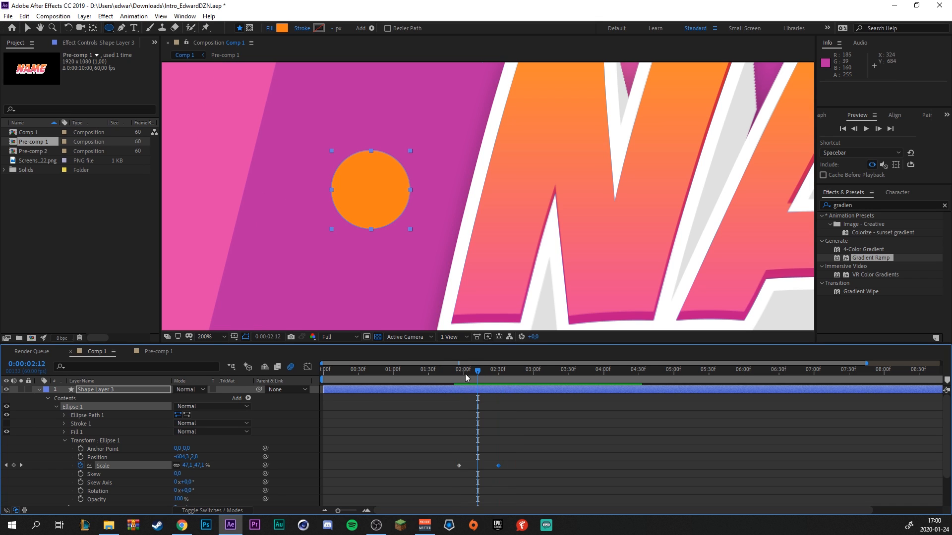
Duplicate Ellipse 1 within Shape Layer 3 and reveal the scale keyframes of both ellipses.
{"action": "left_click", "coordinate": [56, 407]}
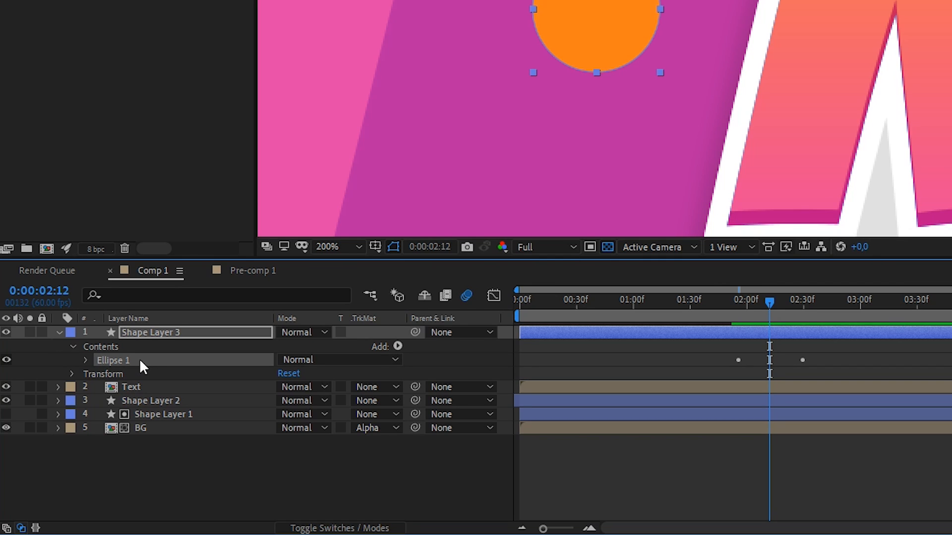
{"action": "key", "text": "ctrl+d"}
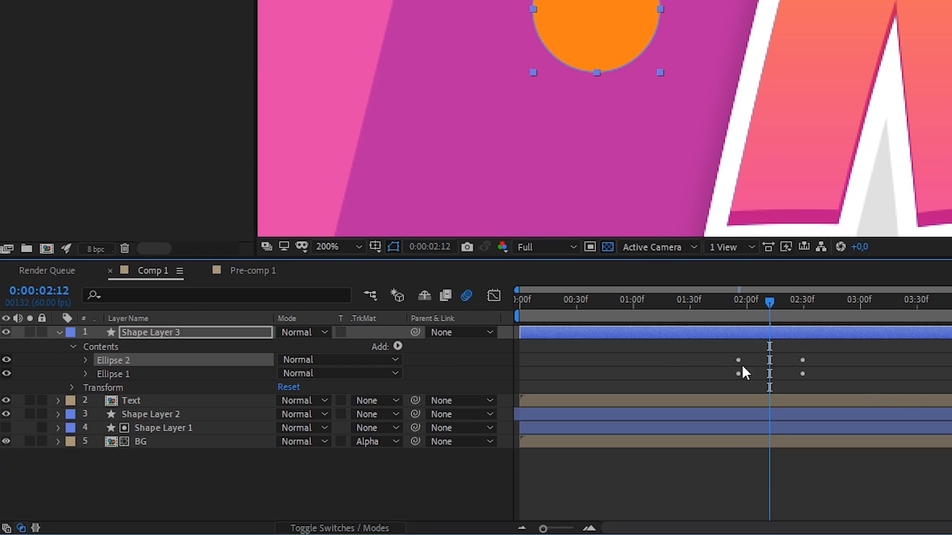
{"action": "key", "text": "u"}
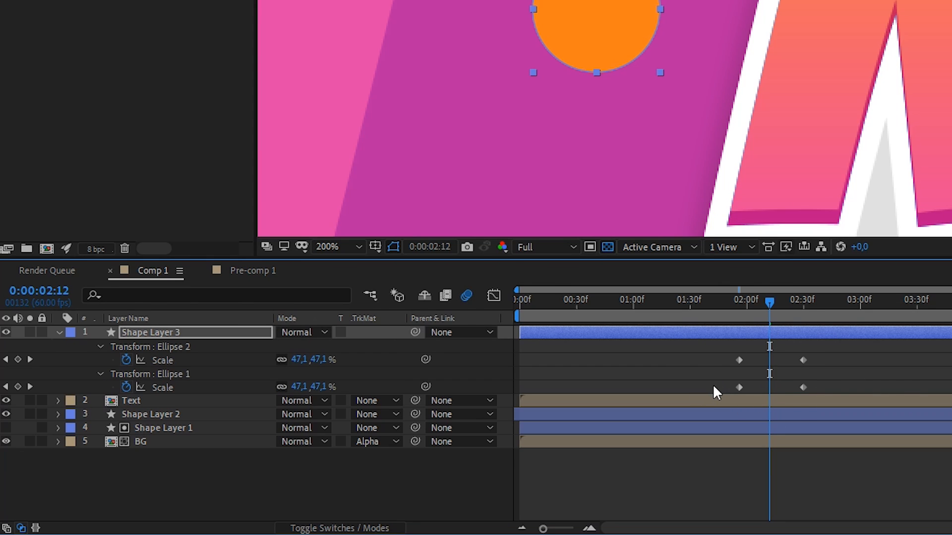
Shift Ellipse 1's scale keyframes about seven frames later and apply Easy Ease to the scale keyframes of both ellipses.
{"action": "left_click_drag", "start_coordinate": [712, 385], "coordinate": [850, 388]}
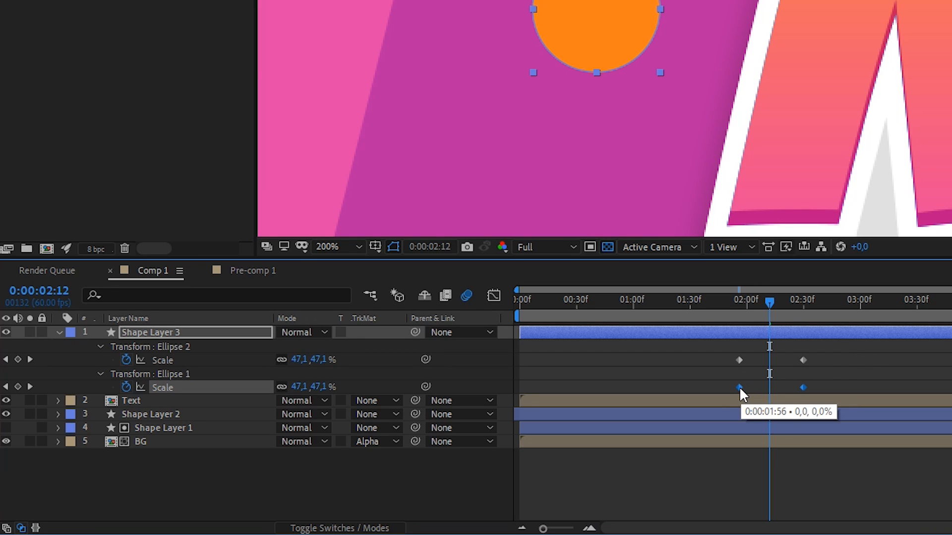
{"action": "left_click_drag", "start_coordinate": [739, 387], "coordinate": [753, 388]}
{"action": "left_click_drag", "start_coordinate": [833, 386], "coordinate": [729, 350]}
{"action": "key", "text": "F9"}
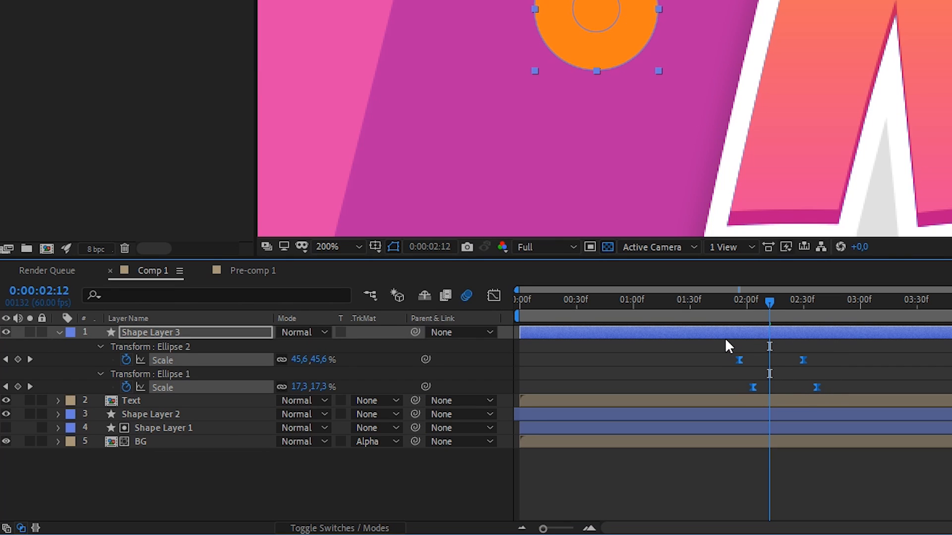
Add Merge Paths to Shape Layer 3 and set its mode to Subtract.
{"action": "double_click", "coordinate": [60, 333]}
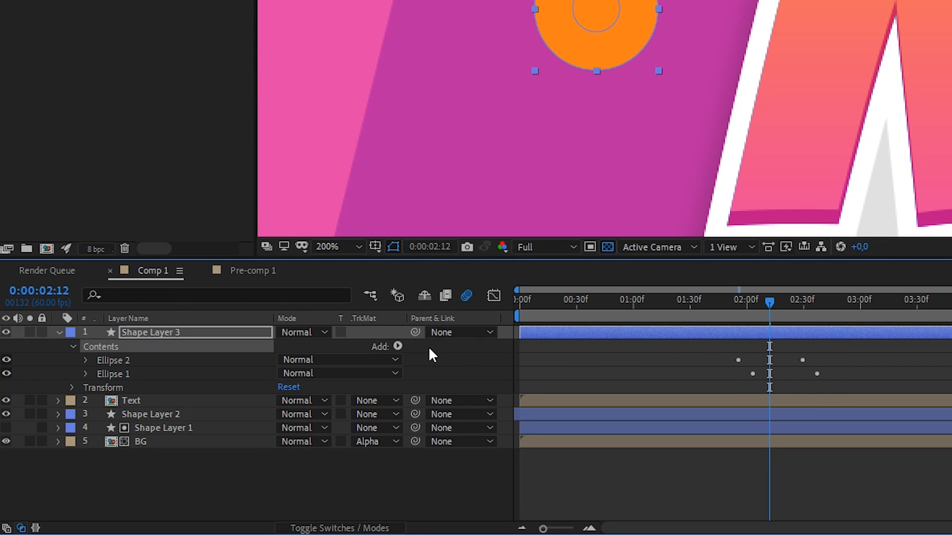
{"action": "left_click", "coordinate": [398, 346]}
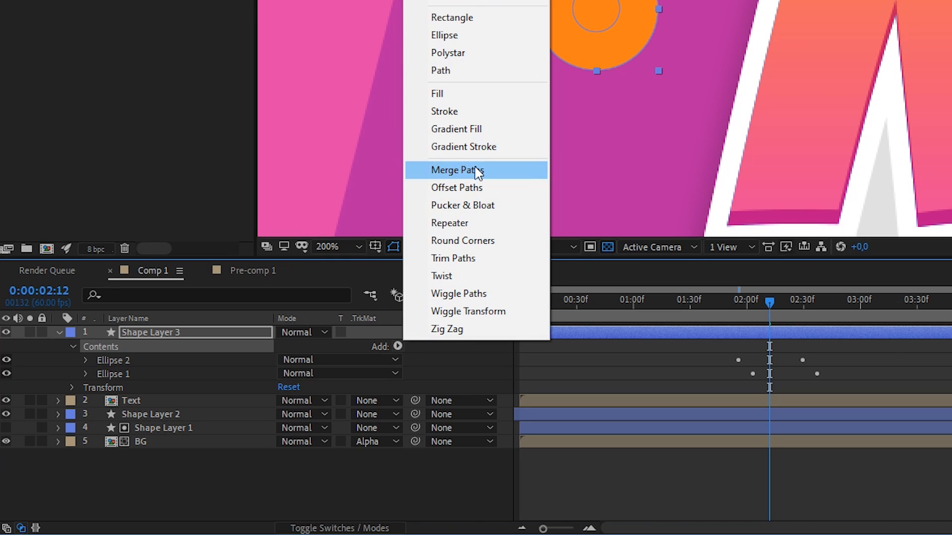
{"action": "left_click", "coordinate": [477, 171]}
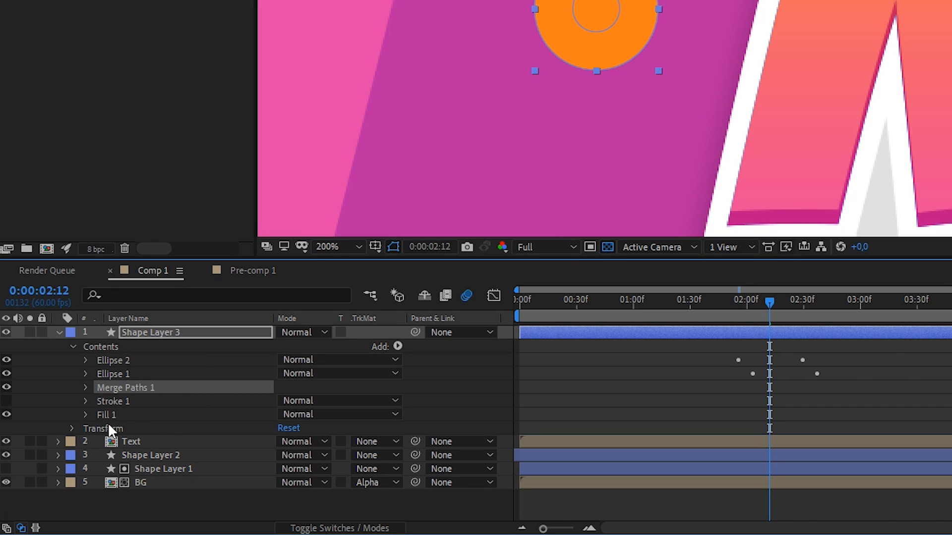
{"action": "left_click", "coordinate": [86, 388]}
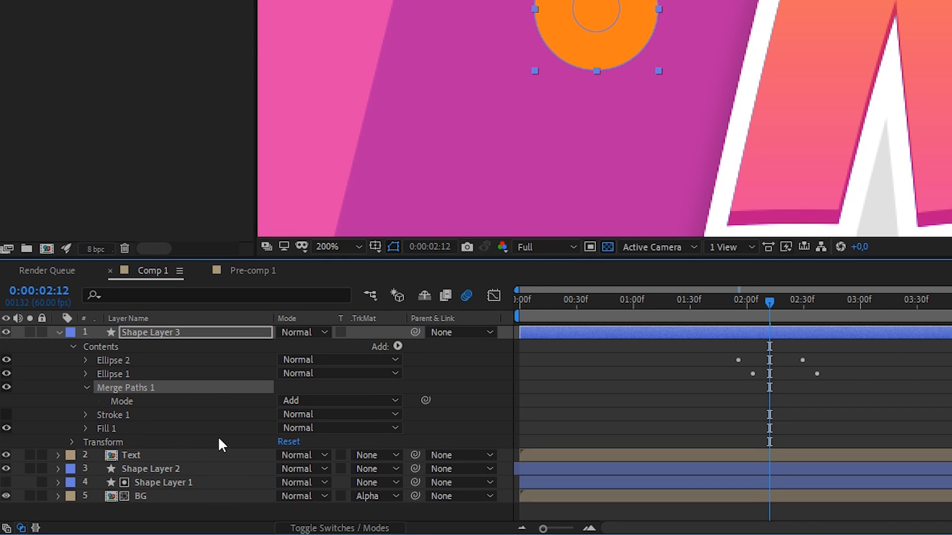
{"action": "left_click", "coordinate": [318, 401]}
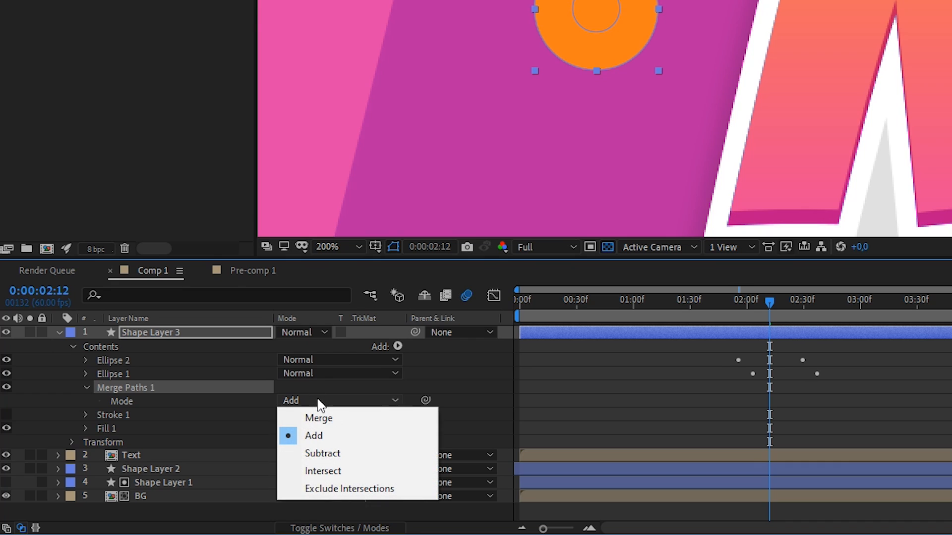
{"action": "left_click", "coordinate": [347, 453]}
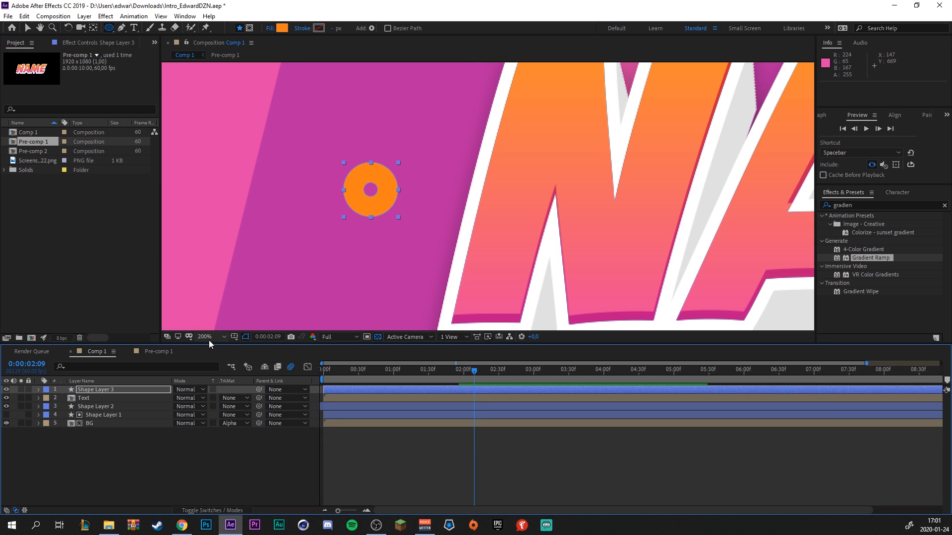
Fit the whole composition in the viewer and preview the ring's growth from 0:00:01:55.
{"action": "left_click", "coordinate": [342, 247]}
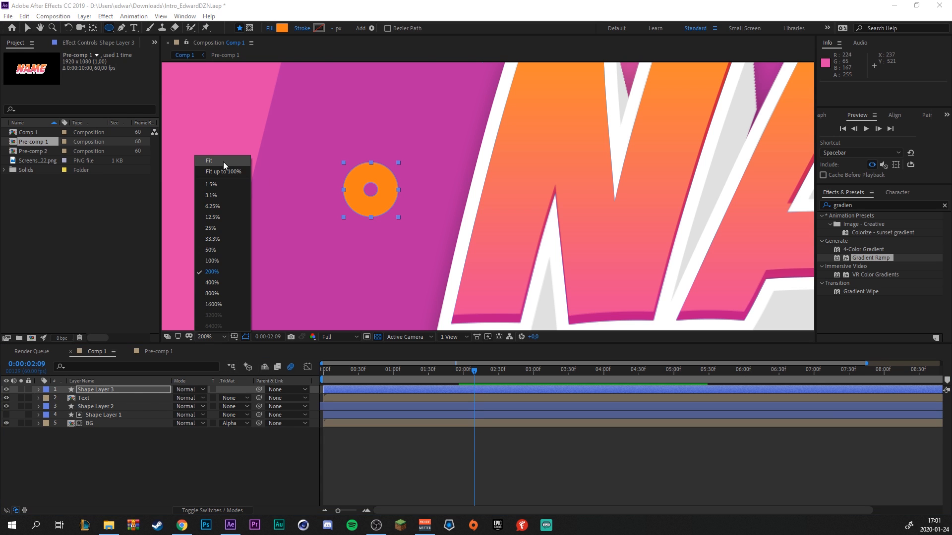
{"action": "left_click", "coordinate": [223, 162]}
{"action": "left_click_drag", "start_coordinate": [474, 371], "coordinate": [457, 371]}
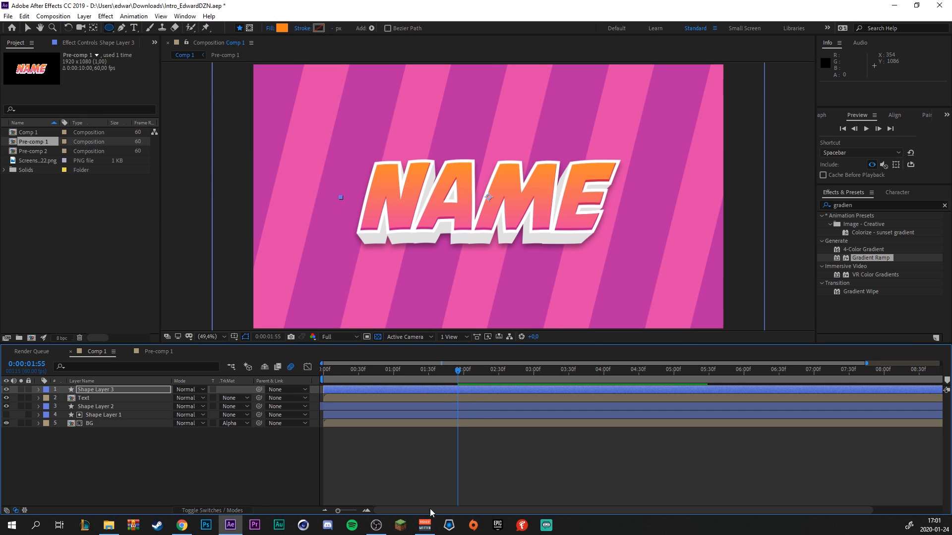
{"action": "key", "text": "space"}
Move the end scale keyframes of both ellipses about seven frames earlier, placing Ellipse 2's at 0:00:02:23.
{"action": "left_click", "coordinate": [456, 370]}
{"action": "key", "text": "u"}
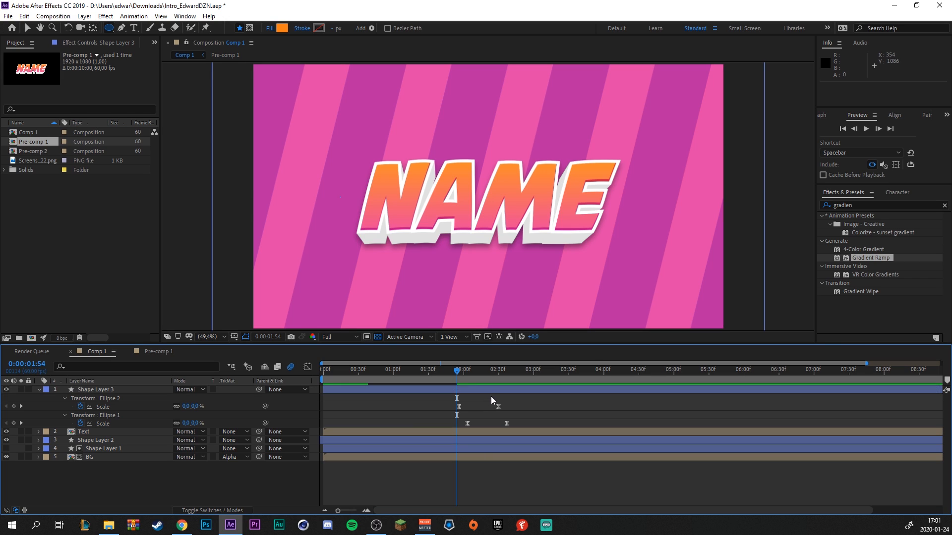
{"action": "left_click_drag", "start_coordinate": [491, 397], "coordinate": [490, 423]}
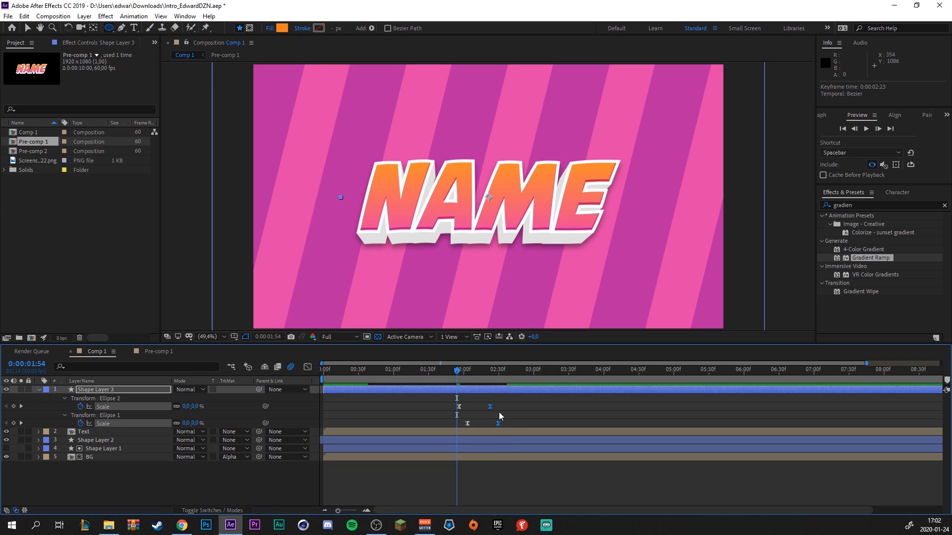
Lengthen the ease into both ellipses' end scale keyframes in the speed graph, making the growth peak earlier and settle slowly.
{"action": "left_click_drag", "start_coordinate": [518, 424], "coordinate": [433, 398]}
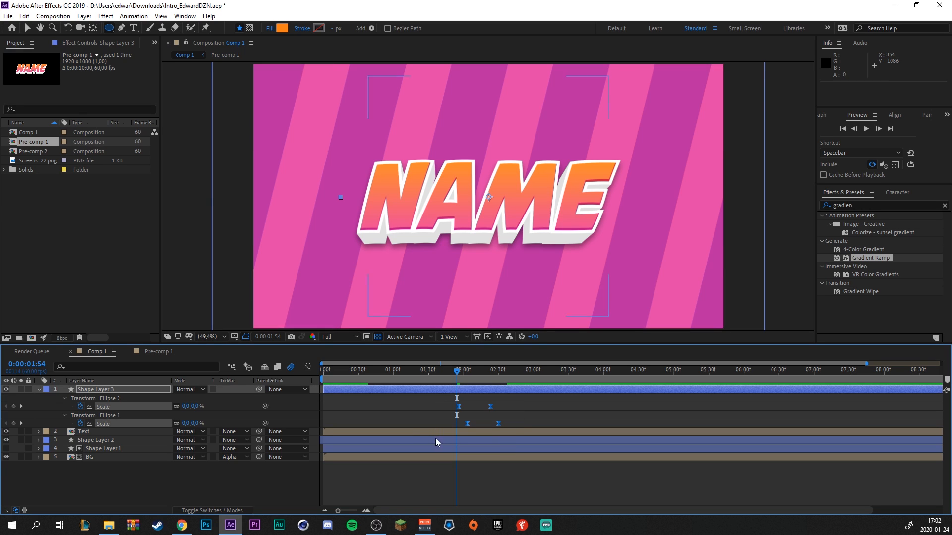
{"action": "left_click", "coordinate": [308, 368]}
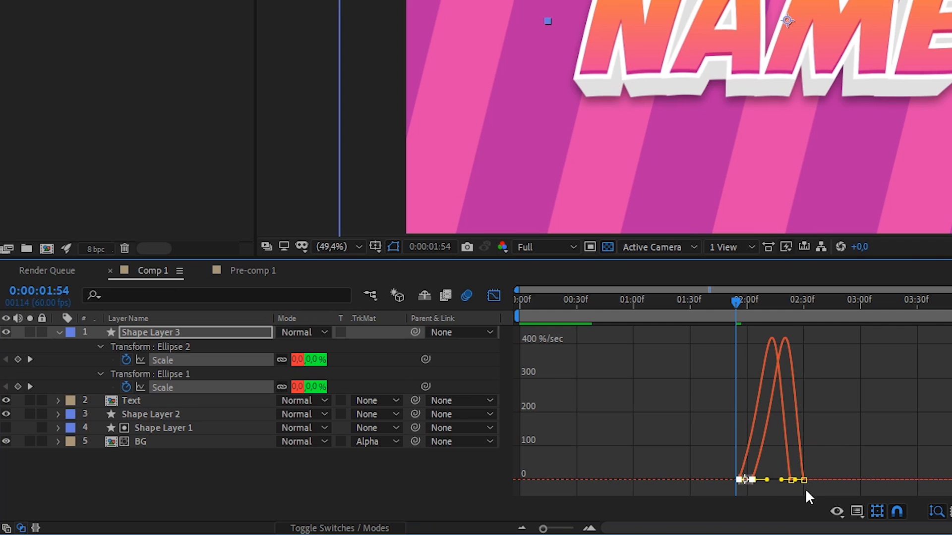
{"action": "left_click_drag", "start_coordinate": [806, 489], "coordinate": [781, 462]}
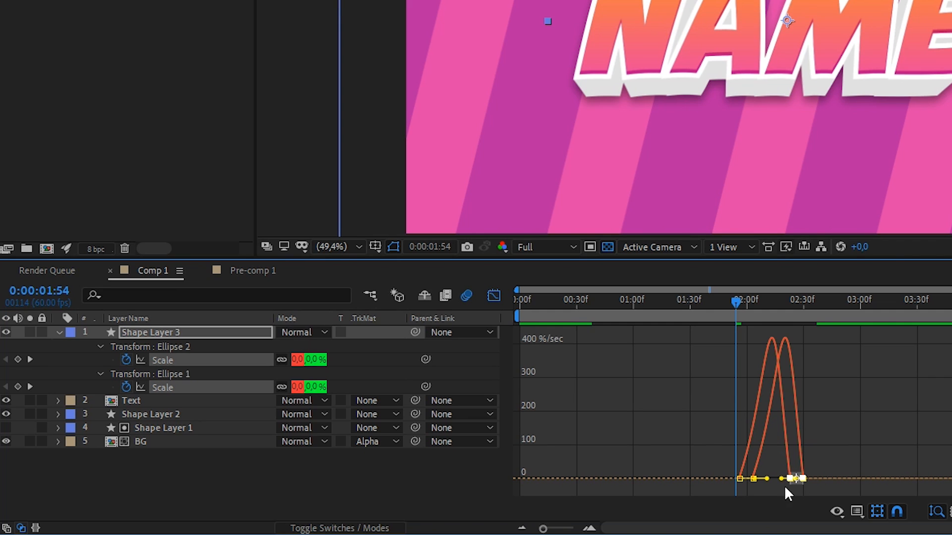
{"action": "key", "text": "F9"}
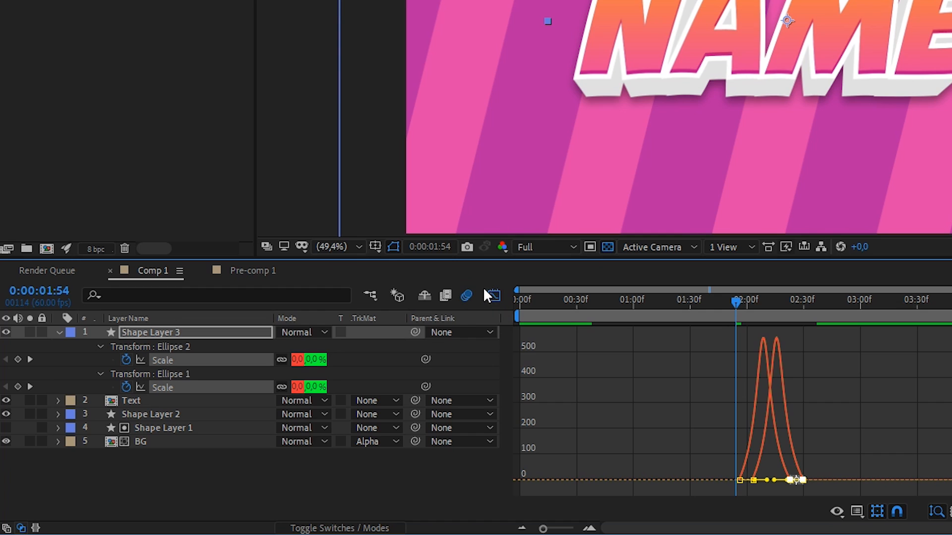
{"action": "left_click", "coordinate": [493, 296]}
Preview the ring animation from around 0:00:01:51 and review the speed curves of both scale properties.
{"action": "key", "text": "space"}
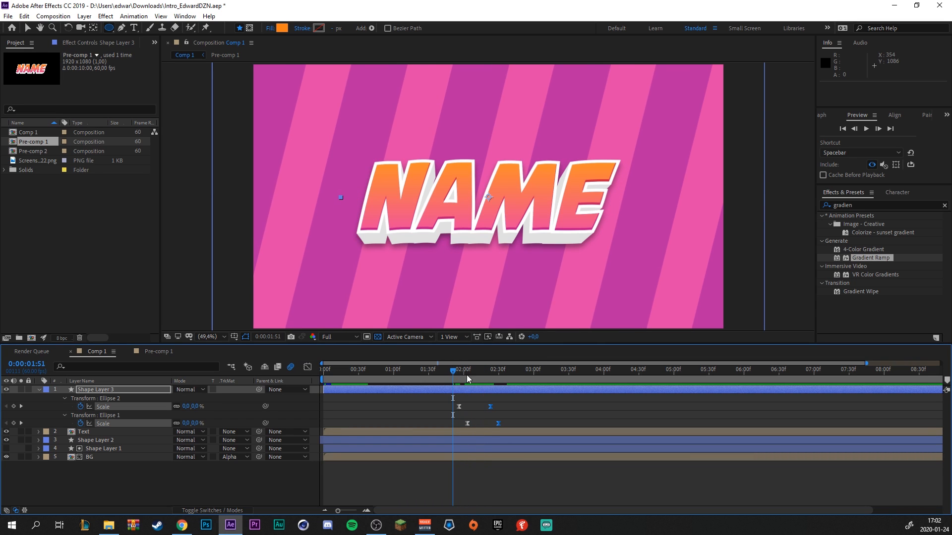
{"action": "left_click_drag", "start_coordinate": [473, 373], "coordinate": [458, 374]}
{"action": "left_click", "coordinate": [308, 367]}
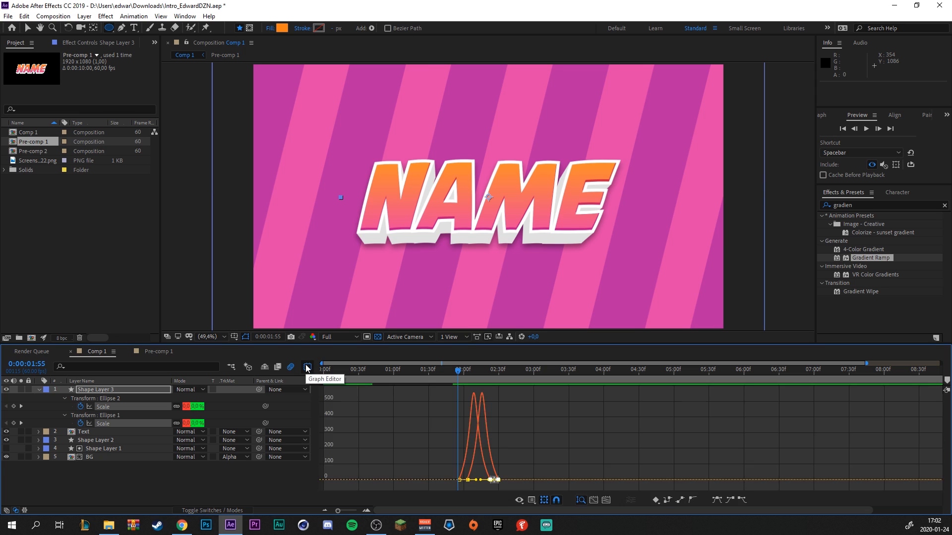
{"action": "left_click", "coordinate": [308, 367]}
Move Shape Layer 3's ring onto the upper-left corner of the NAME text at 0:00:02:16.
{"action": "left_click", "coordinate": [38, 390]}
{"action": "left_click", "coordinate": [105, 388]}
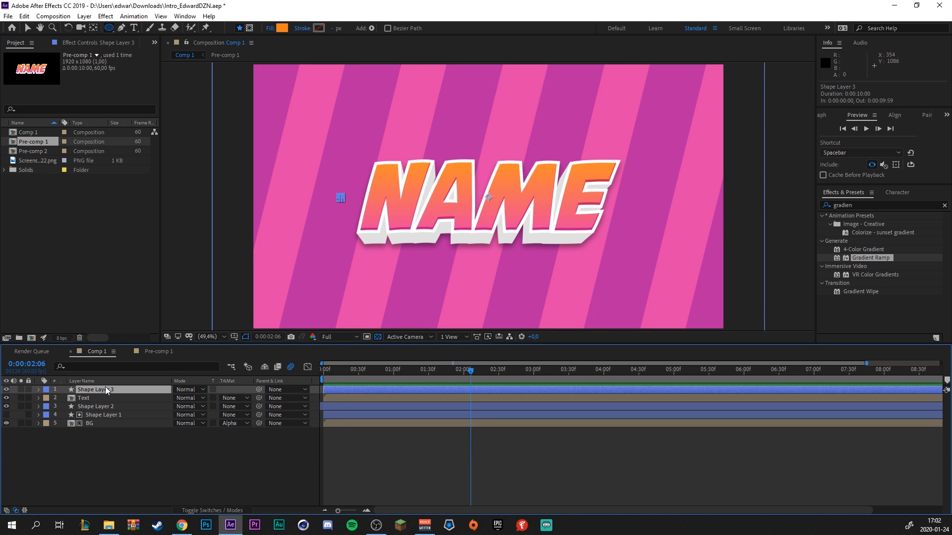
{"action": "left_click", "coordinate": [28, 28]}
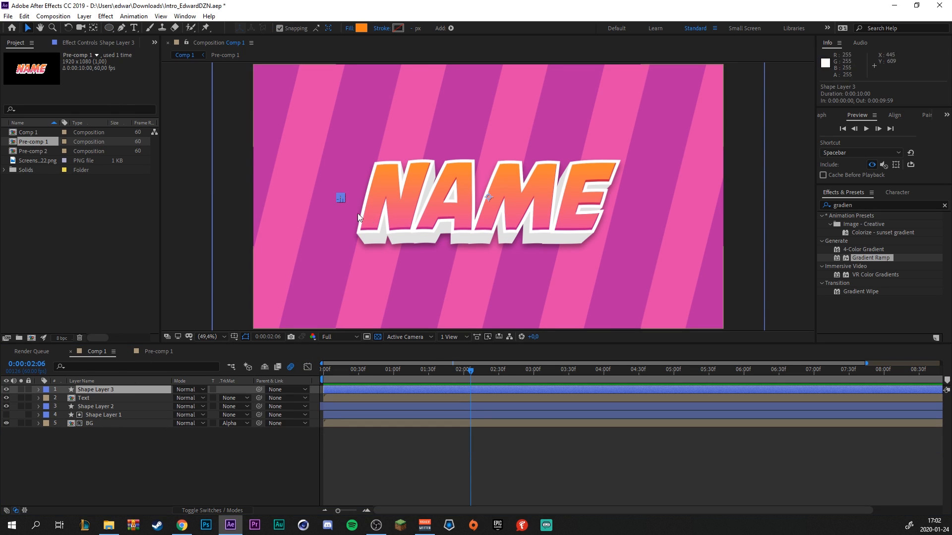
{"action": "left_click", "coordinate": [482, 371]}
{"action": "left_click_drag", "start_coordinate": [354, 205], "coordinate": [382, 179]}
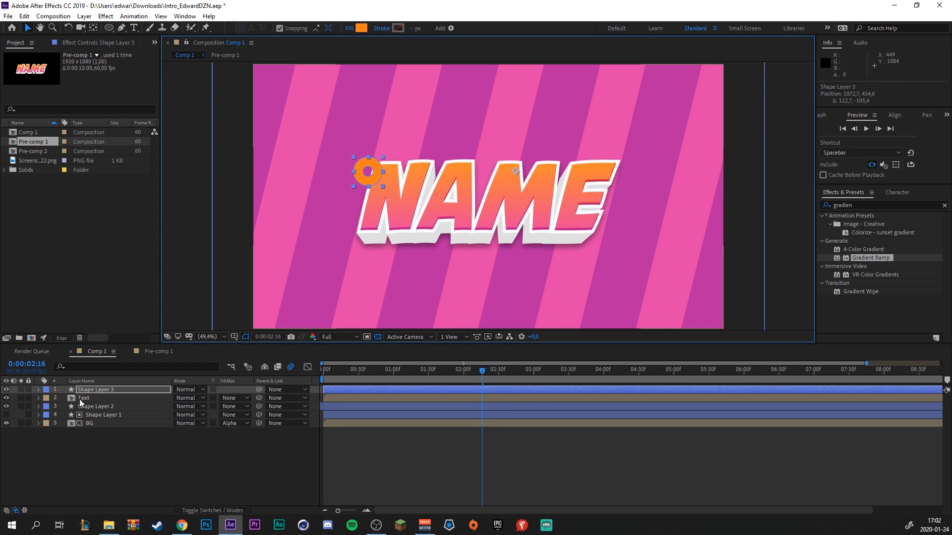
Duplicate Shape Layer 3, place the copy below the Text layer and move its ring to the text's lower-right corner.
{"action": "key", "text": "ctrl+d"}
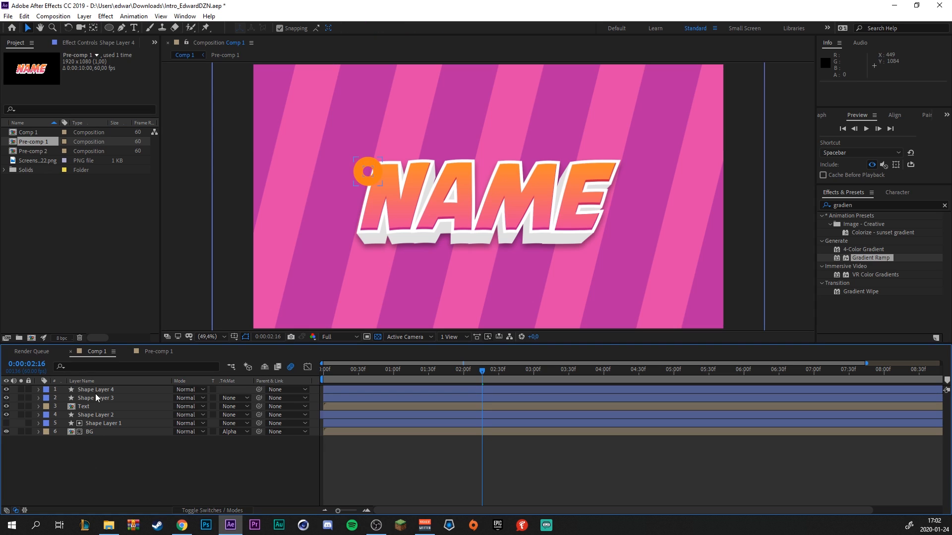
{"action": "left_click_drag", "start_coordinate": [95, 391], "coordinate": [97, 412]}
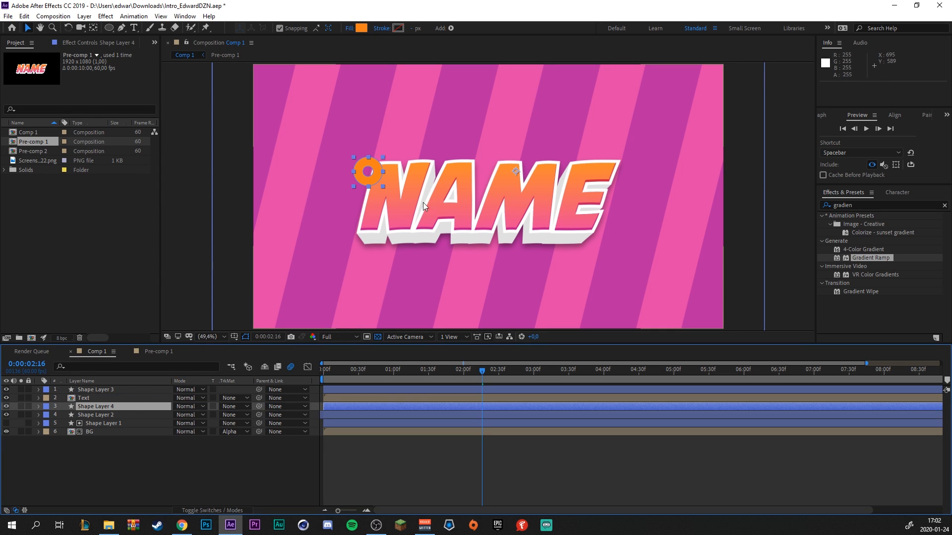
{"action": "left_click_drag", "start_coordinate": [376, 177], "coordinate": [594, 248]}
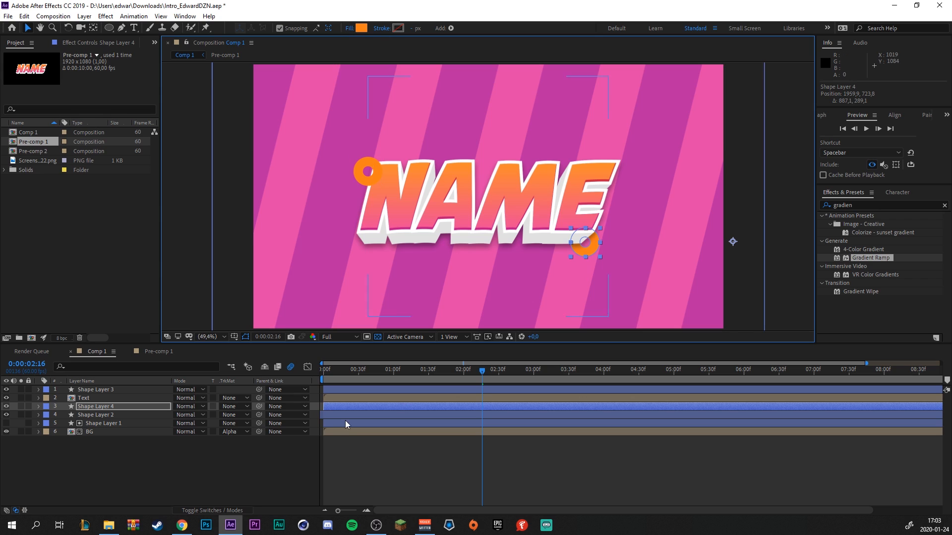
Scale Shape Layer 4 to 132% and reposition its ring at the lower-right corner of the text.
{"action": "key", "text": "s"}
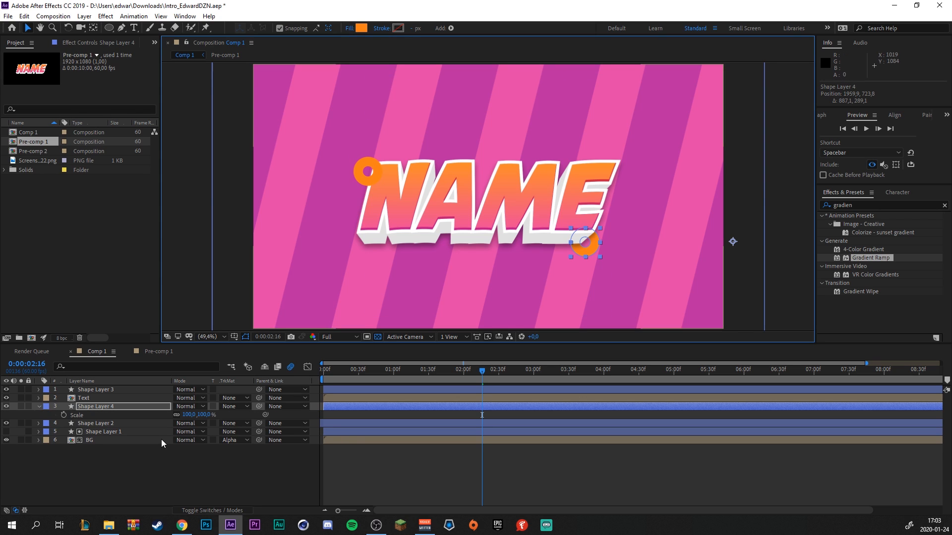
{"action": "left_click_drag", "start_coordinate": [210, 415], "coordinate": [226, 415]}
{"action": "left_click_drag", "start_coordinate": [548, 251], "coordinate": [600, 250]}
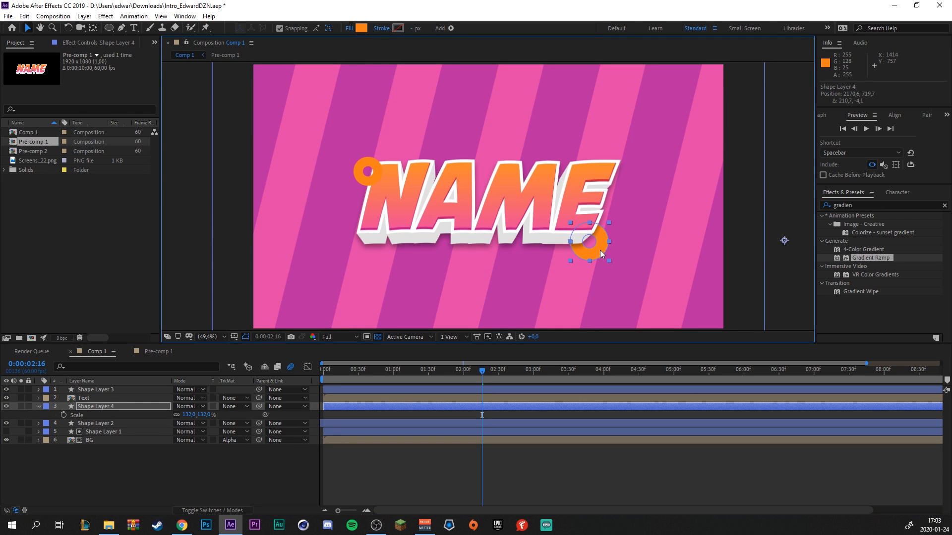
Shift Shape Layer 4 nine frames later in time and preview both rings from 0:00:01:14, stopping at 0:00:02:09.
{"action": "left_click", "coordinate": [39, 405]}
{"action": "left_click_drag", "start_coordinate": [389, 407], "coordinate": [400, 407]}
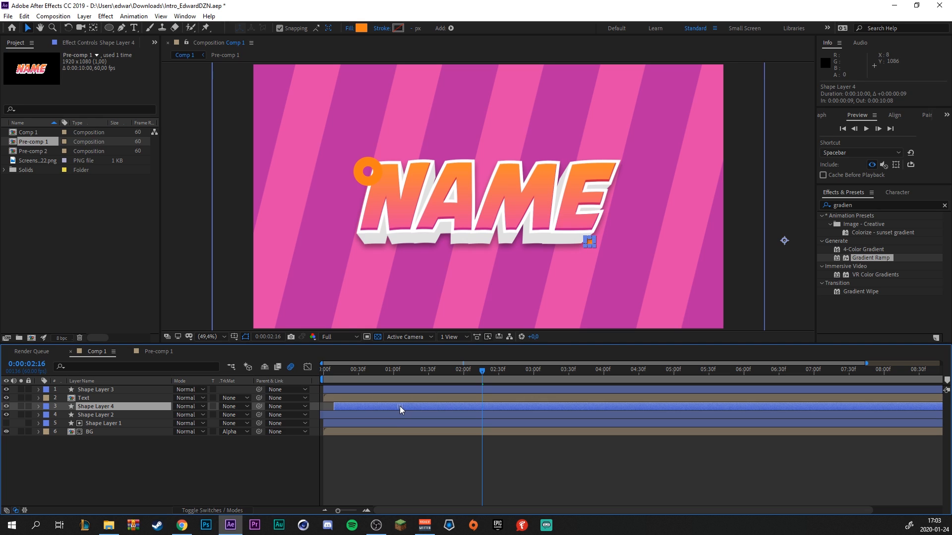
{"action": "left_click_drag", "start_coordinate": [477, 372], "coordinate": [409, 383]}
{"action": "key", "text": "space"}
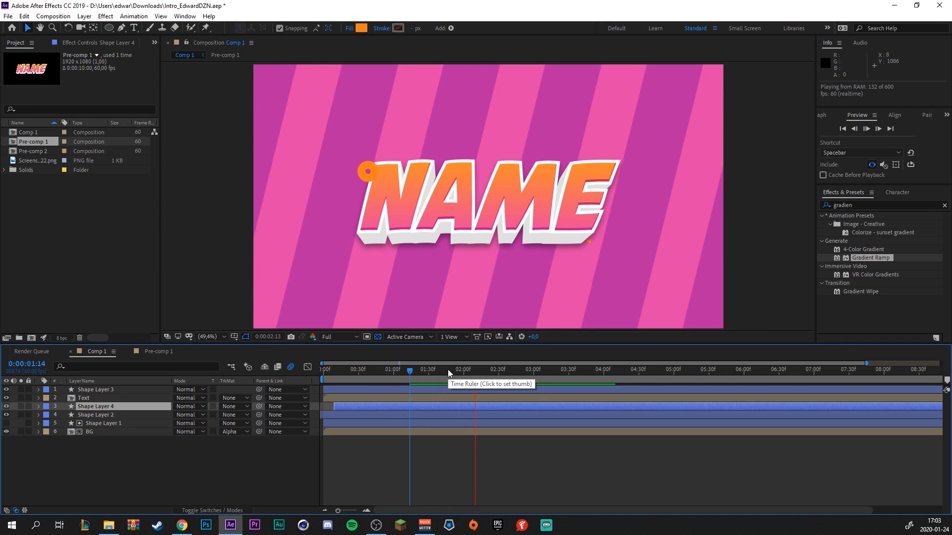
{"action": "left_click", "coordinate": [430, 380]}
{"action": "left_click_drag", "start_coordinate": [429, 380], "coordinate": [474, 370]}
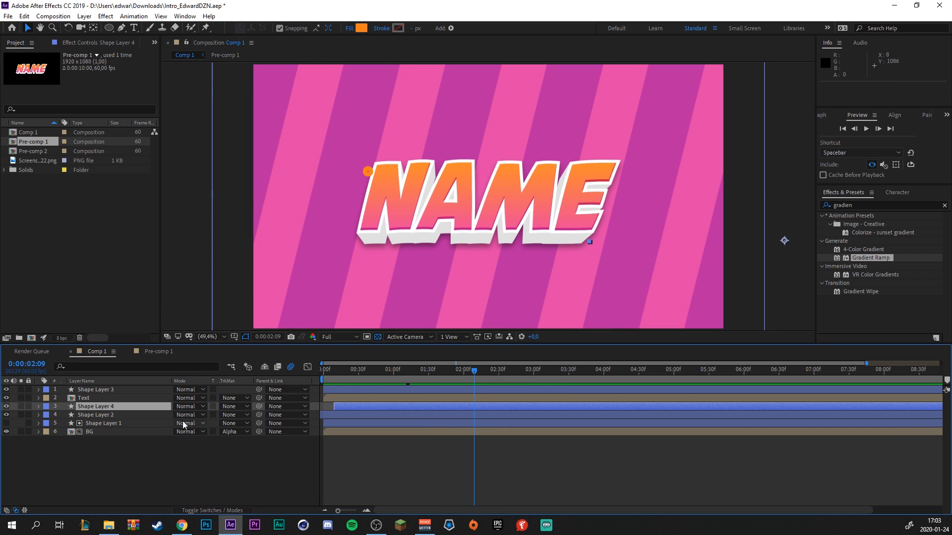
Shift Shape Layer 3 earlier in time so its ring starts growing around 0:00:01:08.
{"action": "left_click", "coordinate": [117, 414]}
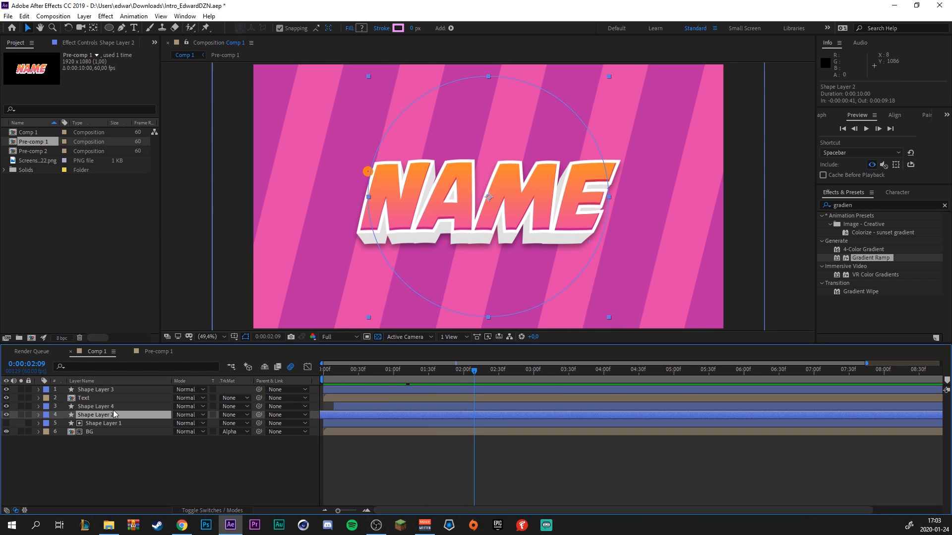
{"action": "left_click", "coordinate": [82, 381]}
{"action": "left_click", "coordinate": [119, 389]}
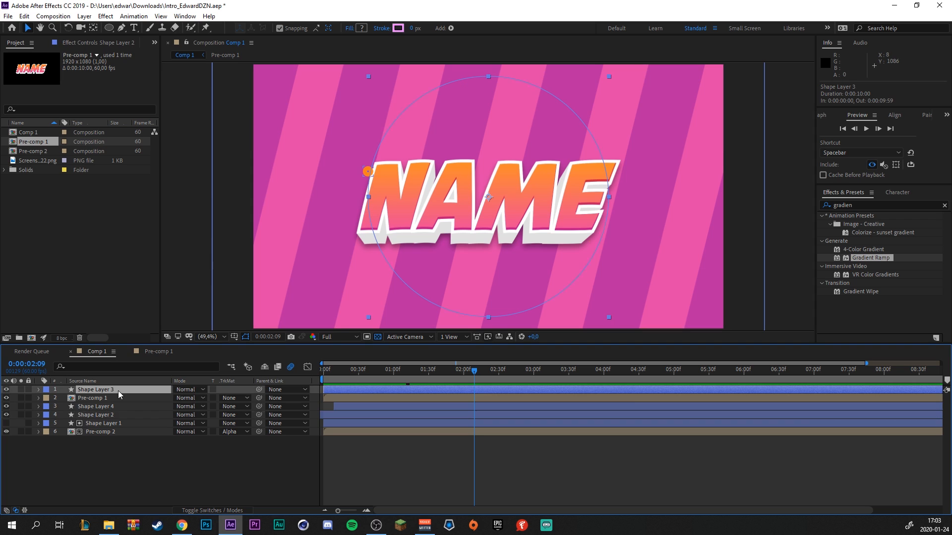
{"action": "mouse_move", "coordinate": [390, 376]}
{"action": "left_mouse_down"}
{"action": "mouse_move", "coordinate": [343, 383]}
{"action": "mouse_move", "coordinate": [403, 381]}
{"action": "left_mouse_up"}
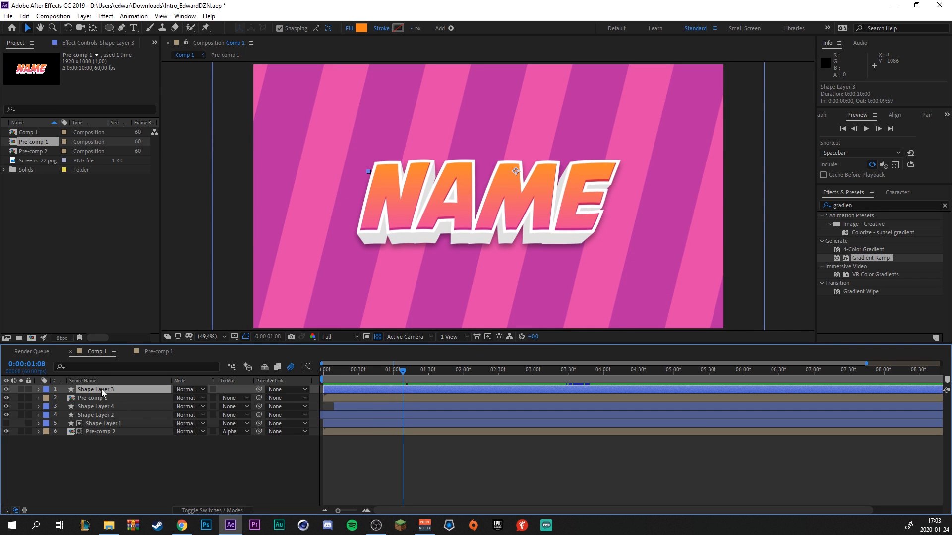
{"action": "key", "text": "u"}
{"action": "left_click_drag", "start_coordinate": [452, 387], "coordinate": [392, 389]}
{"action": "key", "text": "u"}
Reveal Shape Layer 4's keyframes and shift the layer 52 frames earlier in time.
{"action": "left_click", "coordinate": [103, 407]}
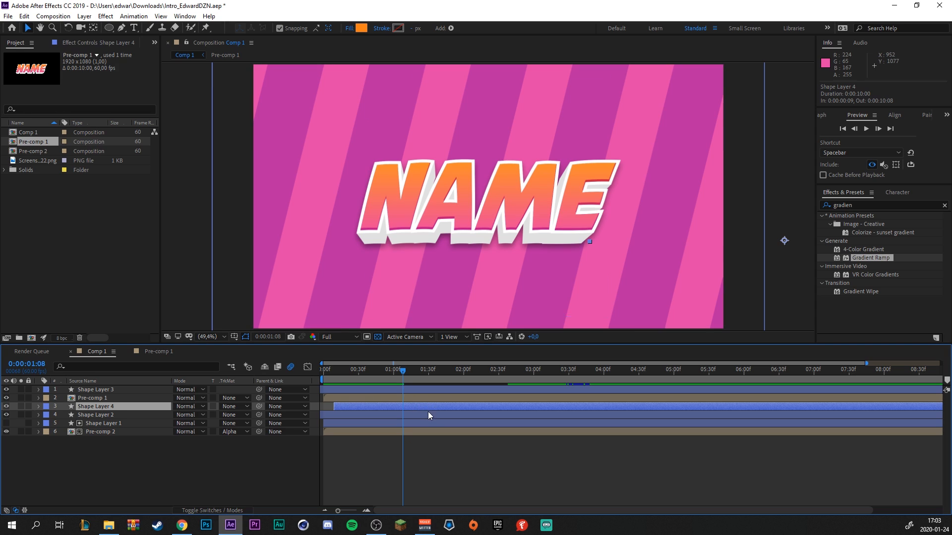
{"action": "key", "text": "u"}
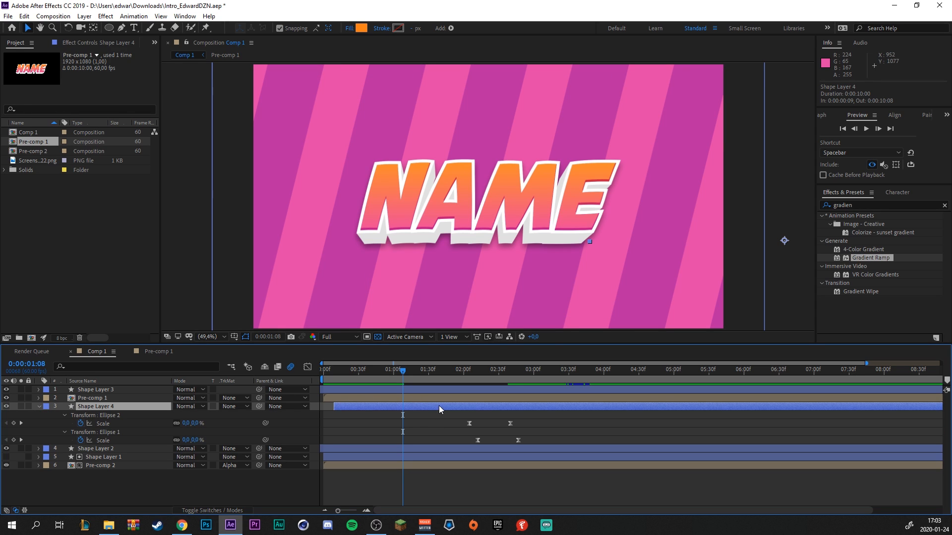
{"action": "left_click_drag", "start_coordinate": [439, 406], "coordinate": [378, 409]}
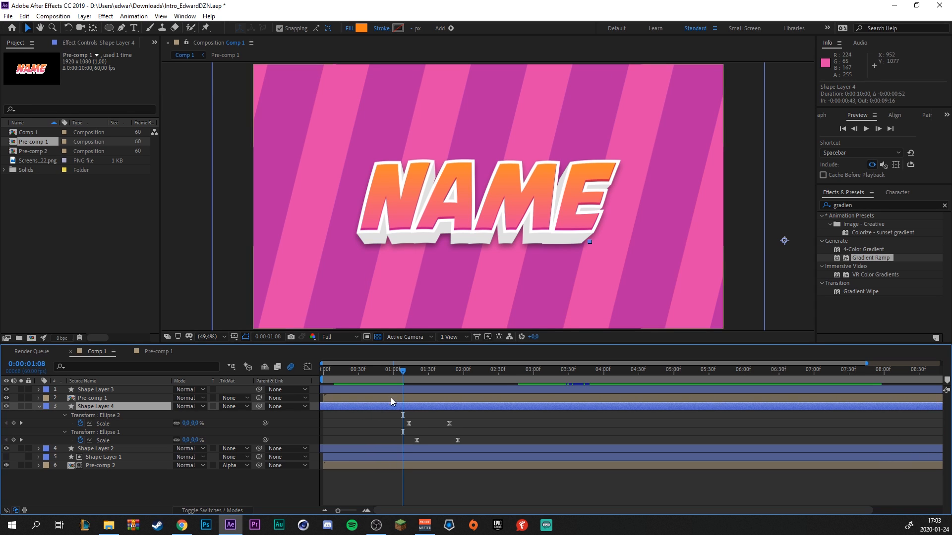
Preview the whole intro from the beginning and return to 0:00:01:16.
{"action": "key", "text": "Home"}
{"action": "key", "text": "space"}
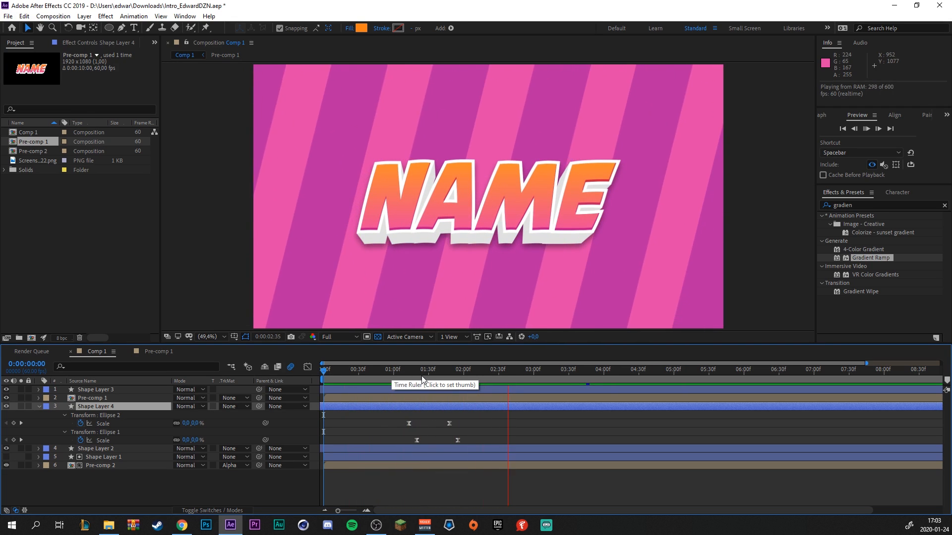
{"action": "left_click", "coordinate": [412, 371]}
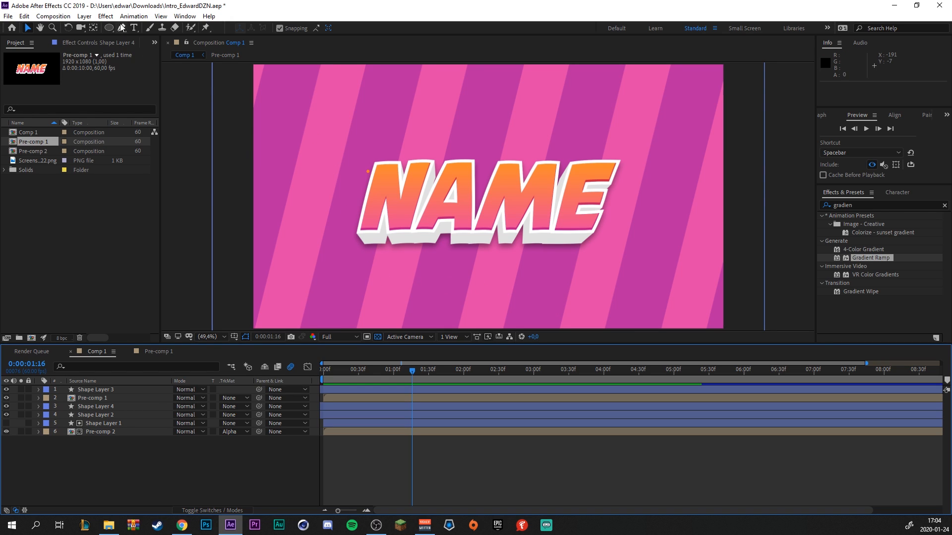
Add a text layer reading "enjoy the video!" below the NAME title with a font size of 118 px.
{"action": "left_click", "coordinate": [134, 28]}
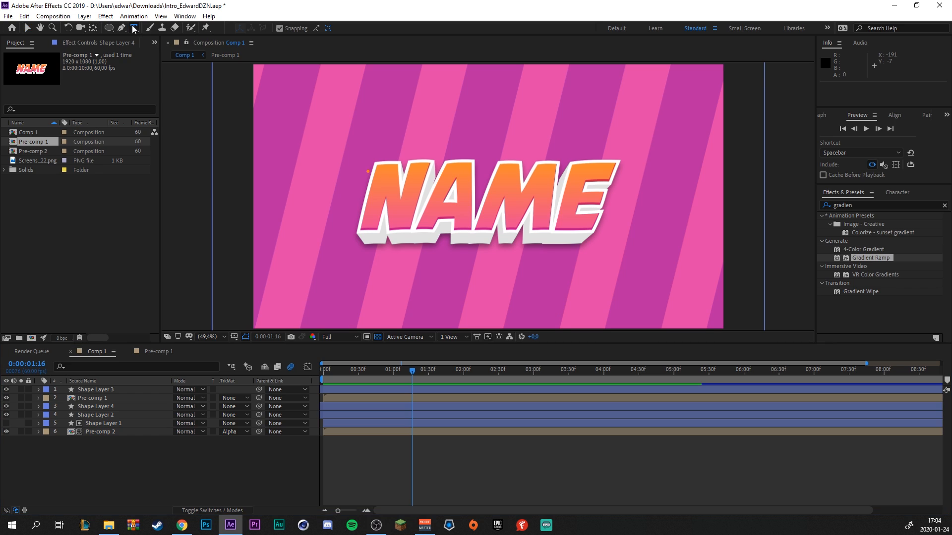
{"action": "left_click", "coordinate": [430, 271]}
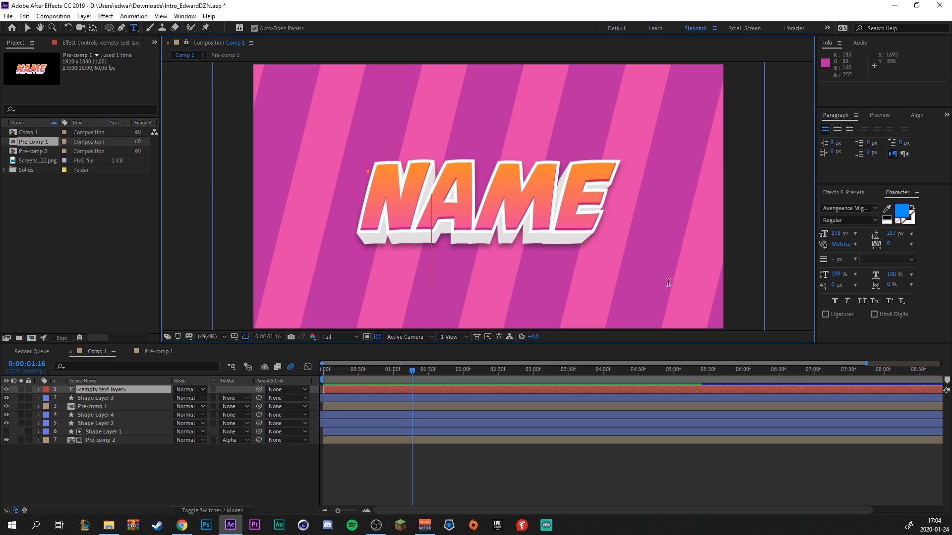
{"action": "left_click_drag", "start_coordinate": [836, 238], "coordinate": [719, 250]}
{"action": "type", "text": "en"}
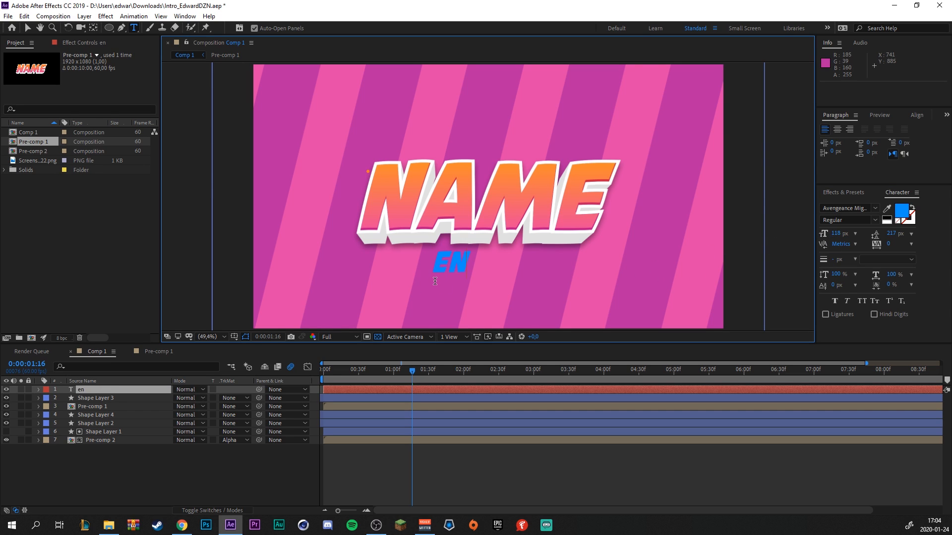
{"action": "type", "text": "joy"}
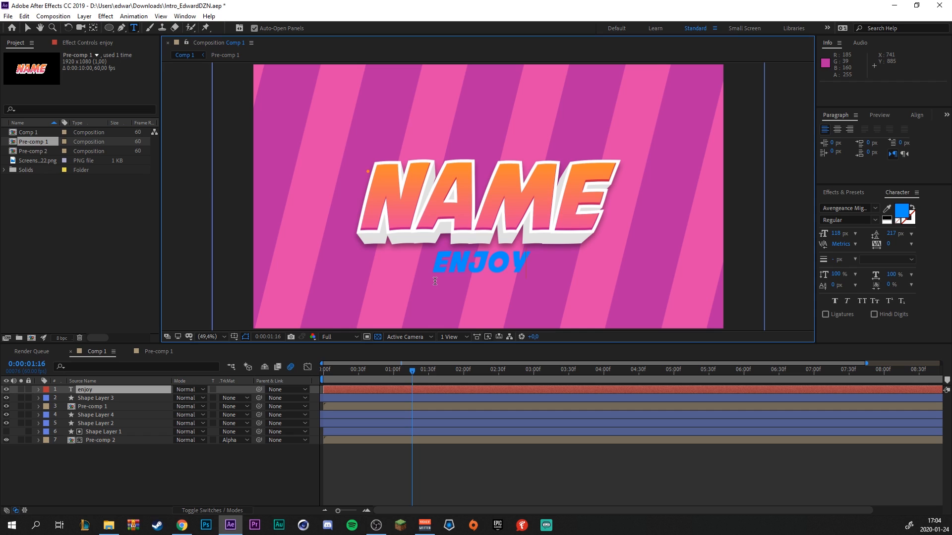
{"action": "type", "text": " the video!"}
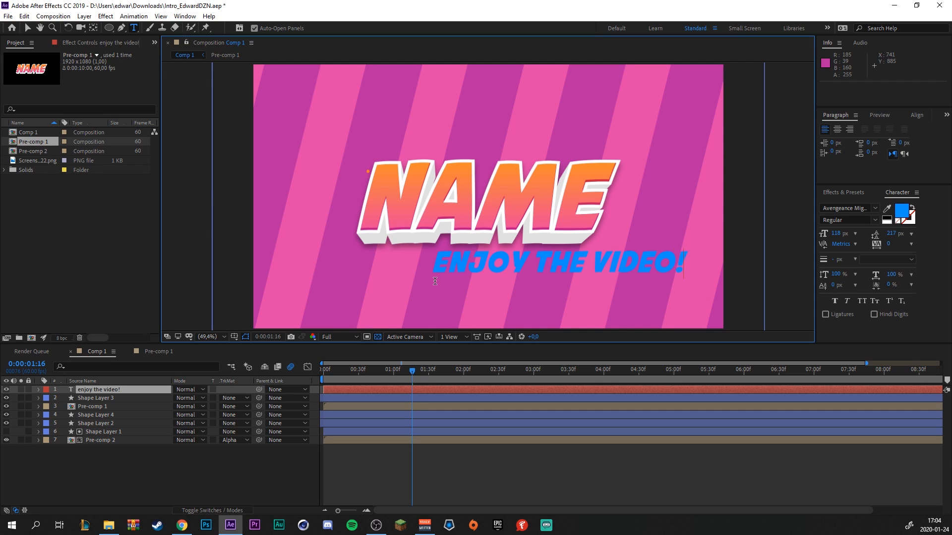
Change the fill color of the whole "enjoy the video!" text to white.
{"action": "left_click_drag", "start_coordinate": [435, 268], "coordinate": [810, 243]}
{"action": "left_click", "coordinate": [902, 210]}
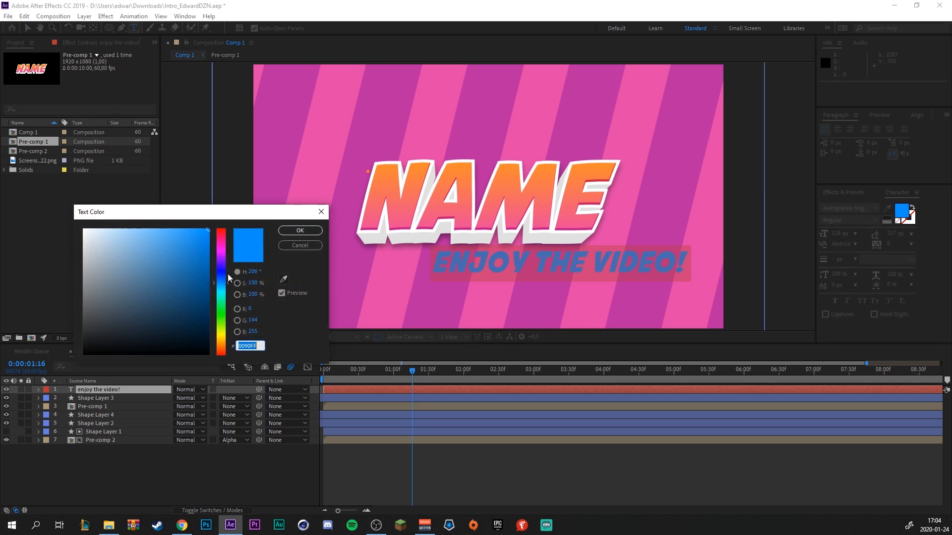
{"action": "left_click", "coordinate": [83, 249]}
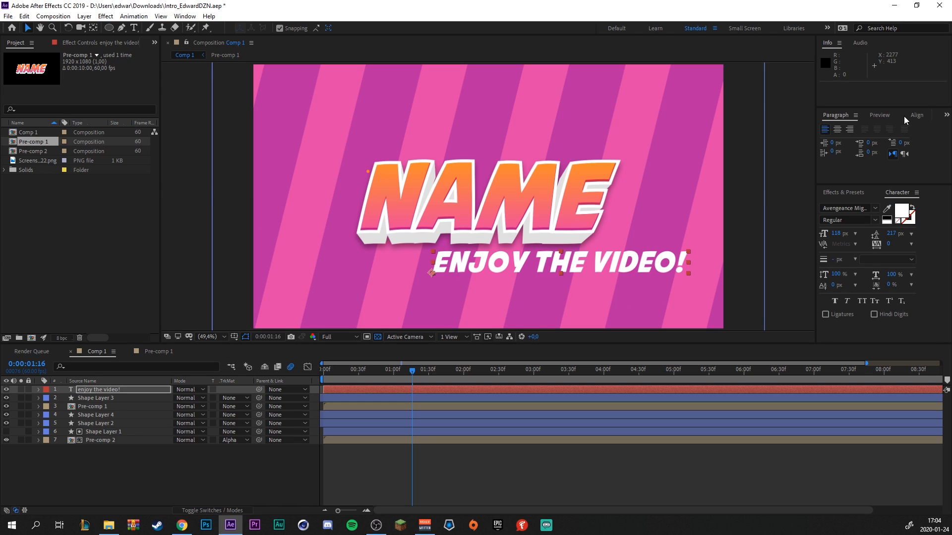
Scale the "enjoy the video!" text to 43%, place it below the NAME title and center it horizontally in the composition.
{"action": "left_click", "coordinate": [915, 115]}
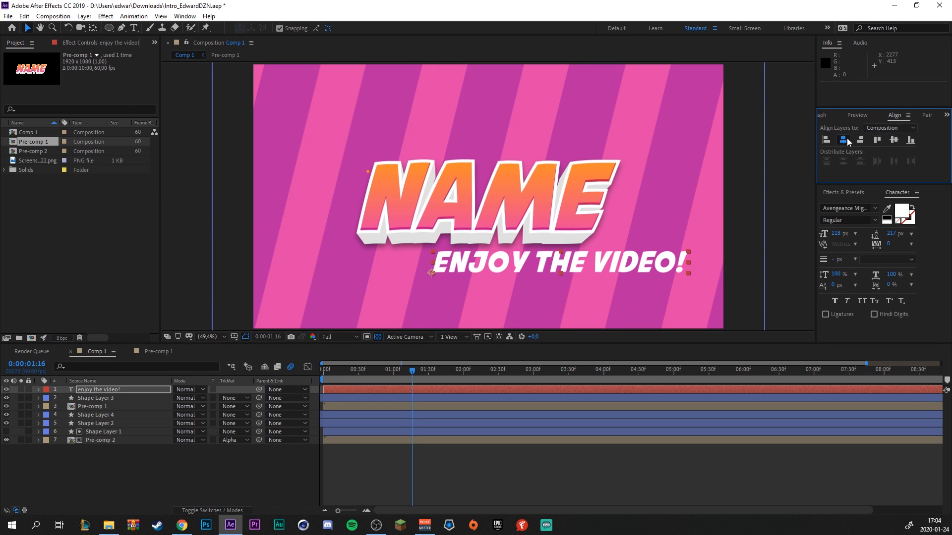
{"action": "left_click", "coordinate": [843, 140]}
{"action": "left_click", "coordinate": [894, 140]}
{"action": "left_click_drag", "start_coordinate": [613, 183], "coordinate": [580, 195]}
{"action": "left_click", "coordinate": [843, 139]}
{"action": "left_click", "coordinate": [894, 140]}
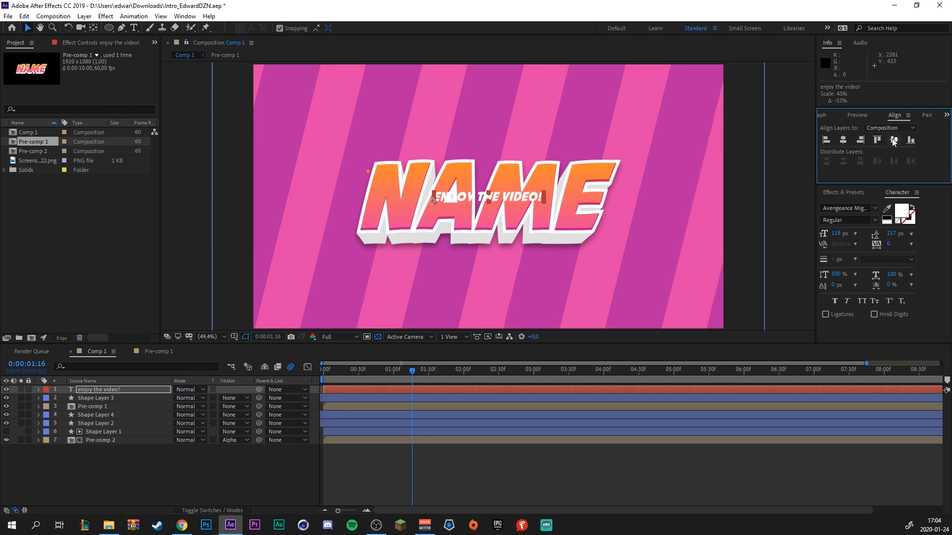
{"action": "left_click_drag", "start_coordinate": [525, 198], "coordinate": [530, 286]}
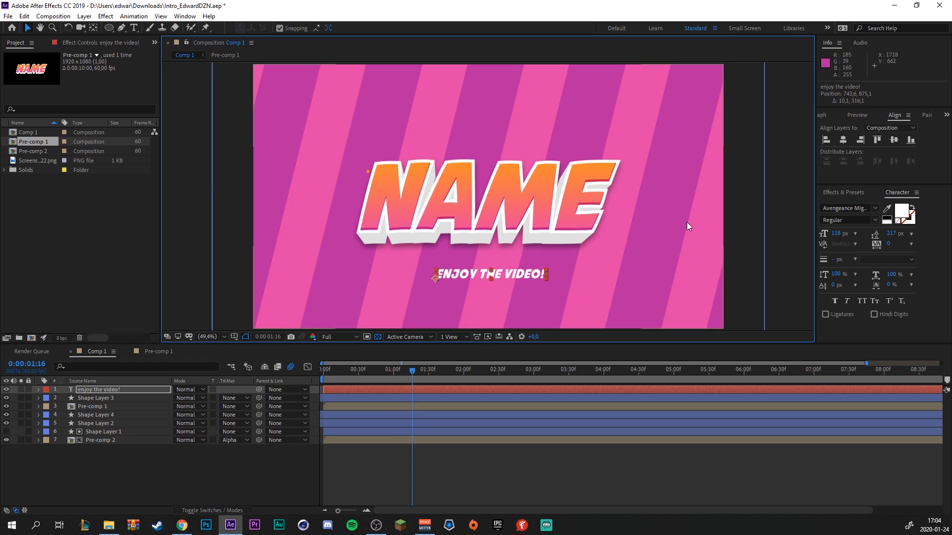
{"action": "left_click", "coordinate": [843, 139]}
{"action": "left_click", "coordinate": [504, 483]}
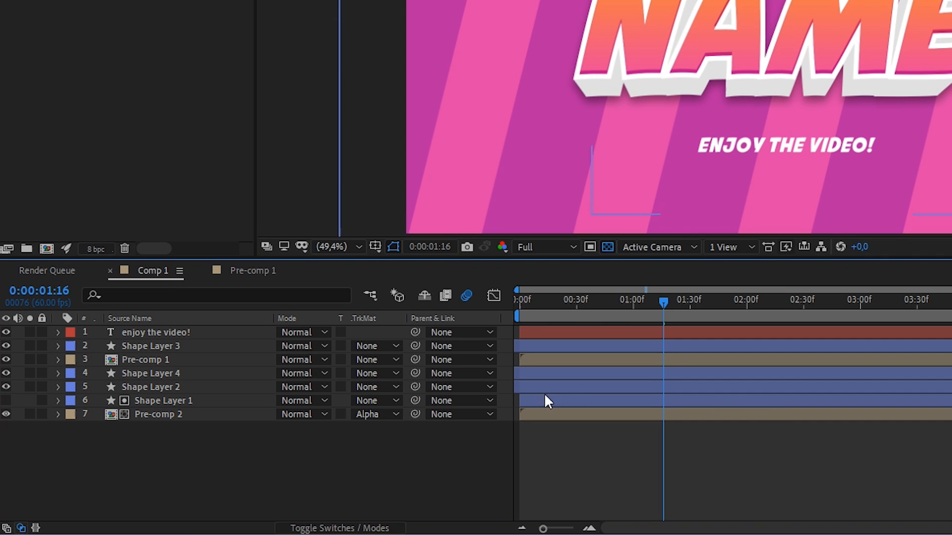
Add a Drop Shadow layer style to the "enjoy the video!" layer with size 16, distance 11 and opacity 27%.
{"action": "right_click", "coordinate": [167, 331]}
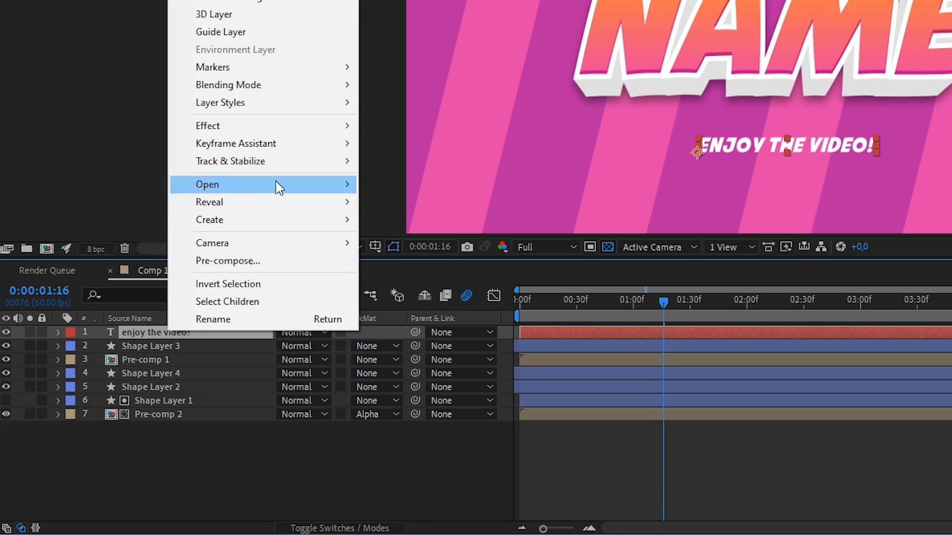
{"action": "mouse_move", "coordinate": [290, 102]}
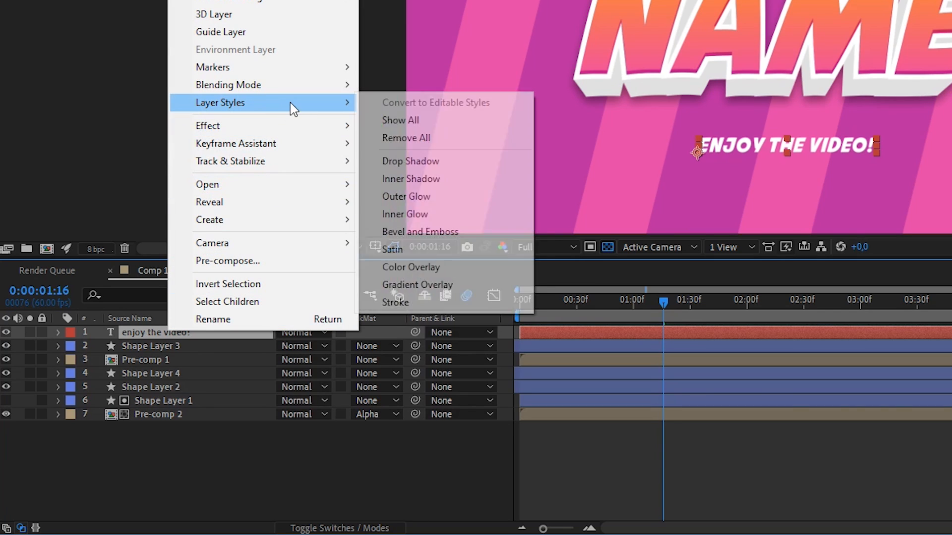
{"action": "left_click", "coordinate": [448, 162]}
{"action": "left_click", "coordinate": [85, 401]}
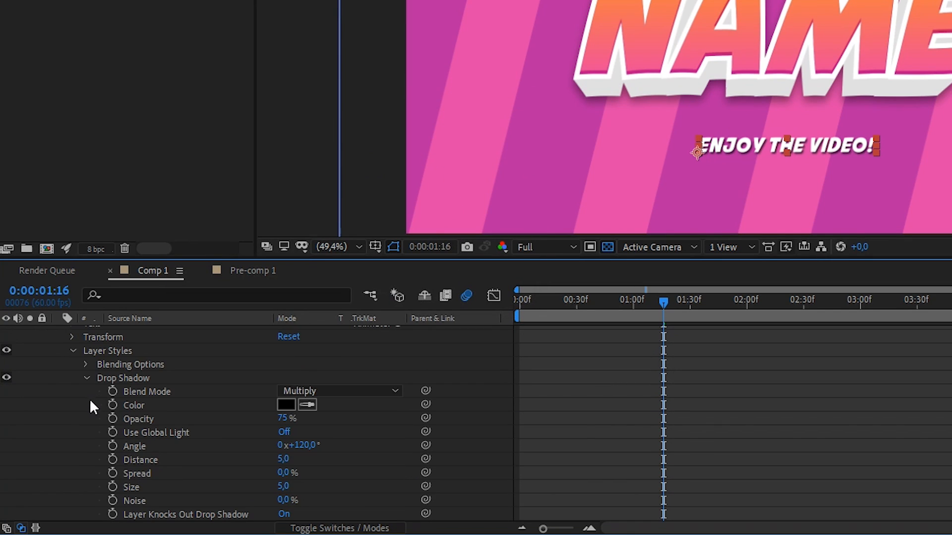
{"action": "scroll", "coordinate": [335, 468], "scroll_direction": "down", "scroll_amount": 2}
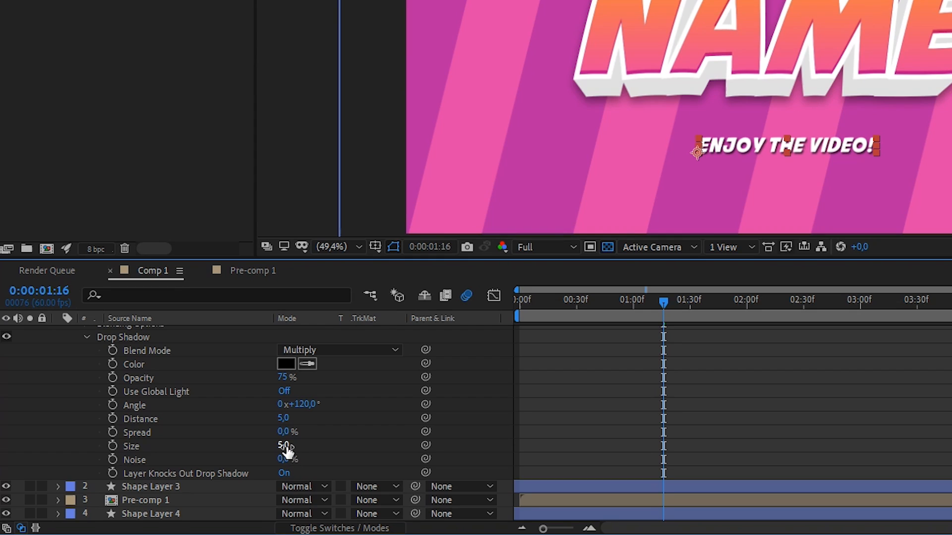
{"action": "left_click_drag", "start_coordinate": [286, 446], "coordinate": [290, 419]}
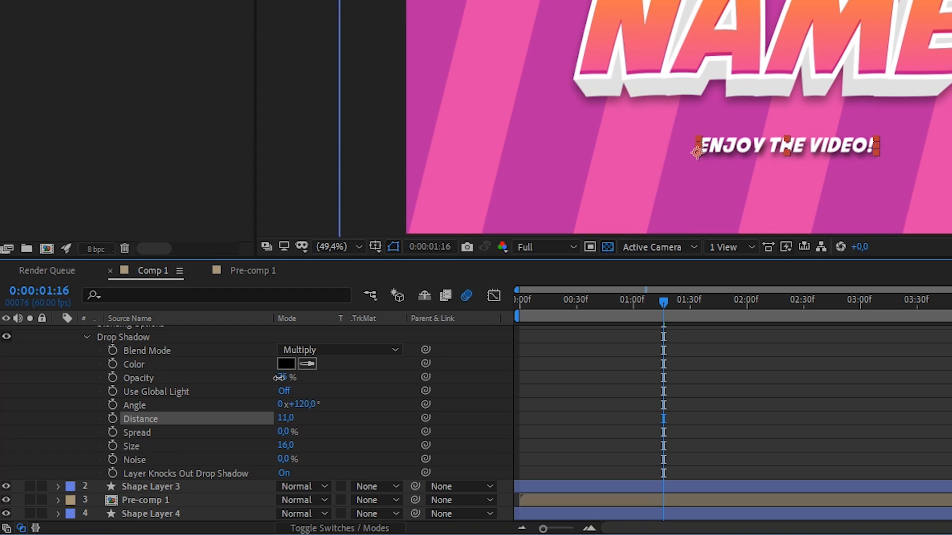
{"action": "left_click_drag", "start_coordinate": [284, 378], "coordinate": [247, 386]}
{"action": "left_click", "coordinate": [161, 380]}
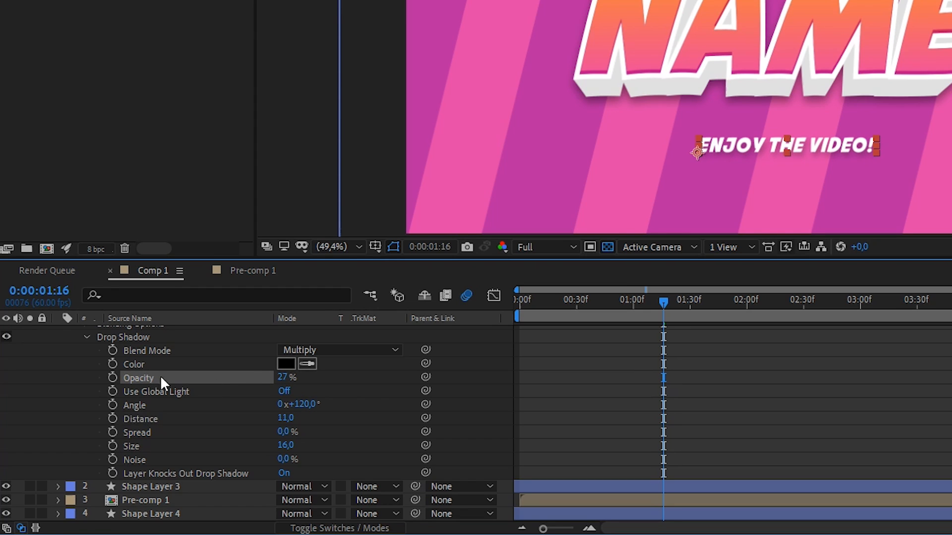
{"action": "scroll", "coordinate": [84, 372], "scroll_direction": "up", "scroll_amount": 4}
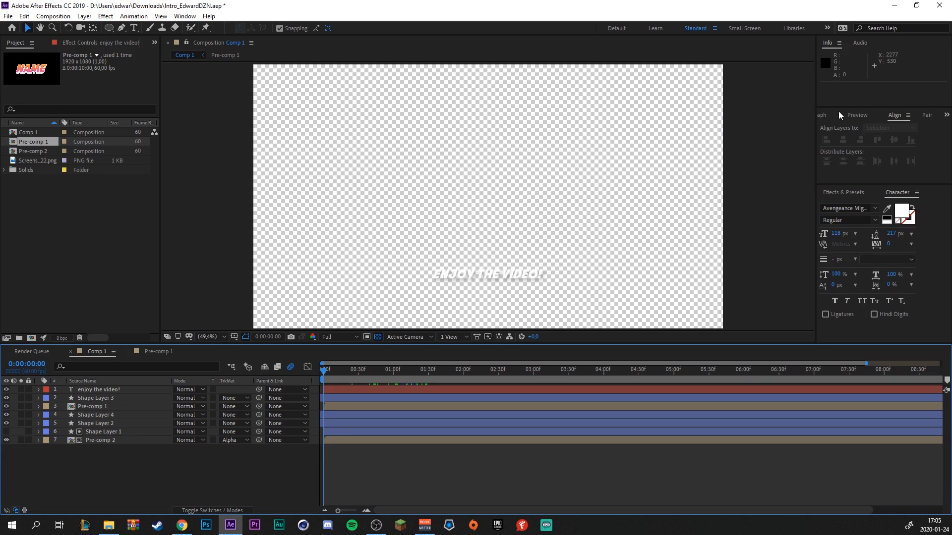
Preview the intro from the beginning, stop playback and move the current time to 0:00:01:54.
{"action": "left_click", "coordinate": [857, 115]}
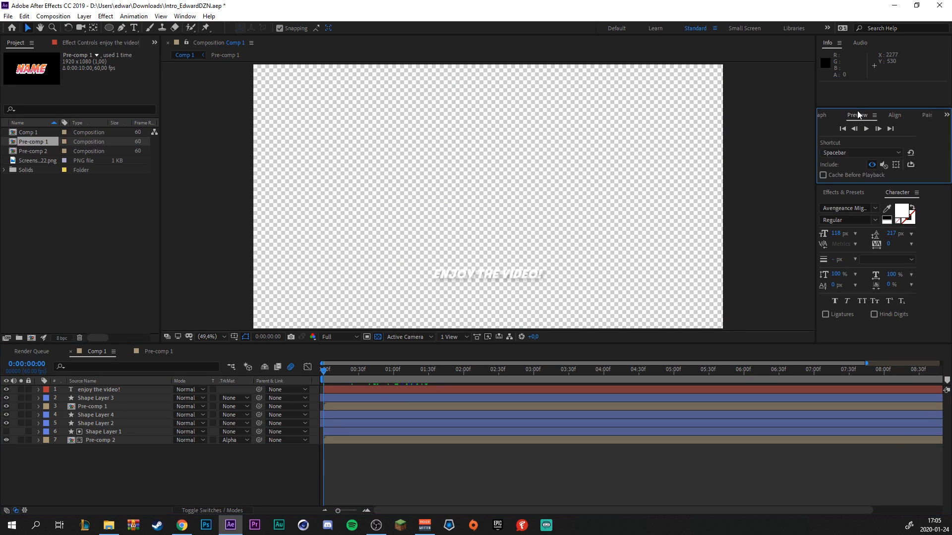
{"action": "left_click", "coordinate": [866, 129]}
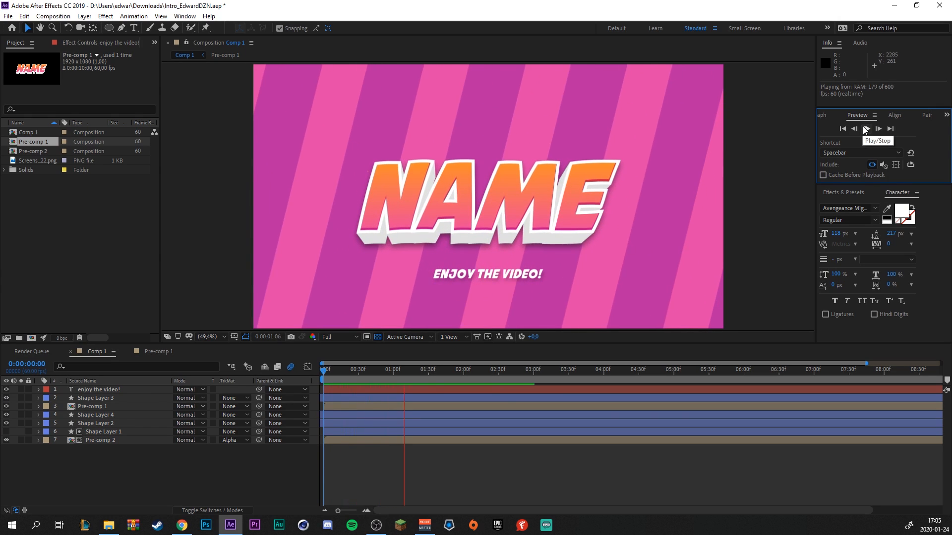
{"action": "left_click", "coordinate": [865, 129]}
{"action": "mouse_move", "coordinate": [445, 364]}
{"action": "left_mouse_down"}
{"action": "mouse_move", "coordinate": [417, 376]}
{"action": "mouse_move", "coordinate": [456, 373]}
{"action": "left_mouse_up"}
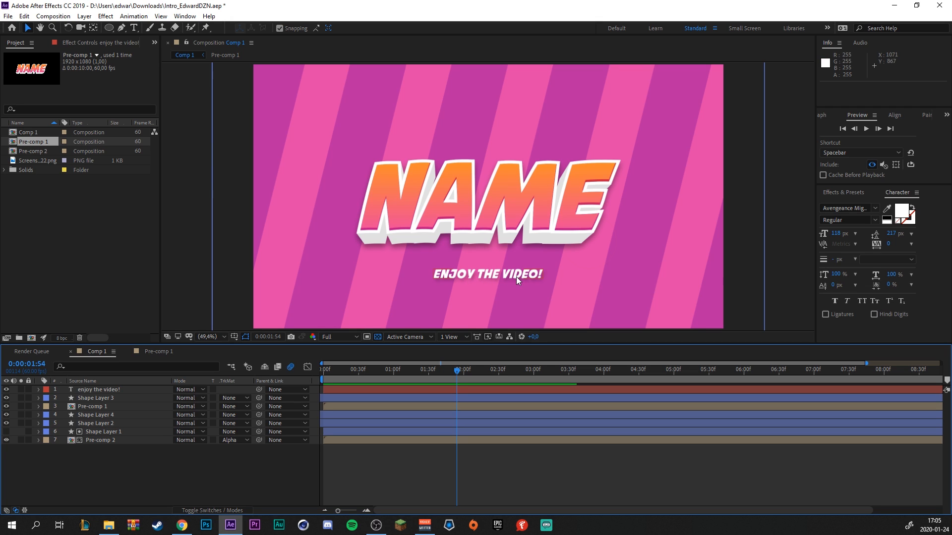
Add a Scale text animator to the "enjoy the video!" layer and set its scale to 0%.
{"action": "left_click", "coordinate": [115, 389]}
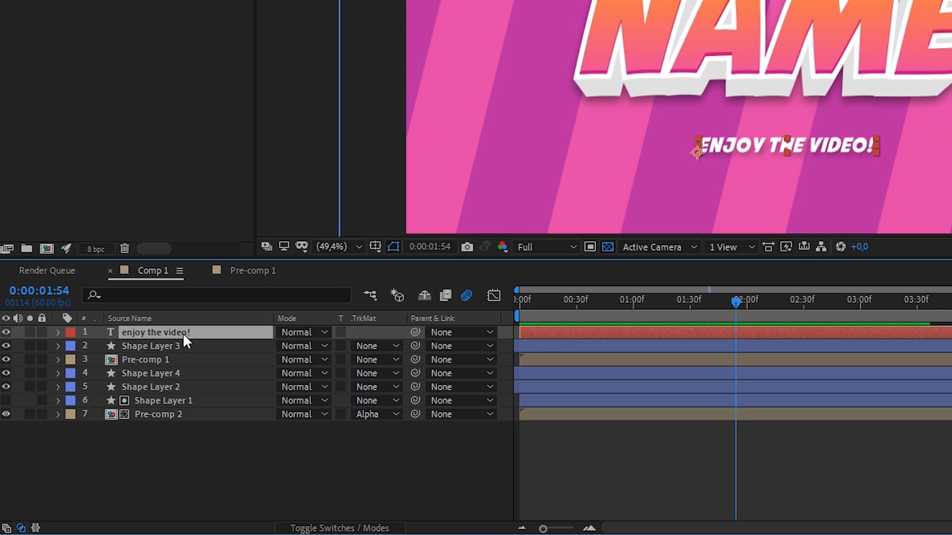
{"action": "left_click", "coordinate": [59, 333]}
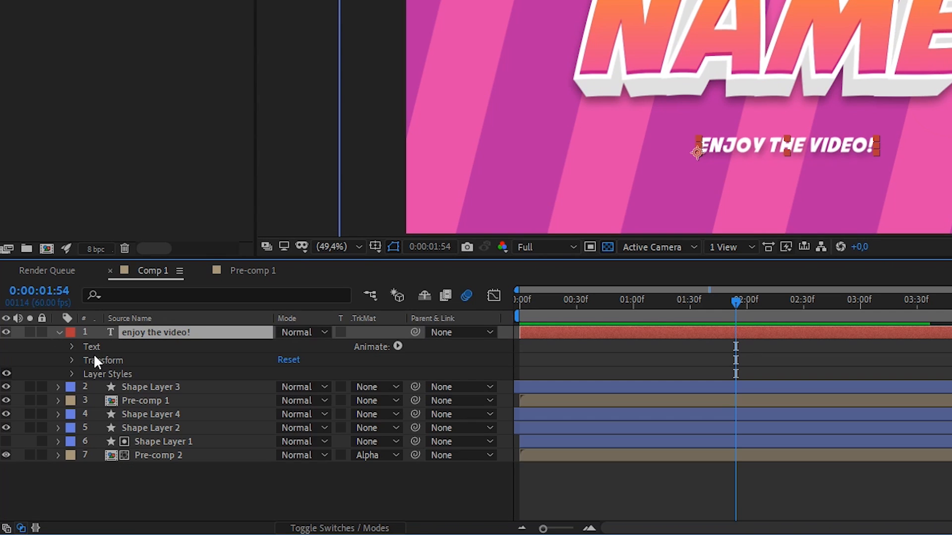
{"action": "left_click", "coordinate": [397, 346]}
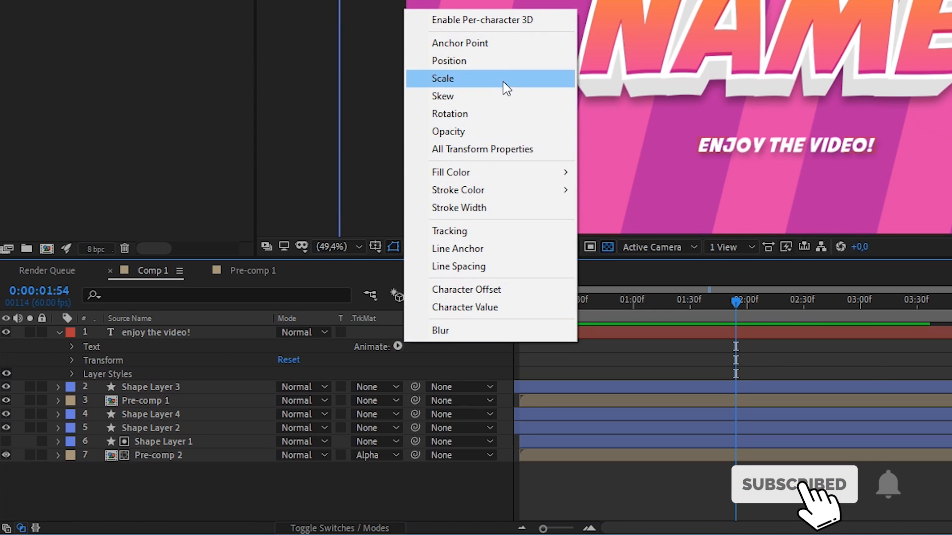
{"action": "left_click", "coordinate": [501, 79]}
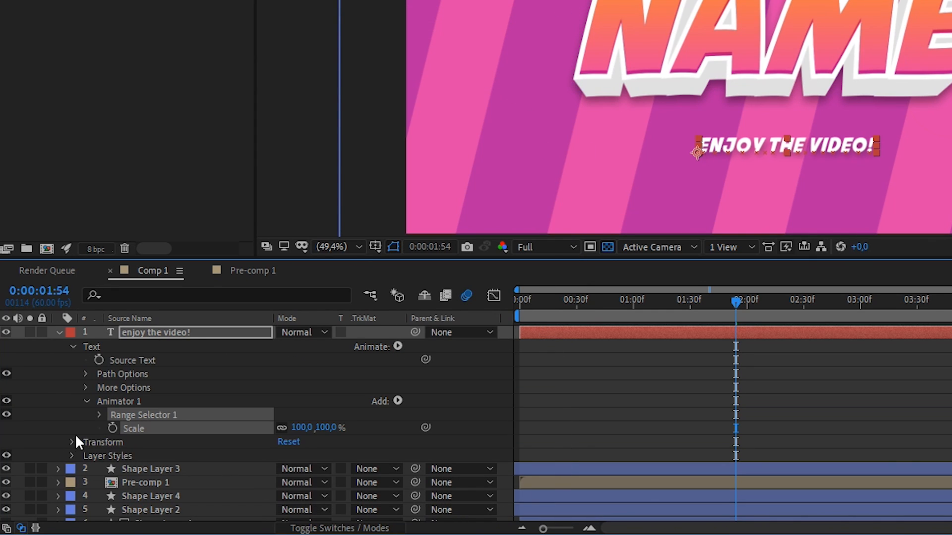
{"action": "left_click", "coordinate": [303, 428]}
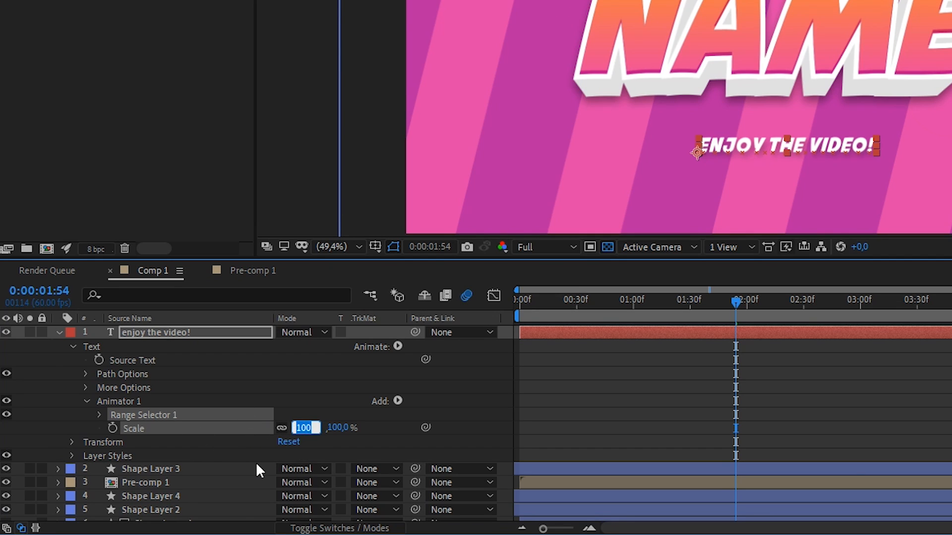
{"action": "type", "text": "0"}
{"action": "key", "text": "Return"}
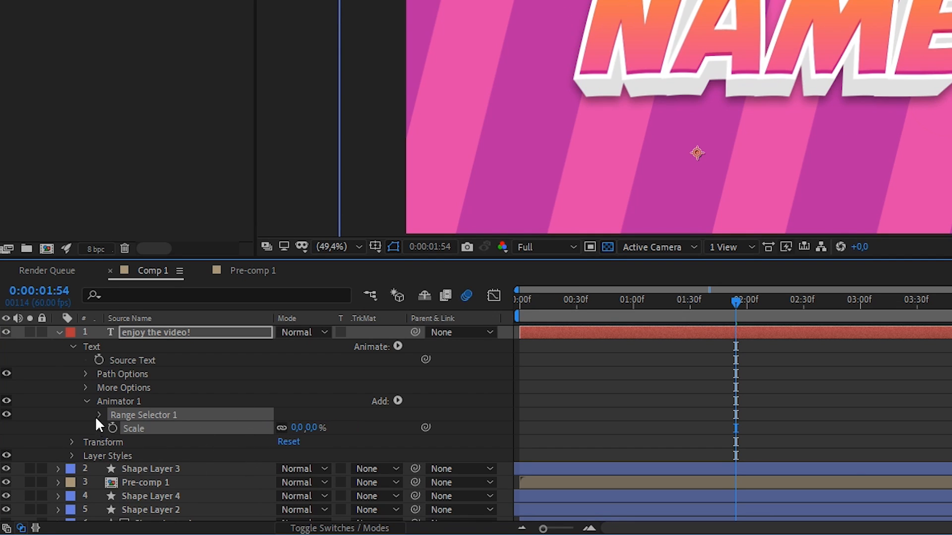
Set the shape of the Scale animator's range selector to Ramp Up in its advanced options.
{"action": "left_click", "coordinate": [99, 415]}
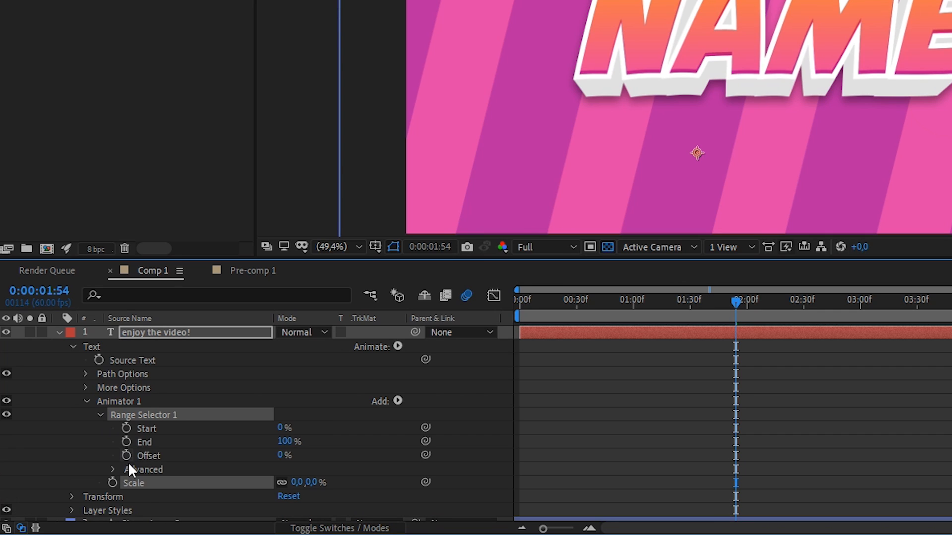
{"action": "left_click", "coordinate": [111, 471]}
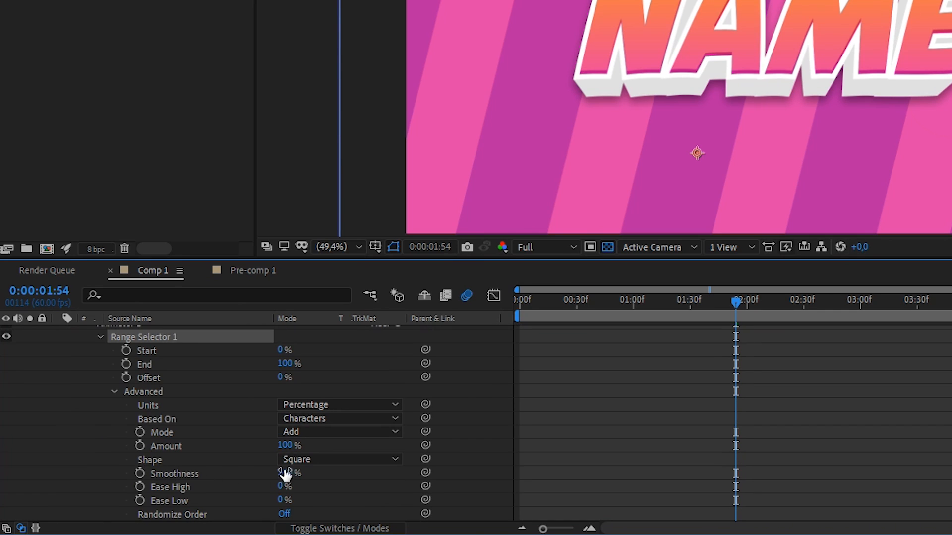
{"action": "left_click", "coordinate": [326, 460]}
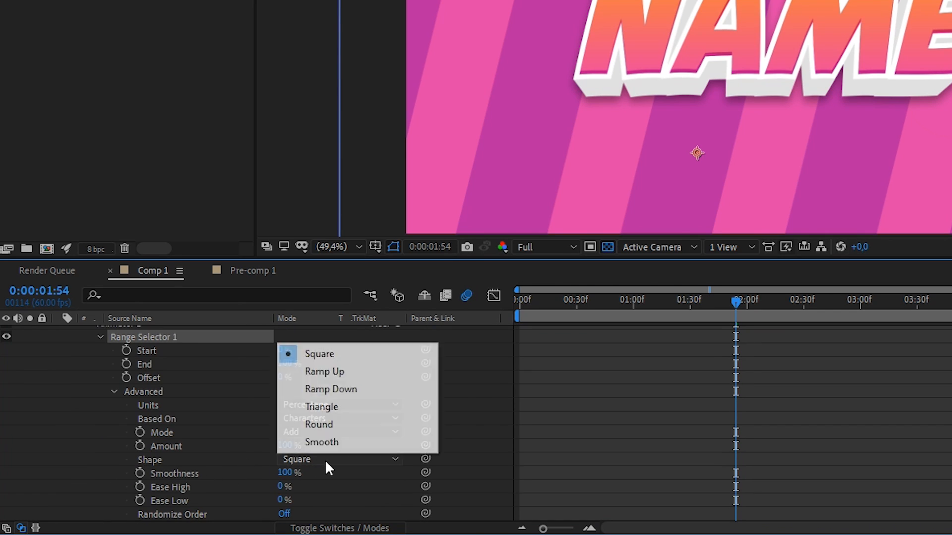
{"action": "left_click", "coordinate": [341, 372]}
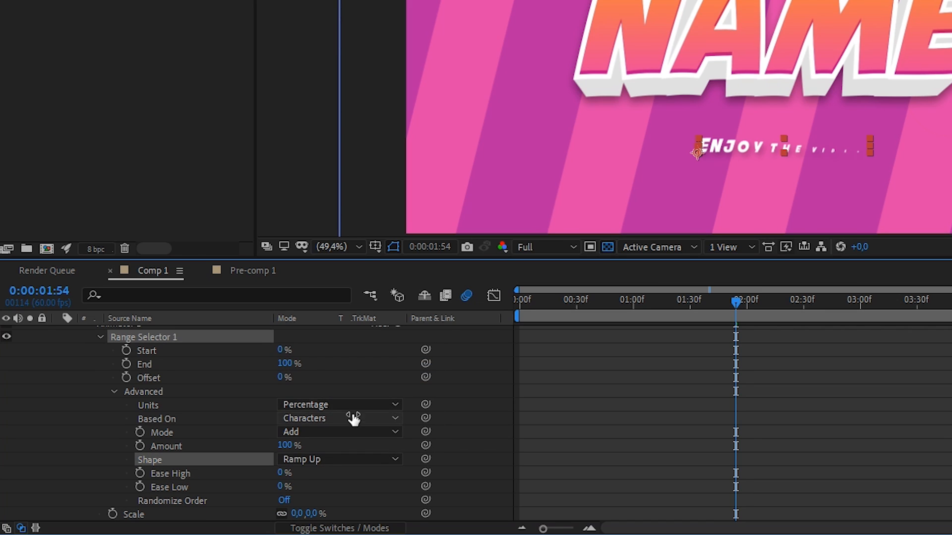
Create an Offset keyframe of -100% for the text's range selector at 0:00:01:54.
{"action": "scroll", "coordinate": [355, 419], "scroll_direction": "up", "scroll_amount": 3}
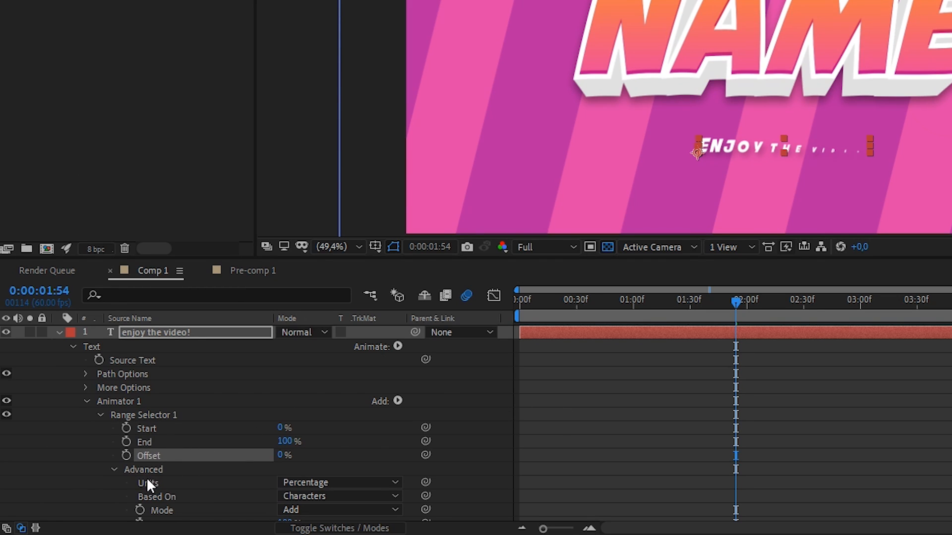
{"action": "left_click", "coordinate": [126, 455]}
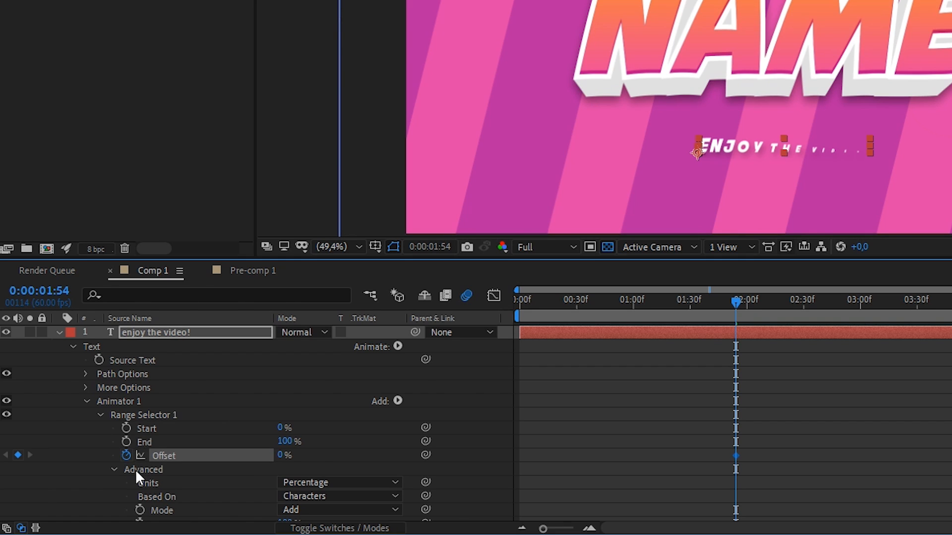
{"action": "left_click", "coordinate": [280, 456]}
{"action": "type", "text": "-100"}
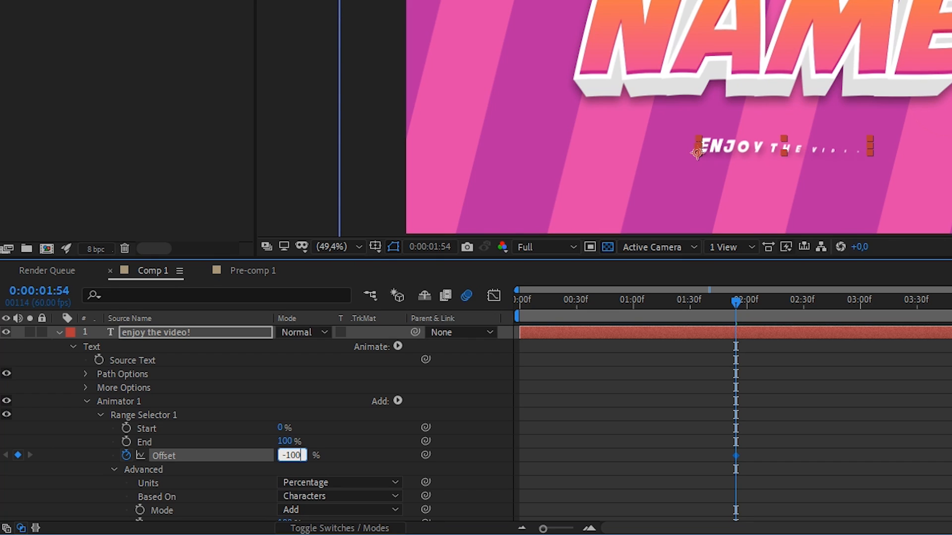
{"action": "key", "text": "Return"}
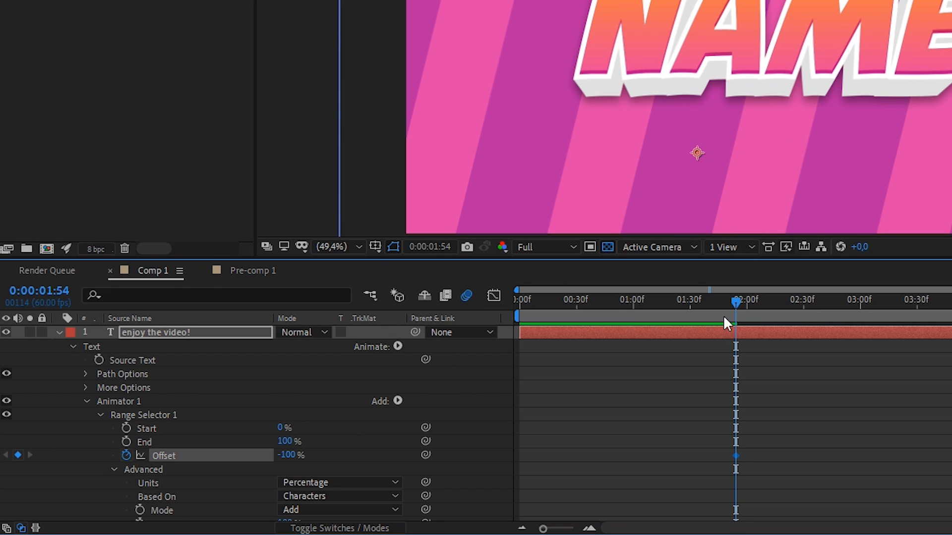
Add an Offset keyframe of 100% to the text's range selector at 0:00:02:21.
{"action": "left_click_drag", "start_coordinate": [724, 318], "coordinate": [787, 313]}
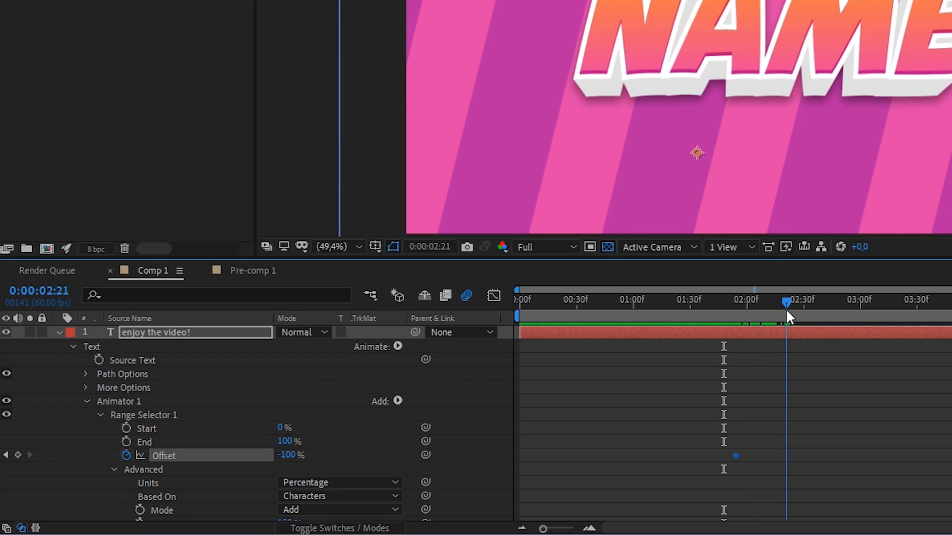
{"action": "left_click", "coordinate": [286, 455]}
{"action": "type", "text": "10"}
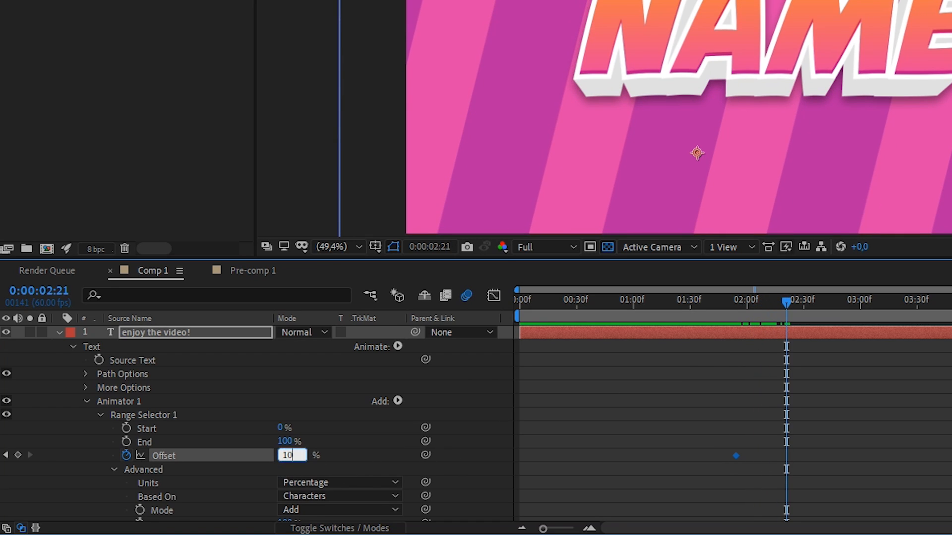
{"action": "type", "text": "0"}
{"action": "key", "text": "Return"}
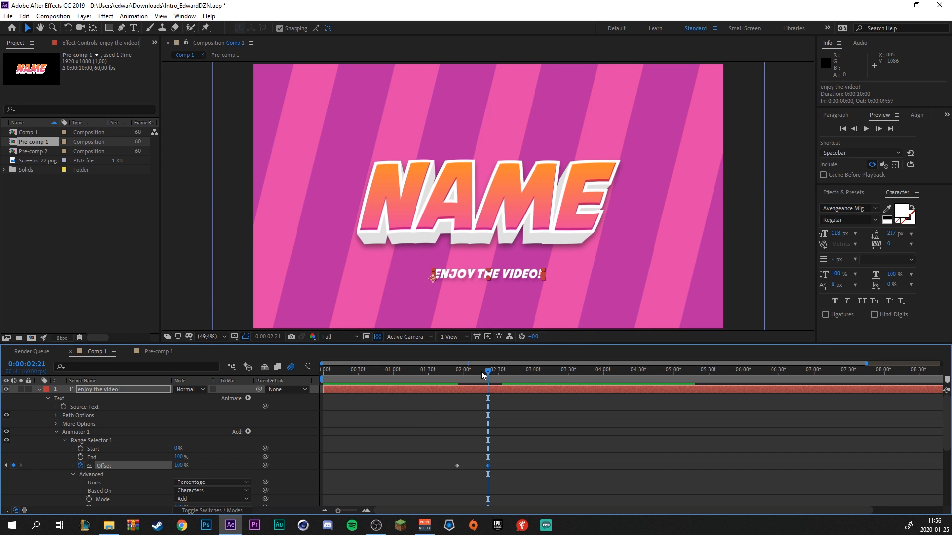
Preview the subtitle's reveal from 0:00:01:48 and put the current time at 0:00:02:08.
{"action": "left_click_drag", "start_coordinate": [483, 375], "coordinate": [449, 376]}
{"action": "key", "text": "space"}
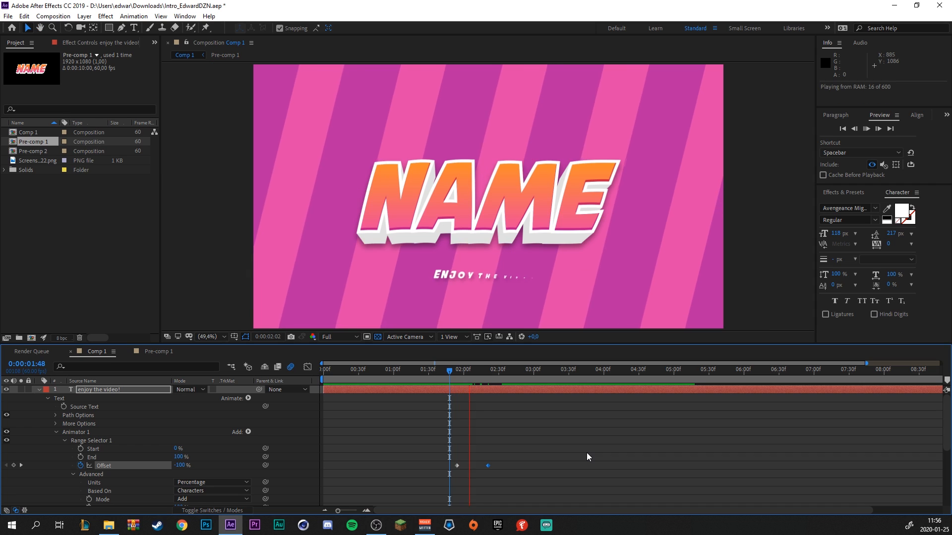
{"action": "left_click_drag", "start_coordinate": [474, 377], "coordinate": [472, 378]}
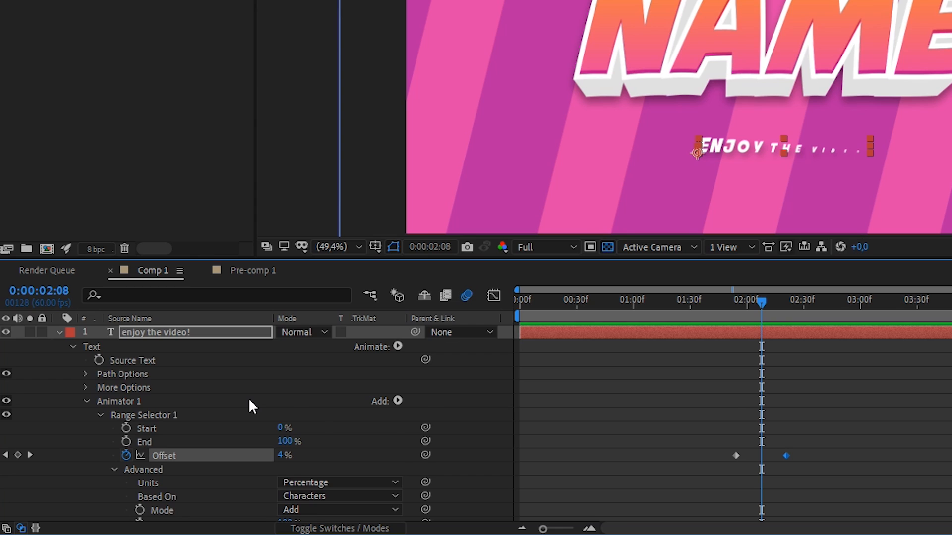
Set the range selector's Ease High to 100% and Ease Low to 50% in its advanced options.
{"action": "scroll", "coordinate": [156, 429], "scroll_direction": "down", "scroll_amount": 3}
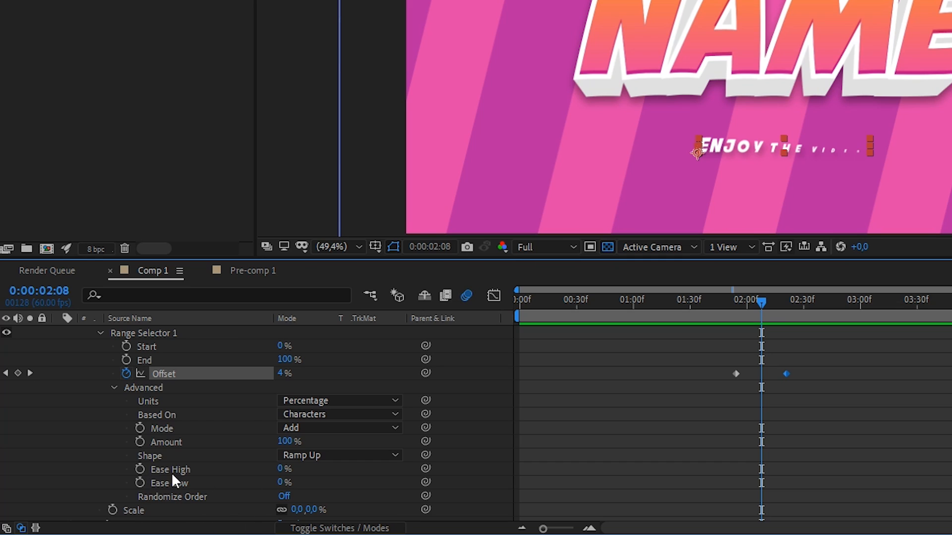
{"action": "left_click", "coordinate": [282, 469]}
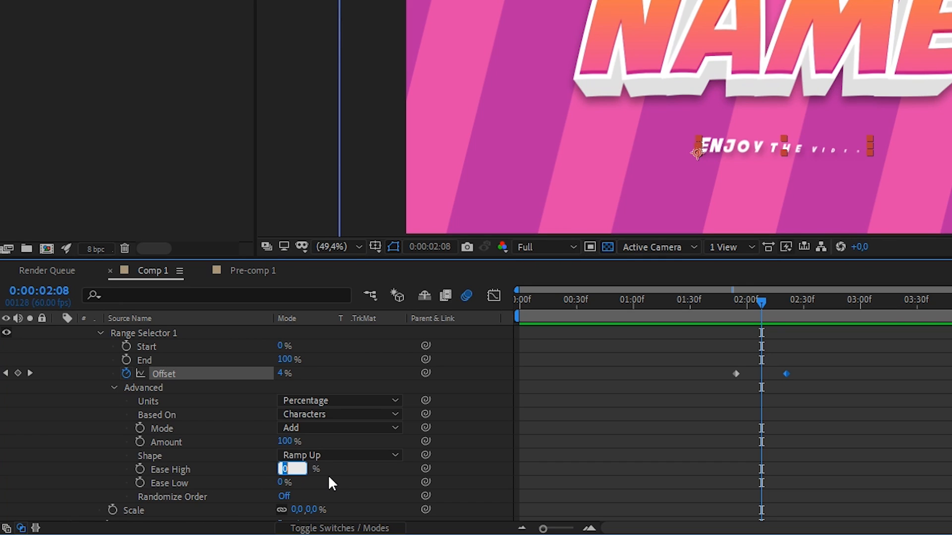
{"action": "type", "text": "100"}
{"action": "key", "text": "Return"}
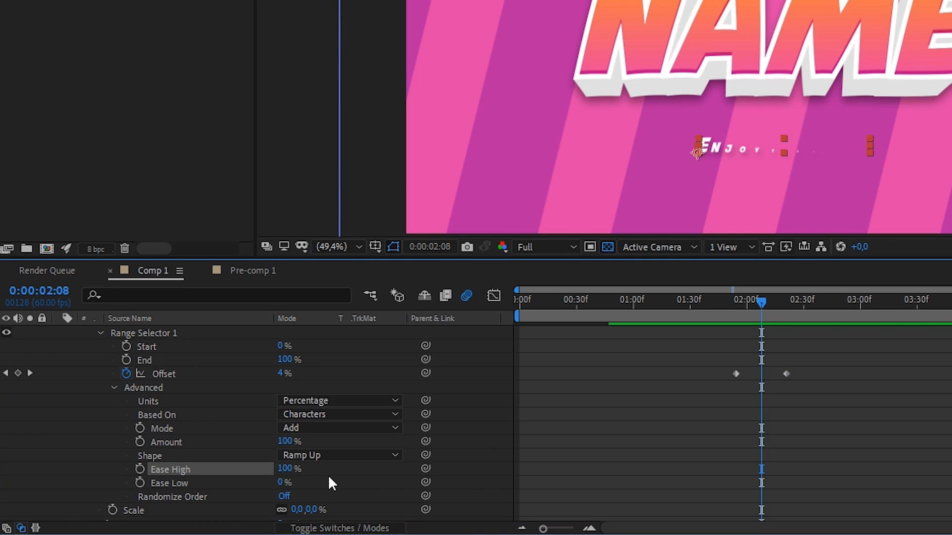
{"action": "left_click", "coordinate": [284, 480]}
{"action": "type", "text": "50"}
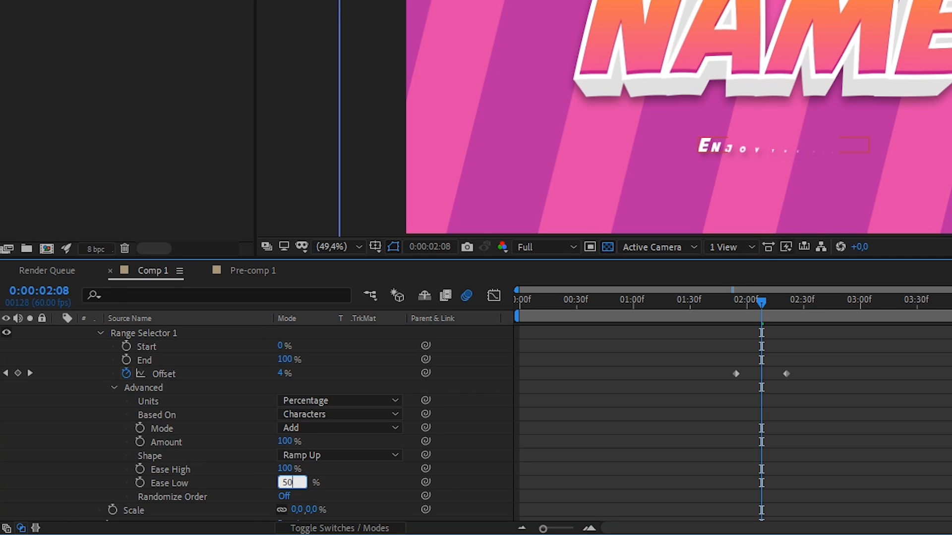
{"action": "key", "text": "Return"}
Apply Easy Ease to both Offset keyframes of the subtitle's range selector.
{"action": "left_click_drag", "start_coordinate": [801, 377], "coordinate": [699, 370]}
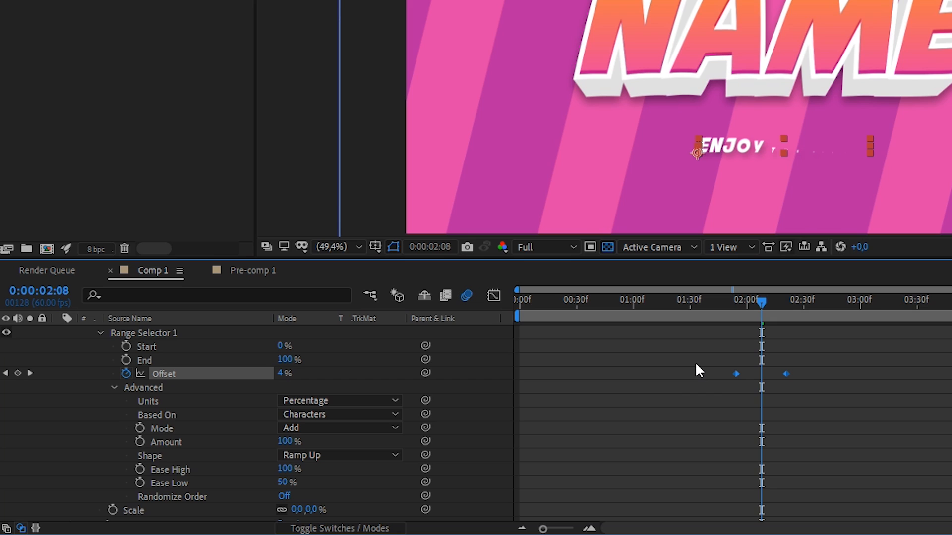
{"action": "key", "text": "F9"}
{"action": "scroll", "coordinate": [315, 402], "scroll_direction": "up", "scroll_amount": 2}
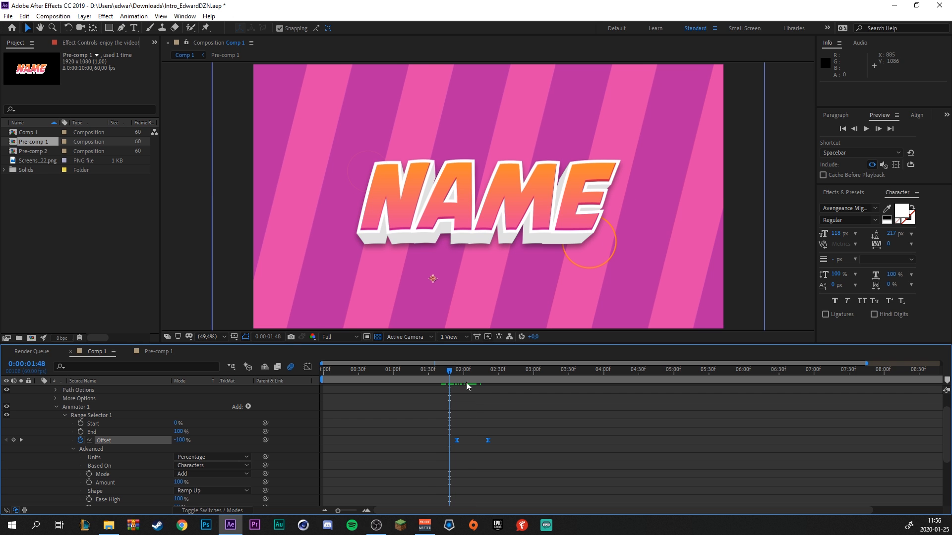
Preview the eased subtitle animation from 0:00:01:48 and again from 0:00:01:36, stopping at 0:00:01:50.
{"action": "key", "text": "space"}
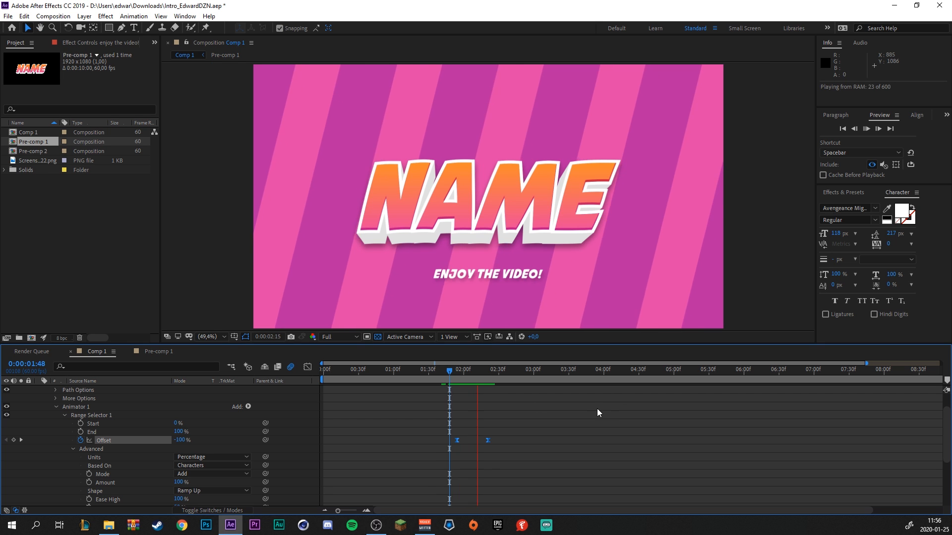
{"action": "left_click", "coordinate": [436, 375]}
{"action": "key", "text": "space"}
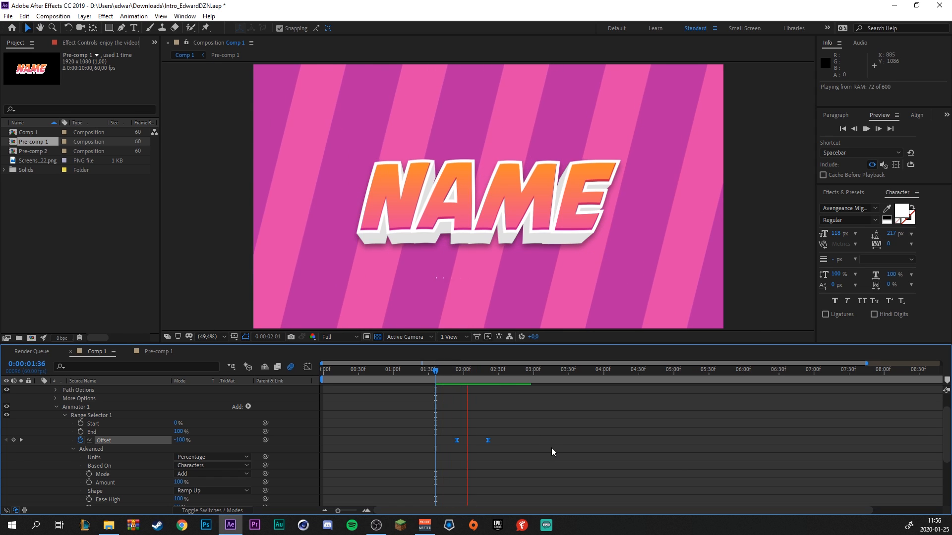
{"action": "left_click", "coordinate": [451, 372]}
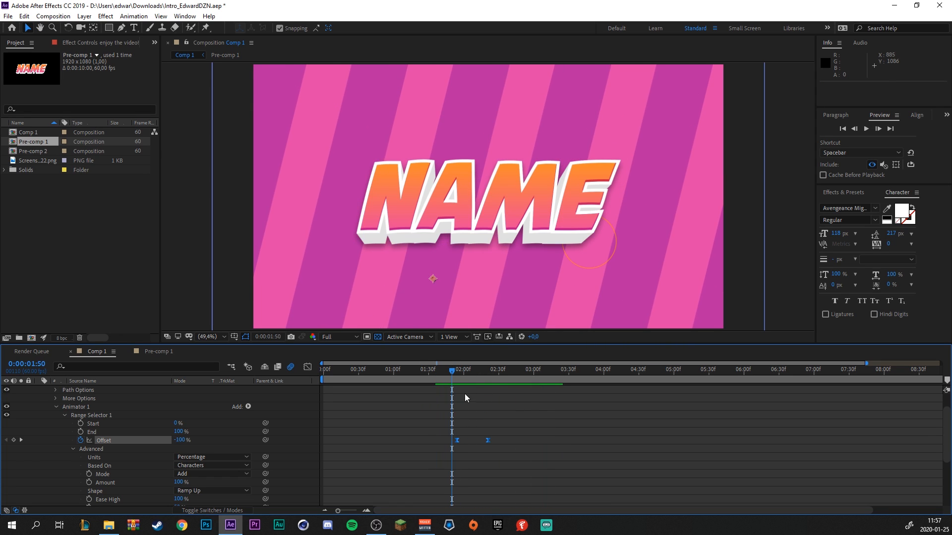
Slow the subtitle's reveal by moving its second Offset keyframe just past the 02:30f mark, and preview the new timing.
{"action": "left_click", "coordinate": [481, 419]}
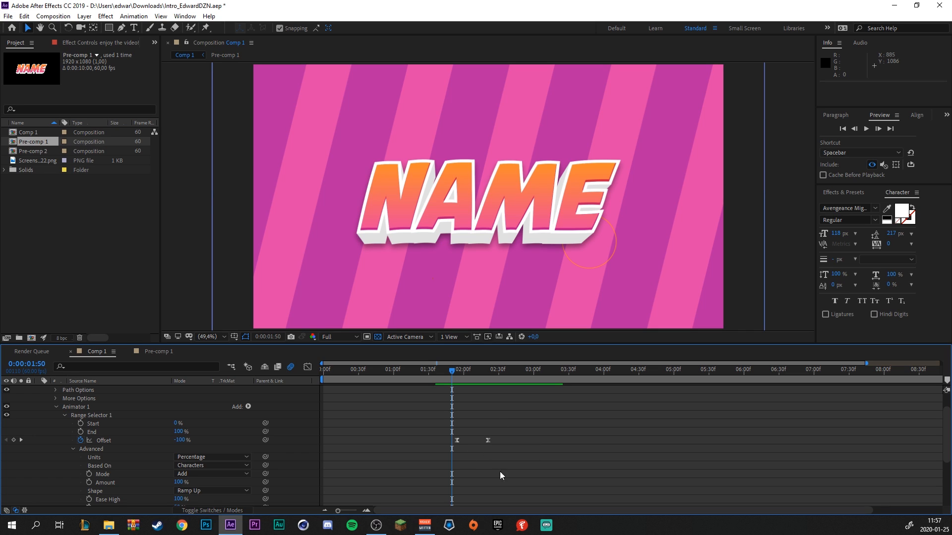
{"action": "left_click_drag", "start_coordinate": [488, 440], "coordinate": [507, 439]}
{"action": "key", "text": "space"}
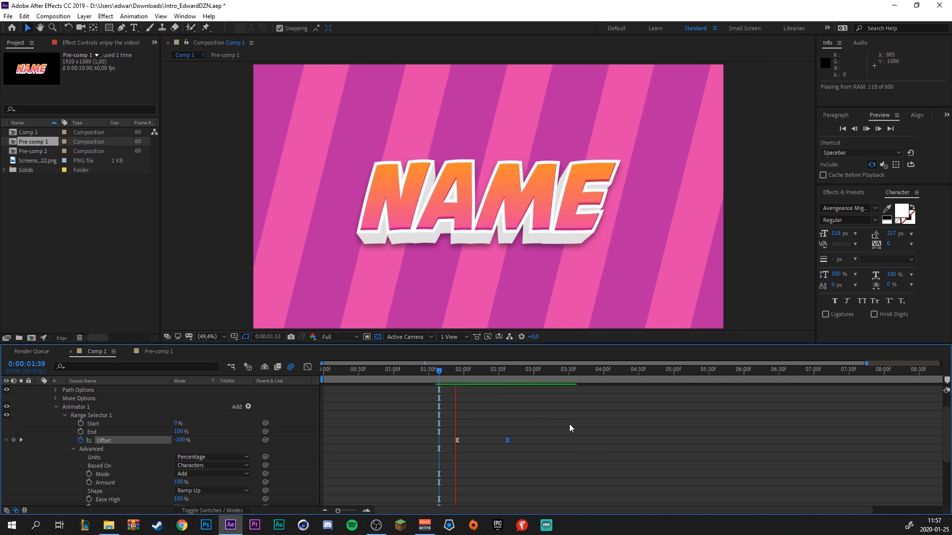
{"action": "left_click", "coordinate": [463, 372]}
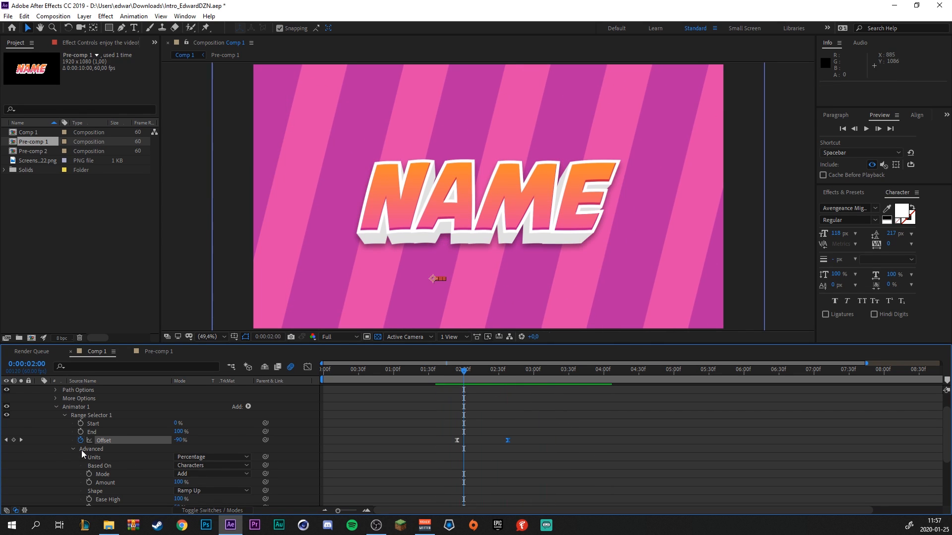
Collapse the "enjoy the video!" layer's properties and preview the whole intro from the beginning.
{"action": "scroll", "coordinate": [65, 409], "scroll_direction": "up", "scroll_amount": 1}
{"action": "left_click", "coordinate": [38, 388]}
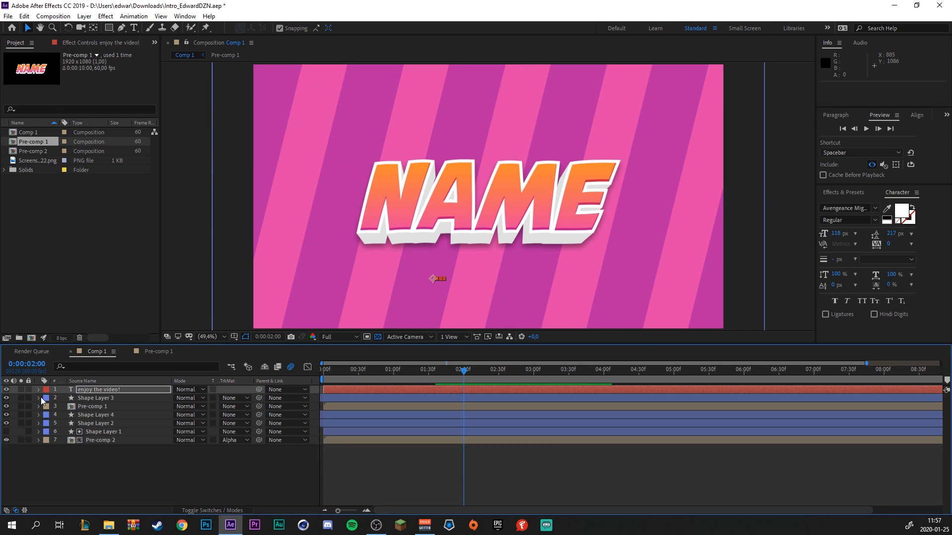
{"action": "left_click", "coordinate": [85, 453]}
{"action": "key", "text": "space"}
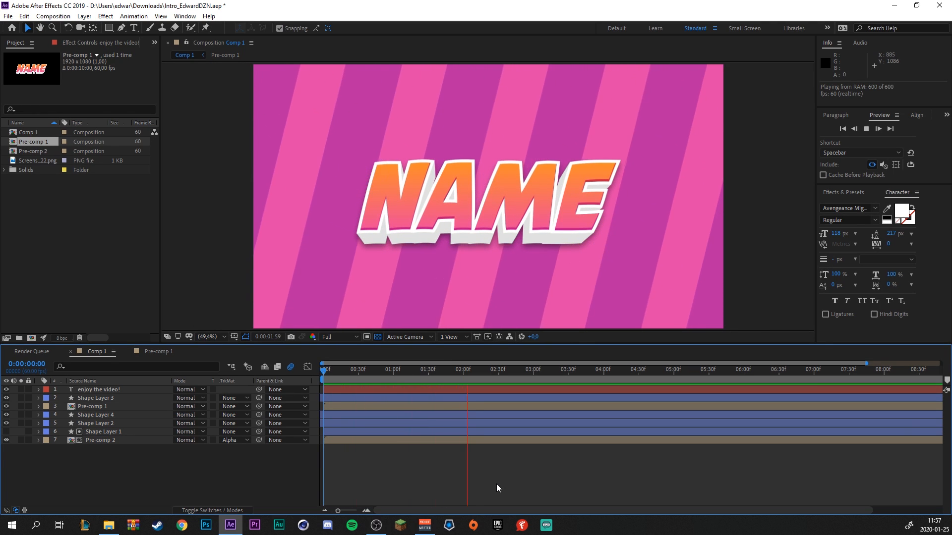
{"action": "key", "text": "space"}
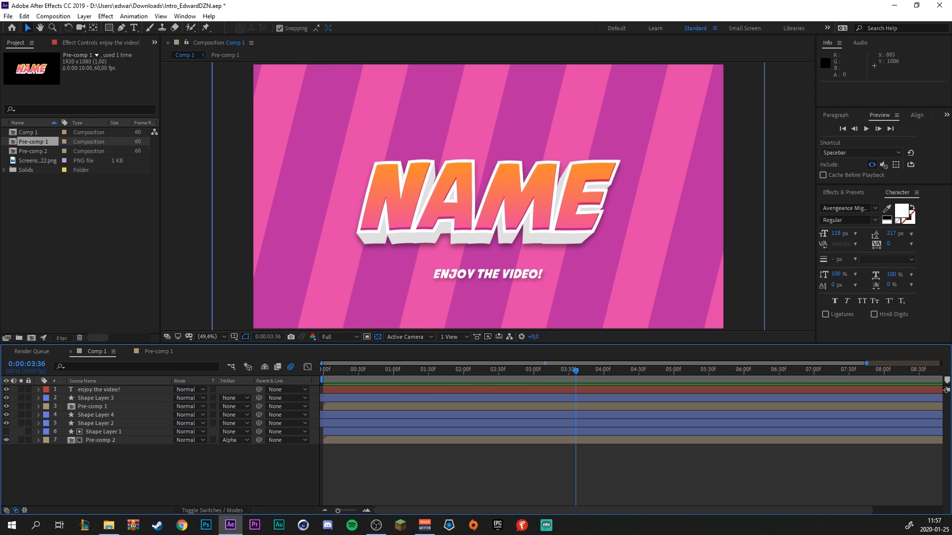
Import "Halvorsen - CTRL Z [NCS Release].mp3" from the file explorer and add it as the lowest layer of Comp 1.
{"action": "key", "text": "alt+Tab"}
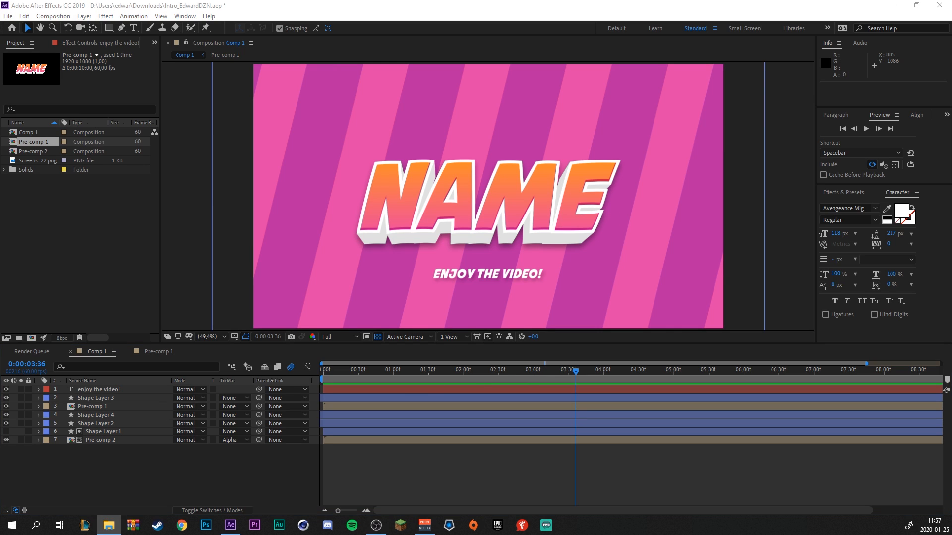
{"action": "left_click_drag", "start_coordinate": [1, 271], "coordinate": [110, 256]}
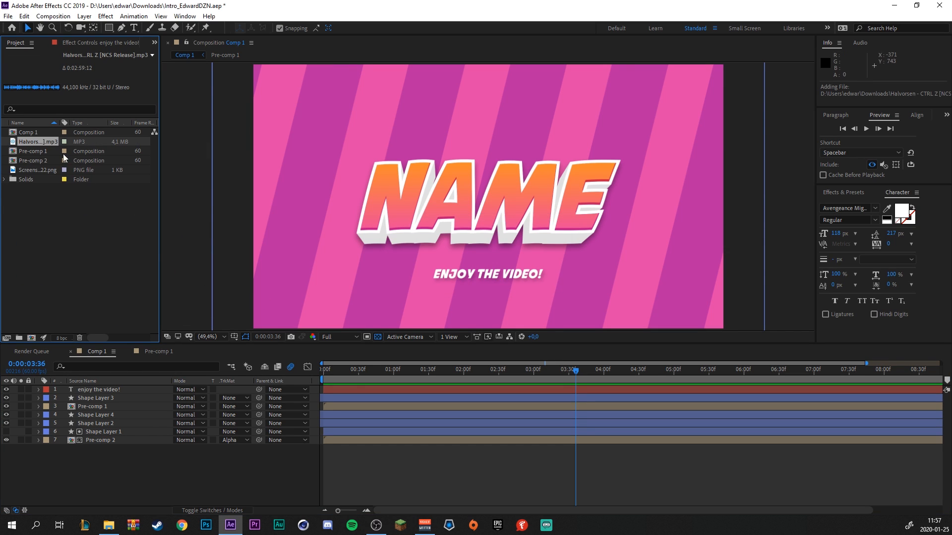
{"action": "left_click_drag", "start_coordinate": [41, 143], "coordinate": [157, 453]}
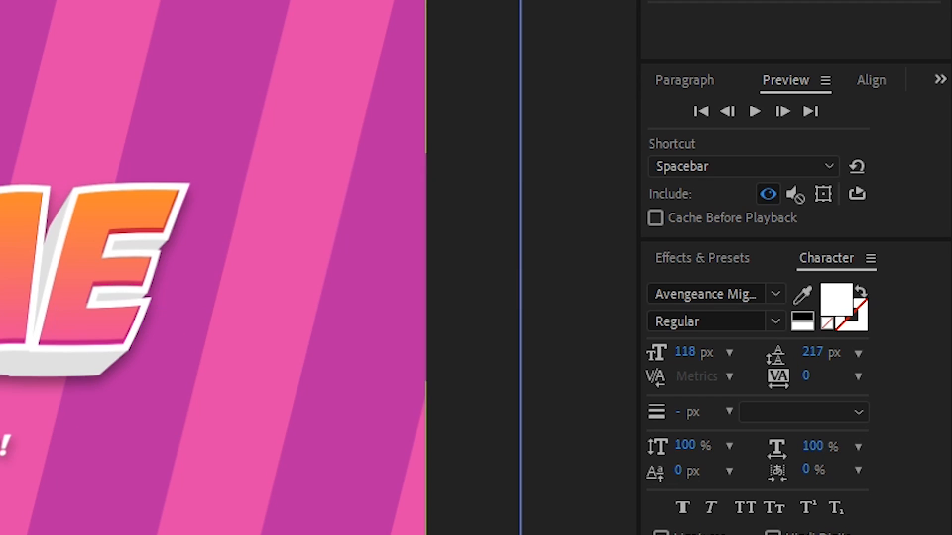
Include audio in previews and expand the music layer to show its waveform.
{"action": "left_click", "coordinate": [793, 189]}
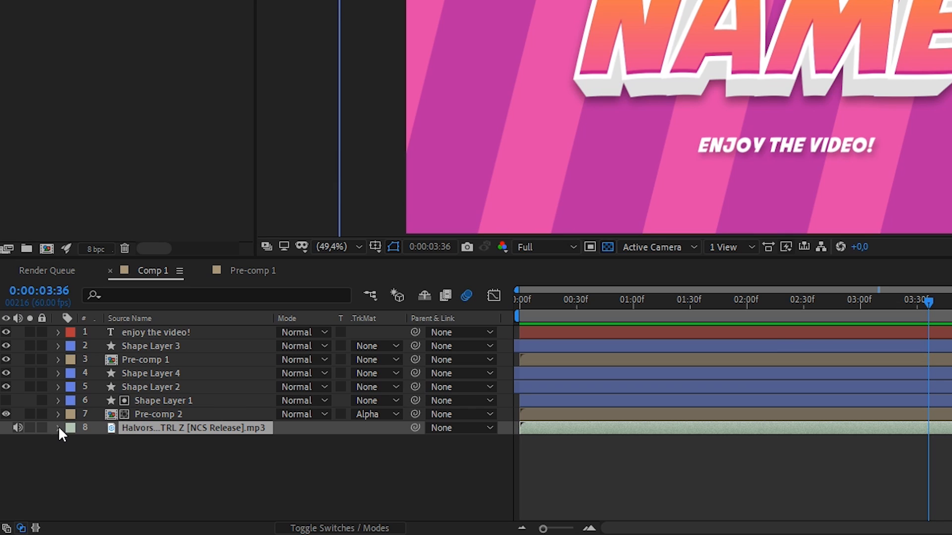
{"action": "left_click", "coordinate": [58, 428]}
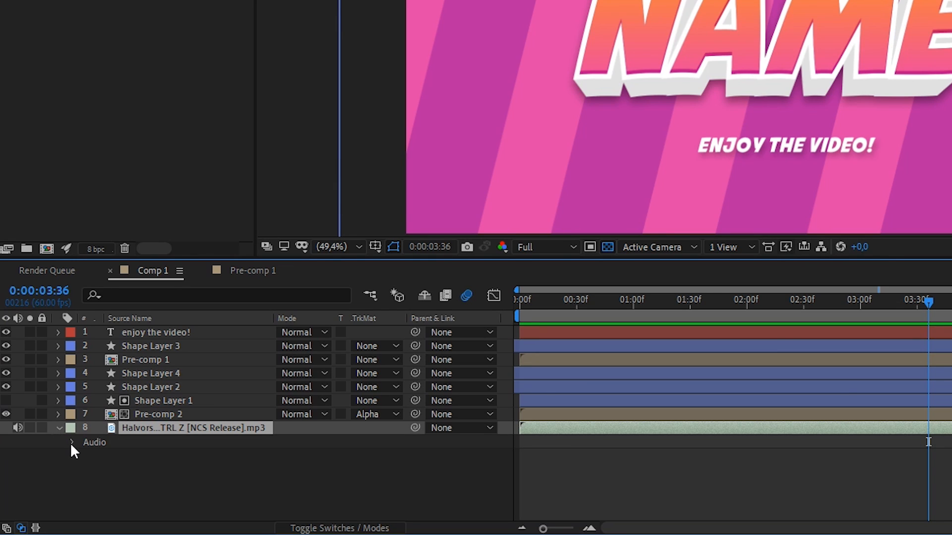
{"action": "left_click", "coordinate": [72, 442]}
{"action": "left_click", "coordinate": [80, 470]}
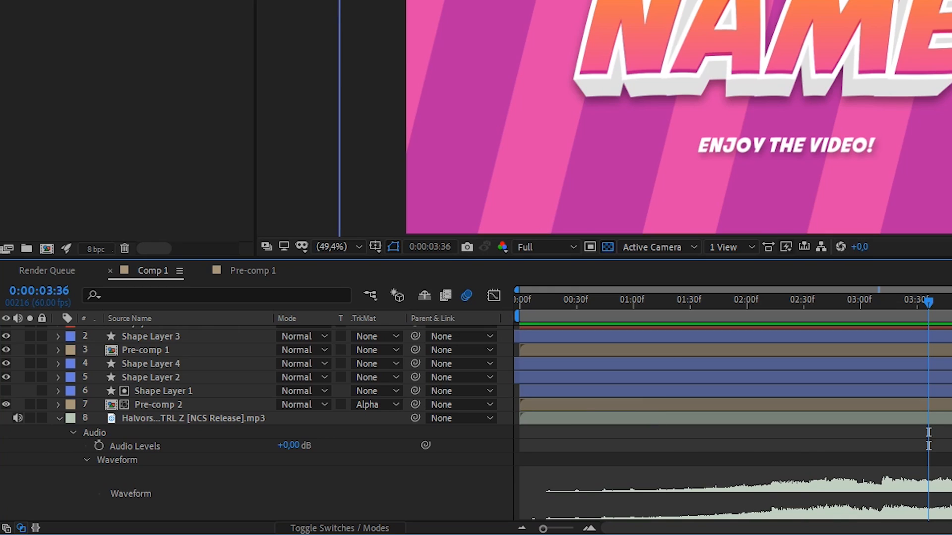
Slide the music layer back to an in point of -0:00:48:59 and set its Audio Levels to -6 dB.
{"action": "left_click", "coordinate": [265, 419]}
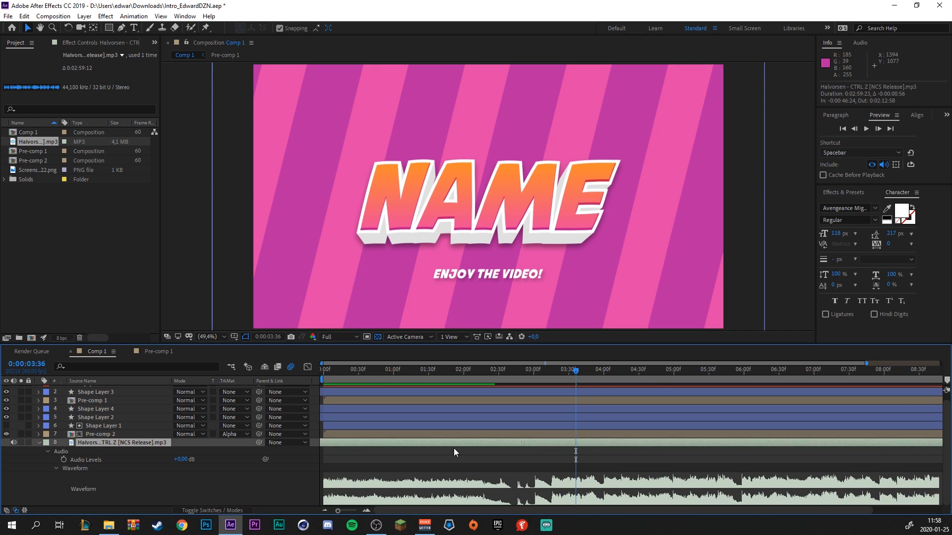
{"action": "left_click_drag", "start_coordinate": [453, 451], "coordinate": [340, 440]}
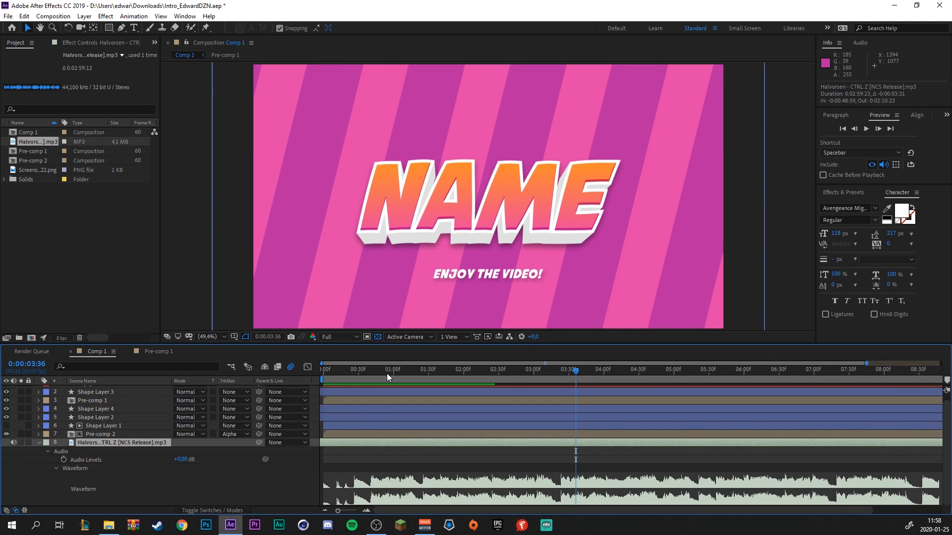
{"action": "key", "text": "Home"}
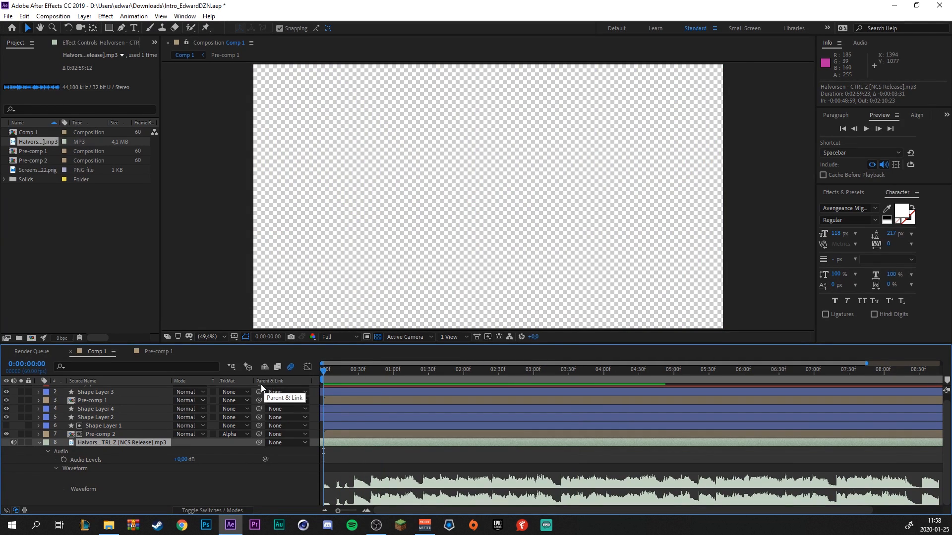
{"action": "left_click_drag", "start_coordinate": [185, 460], "coordinate": [181, 460]}
Preview the intro with music from the beginning, stop at 0:00:02:20 and exclude audio from previews.
{"action": "key", "text": "space"}
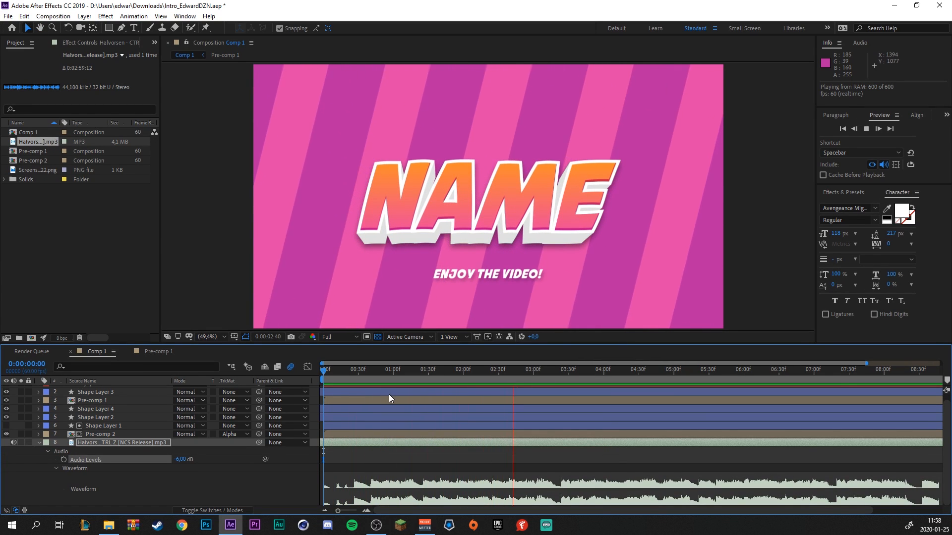
{"action": "left_click", "coordinate": [487, 370]}
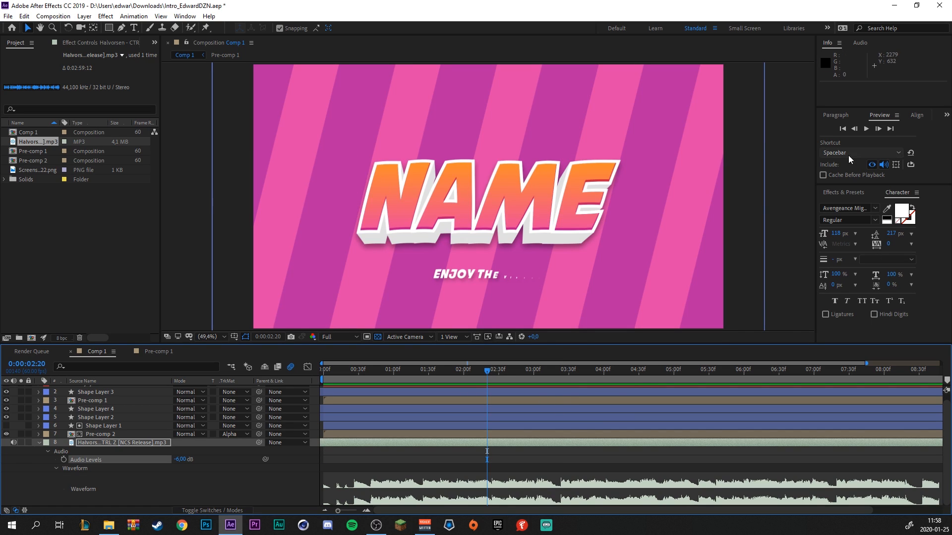
{"action": "left_click", "coordinate": [882, 166]}
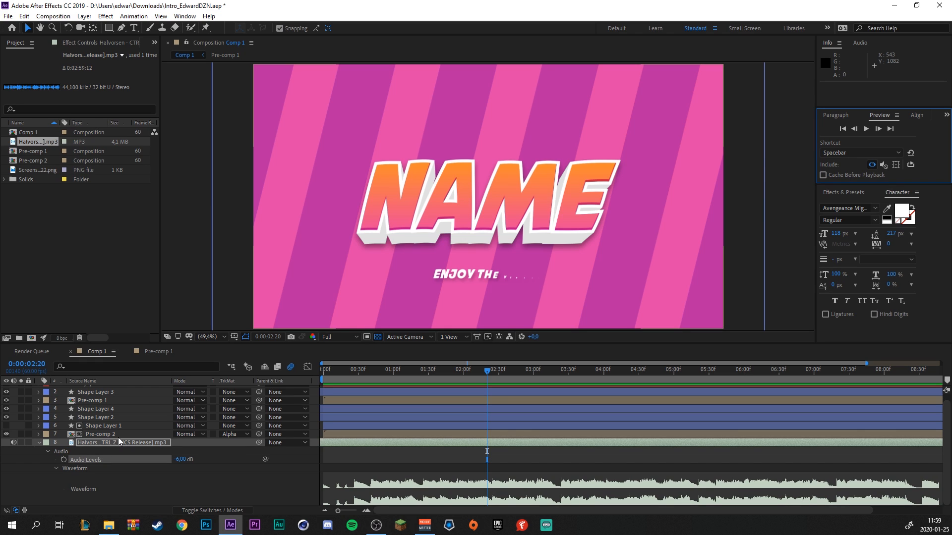
Reveal the Scale property of the NAME text pre-comp and add a 100% keyframe at 0:00:02:20.
{"action": "scroll", "coordinate": [118, 438], "scroll_direction": "up", "scroll_amount": 1}
{"action": "left_click", "coordinate": [115, 408]}
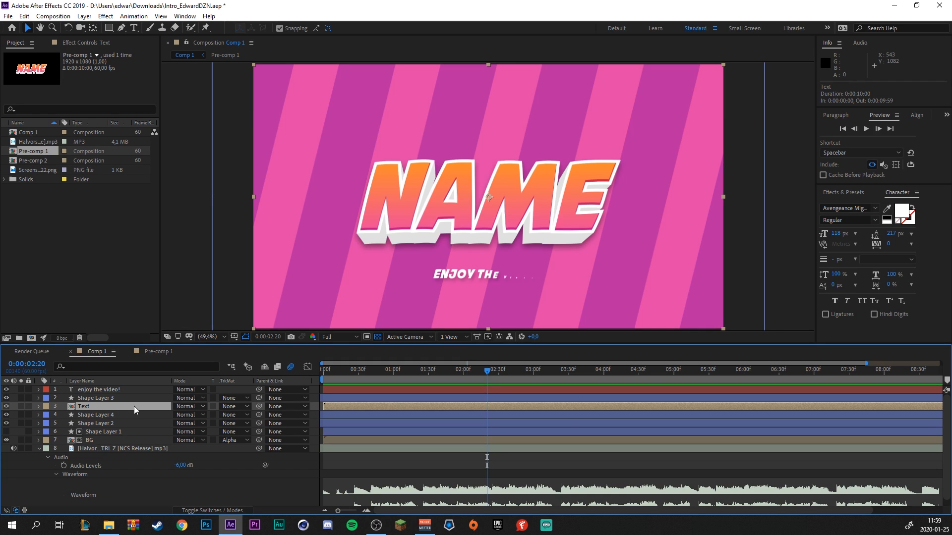
{"action": "key", "text": "s"}
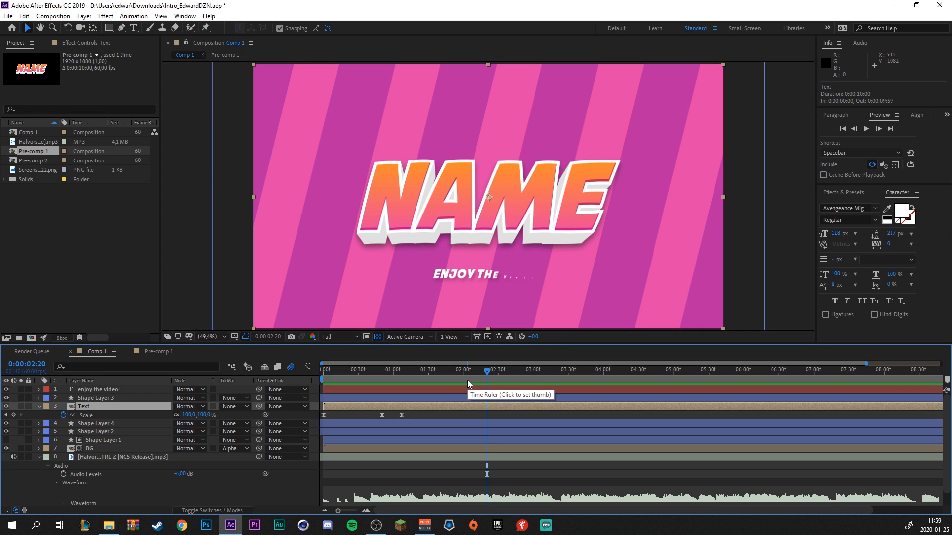
{"action": "left_click", "coordinate": [14, 415]}
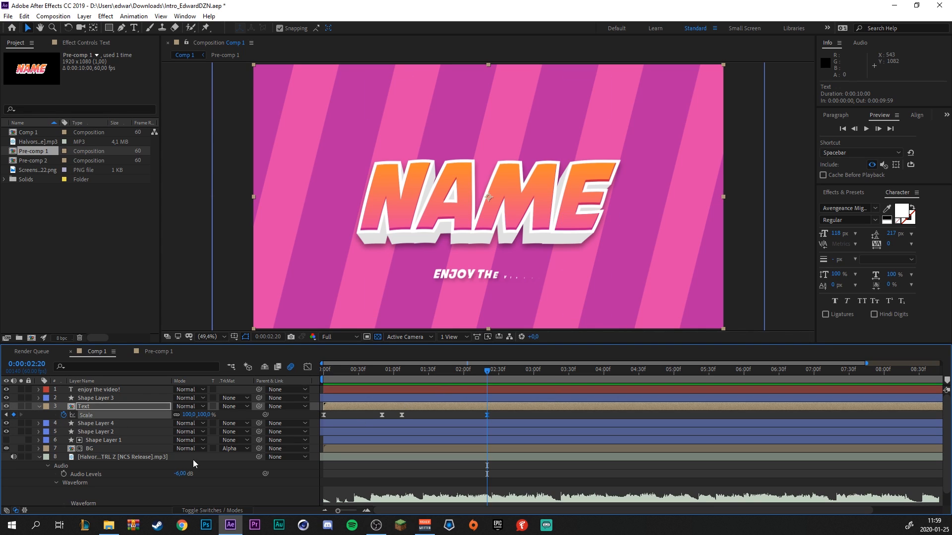
Keyframe the Text layer's Scale at 110% at 0:00:02:27 and at 100% at 0:00:02:32.
{"action": "left_click_drag", "start_coordinate": [488, 372], "coordinate": [499, 378]}
{"action": "left_click", "coordinate": [192, 415]}
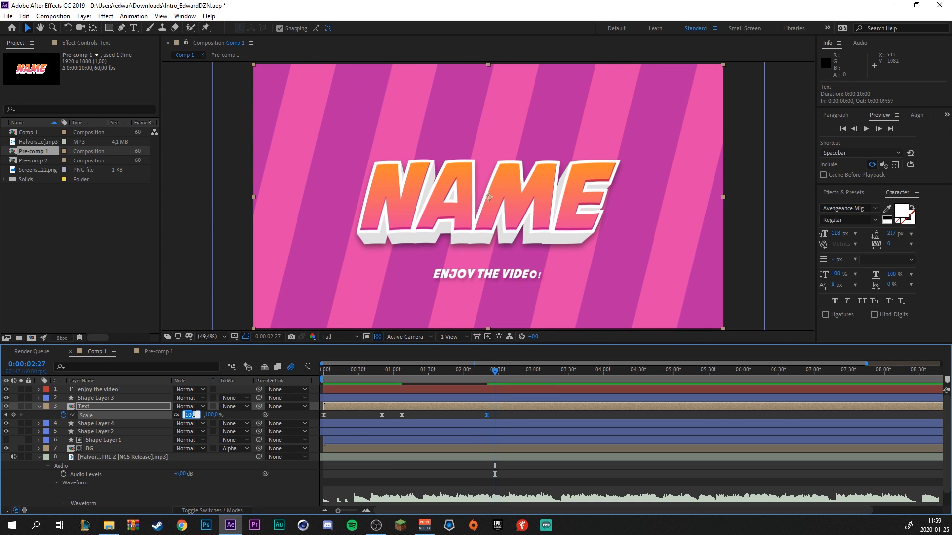
{"action": "type", "text": "110"}
{"action": "key", "text": "Return"}
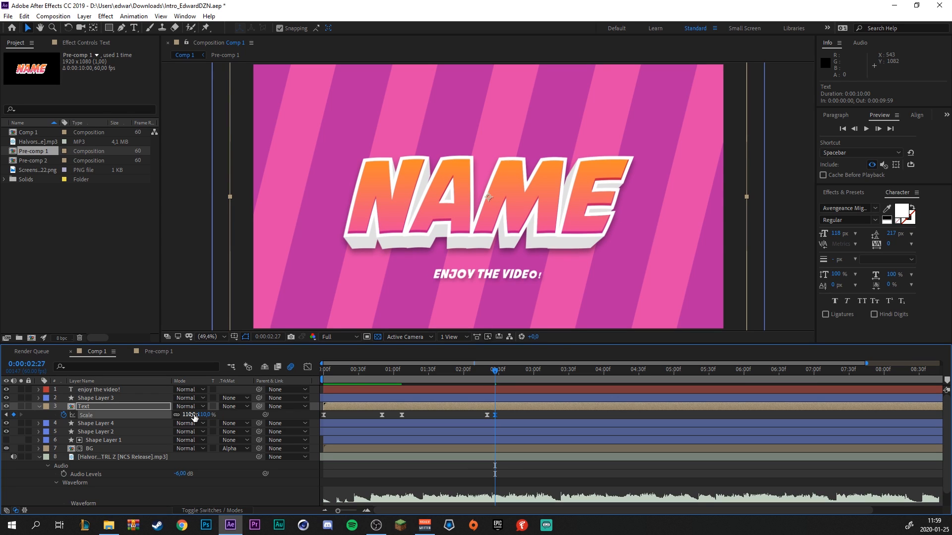
{"action": "left_click_drag", "start_coordinate": [497, 373], "coordinate": [503, 377]}
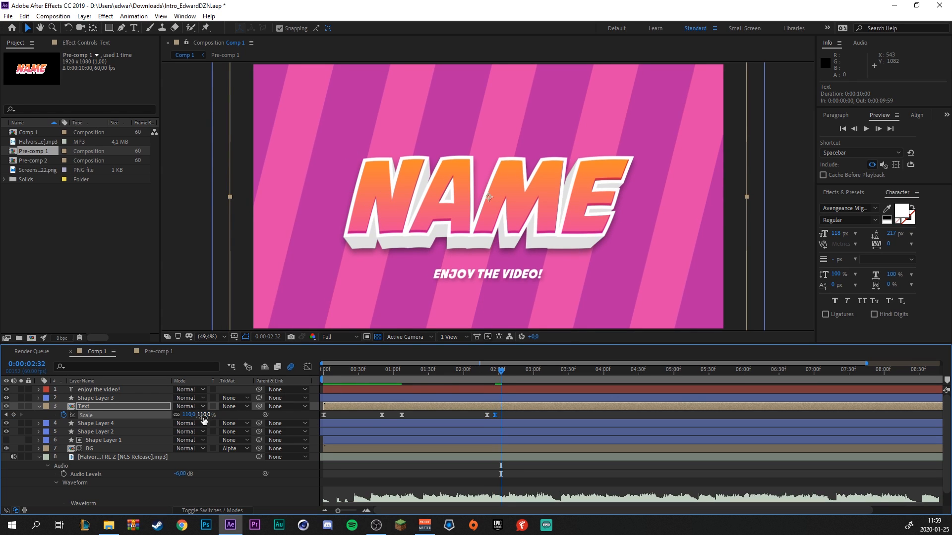
{"action": "left_click", "coordinate": [188, 415]}
{"action": "type", "text": "100"}
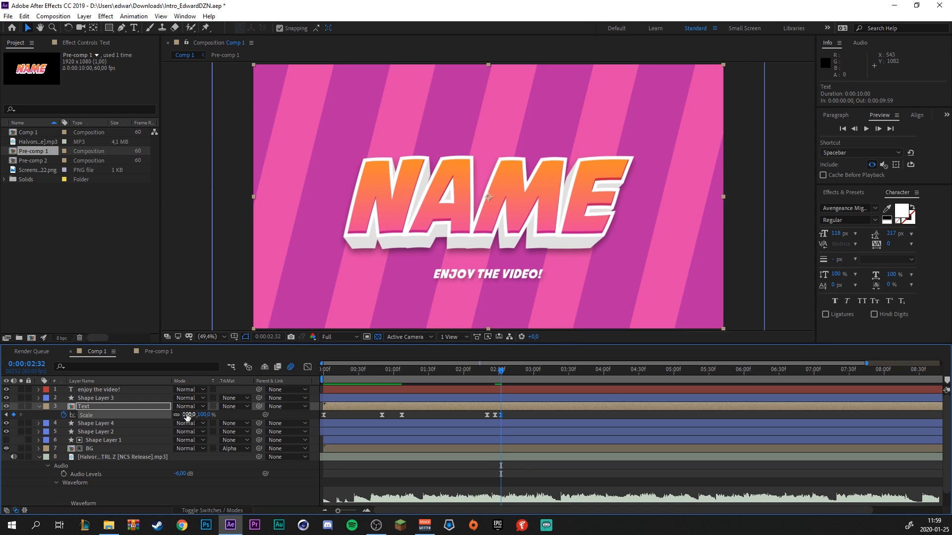
{"action": "key", "text": "Return"}
Spread the last two Scale keyframes further apart, with the 110% keyframe at 0:00:02:30, and preview the pulse.
{"action": "left_click_drag", "start_coordinate": [493, 365], "coordinate": [487, 370]}
{"action": "mouse_move", "coordinate": [502, 414]}
{"action": "left_mouse_down"}
{"action": "mouse_move", "coordinate": [512, 415]}
{"action": "mouse_move", "coordinate": [499, 415]}
{"action": "left_mouse_up"}
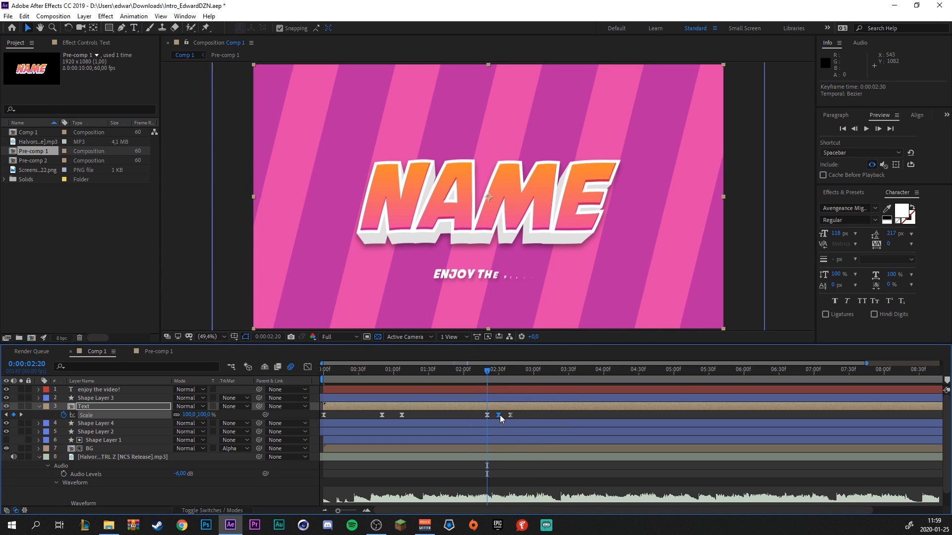
{"action": "key", "text": "space"}
{"action": "left_click_drag", "start_coordinate": [498, 375], "coordinate": [488, 374]}
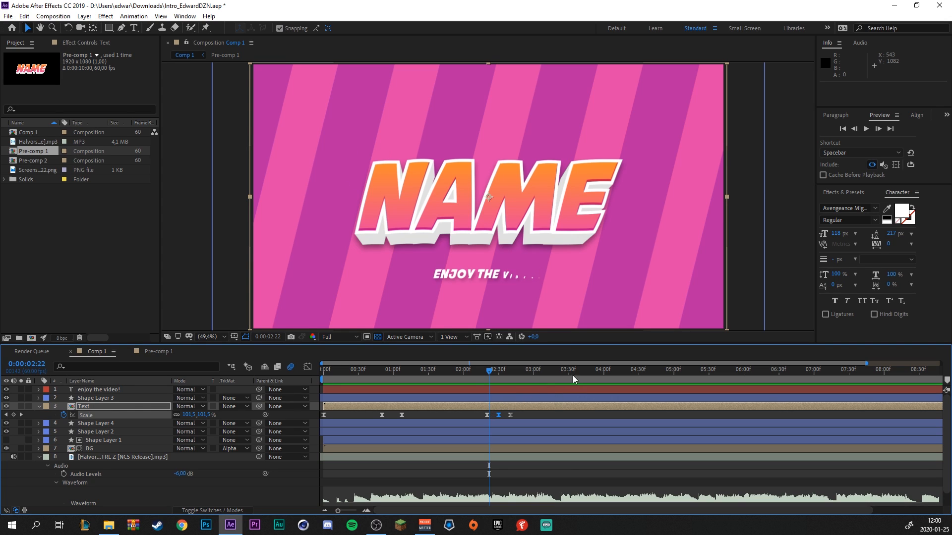
Preview the intro, shift the last three Scale keyframes slightly earlier together, and preview again from 0:00:02:01.
{"action": "left_click", "coordinate": [363, 371]}
{"action": "key", "text": "space"}
{"action": "left_click", "coordinate": [485, 371]}
{"action": "left_click_drag", "start_coordinate": [519, 419], "coordinate": [481, 411]}
{"action": "left_click_drag", "start_coordinate": [498, 415], "coordinate": [486, 416]}
{"action": "left_click", "coordinate": [465, 370]}
{"action": "key", "text": "space"}
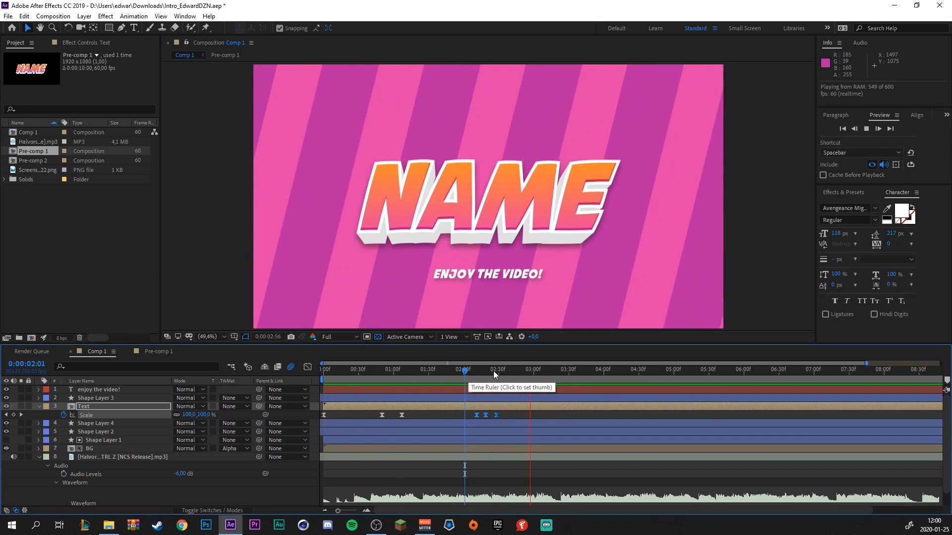
Move the third Scale keyframe of the Text layer slightly earlier and preview from near the beginning.
{"action": "left_click", "coordinate": [422, 371]}
{"action": "left_click_drag", "start_coordinate": [403, 416], "coordinate": [397, 415]}
{"action": "left_click", "coordinate": [333, 370]}
{"action": "key", "text": "space"}
Fine-tune the timing and spacing of the last three Scale keyframes and preview the intro from the beginning.
{"action": "left_click", "coordinate": [484, 370]}
{"action": "left_click_drag", "start_coordinate": [496, 415], "coordinate": [495, 416]}
{"action": "left_click_drag", "start_coordinate": [505, 420], "coordinate": [481, 415]}
{"action": "left_click", "coordinate": [442, 371]}
{"action": "left_click", "coordinate": [505, 371]}
{"action": "left_click_drag", "start_coordinate": [501, 416], "coordinate": [502, 416]}
{"action": "key", "text": "Home"}
{"action": "key", "text": "space"}
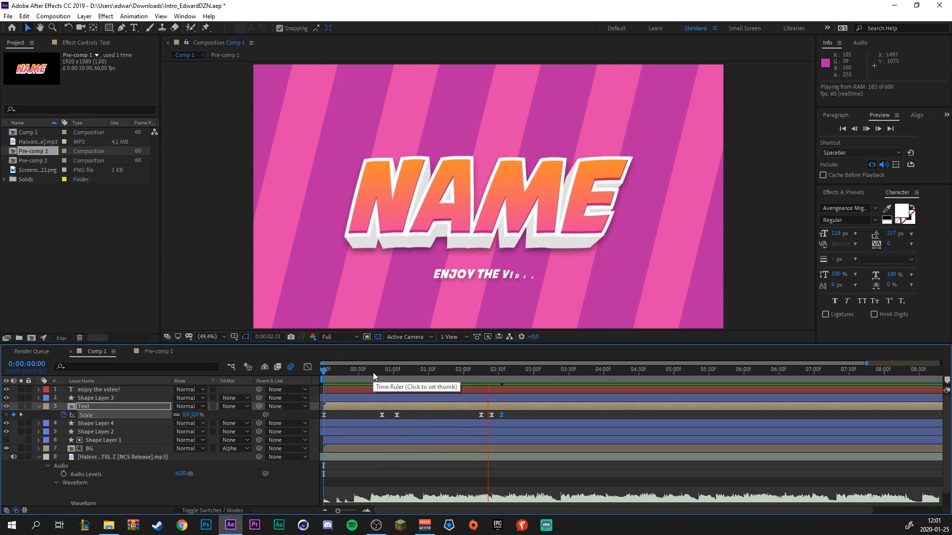
Stop the preview, go to 0:00:03:21 and make the Text layer a 3D layer.
{"action": "left_click", "coordinate": [521, 379]}
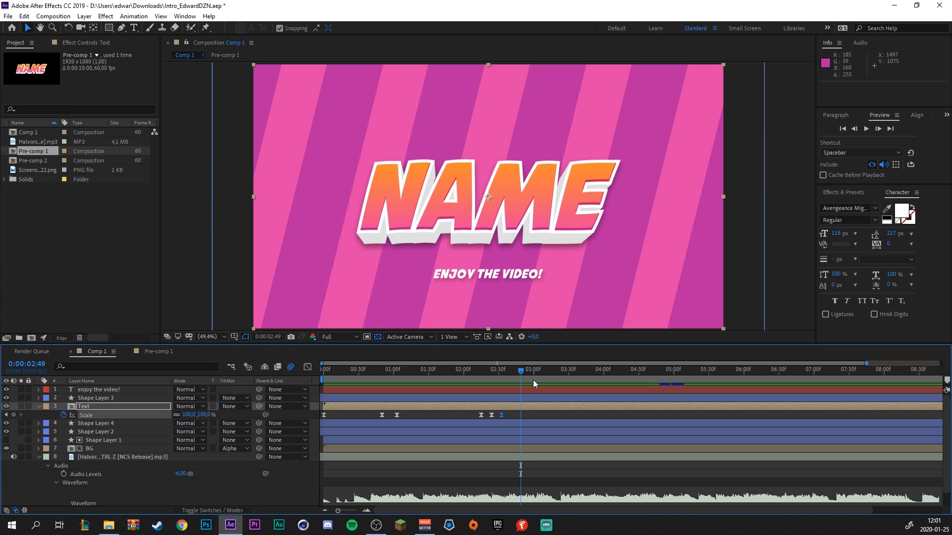
{"action": "left_click_drag", "start_coordinate": [514, 369], "coordinate": [558, 379]}
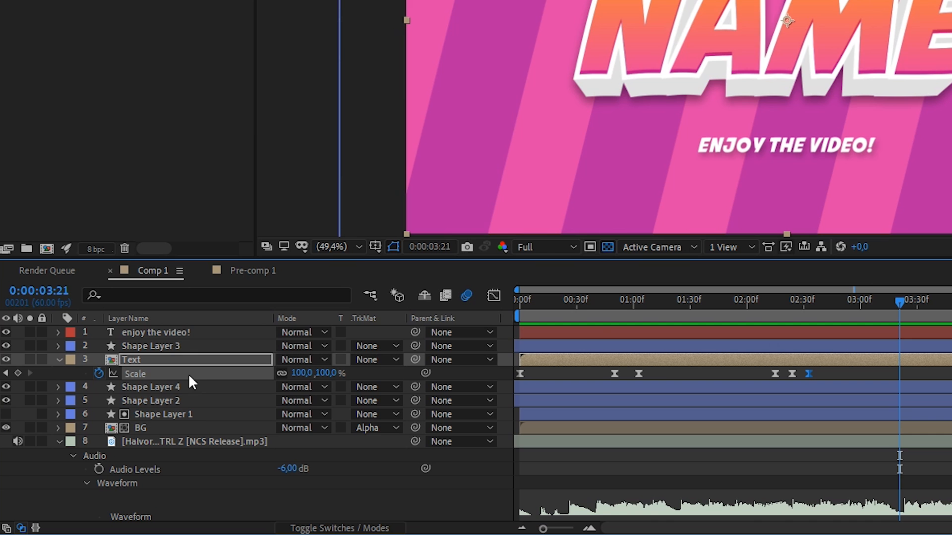
{"action": "left_click", "coordinate": [382, 528]}
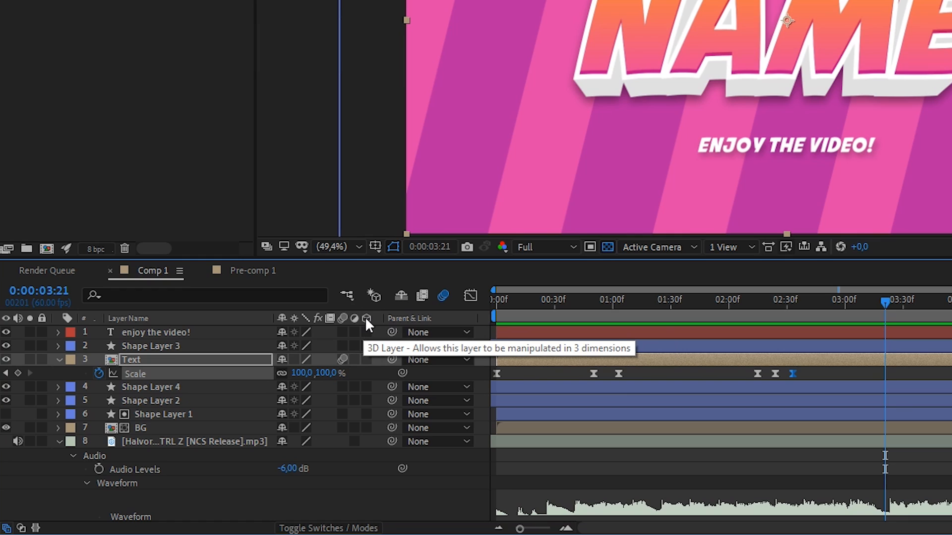
{"action": "left_click", "coordinate": [367, 359]}
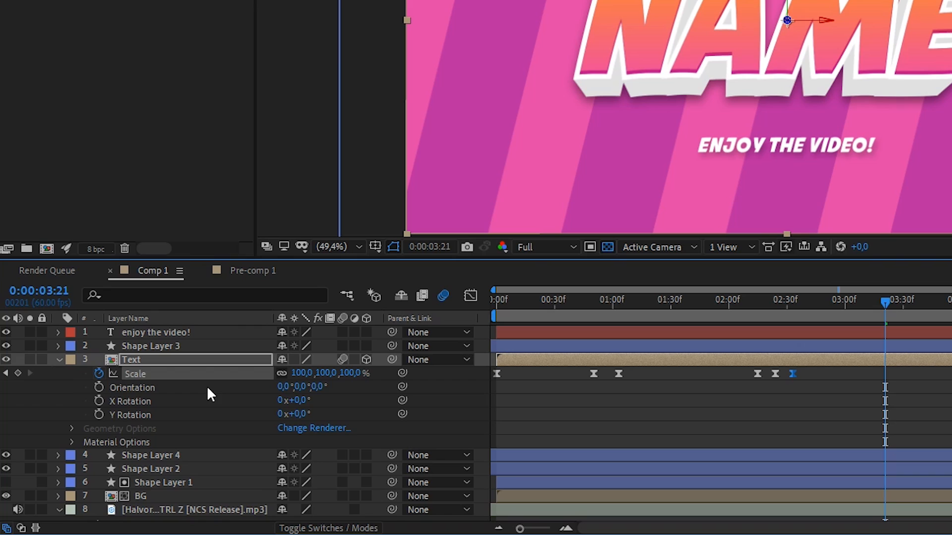
Keyframe the Text layer's X Rotation at 0° at 0:00:03:21 and at one full revolution at 0:00:03:36.
{"action": "left_click_drag", "start_coordinate": [293, 400], "coordinate": [510, 417]}
{"action": "key", "text": "ctrl+z"}
{"action": "left_click", "coordinate": [99, 400]}
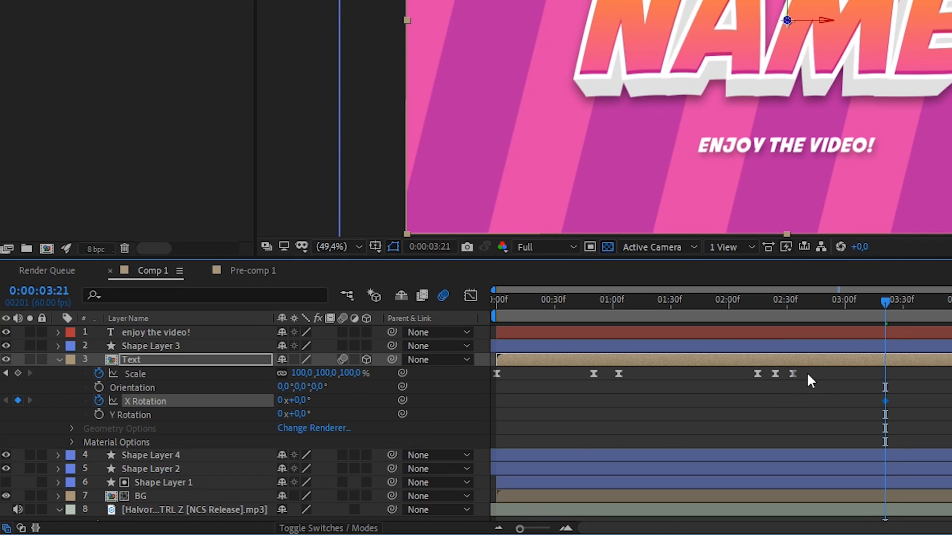
{"action": "left_click_drag", "start_coordinate": [887, 304], "coordinate": [915, 308]}
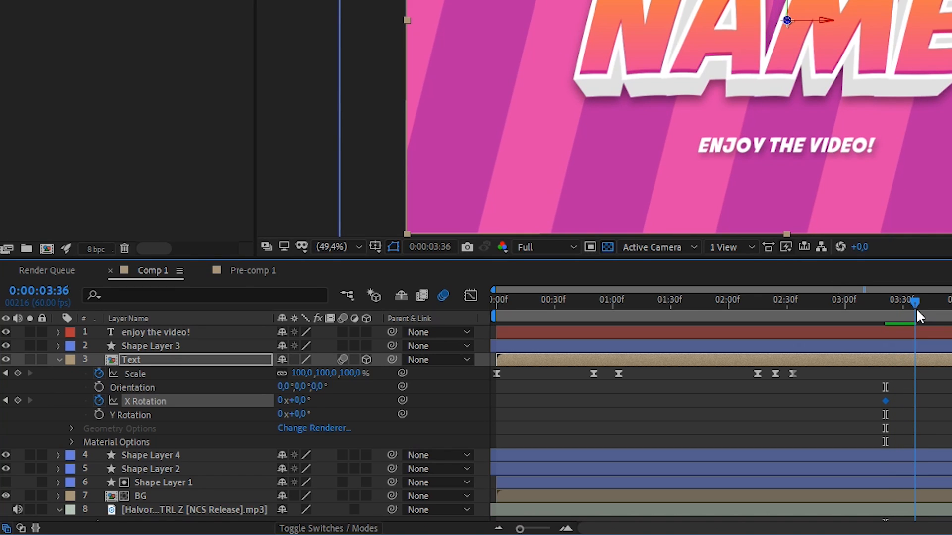
{"action": "left_click", "coordinate": [281, 400]}
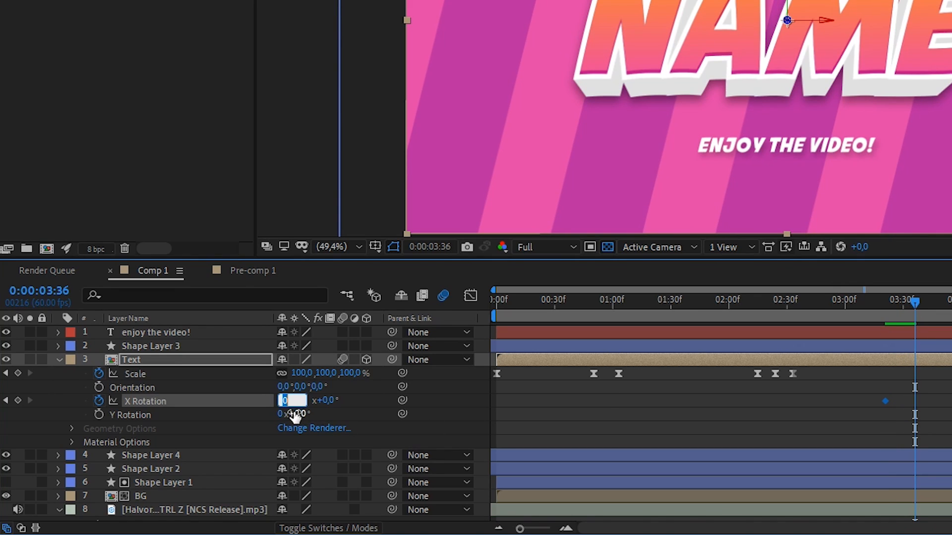
{"action": "type", "text": "1"}
{"action": "key", "text": "Return"}
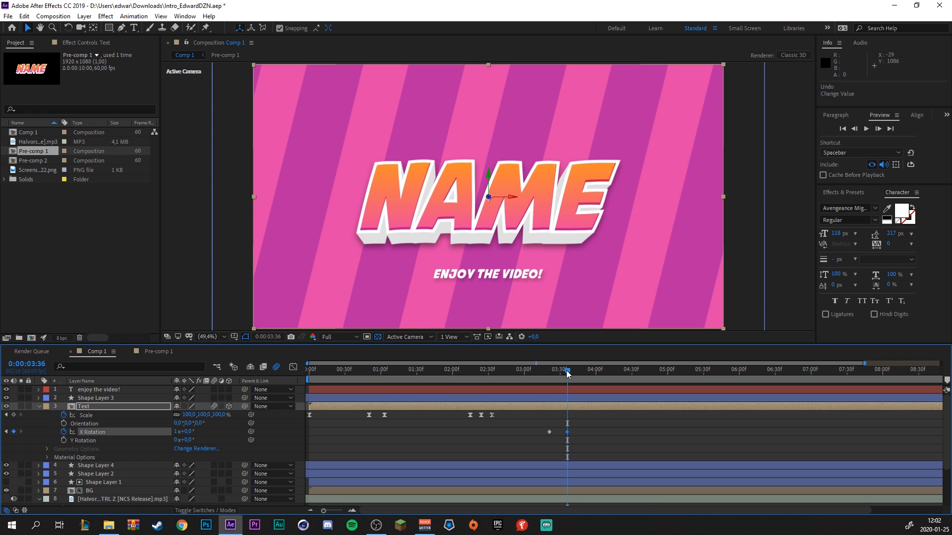
Move the second X Rotation keyframe about ten frames later, apply Easy Ease to both keyframes and preview the flip.
{"action": "mouse_move", "coordinate": [567, 371]}
{"action": "left_mouse_down"}
{"action": "mouse_move", "coordinate": [543, 374]}
{"action": "mouse_move", "coordinate": [579, 367]}
{"action": "mouse_move", "coordinate": [546, 374]}
{"action": "mouse_move", "coordinate": [556, 372]}
{"action": "left_mouse_up"}
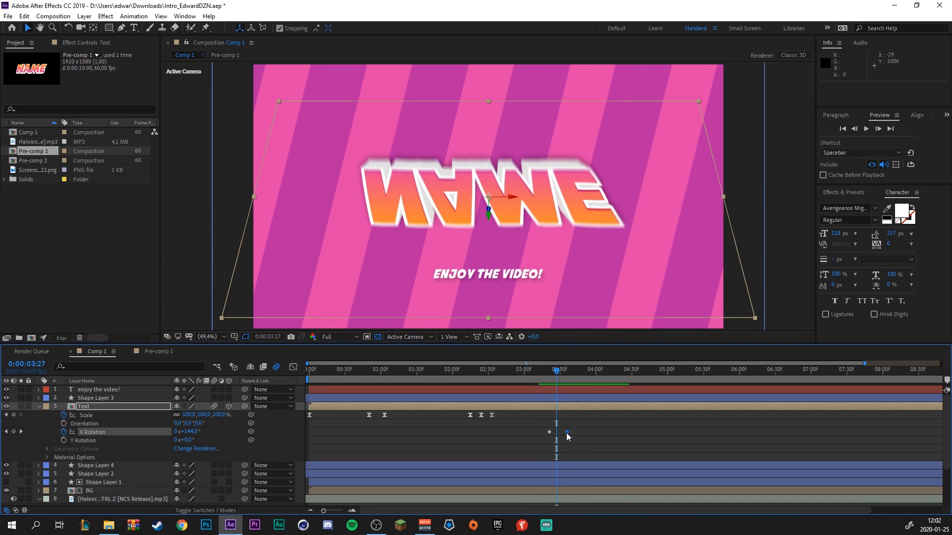
{"action": "left_click_drag", "start_coordinate": [567, 433], "coordinate": [523, 433]}
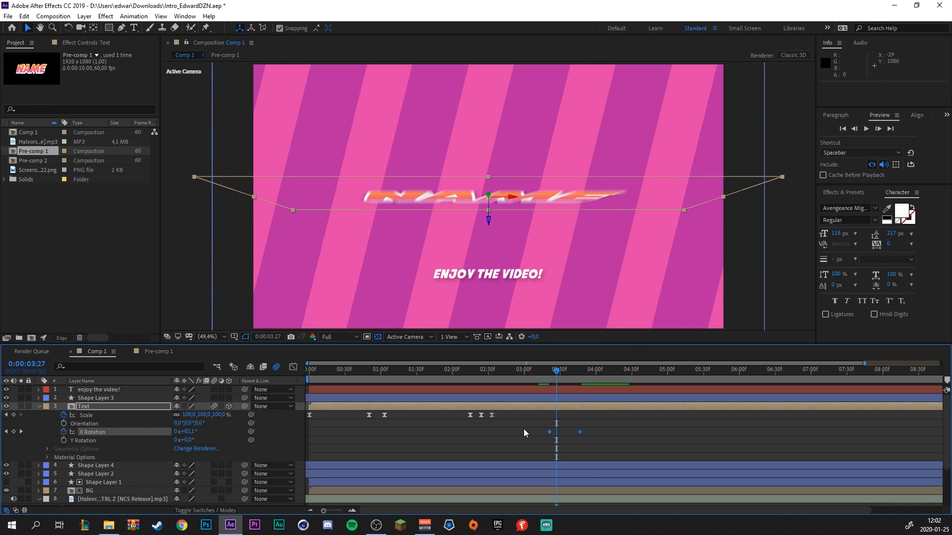
{"action": "key", "text": "F9"}
{"action": "key", "text": "space"}
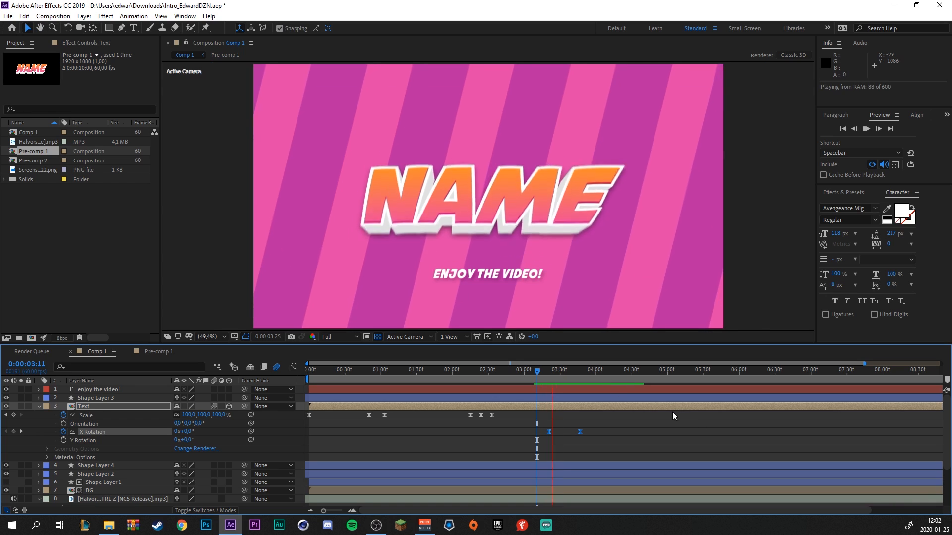
{"action": "left_click", "coordinate": [577, 371]}
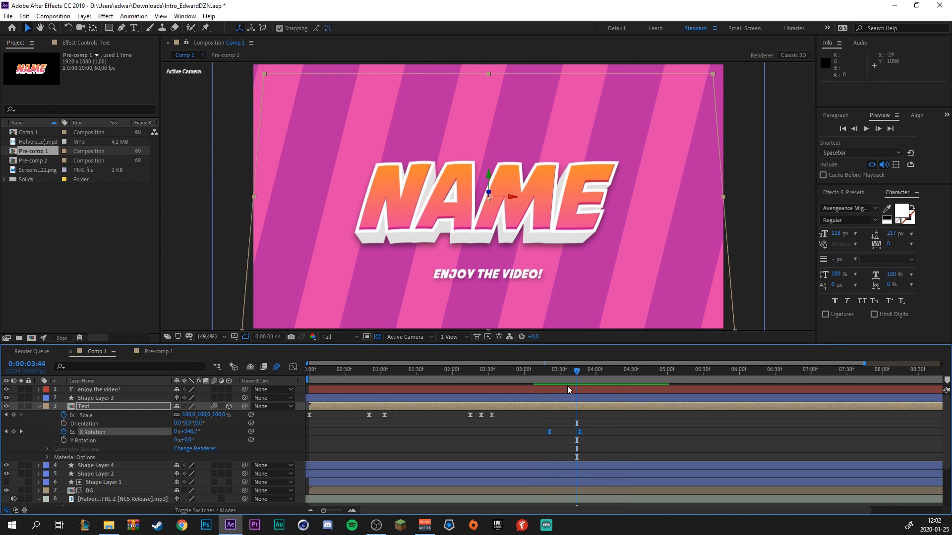
Collapse the Text and music layers, preview the whole intro from the beginning and review the rings, dots and scale pulses.
{"action": "left_click", "coordinate": [38, 407]}
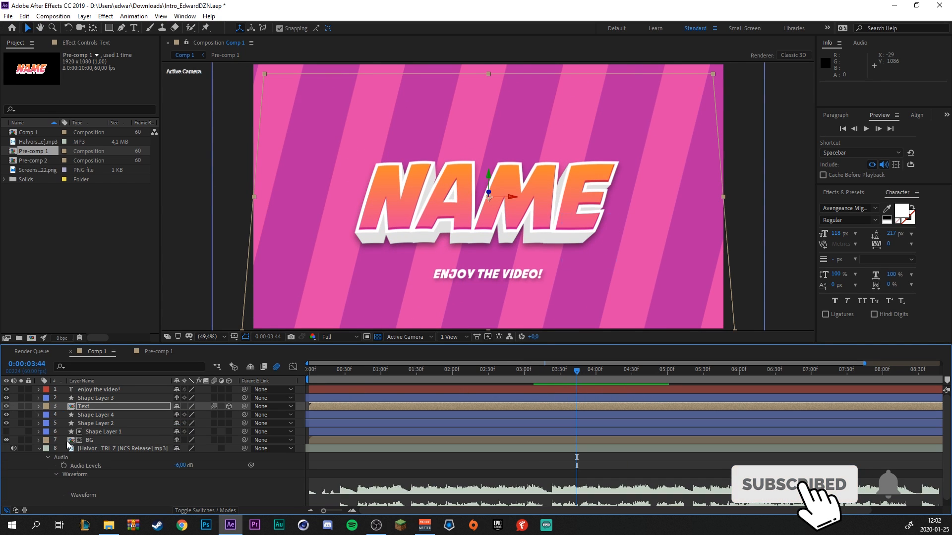
{"action": "left_click", "coordinate": [39, 449]}
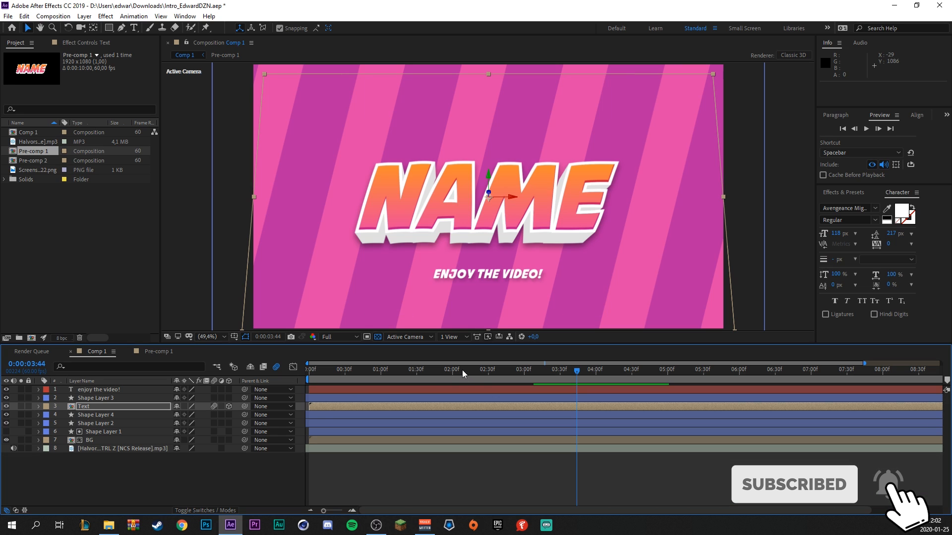
{"action": "key", "text": "Home"}
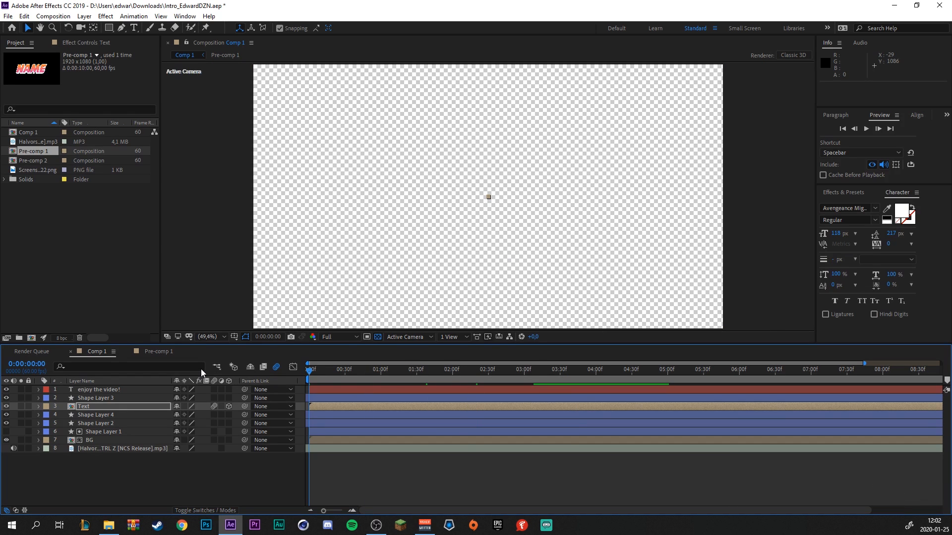
{"action": "left_click", "coordinate": [867, 129]}
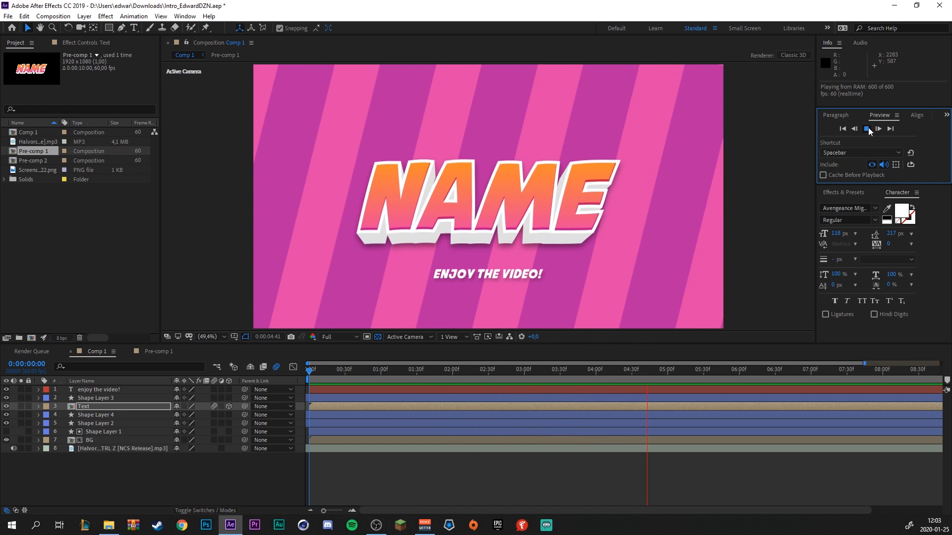
{"action": "key", "text": "space"}
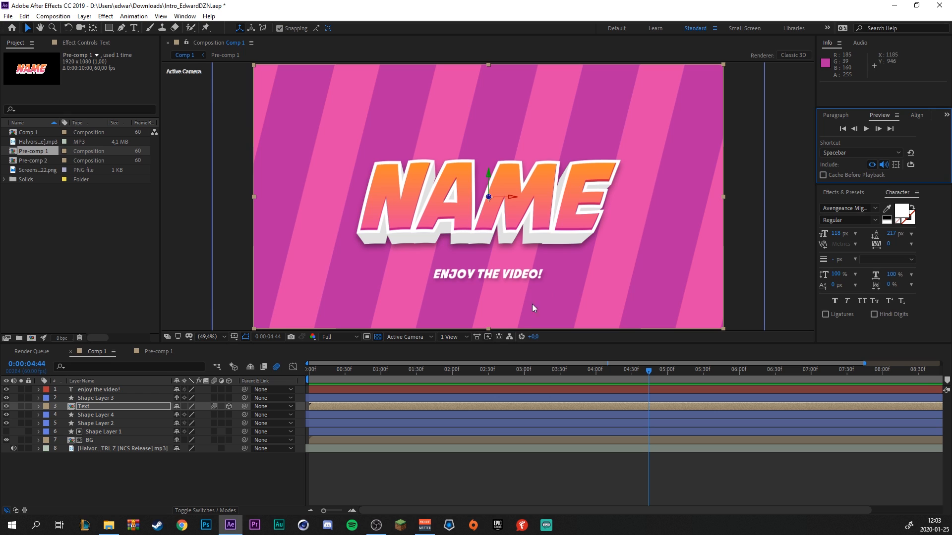
{"action": "left_click_drag", "start_coordinate": [472, 371], "coordinate": [424, 374]}
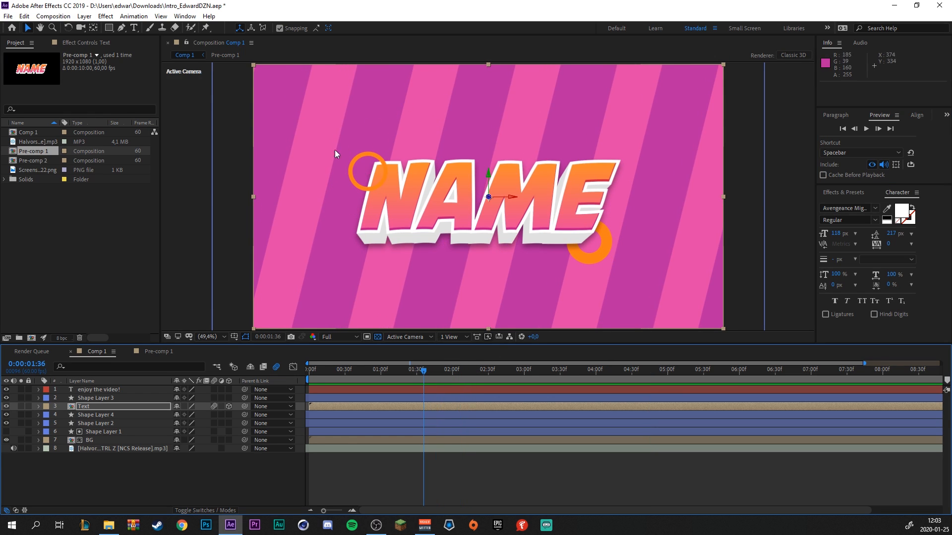
{"action": "mouse_move", "coordinate": [365, 374]}
{"action": "left_mouse_down"}
{"action": "mouse_move", "coordinate": [355, 376]}
{"action": "mouse_move", "coordinate": [366, 376]}
{"action": "left_mouse_up"}
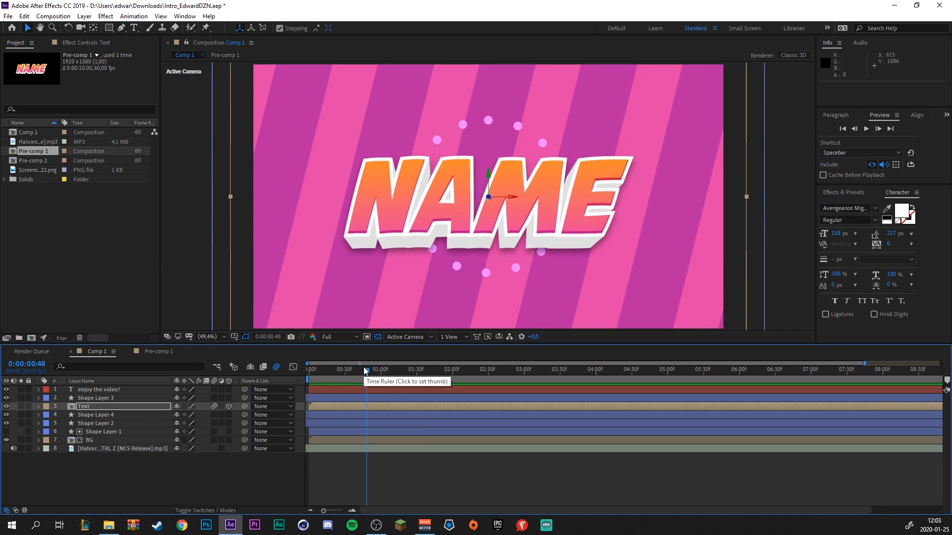
{"action": "left_click_drag", "start_coordinate": [364, 369], "coordinate": [480, 382]}
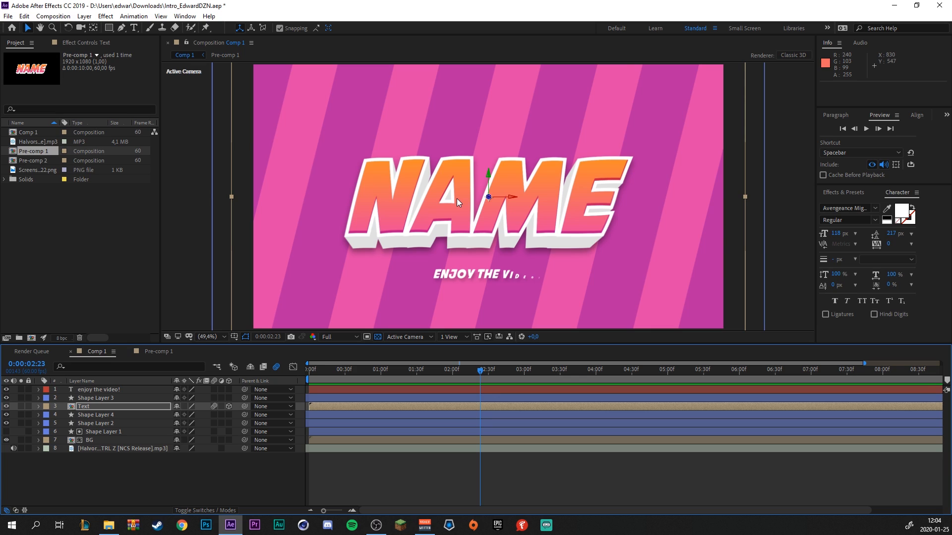
Duplicate Shape Layer 2 and slide the copy later to an in point of 0:00:01:25.
{"action": "left_click", "coordinate": [90, 399]}
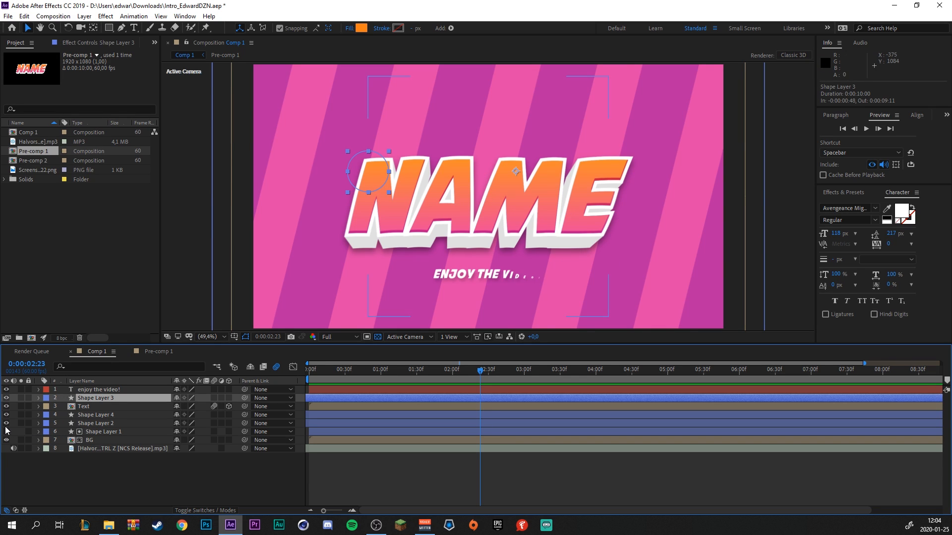
{"action": "left_click", "coordinate": [112, 424]}
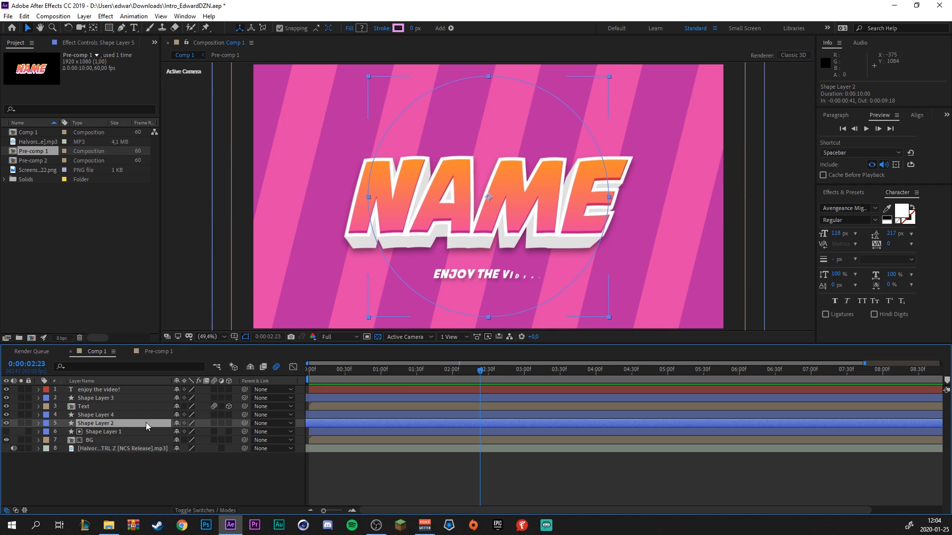
{"action": "key", "text": "ctrl+d"}
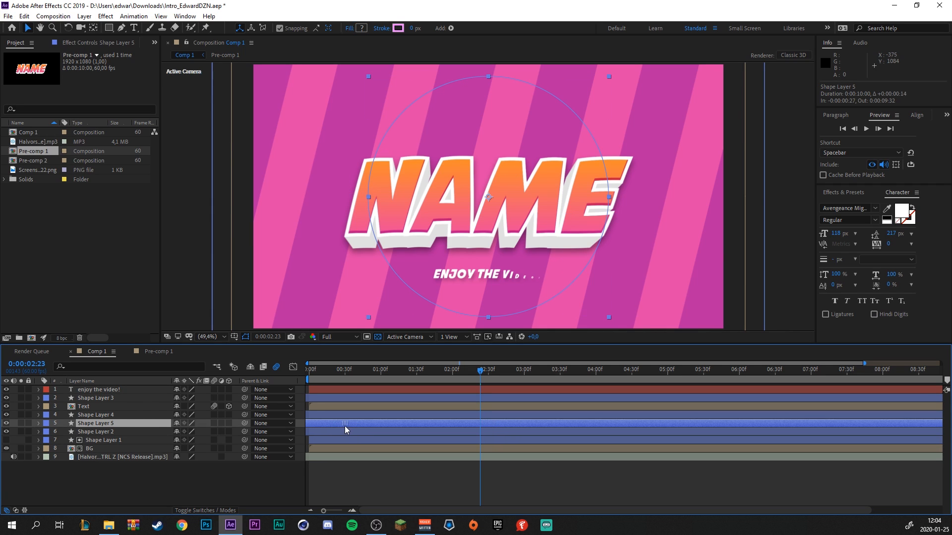
{"action": "left_click_drag", "start_coordinate": [373, 431], "coordinate": [478, 428]}
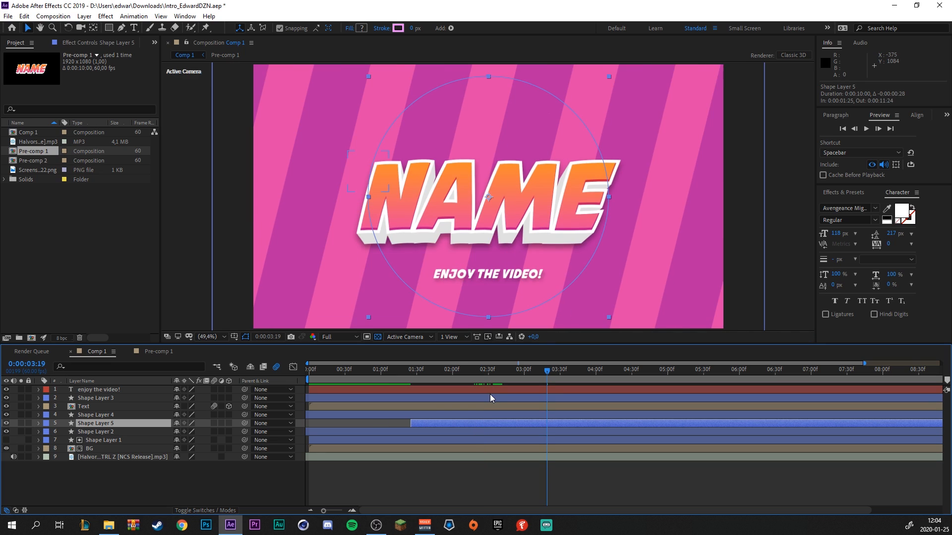
Slide Shape Layer 5 earlier to an in point of 0:00:01:00, checking it against the Text layer's keyframes, and preview the ring.
{"action": "key", "text": "u"}
{"action": "left_click", "coordinate": [505, 376]}
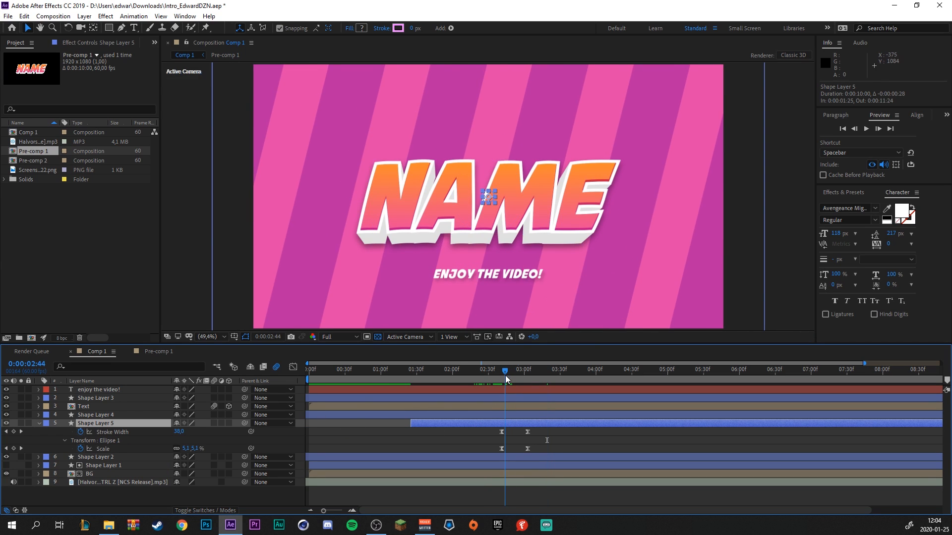
{"action": "left_click", "coordinate": [114, 409]}
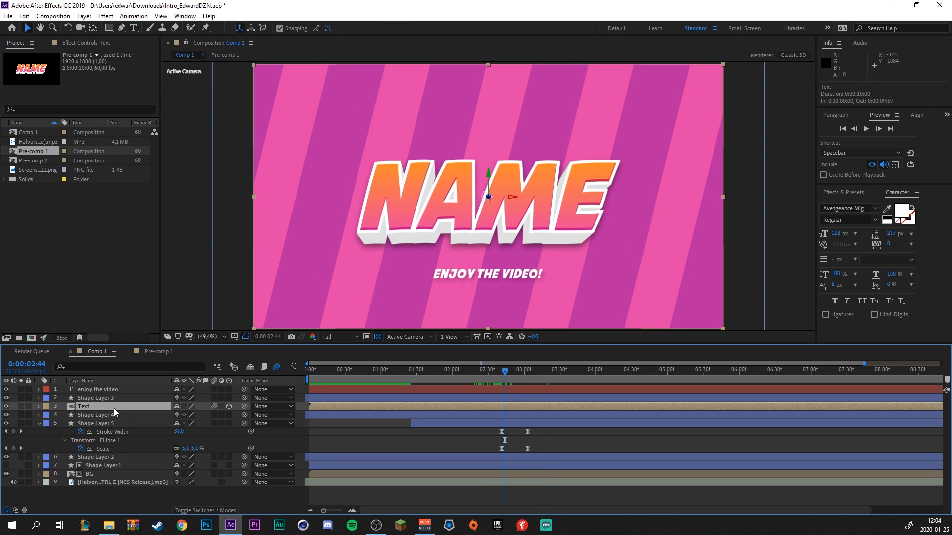
{"action": "key", "text": "u"}
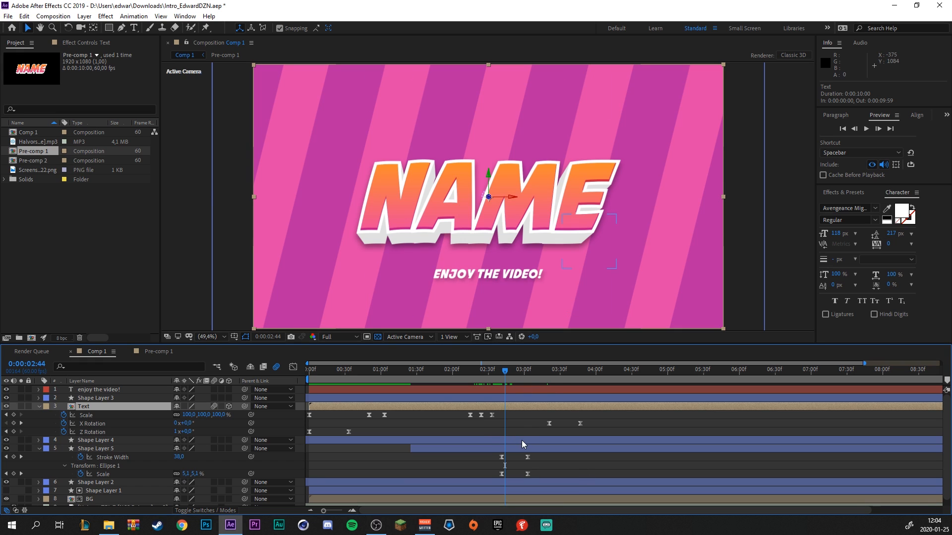
{"action": "left_click_drag", "start_coordinate": [520, 448], "coordinate": [515, 449]}
{"action": "left_click", "coordinate": [453, 376]}
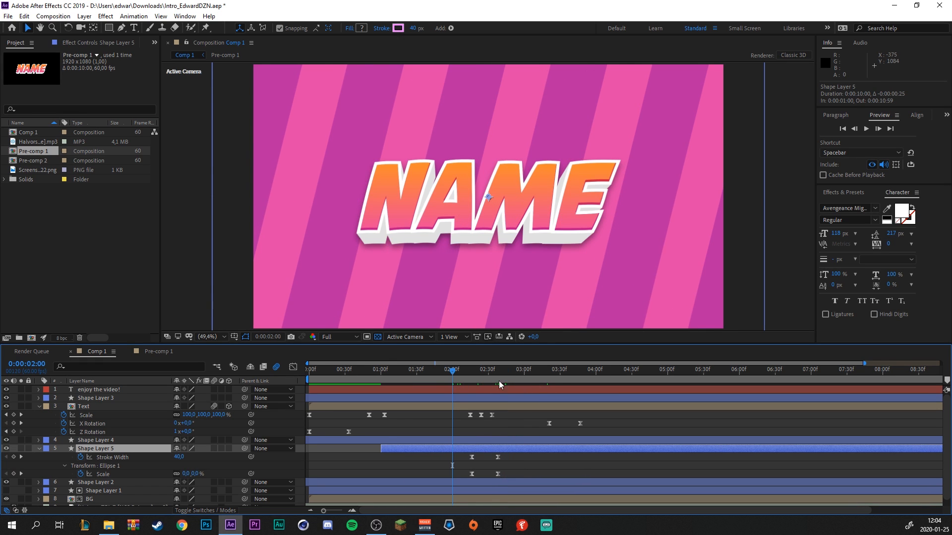
{"action": "key", "text": "space"}
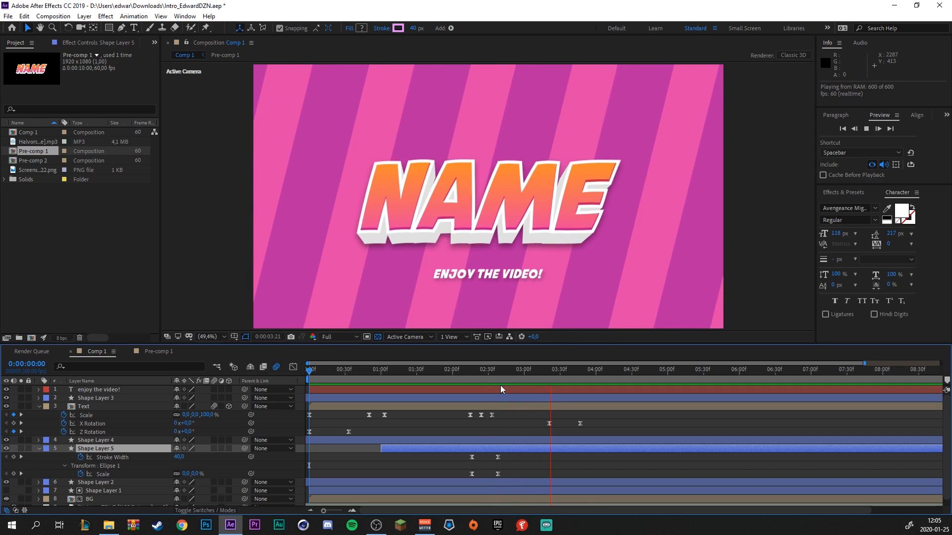
{"action": "key", "text": "space"}
{"action": "left_click_drag", "start_coordinate": [498, 373], "coordinate": [470, 378]}
{"action": "left_click", "coordinate": [39, 448]}
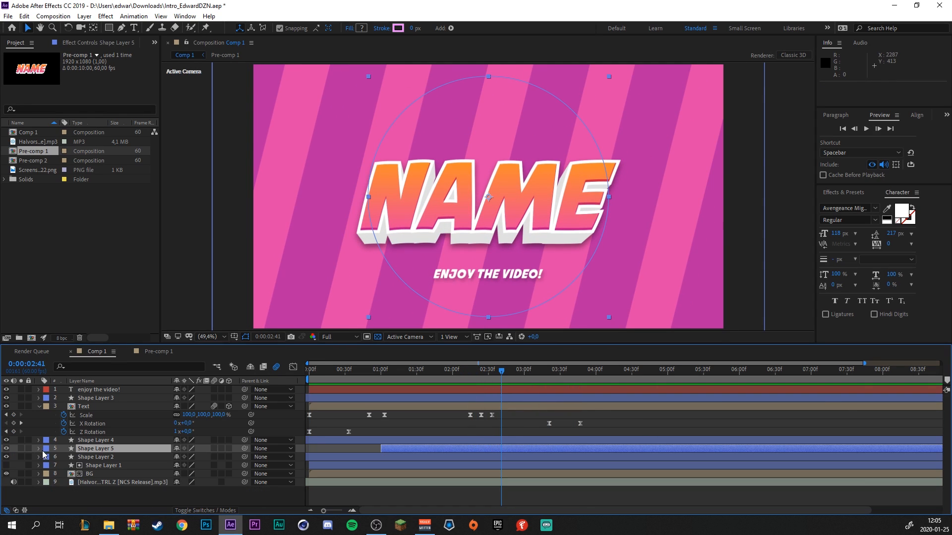
Duplicate the dots layer Shape Layer 3, slide the copy to an in point of 0:00:00:14 and preview the intro.
{"action": "left_click", "coordinate": [93, 459]}
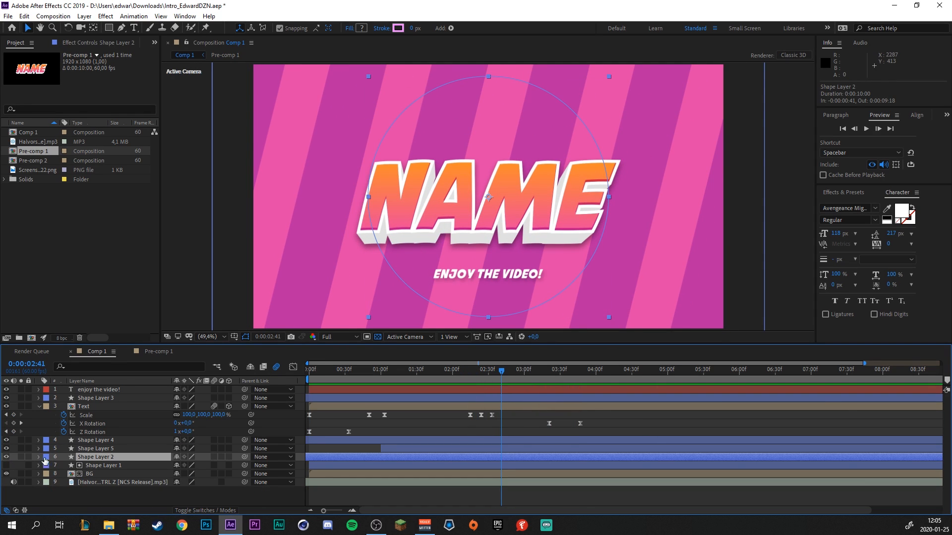
{"action": "left_click", "coordinate": [85, 451]}
{"action": "left_click", "coordinate": [90, 459]}
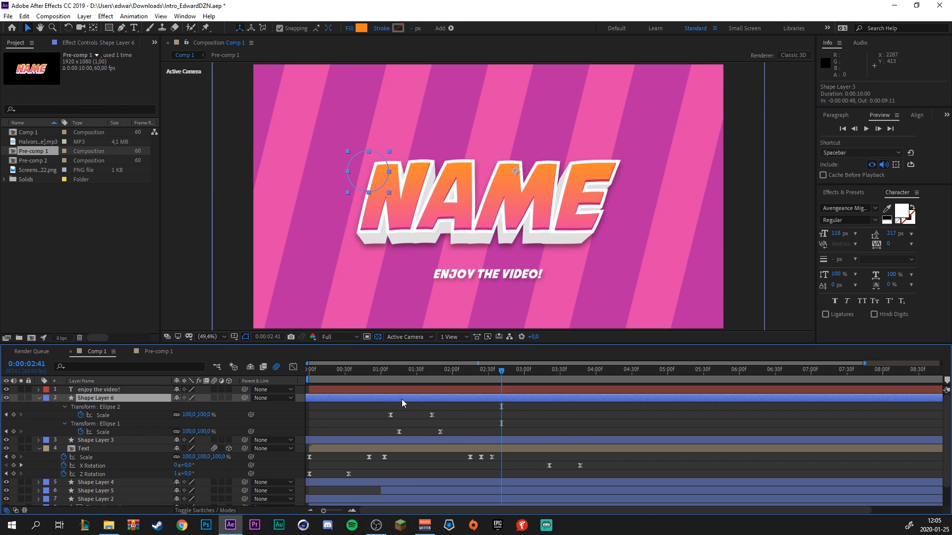
{"action": "left_click_drag", "start_coordinate": [409, 399], "coordinate": [442, 382]}
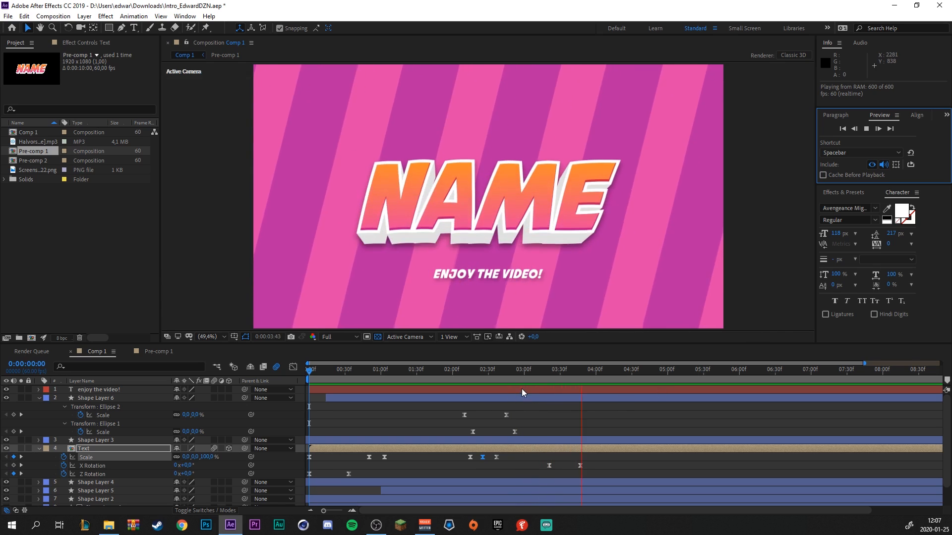
{"action": "key", "text": "space"}
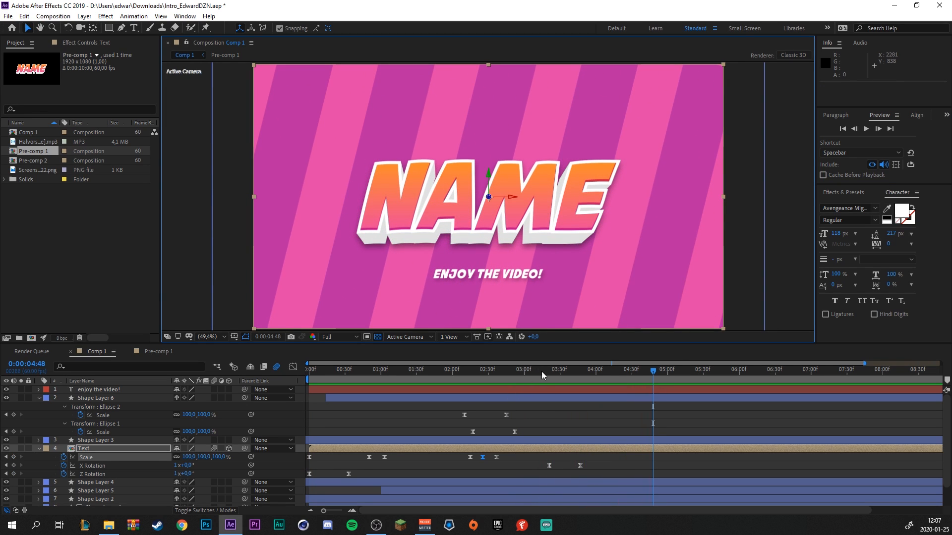
{"action": "left_click", "coordinate": [105, 399]}
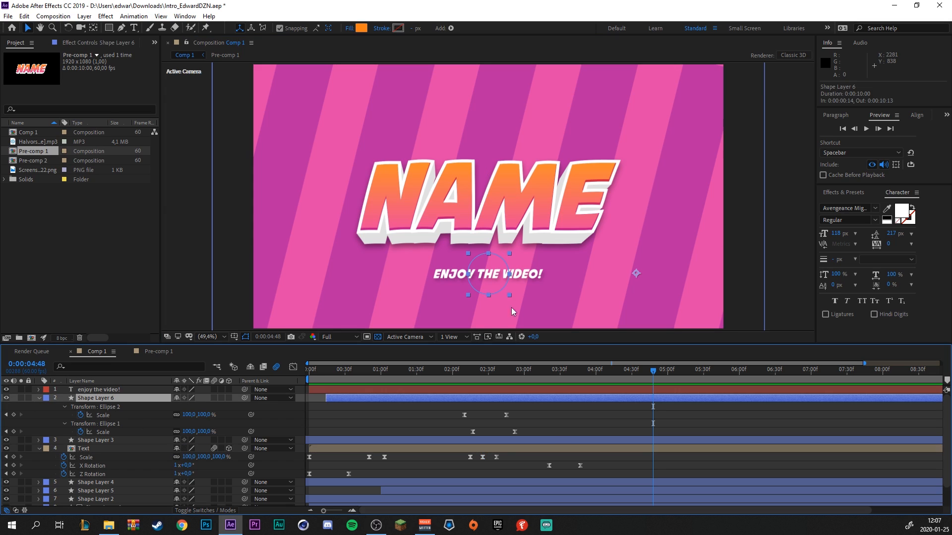
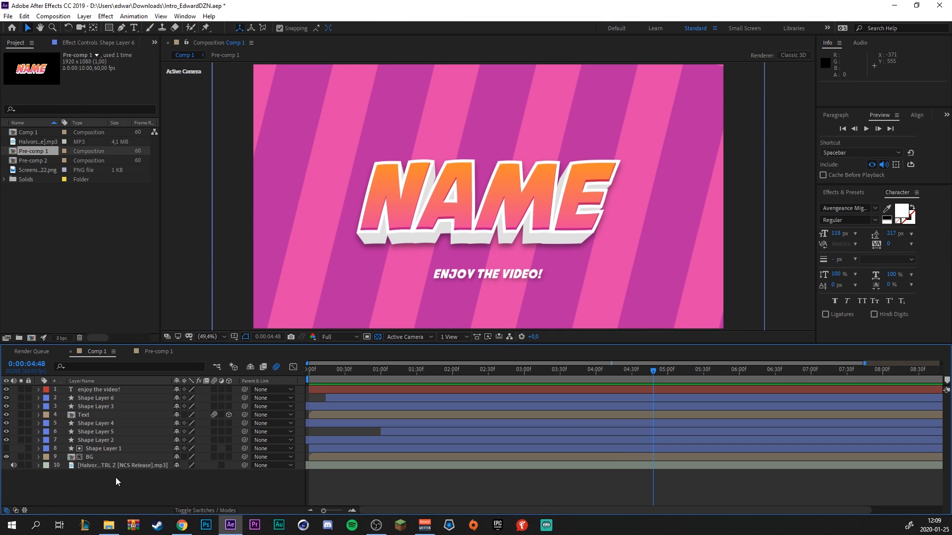
Pre-compose all ten layers into a new composition named INTRO, moving all attributes into it.
{"action": "mouse_move", "coordinate": [127, 480]}
{"action": "left_mouse_down"}
{"action": "mouse_move", "coordinate": [110, 440]}
{"action": "mouse_move", "coordinate": [108, 387]}
{"action": "left_mouse_up"}
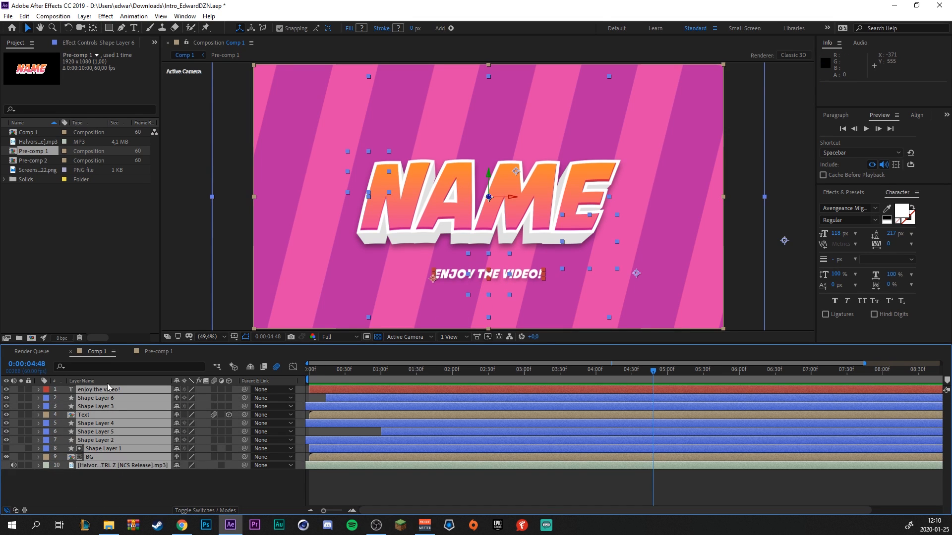
{"action": "right_click", "coordinate": [108, 390]}
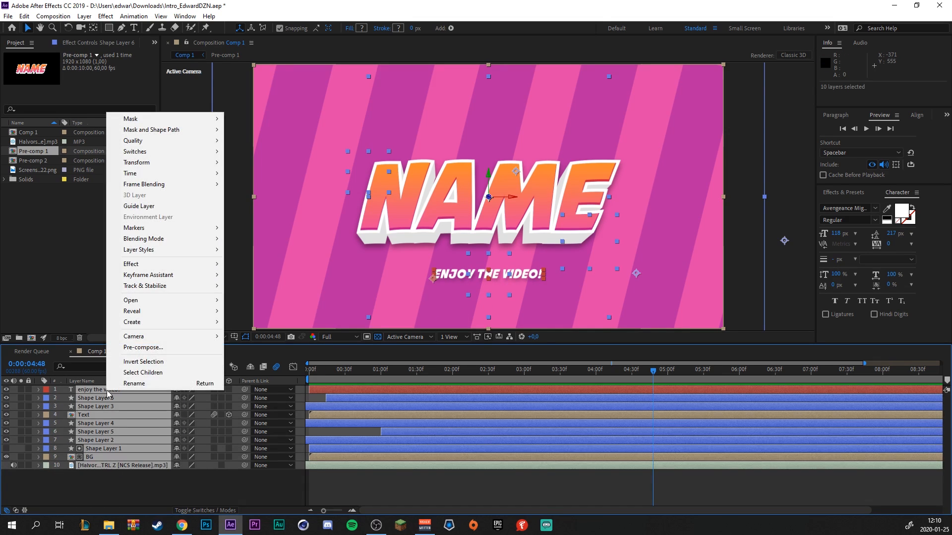
{"action": "left_click", "coordinate": [143, 347]}
{"action": "type", "text": "INTRO"}
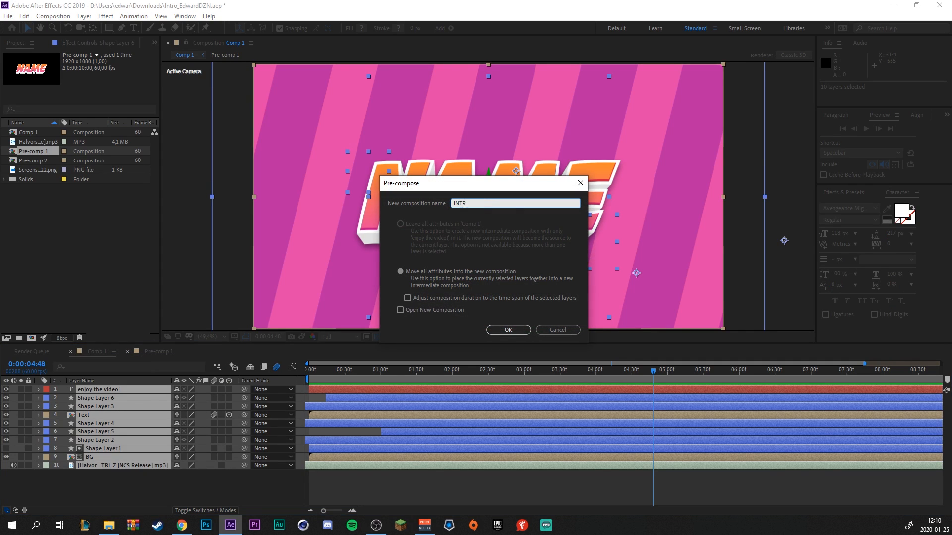
{"action": "key", "text": "Return"}
{"action": "left_click", "coordinate": [186, 416]}
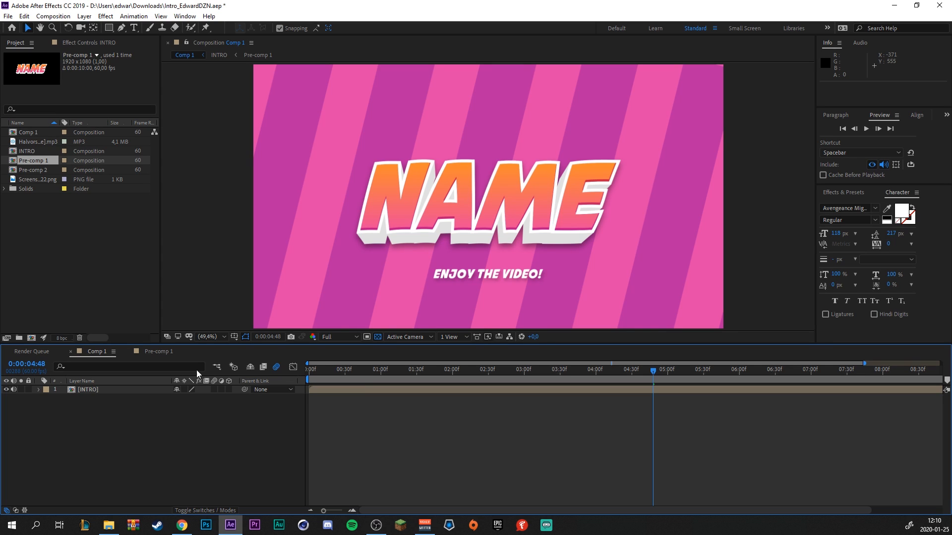
Draw an orange rectangle shape layer slightly larger than the composition so that it covers the whole frame.
{"action": "left_click", "coordinate": [109, 28]}
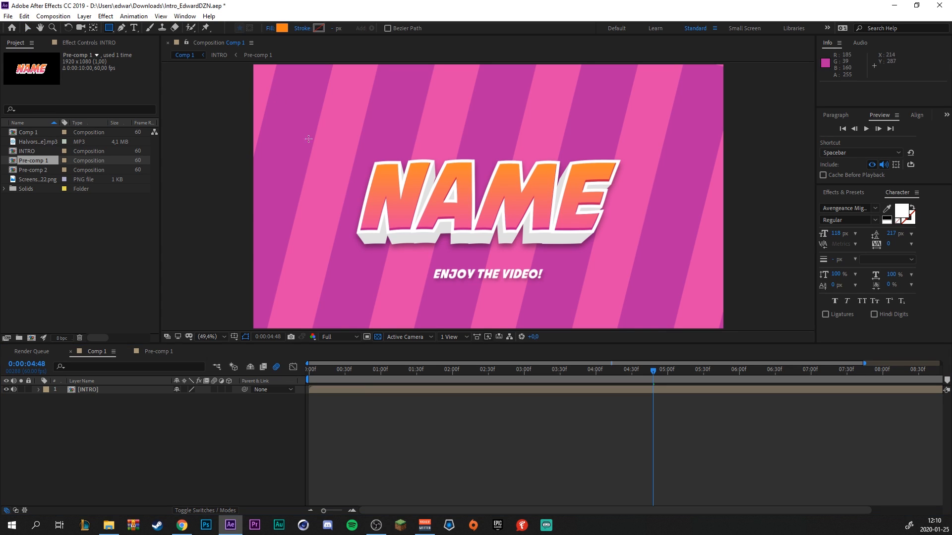
{"action": "scroll", "coordinate": [320, 154], "scroll_direction": "down", "scroll_amount": 2}
{"action": "mouse_move", "coordinate": [271, 94]}
{"action": "left_mouse_down"}
{"action": "mouse_move", "coordinate": [334, 154]}
{"action": "mouse_move", "coordinate": [473, 239]}
{"action": "mouse_move", "coordinate": [540, 257]}
{"action": "left_mouse_up"}
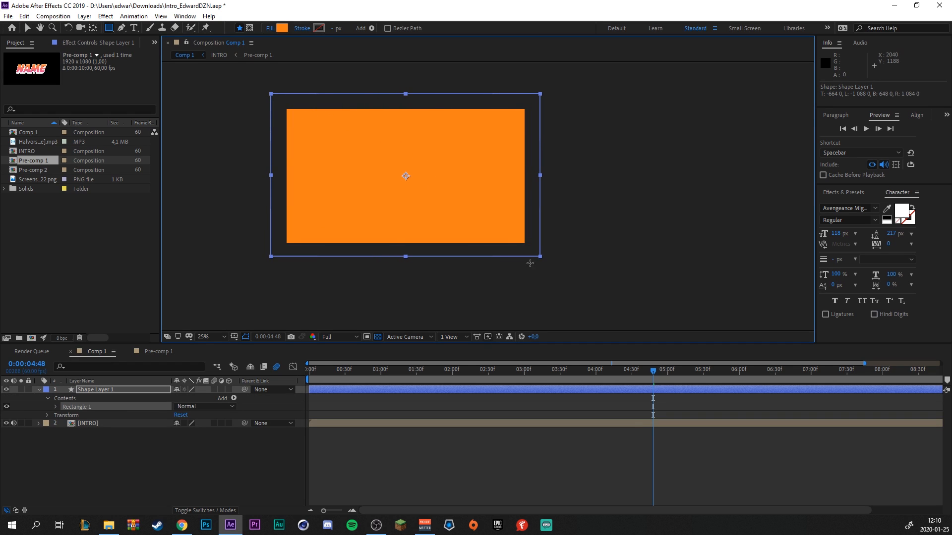
{"action": "left_click", "coordinate": [39, 389]}
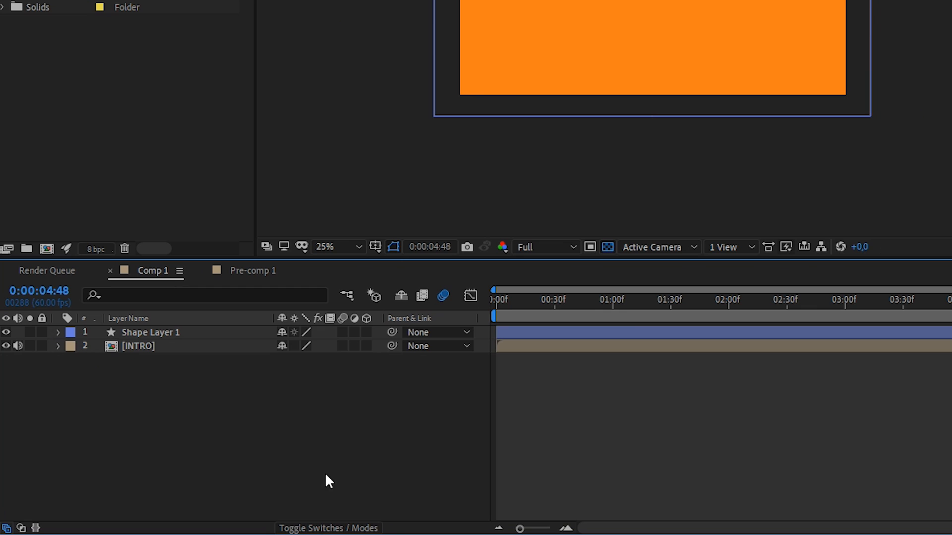
Set the INTRO layer's track matte to Alpha Matte "Shape Layer 1" and scrub back through the intro to check it.
{"action": "left_click", "coordinate": [342, 528]}
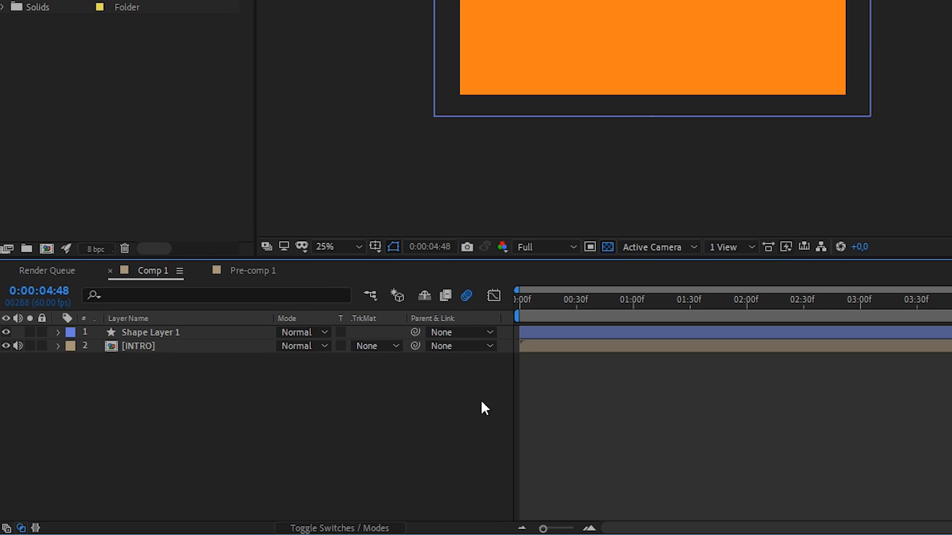
{"action": "left_click", "coordinate": [142, 346]}
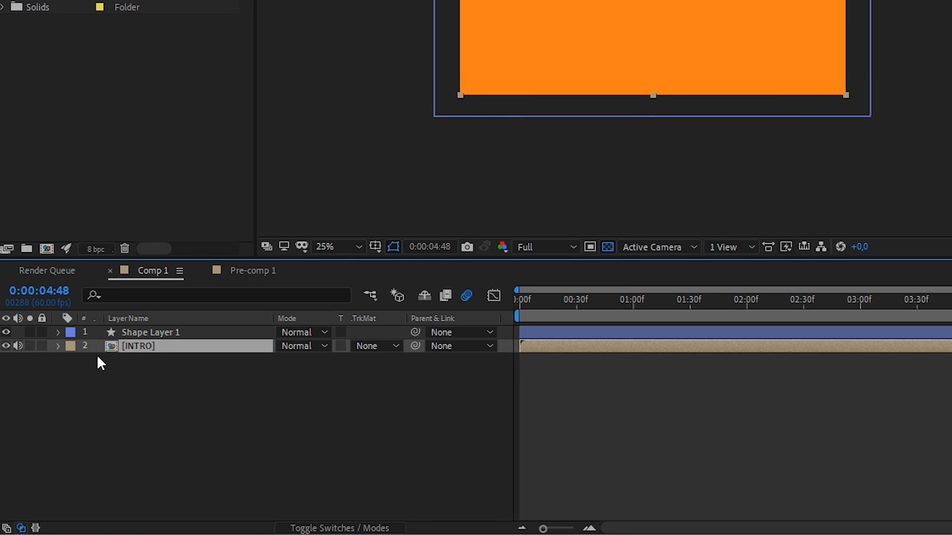
{"action": "left_click", "coordinate": [371, 345]}
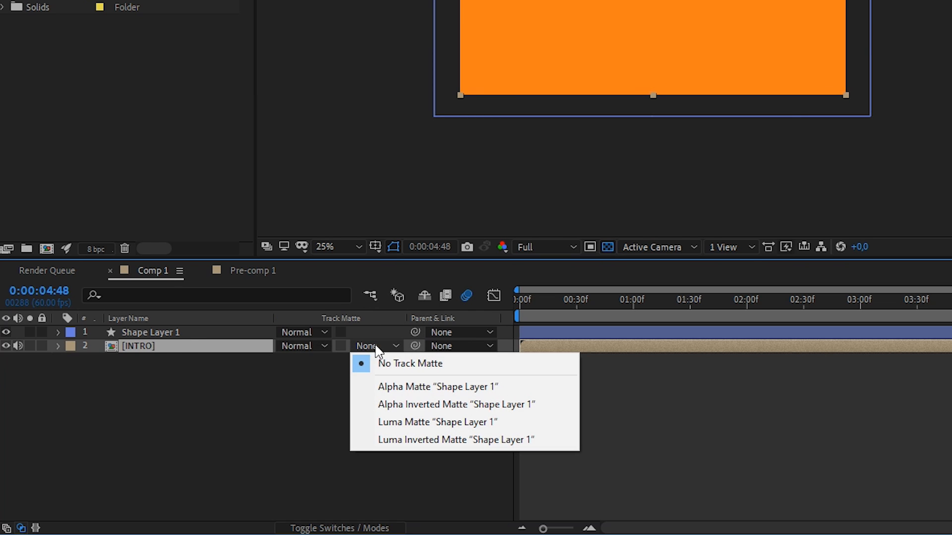
{"action": "left_click", "coordinate": [435, 391]}
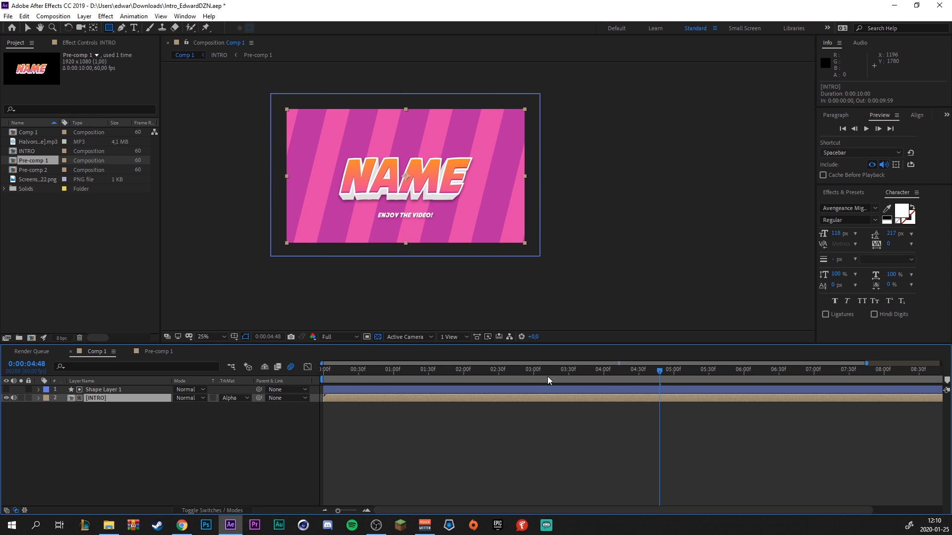
{"action": "left_click_drag", "start_coordinate": [885, 311], "coordinate": [577, 330]}
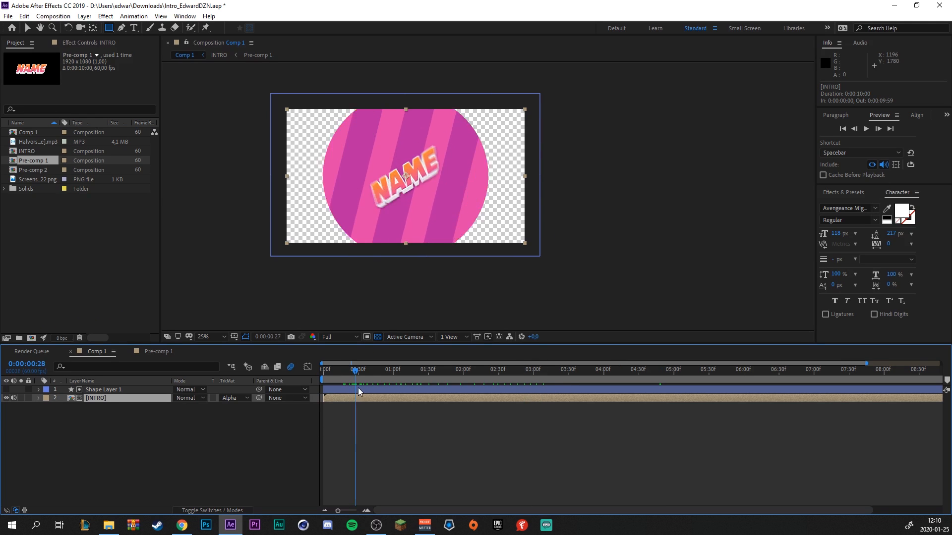
Keyframe Shape Layer 1's Position at 960, 540 at 0:00:04:28 and at -1120, 540 at 0:00:04:58, with Easy Ease.
{"action": "left_click_drag", "start_coordinate": [358, 388], "coordinate": [636, 393]}
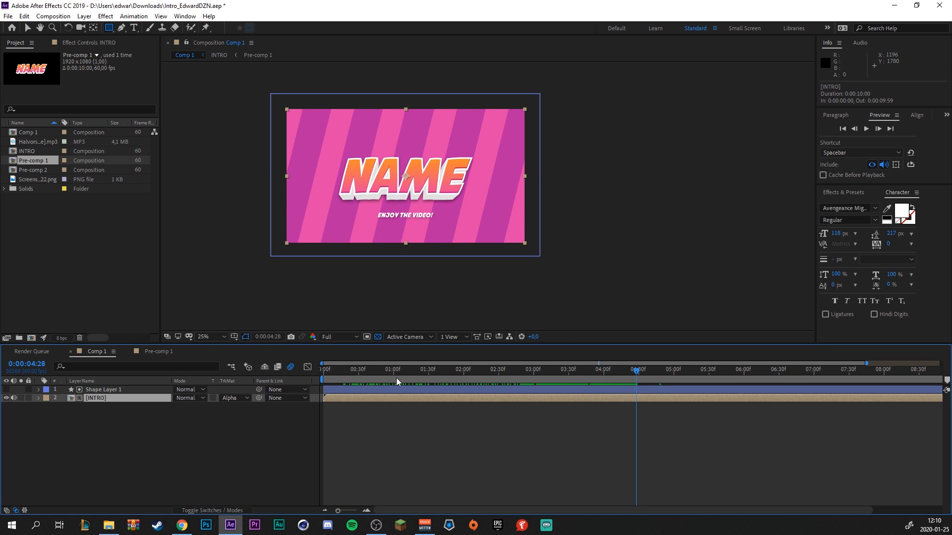
{"action": "left_click", "coordinate": [106, 389]}
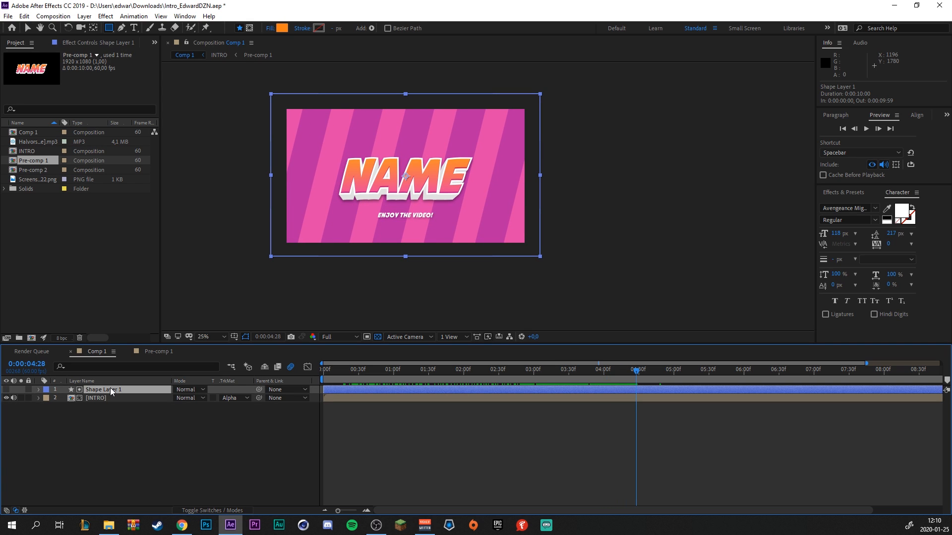
{"action": "key", "text": "p"}
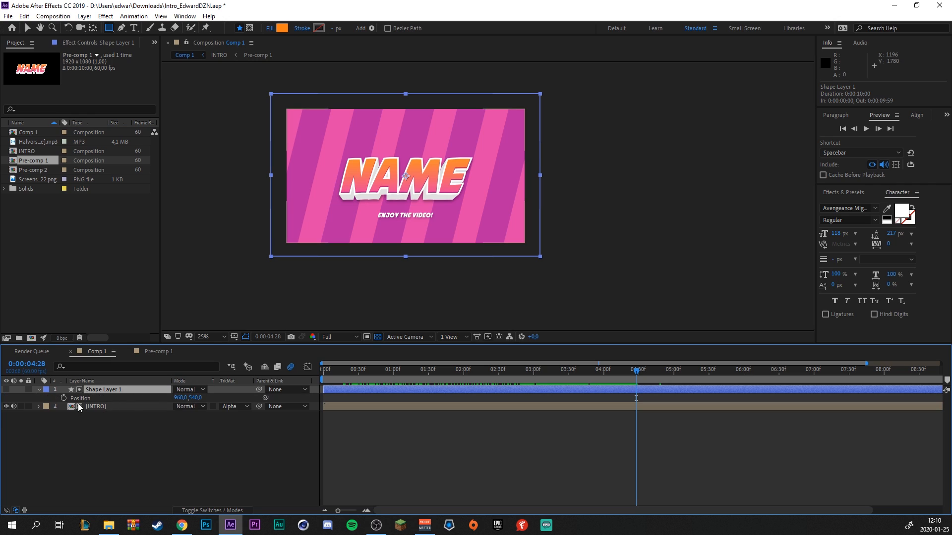
{"action": "left_click", "coordinate": [65, 398]}
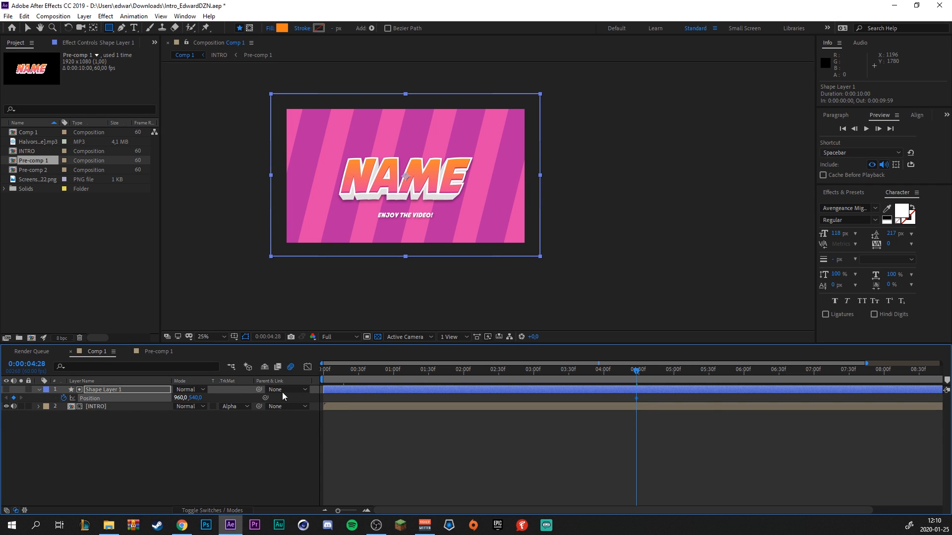
{"action": "left_click_drag", "start_coordinate": [641, 373], "coordinate": [671, 370]}
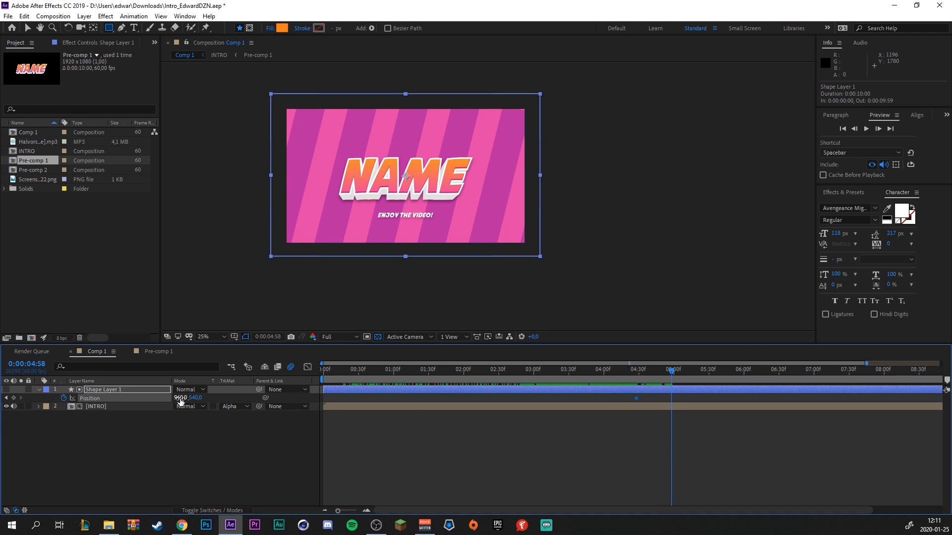
{"action": "left_click_drag", "start_coordinate": [180, 399], "coordinate": [632, 415]}
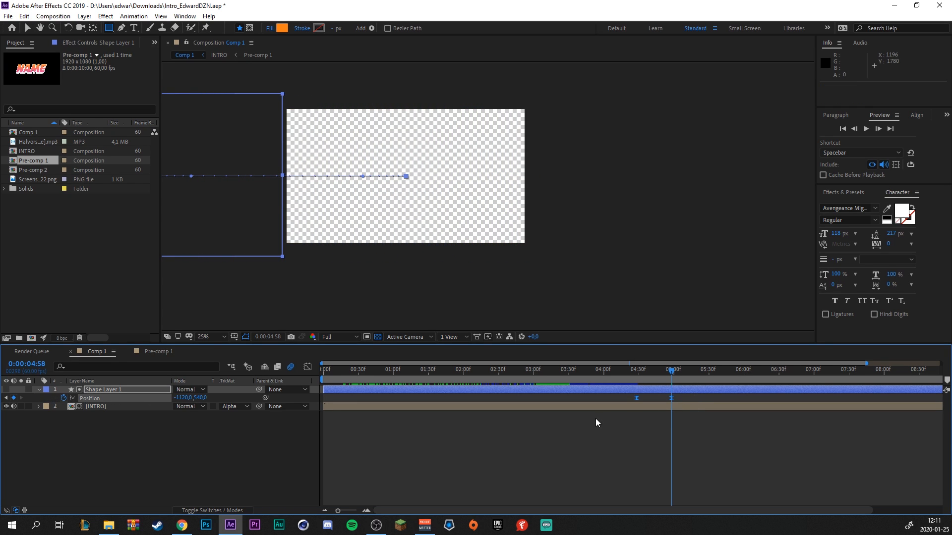
Lengthen the first Position keyframe's easing handle in the speed graph for a slower start, and preview the exit wipe.
{"action": "left_click", "coordinate": [307, 368]}
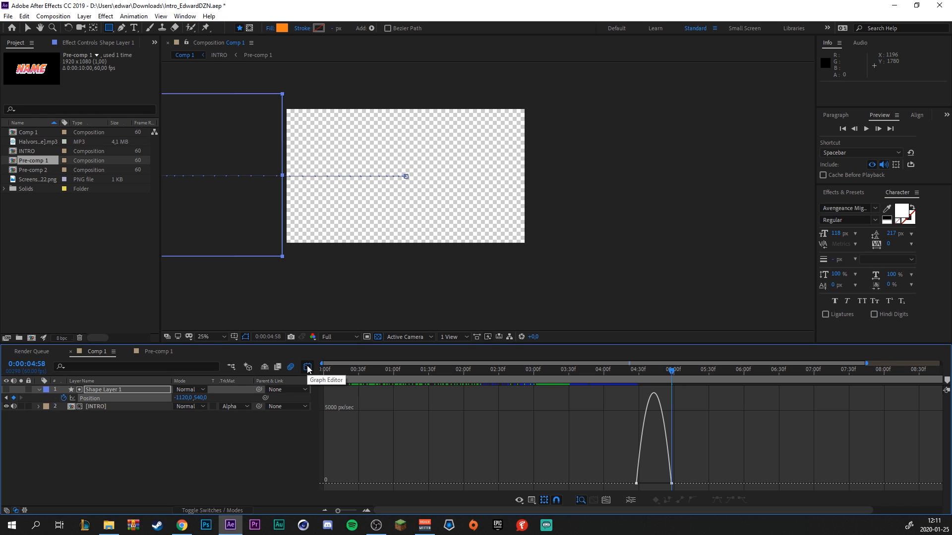
{"action": "right_click", "coordinate": [612, 449]}
{"action": "left_click", "coordinate": [542, 459]}
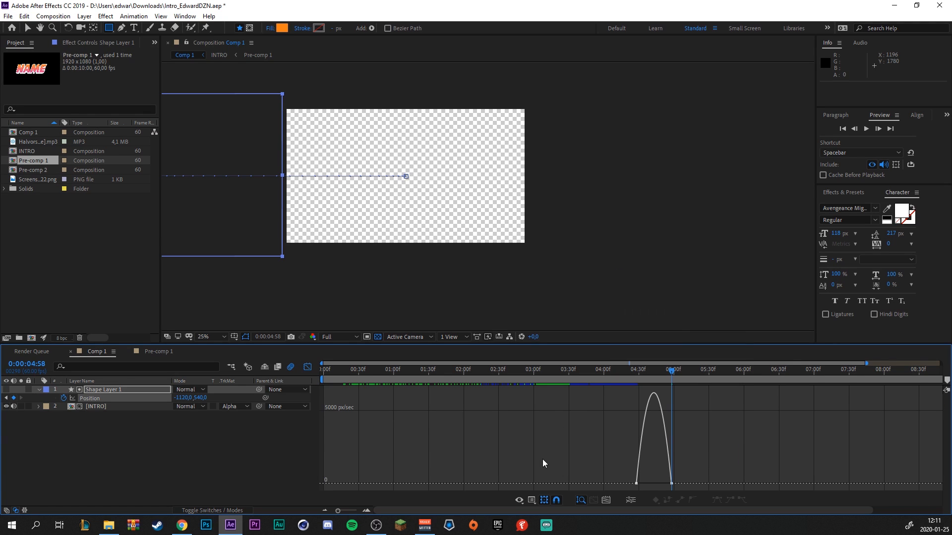
{"action": "left_click", "coordinate": [639, 482]}
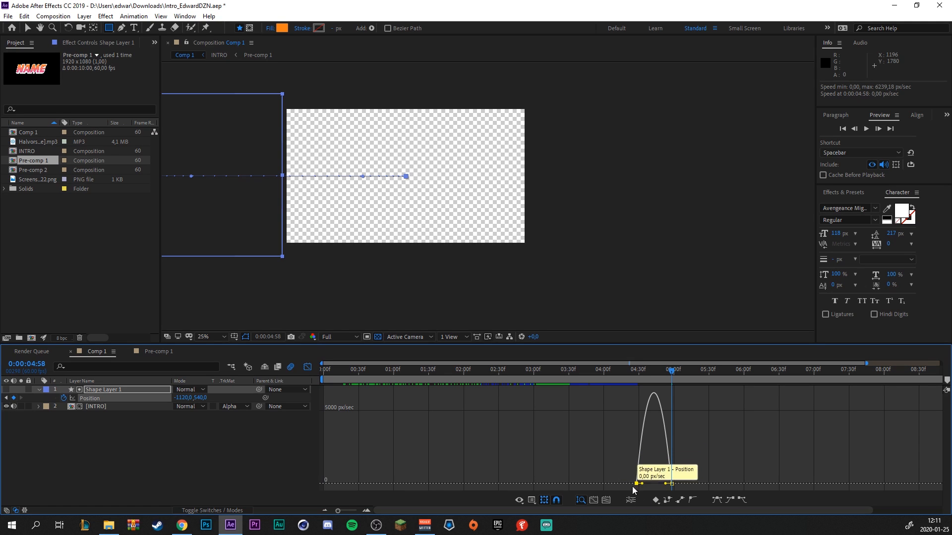
{"action": "left_click_drag", "start_coordinate": [643, 485], "coordinate": [654, 485]}
{"action": "key", "text": "shift+F3"}
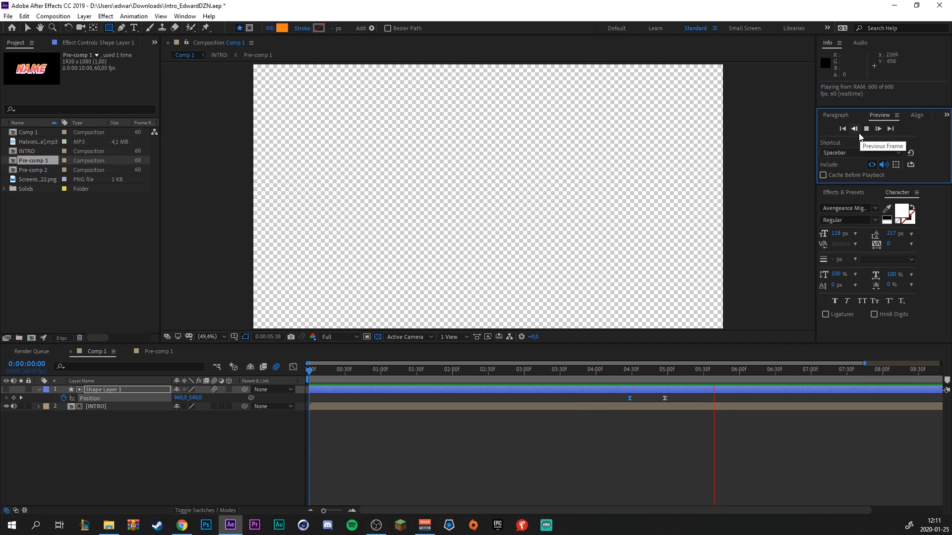
{"action": "left_click", "coordinate": [866, 129]}
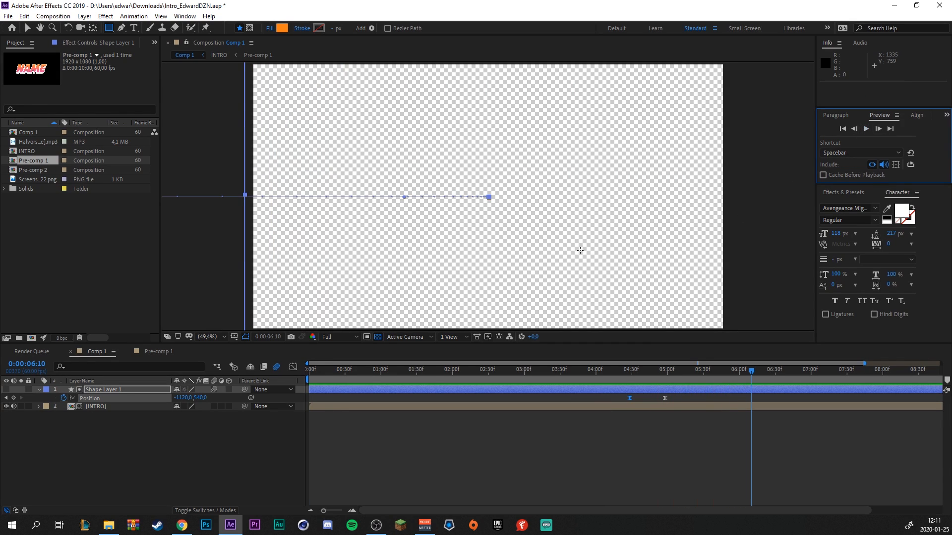
Trim the end of Comp 1's work area to 0:00:05:00, just after the exit wipe.
{"action": "scroll", "coordinate": [601, 390], "scroll_direction": "down", "scroll_amount": 1}
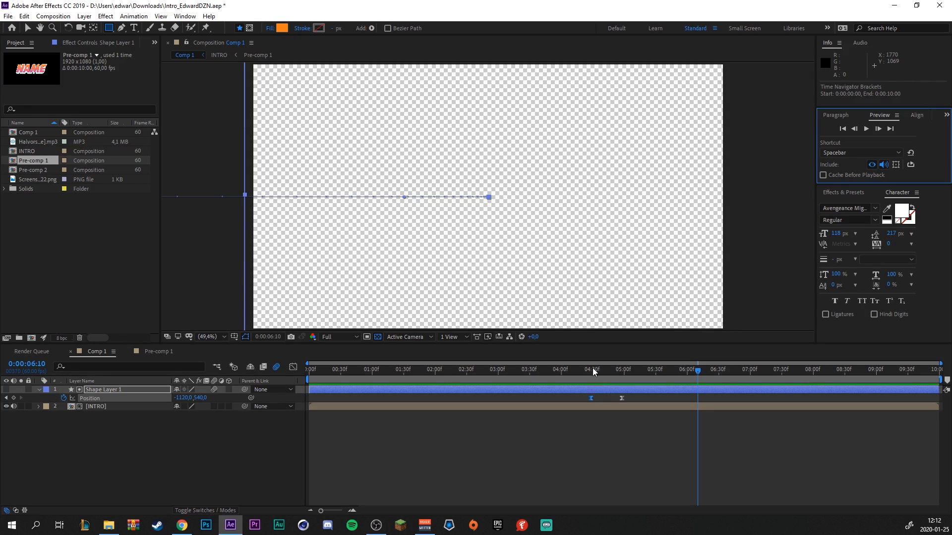
{"action": "mouse_move", "coordinate": [624, 368]}
{"action": "left_mouse_down"}
{"action": "mouse_move", "coordinate": [608, 365]}
{"action": "mouse_move", "coordinate": [623, 366]}
{"action": "left_mouse_up"}
{"action": "left_click", "coordinate": [931, 382]}
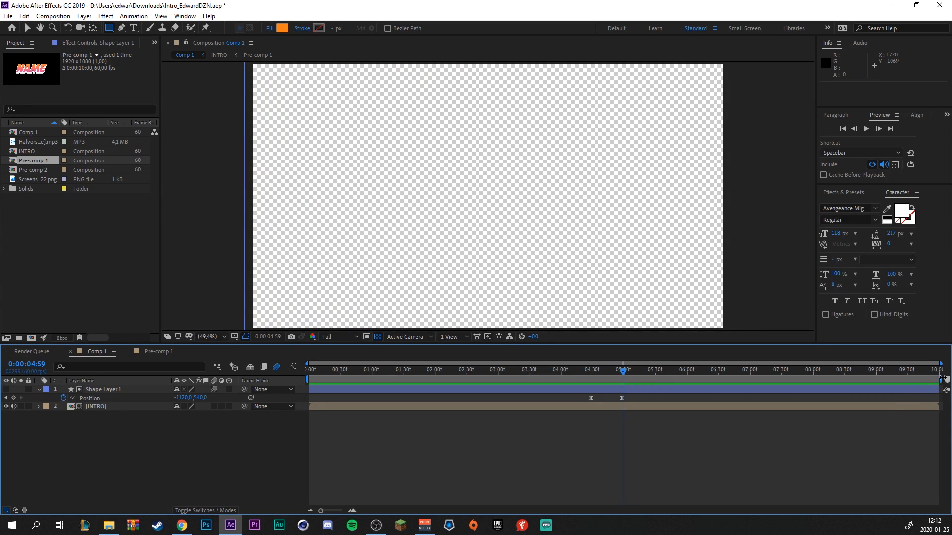
{"action": "mouse_move", "coordinate": [942, 380]}
{"action": "left_mouse_down"}
{"action": "mouse_move", "coordinate": [840, 397]}
{"action": "mouse_move", "coordinate": [622, 409]}
{"action": "mouse_move", "coordinate": [628, 414]}
{"action": "left_mouse_up"}
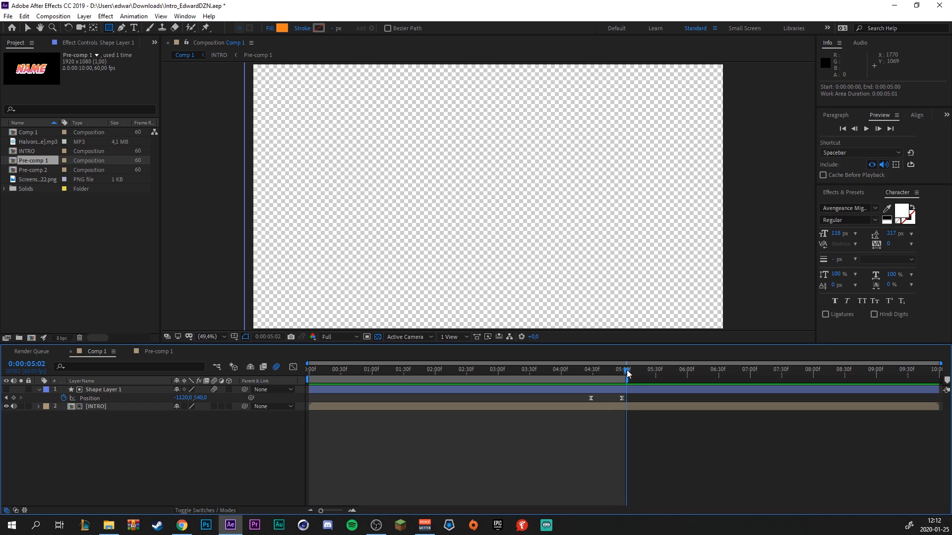
{"action": "left_click_drag", "start_coordinate": [623, 373], "coordinate": [608, 373]}
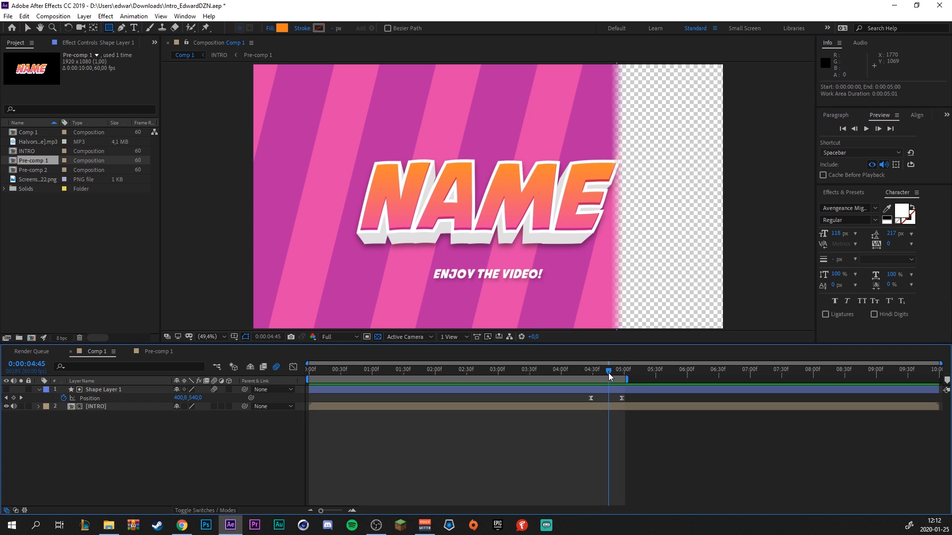
In the INTRO composition, set an Audio Levels keyframe on the music layer at 0:00:04:36, around the start of the exit wipe.
{"action": "double_click", "coordinate": [99, 408]}
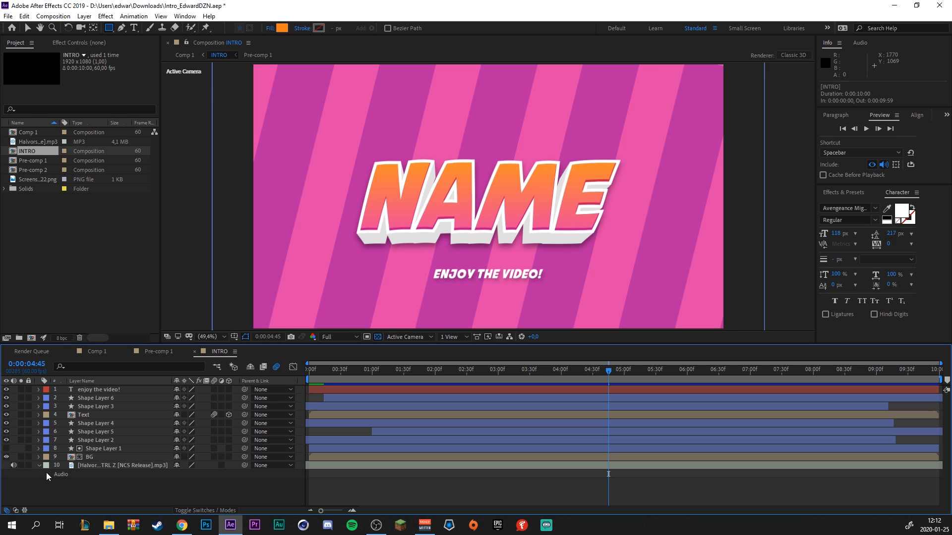
{"action": "left_click", "coordinate": [47, 474]}
{"action": "left_click_drag", "start_coordinate": [586, 373], "coordinate": [624, 373]}
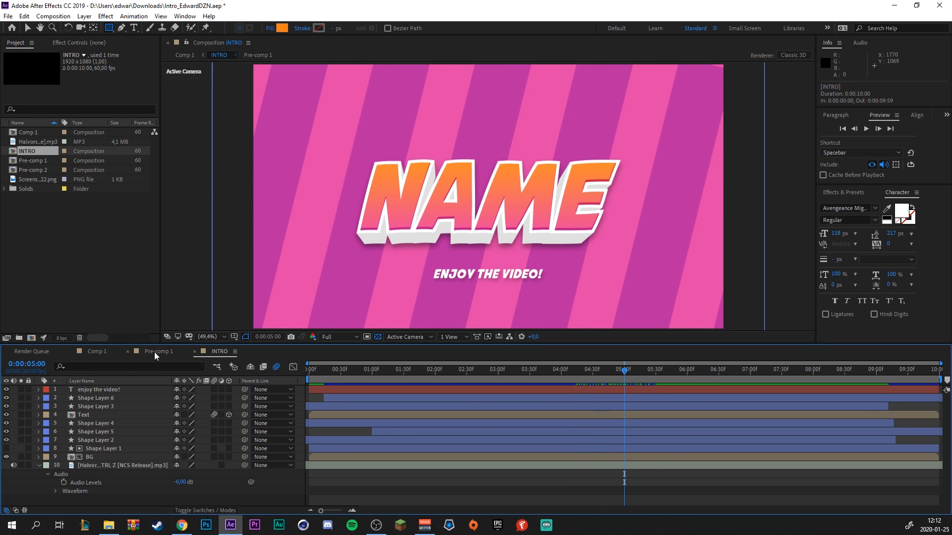
{"action": "left_click", "coordinate": [85, 352]}
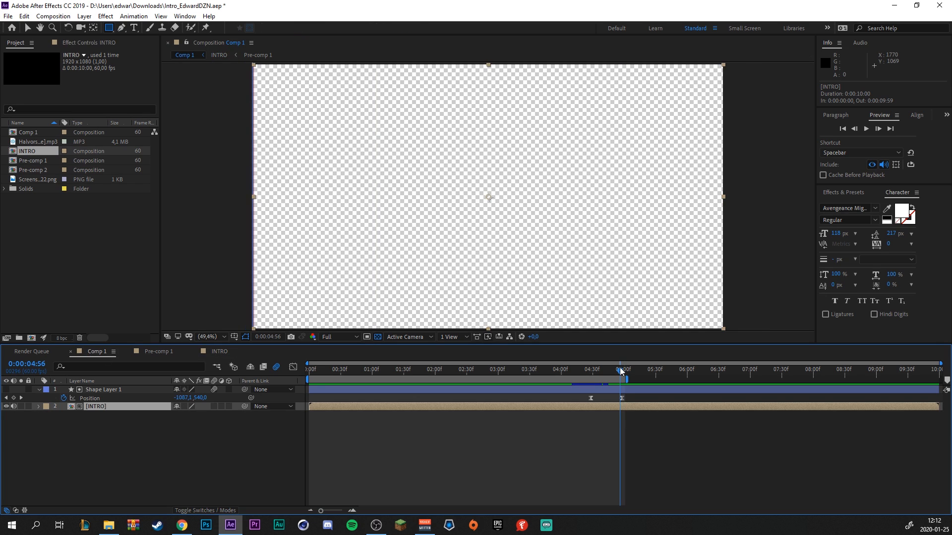
{"action": "left_click_drag", "start_coordinate": [621, 369], "coordinate": [608, 369]}
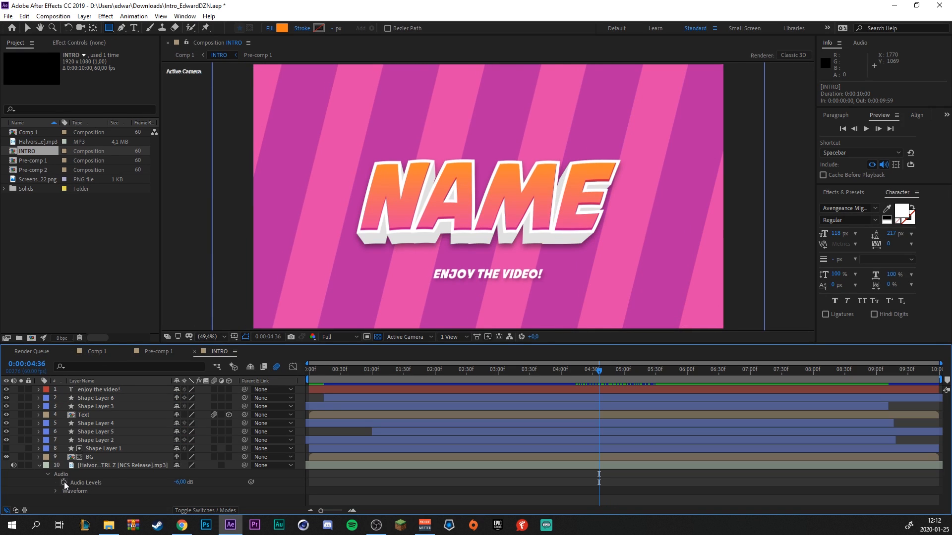
{"action": "left_click", "coordinate": [64, 482]}
Add a lower, negative Audio Levels keyframe on the music layer at 0:00:05:01 to fade the music out.
{"action": "left_click_drag", "start_coordinate": [614, 371], "coordinate": [625, 369]}
{"action": "left_click", "coordinate": [192, 503]}
{"action": "left_click", "coordinate": [182, 483]}
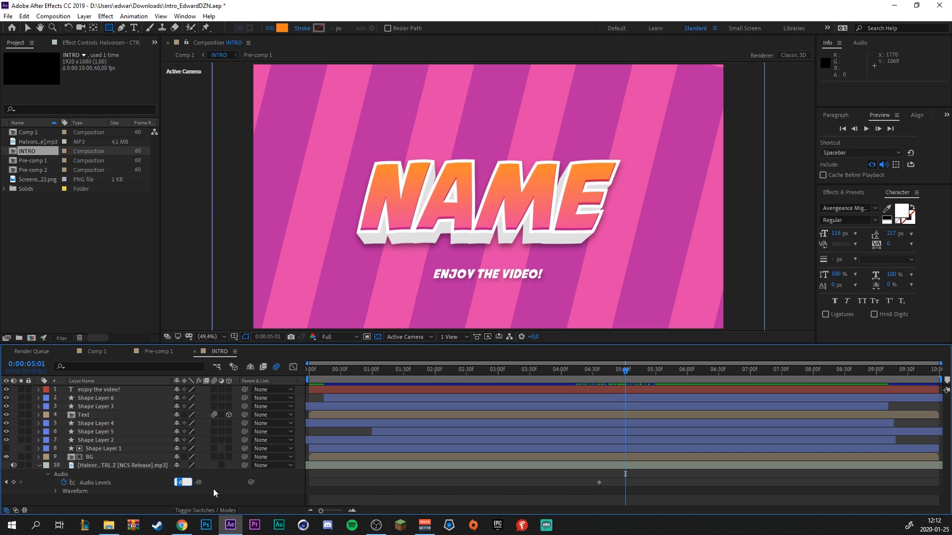
{"action": "type", "text": "-"}
{"action": "key", "text": "Return"}
Return to Comp 1 and preview the intro through the text animation, rings, subtitle and exit wipe.
{"action": "left_click", "coordinate": [97, 352]}
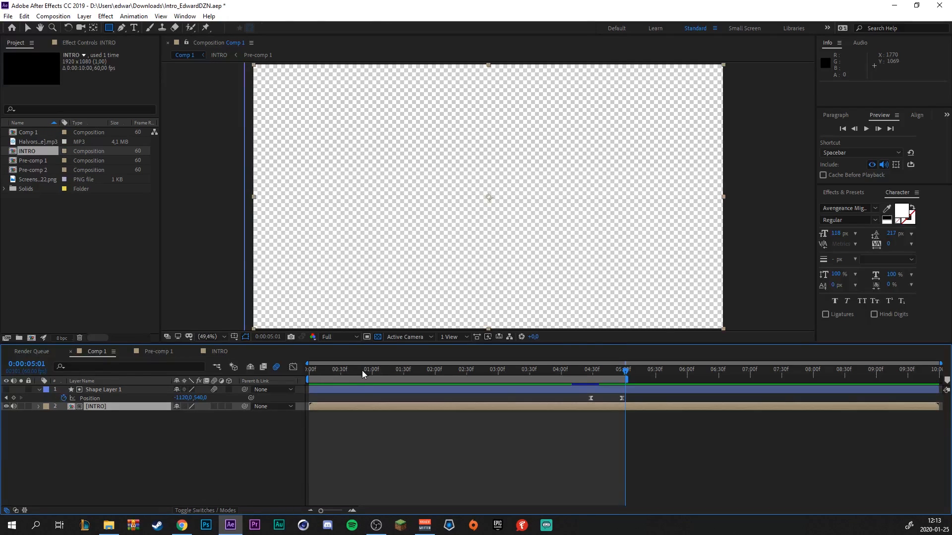
{"action": "key", "text": "space"}
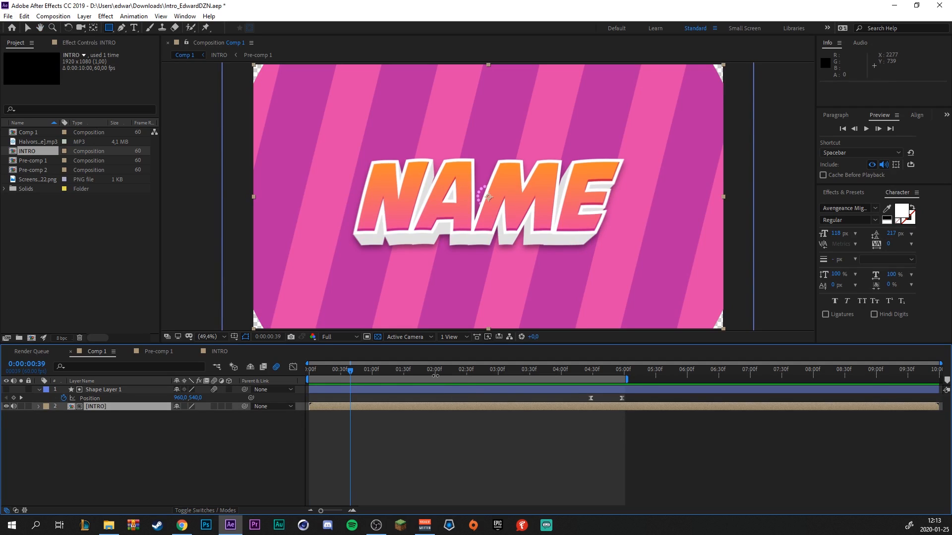
{"action": "left_click_drag", "start_coordinate": [369, 370], "coordinate": [421, 375]}
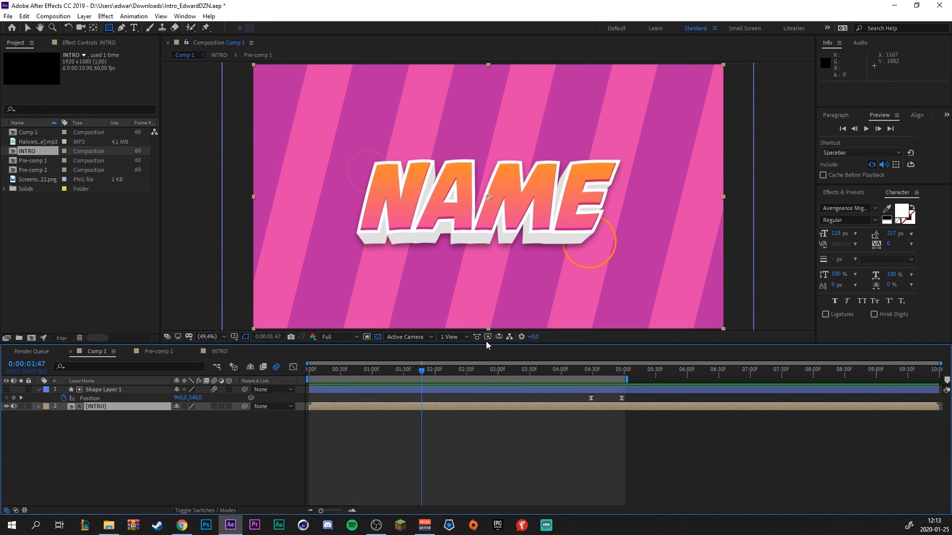
{"action": "left_click_drag", "start_coordinate": [449, 369], "coordinate": [530, 379]}
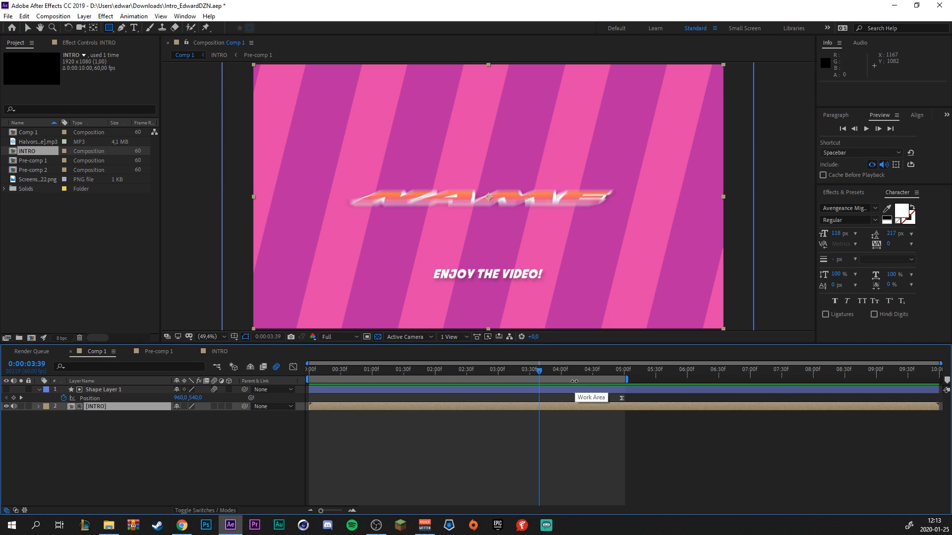
{"action": "left_click_drag", "start_coordinate": [570, 381], "coordinate": [611, 376]}
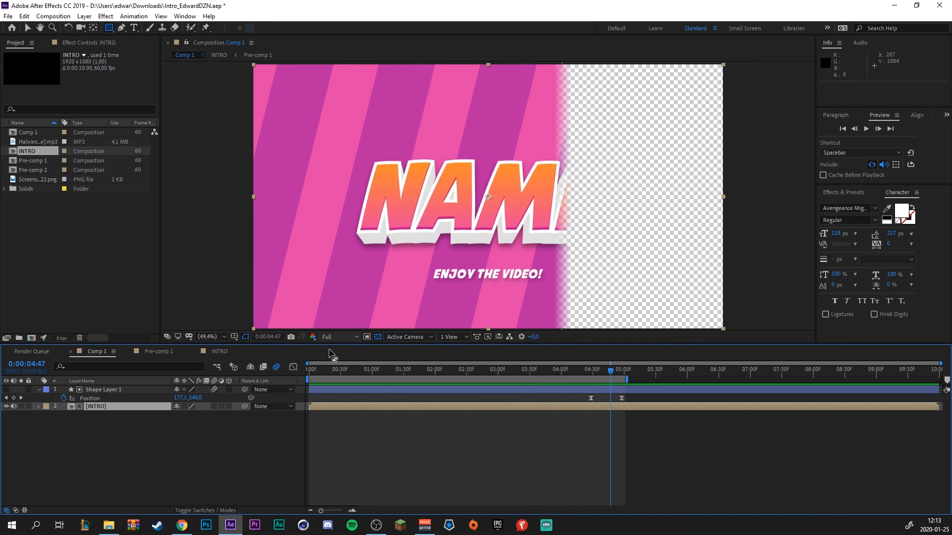
Switch the transparency grid off and on again at the first frame of Comp 1.
{"action": "key", "text": "Home"}
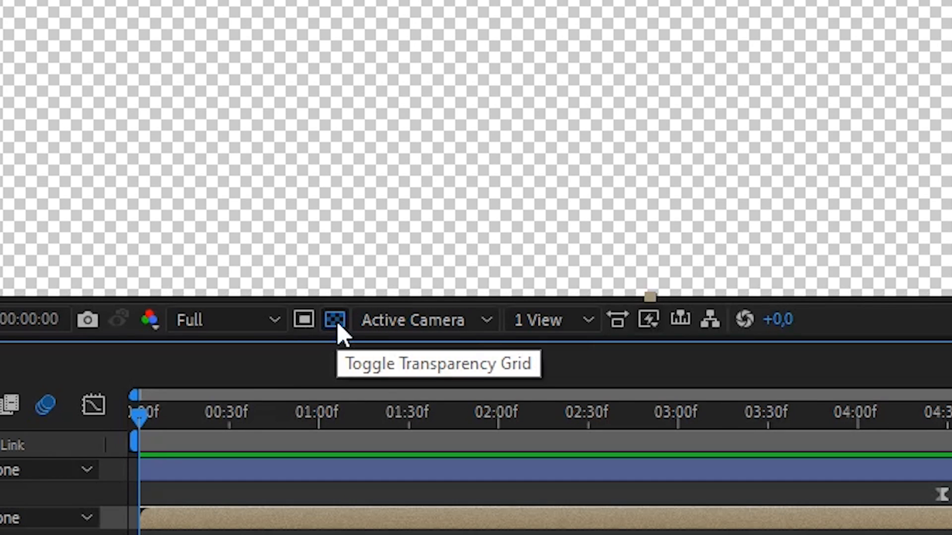
{"action": "left_click", "coordinate": [335, 320]}
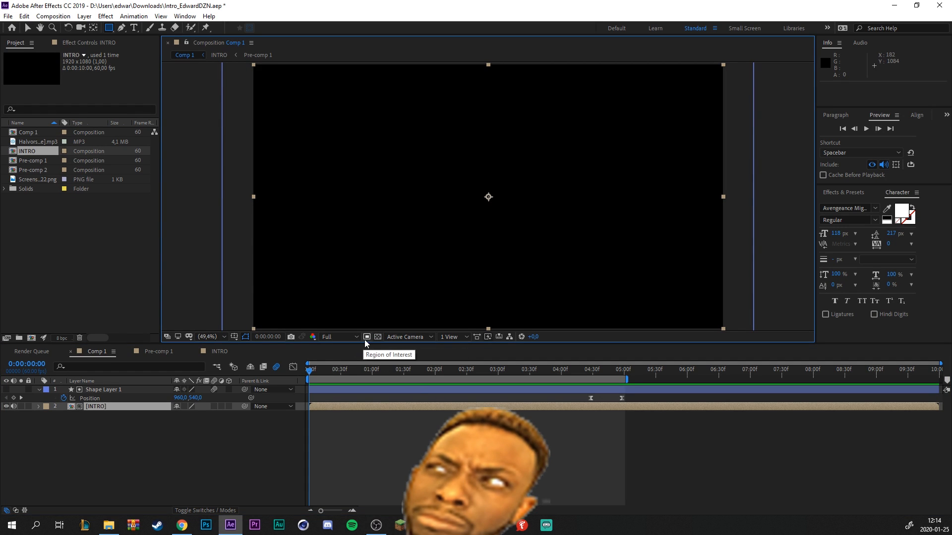
{"action": "left_click", "coordinate": [379, 337]}
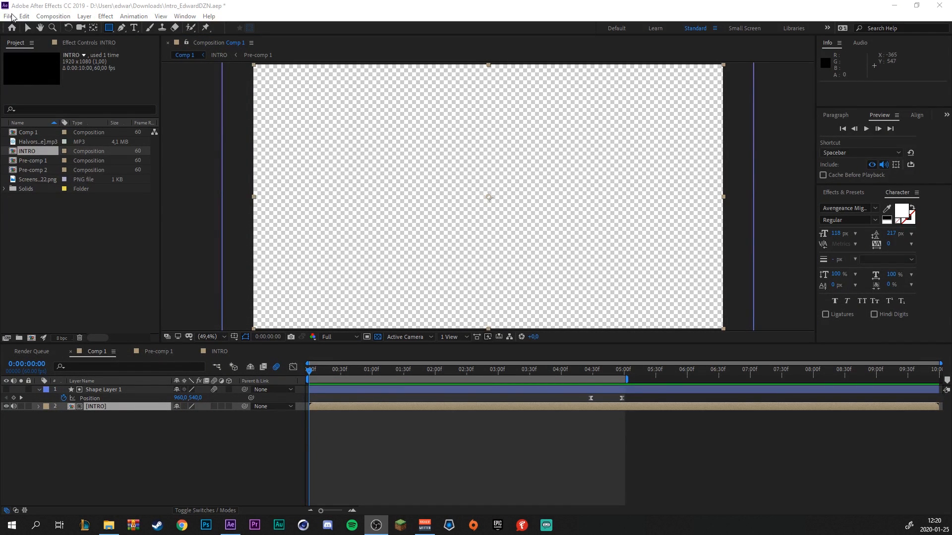
Add Comp 1 to the render queue and confirm its render settings with Best quality, Full resolution and Work Area Only.
{"action": "left_click", "coordinate": [8, 16]}
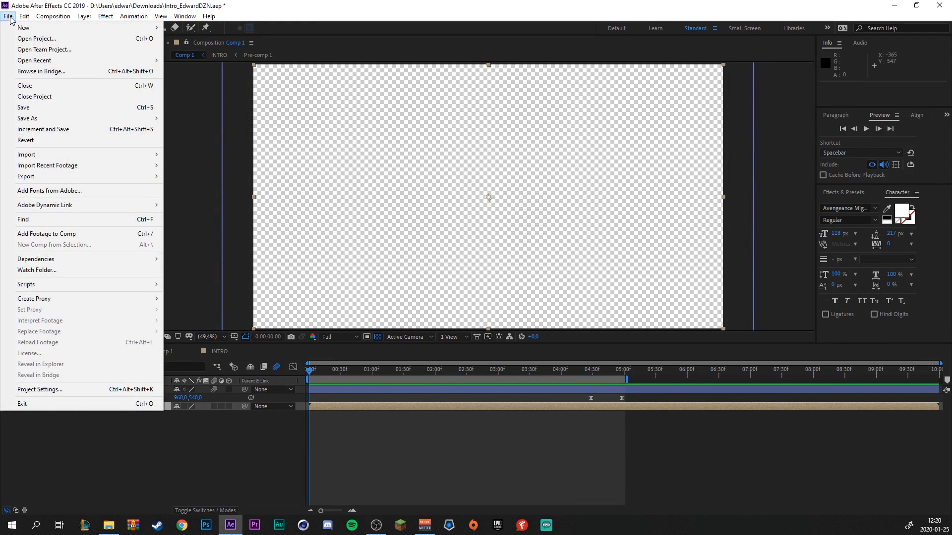
{"action": "mouse_move", "coordinate": [54, 176]}
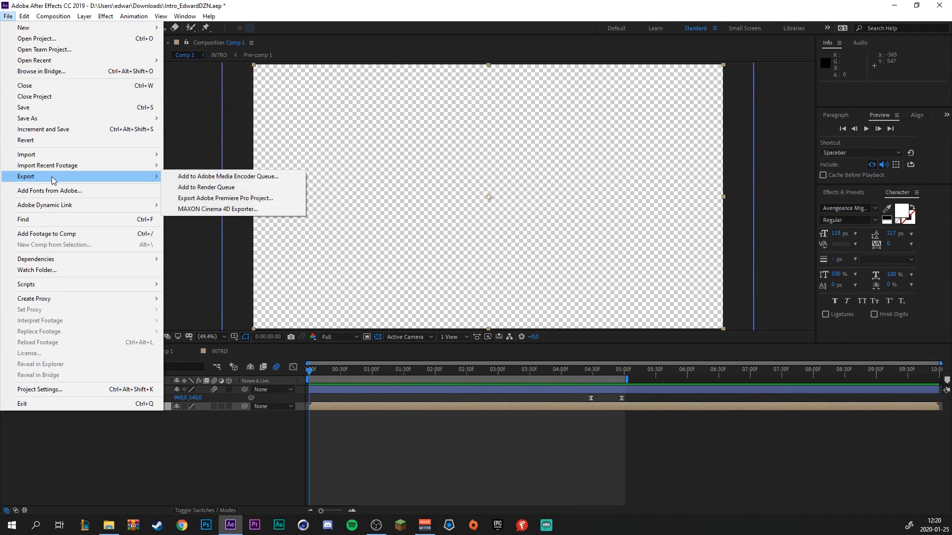
{"action": "left_click", "coordinate": [201, 188]}
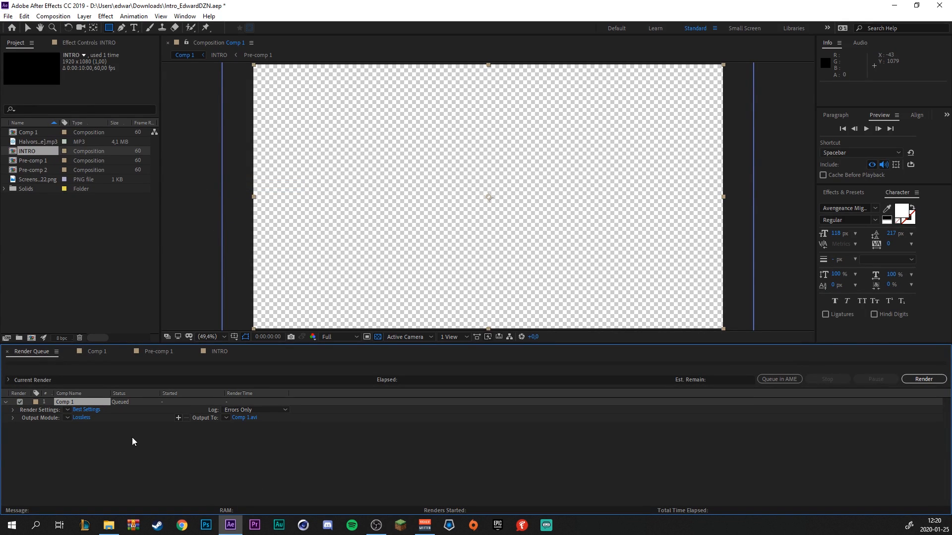
{"action": "left_click", "coordinate": [87, 411]}
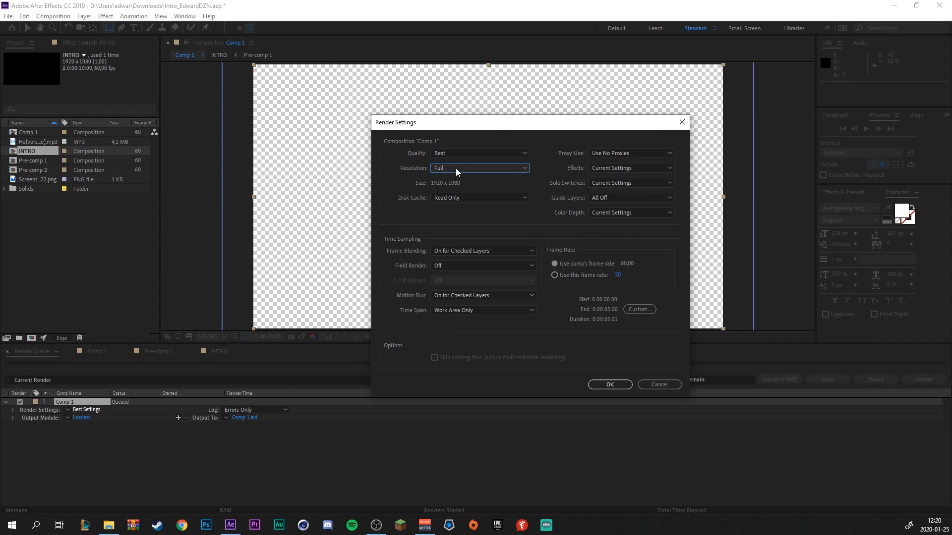
{"action": "left_click", "coordinate": [606, 384]}
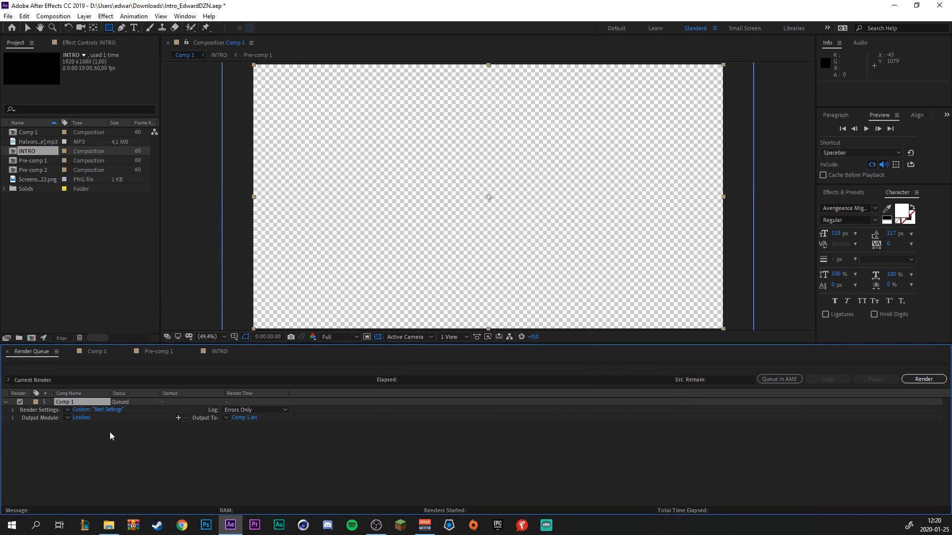
Set the output module to QuickTime format with RGB + Alpha channels to keep the transparency.
{"action": "left_click", "coordinate": [85, 417]}
{"action": "left_click", "coordinate": [503, 139]}
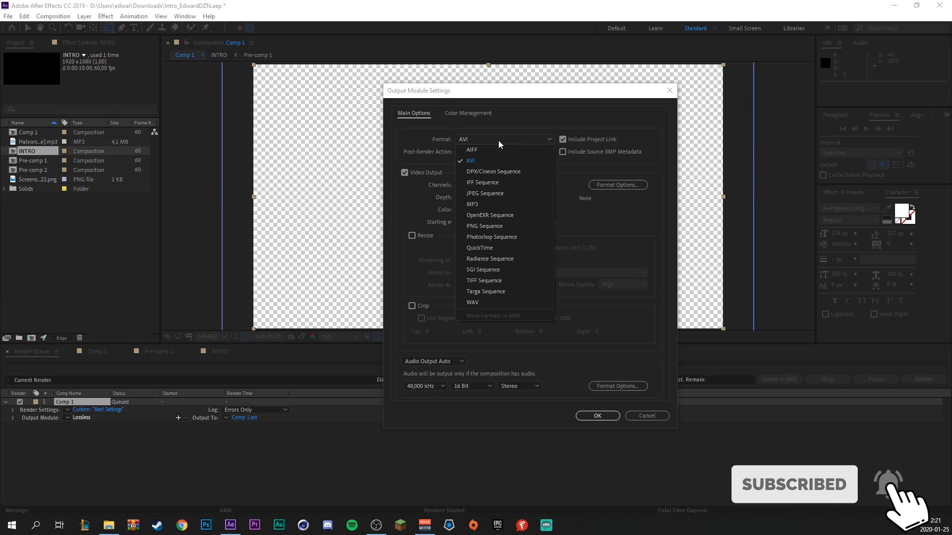
{"action": "left_click", "coordinate": [493, 246]}
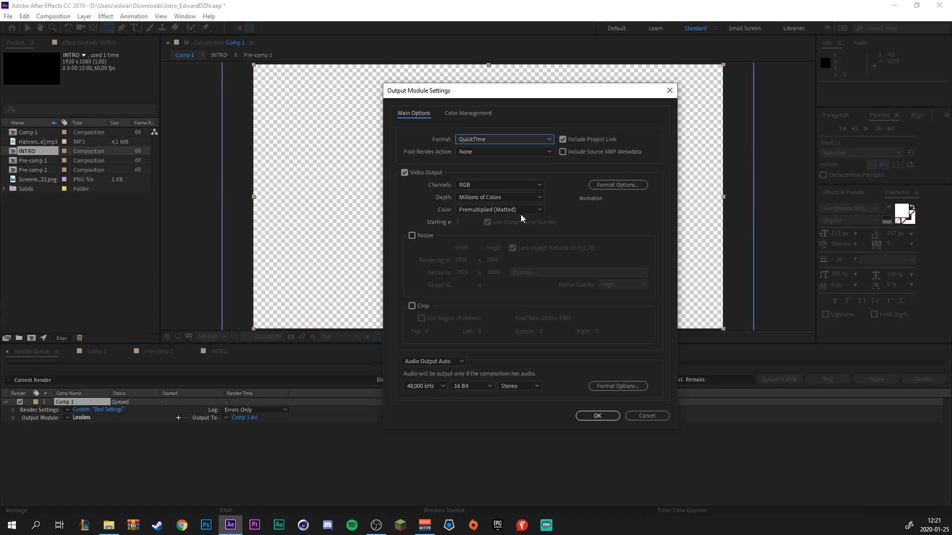
{"action": "left_click", "coordinate": [496, 185]}
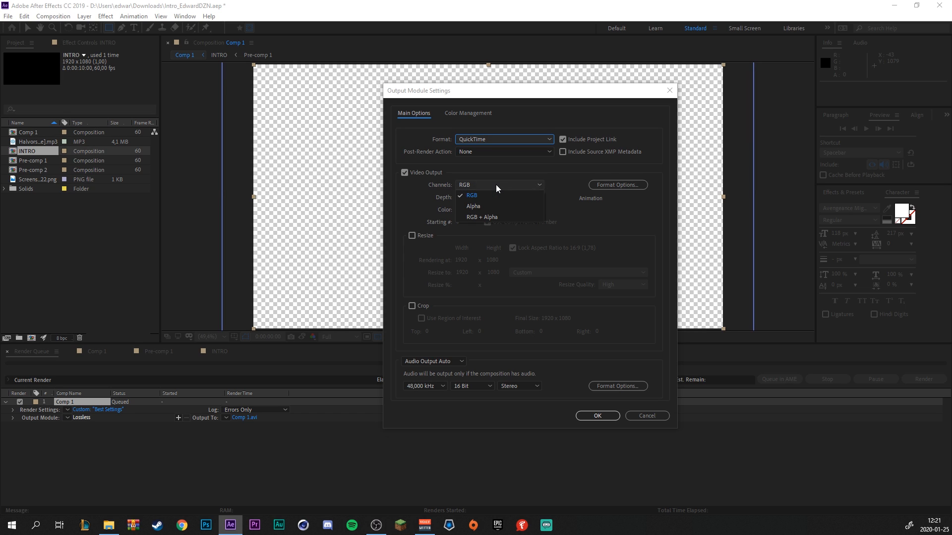
{"action": "left_click", "coordinate": [499, 215]}
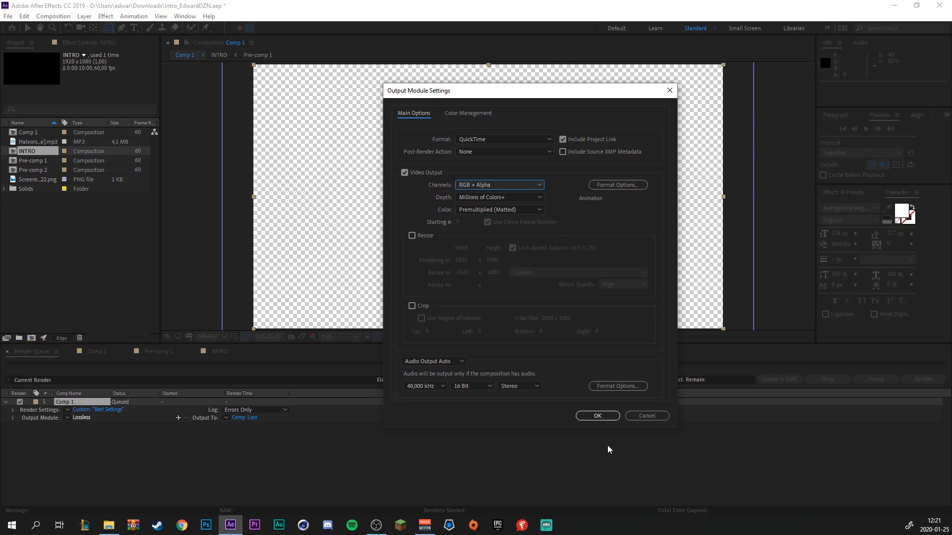
{"action": "left_click", "coordinate": [598, 416]}
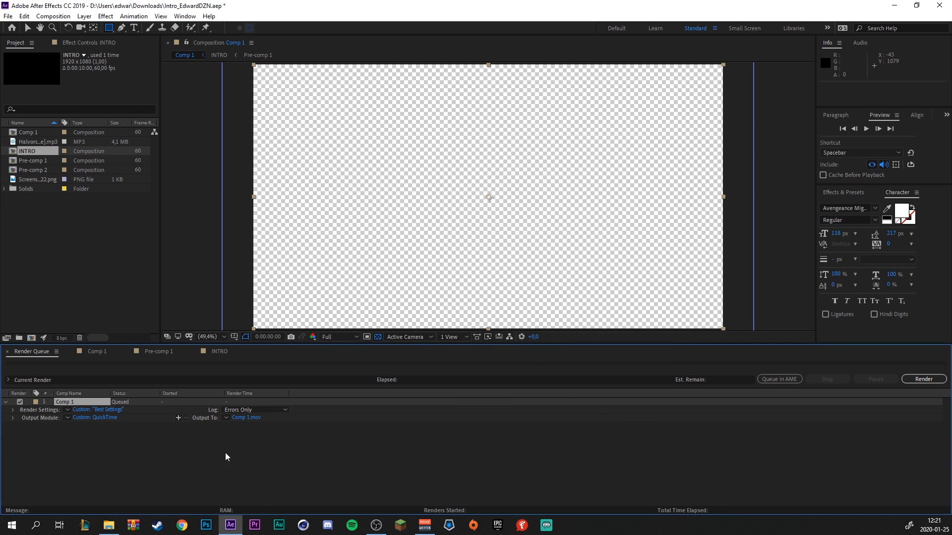
Name the output movie Intro and save it in the Designs folder.
{"action": "left_click", "coordinate": [243, 417]}
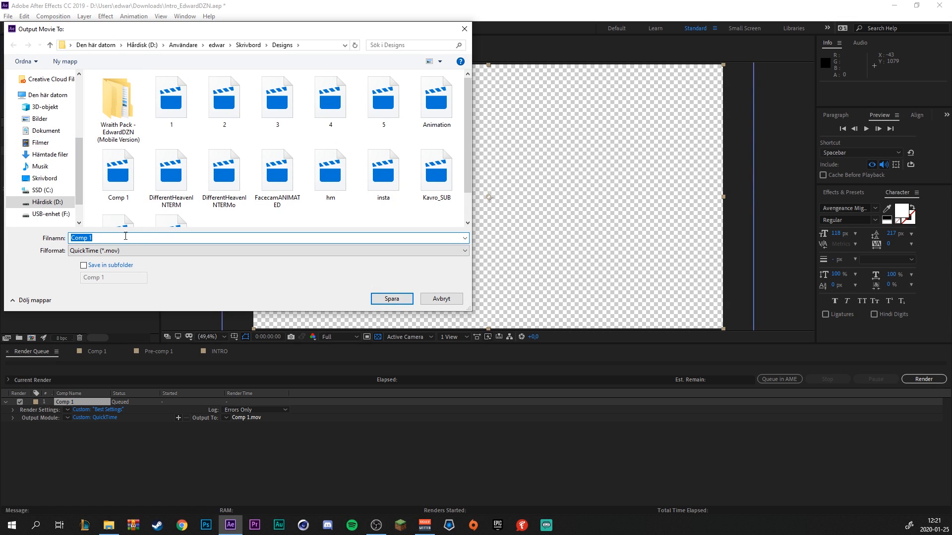
{"action": "type", "text": "Intro"}
{"action": "key", "text": "Return"}
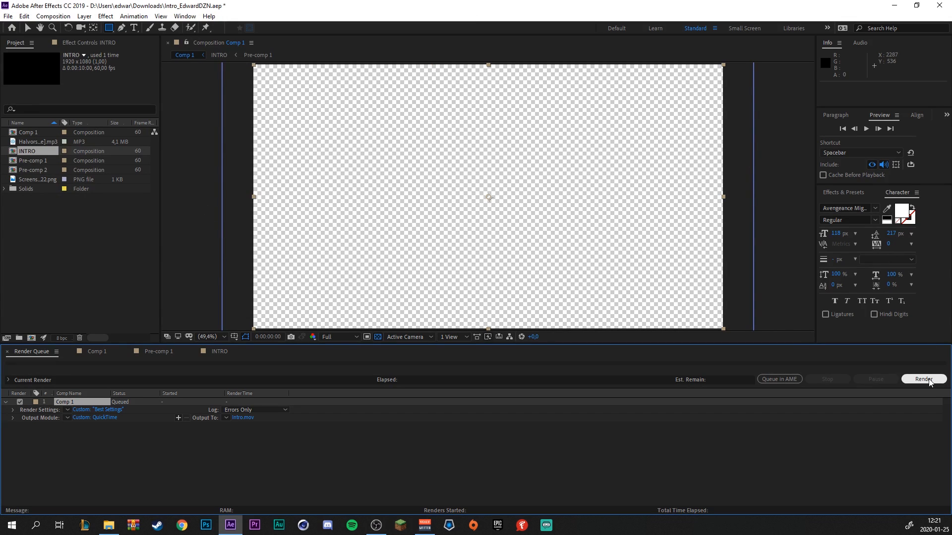